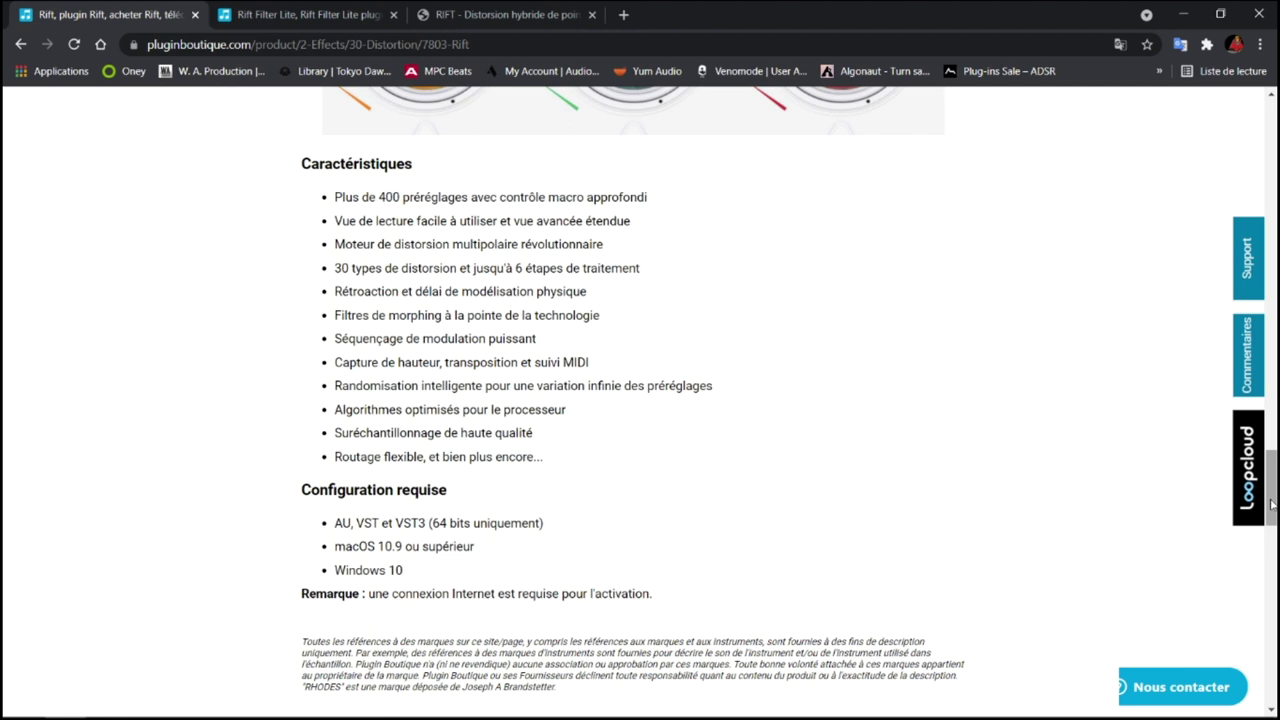
Review the Rift product page and the Rift Filter Lite product page on Plugin Boutique
left_click_drag(1271, 505, 1271, 228)
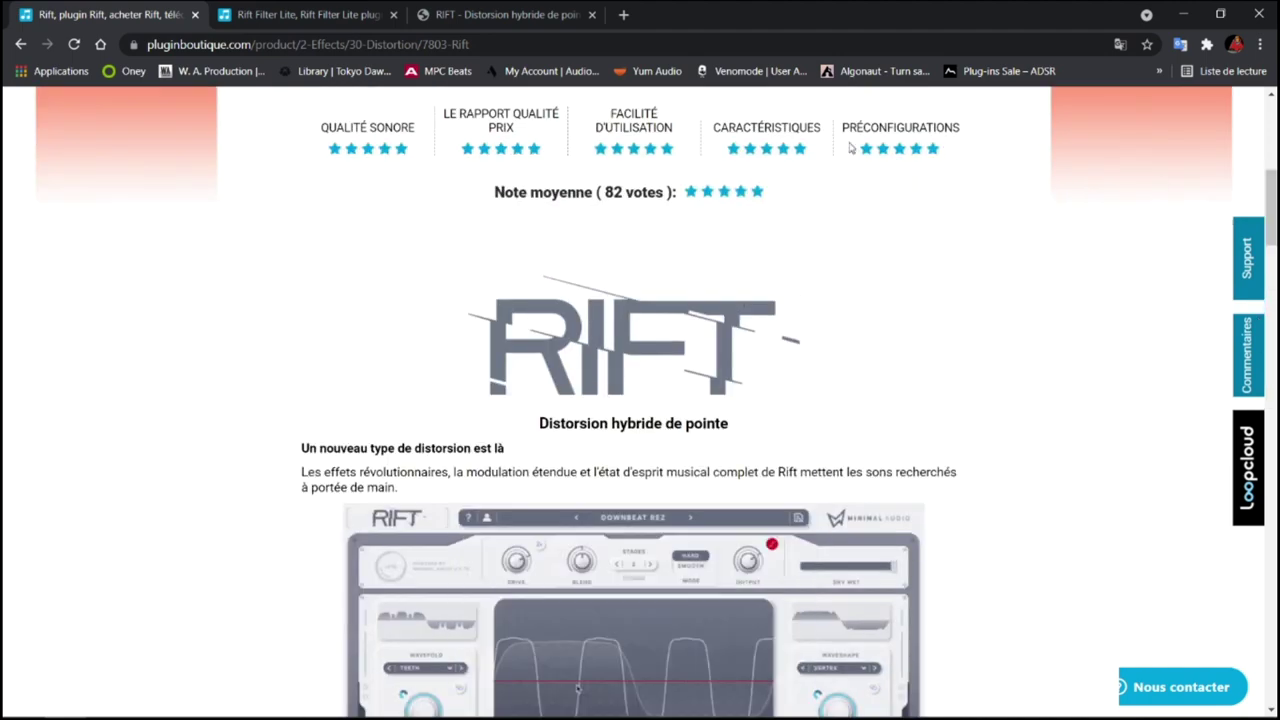
left_click(312, 15)
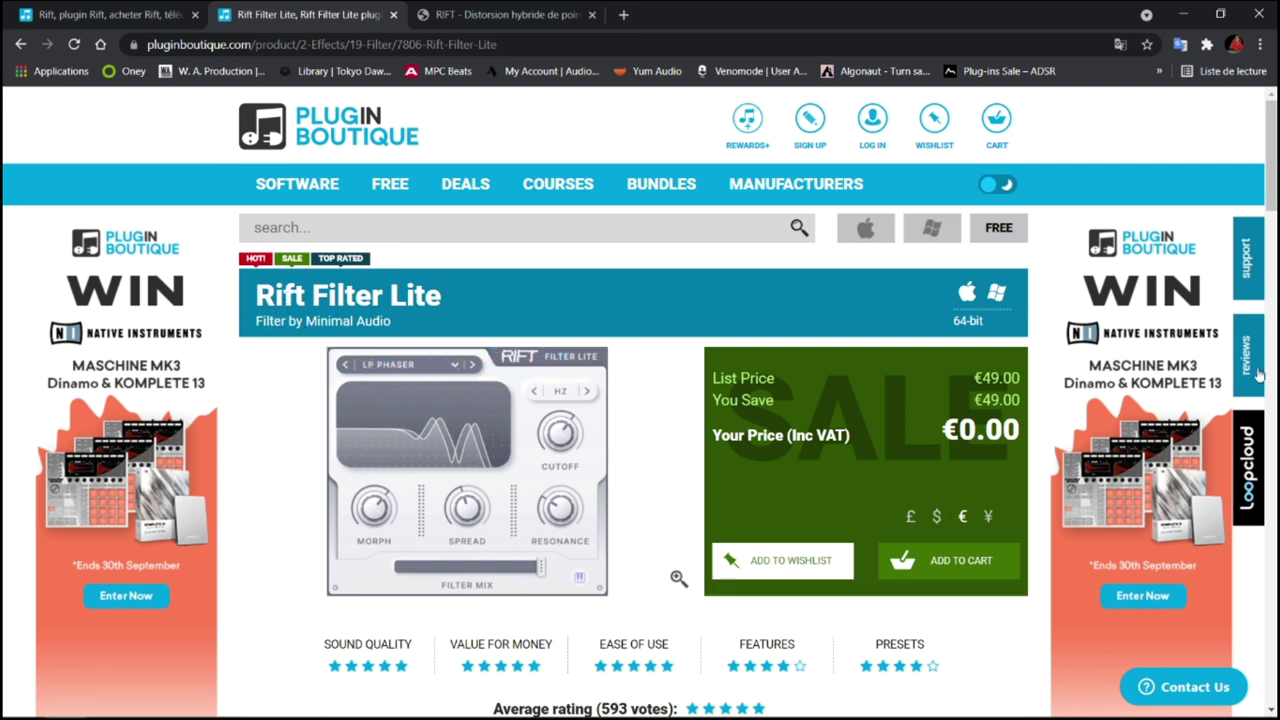
scroll(1274, 225, "down", 5)
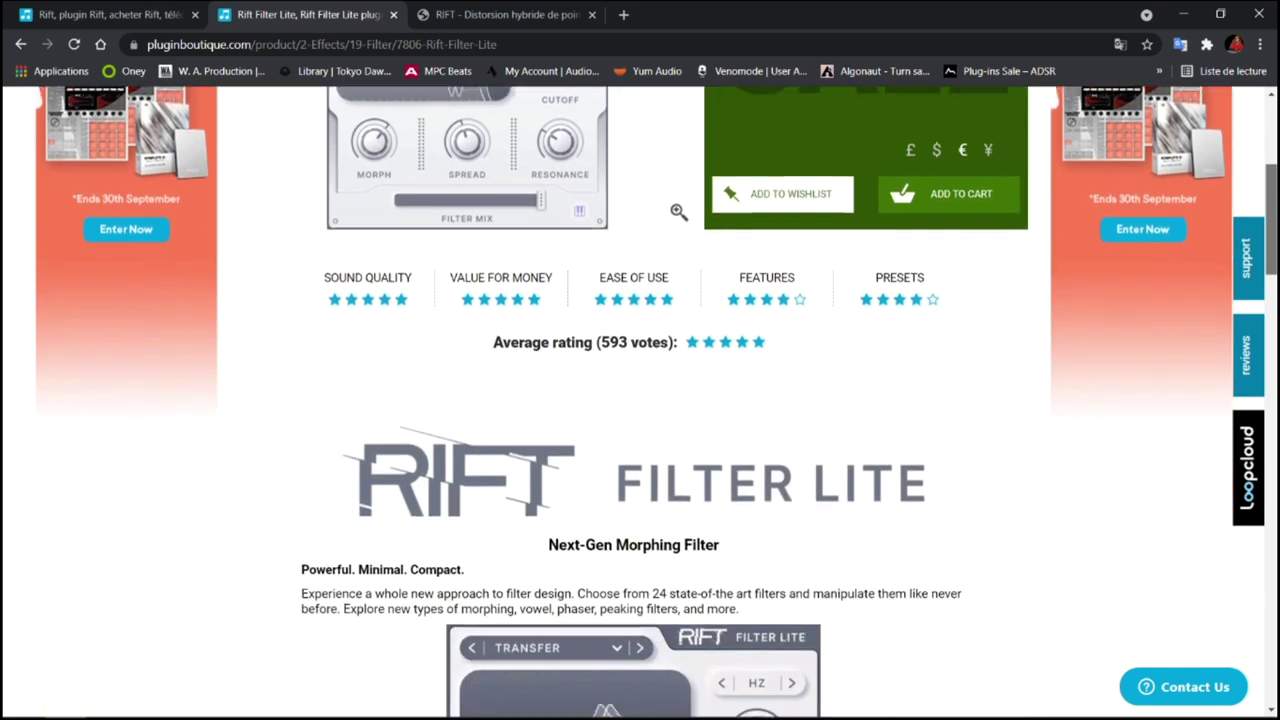
scroll(951, 288, "up", 5)
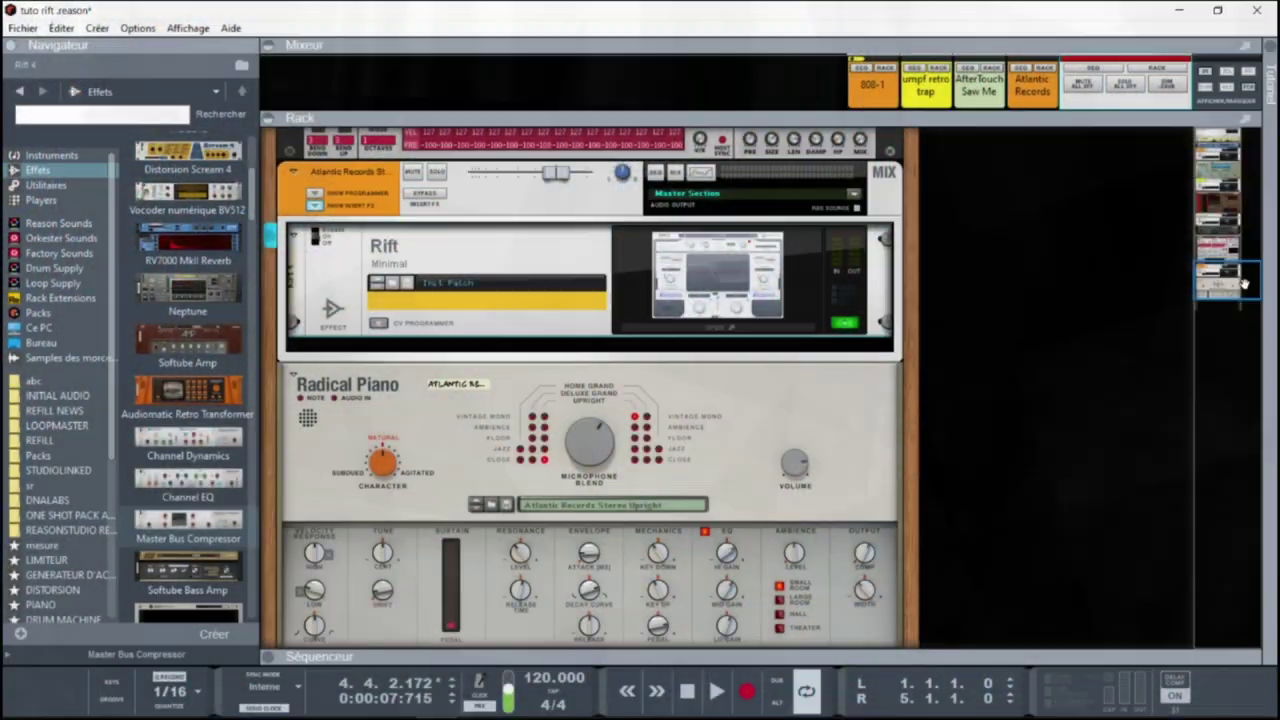
Switch to Reason, display the sequencer at full height to review the song's tracks, and return to the full-height rack
left_click_drag(1243, 285, 1184, 183)
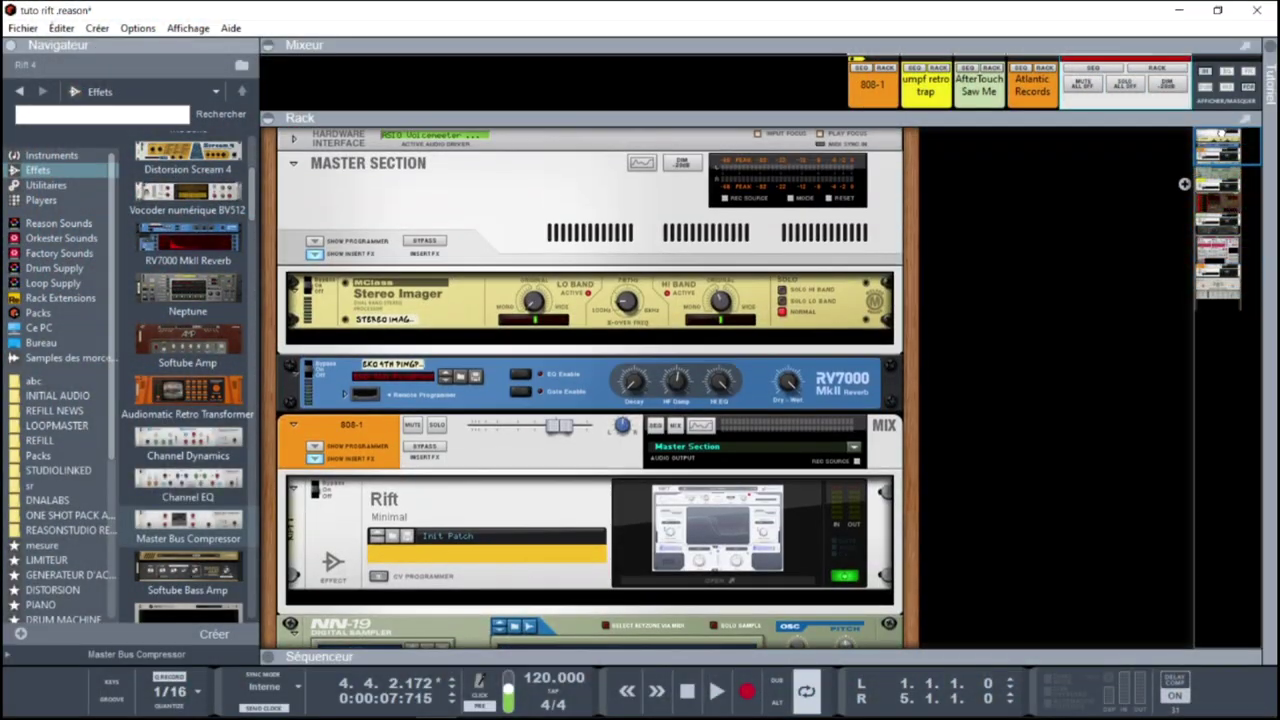
left_click(267, 657)
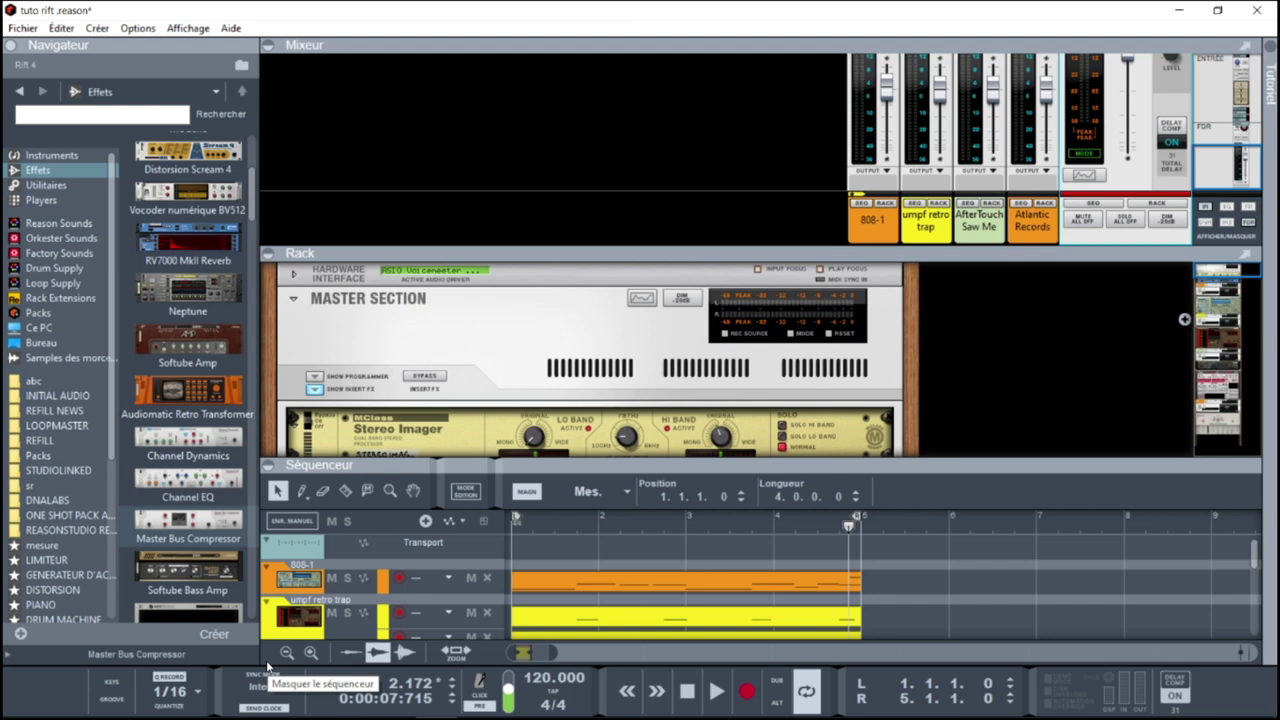
left_click(267, 45)
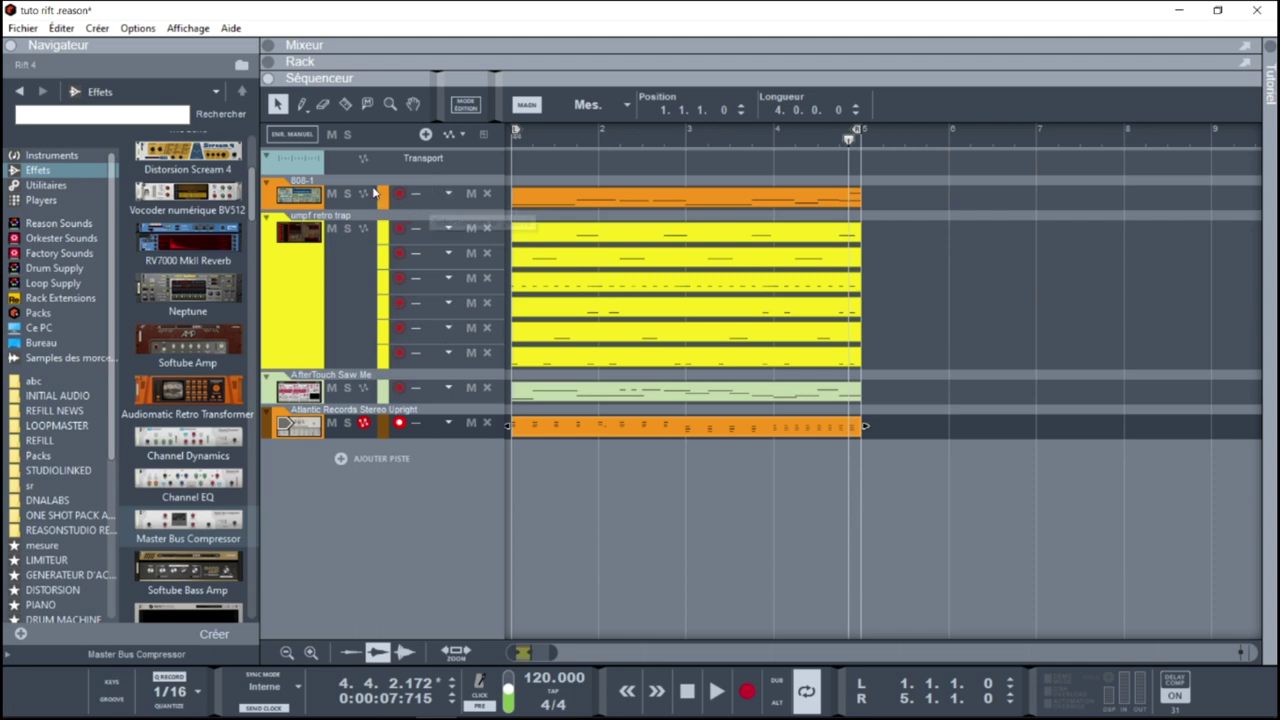
left_click(271, 61)
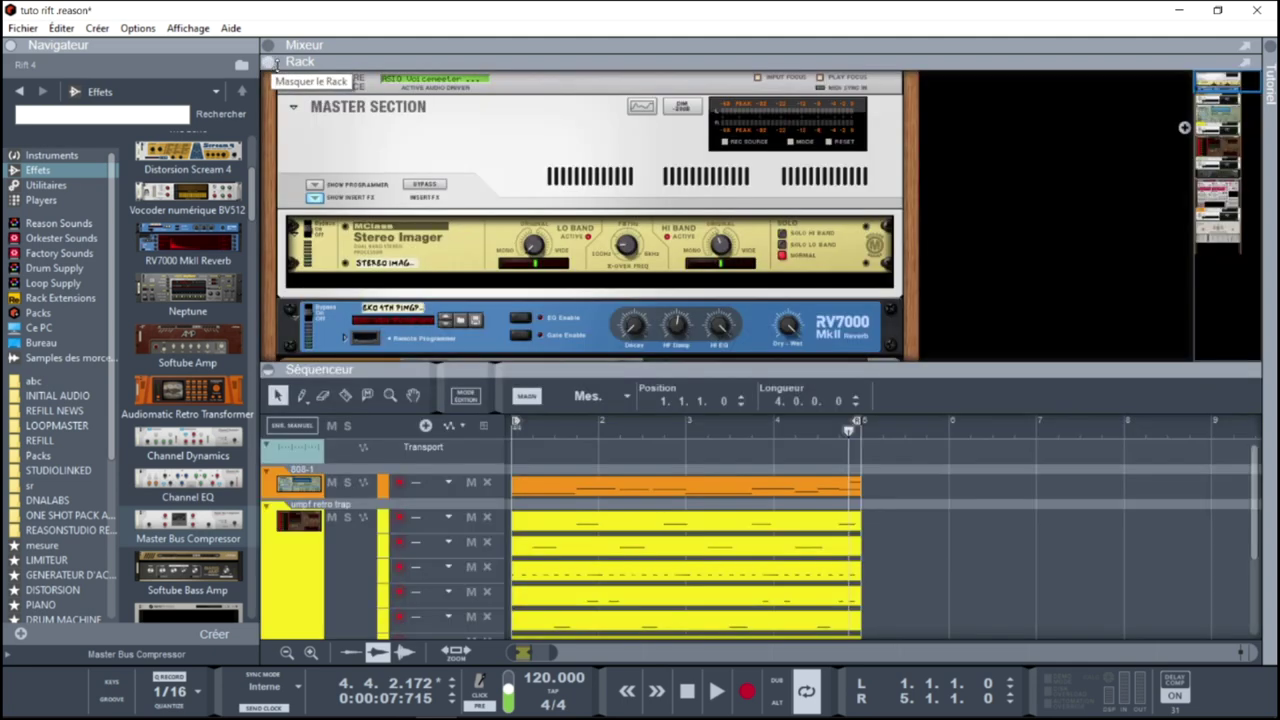
left_click(300, 370)
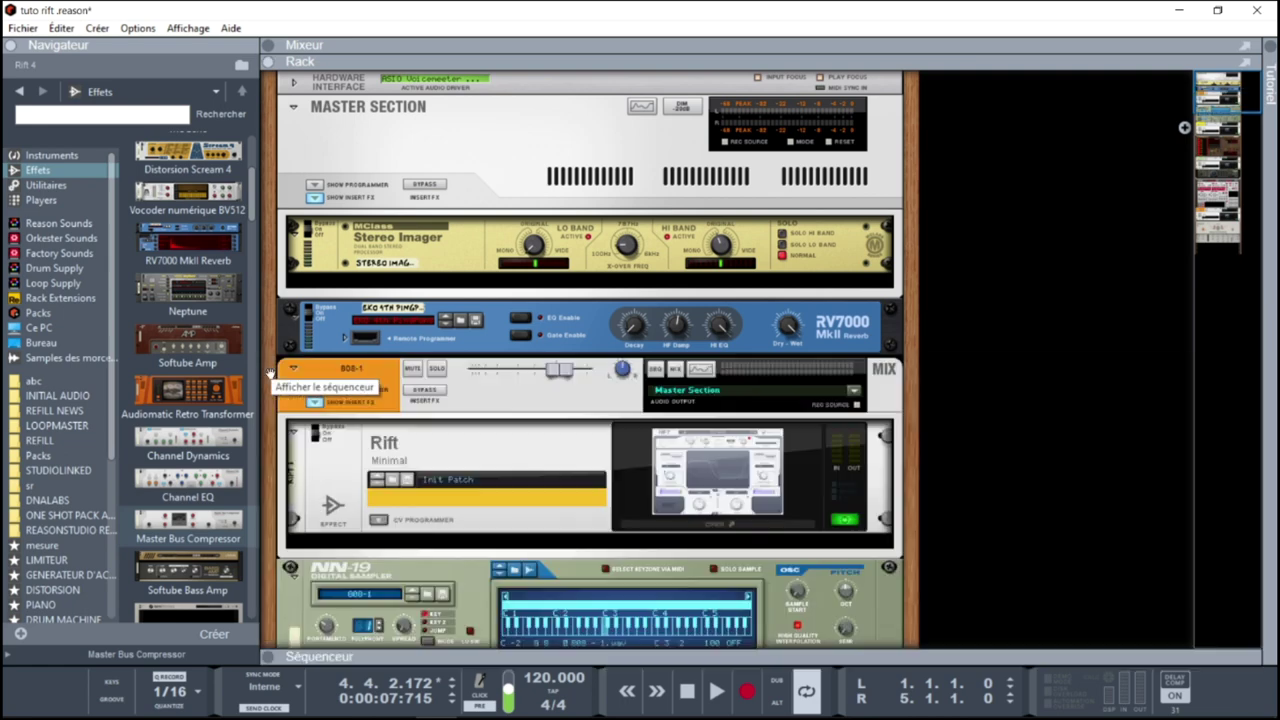
Return the song position to the start and play the song
left_click_drag(1220, 88, 1247, 196)
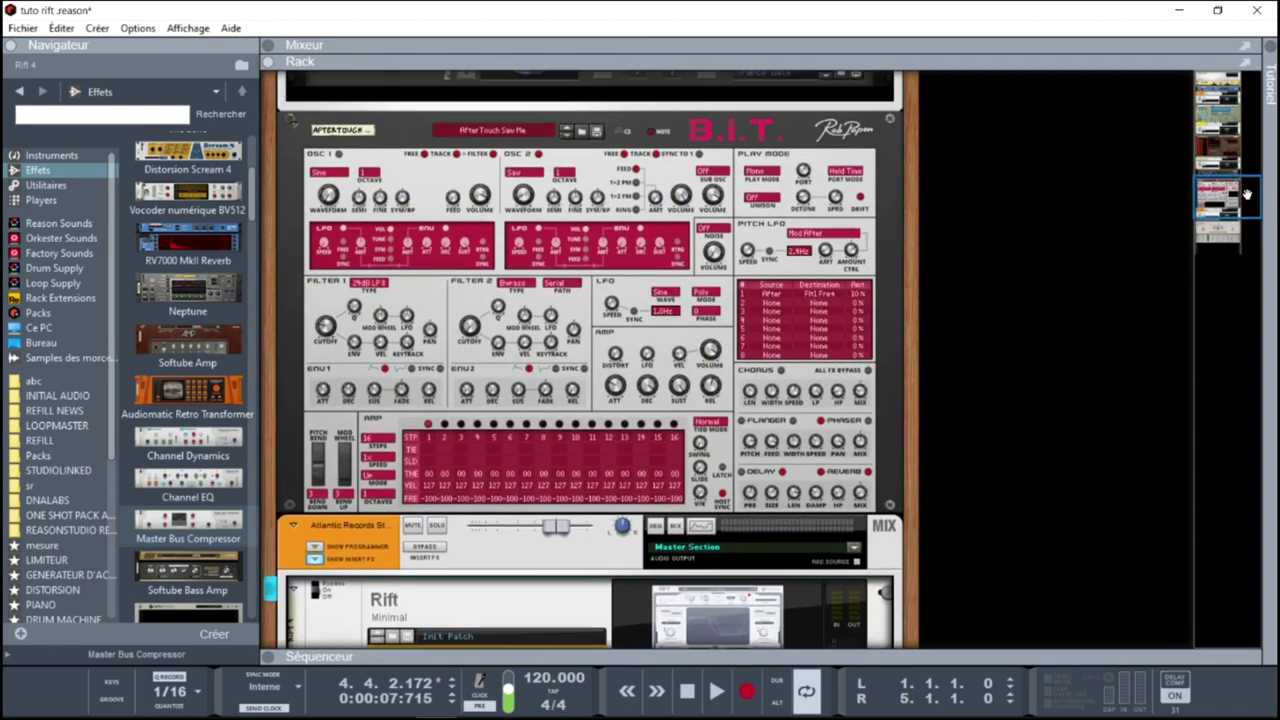
left_click(954, 278)
key("KP_0")
key("KP_0")
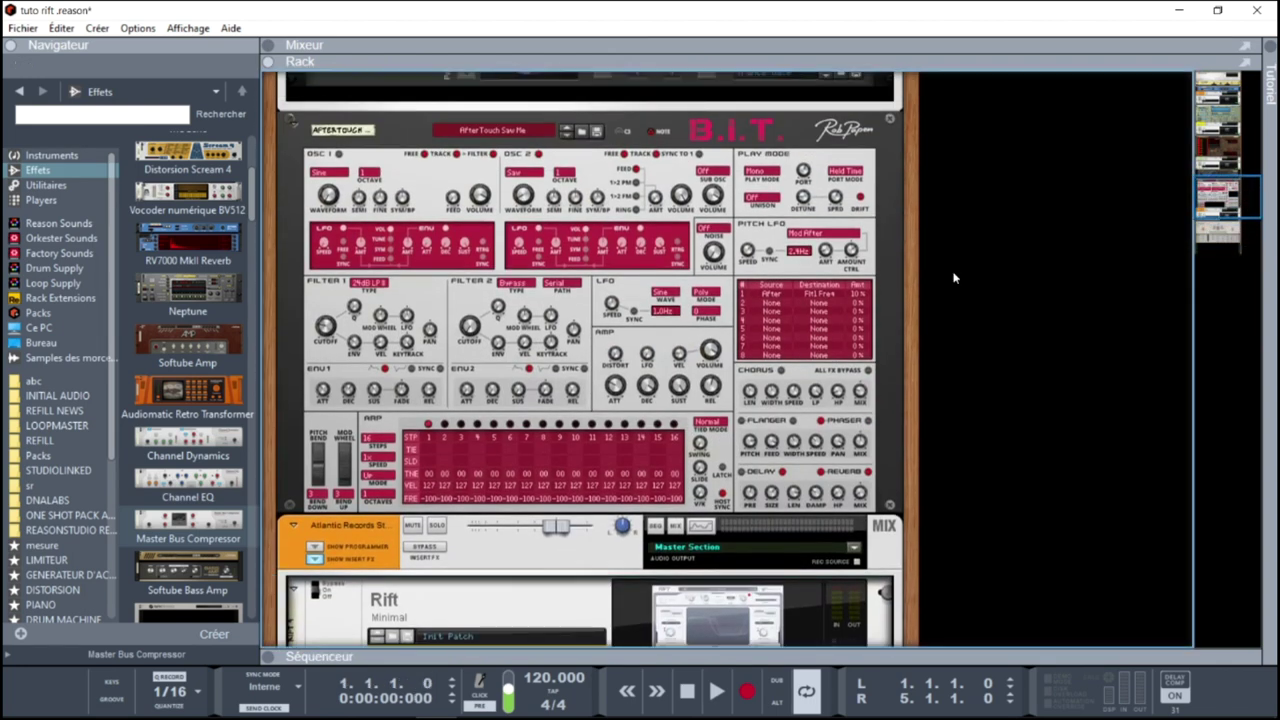
key("space")
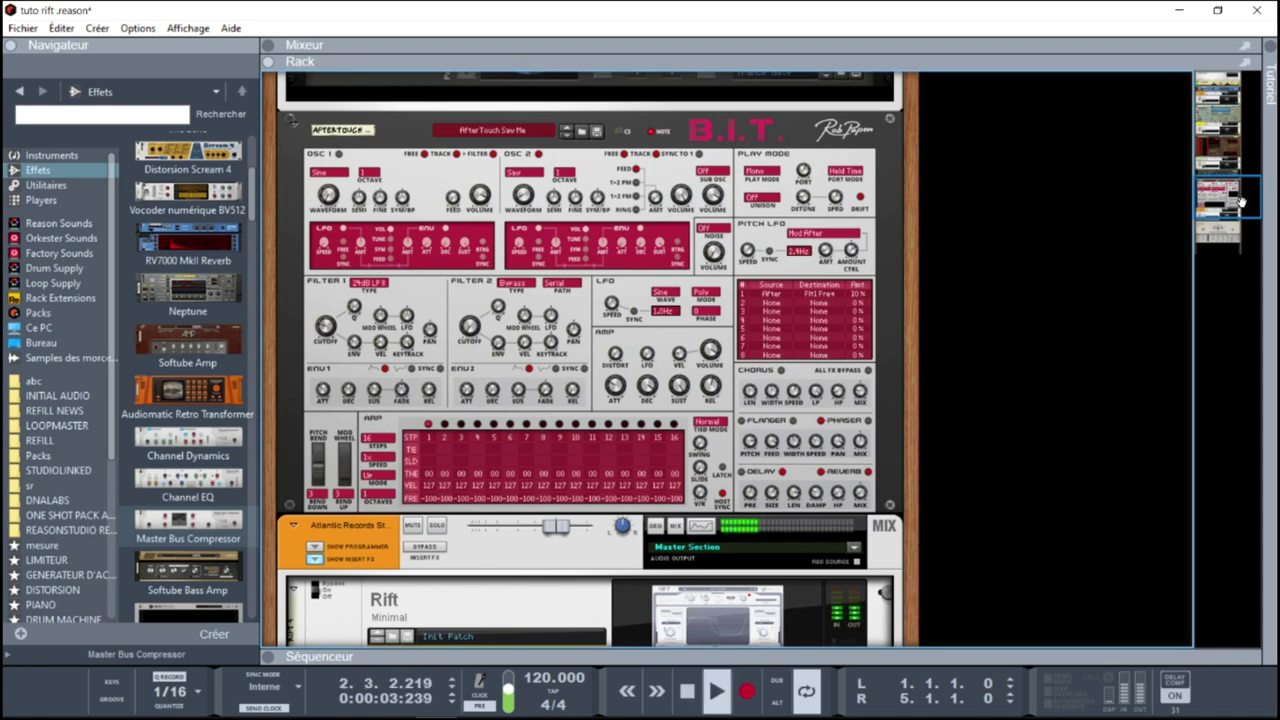
Solo the 808-1 channel and compare its sound with the insert effects bypassed and active
left_click_drag(1240, 203, 1184, 127)
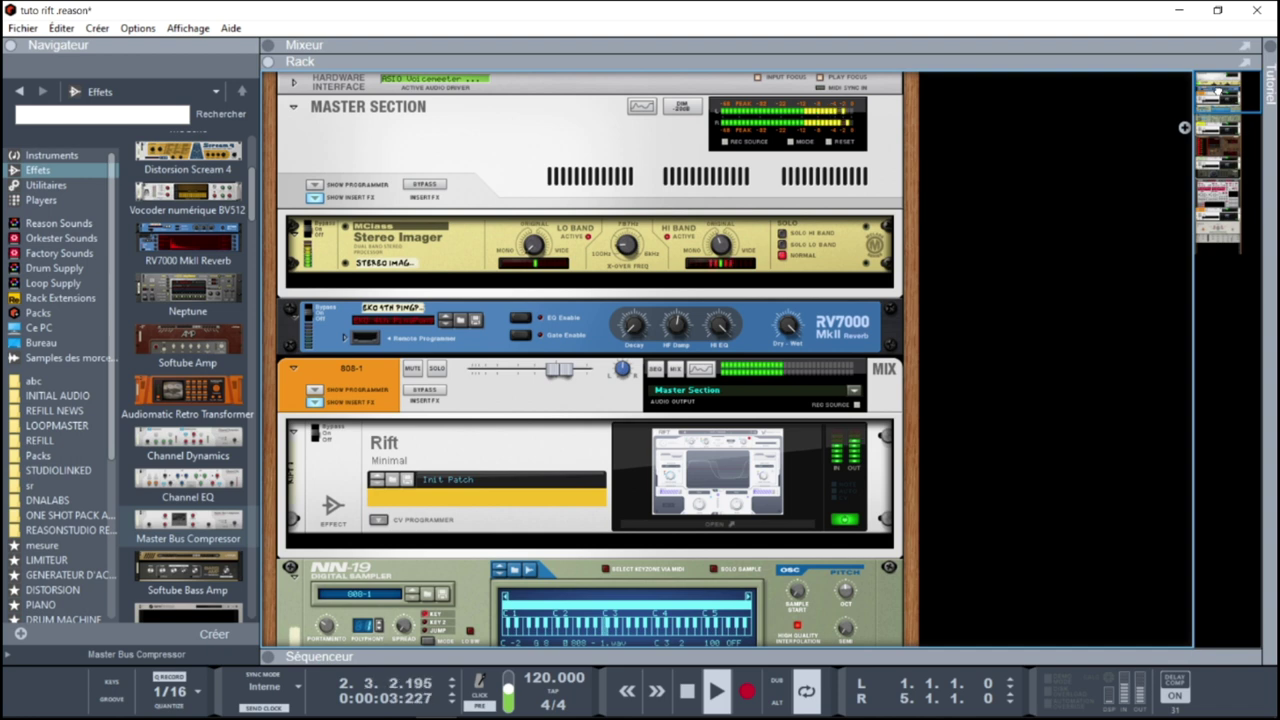
left_click_drag(1218, 92, 1216, 110)
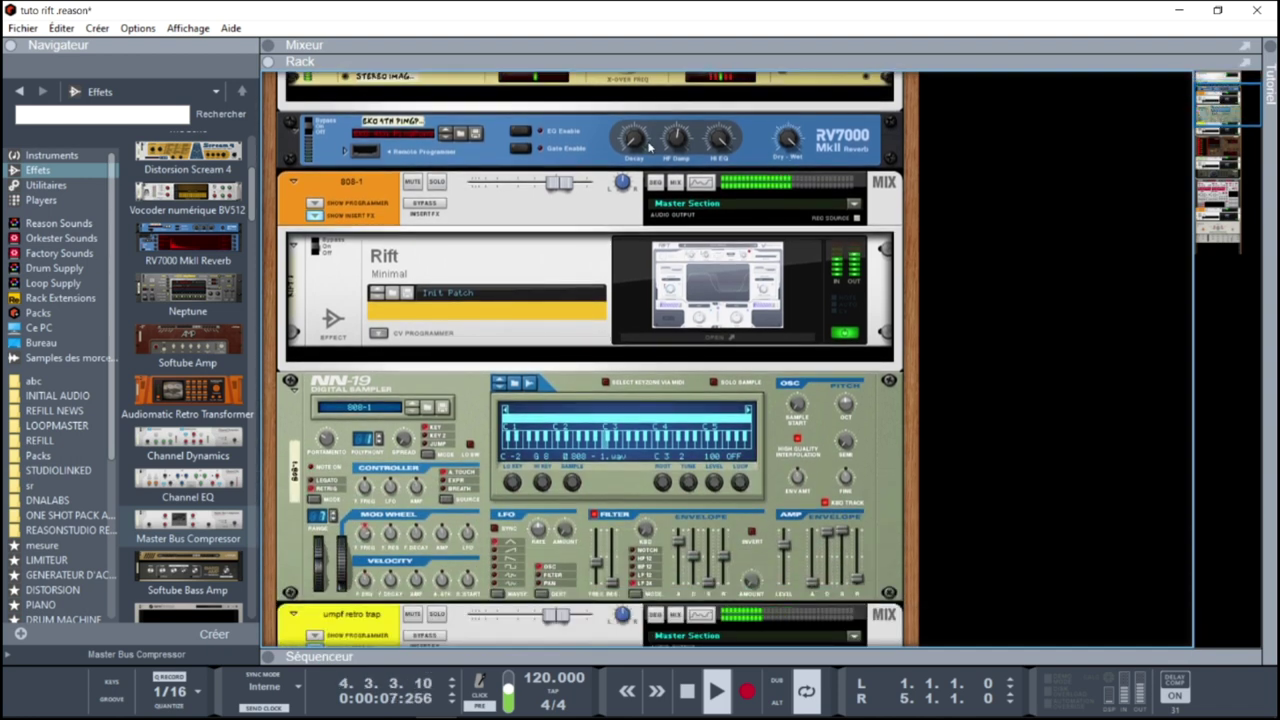
left_click(437, 182)
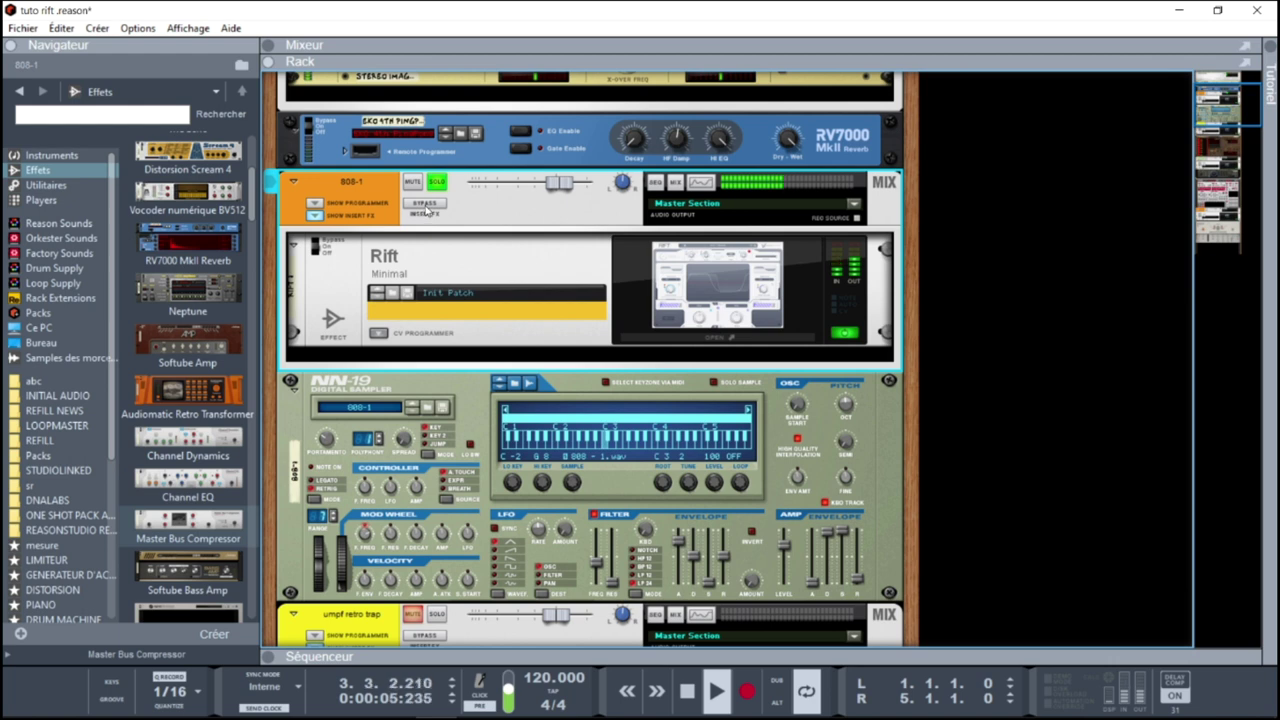
left_click(425, 204)
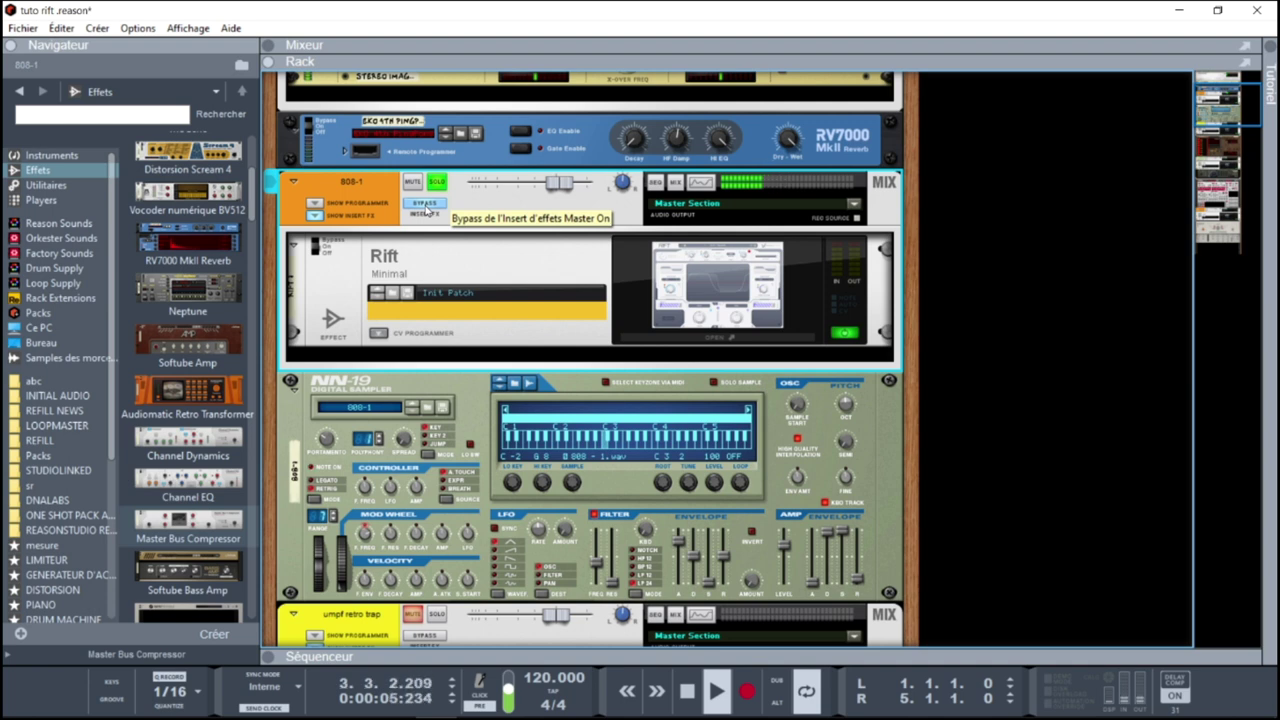
left_click(427, 205)
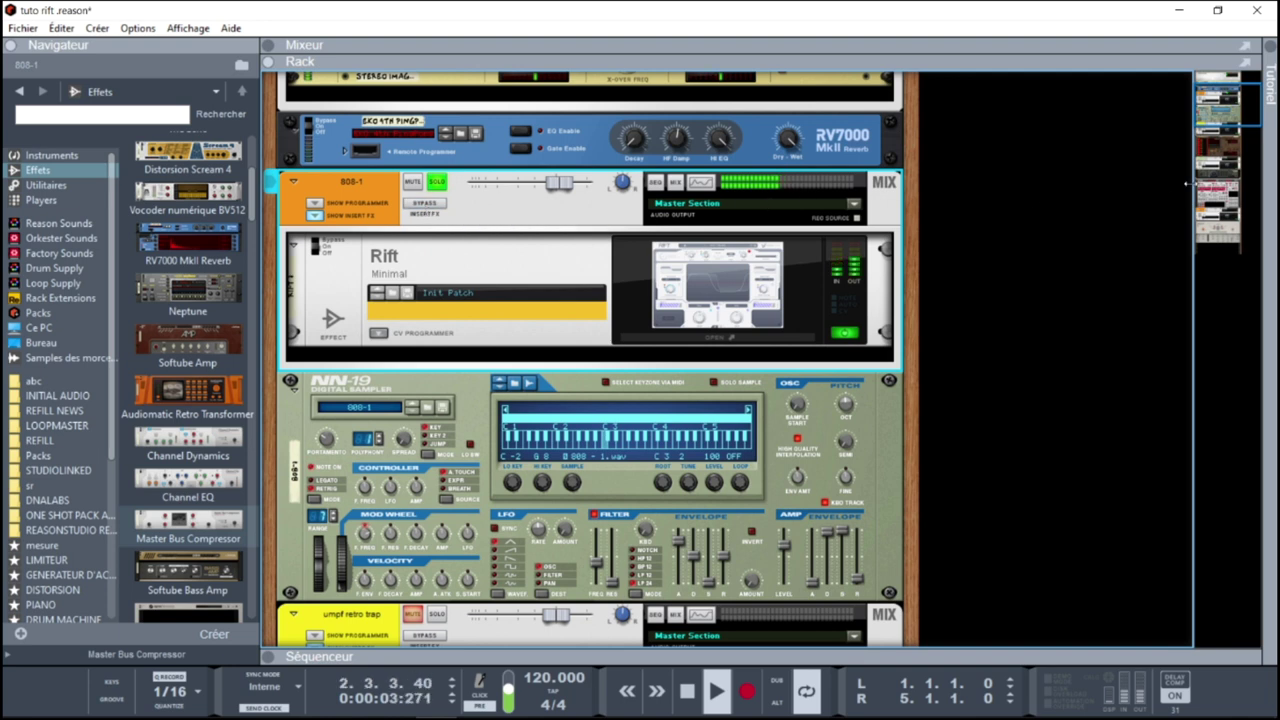
Solo umpf retro trap instead of 808-1, compare it with insert effects bypassed and active, and release its solo
scroll(463, 367, "down", 5)
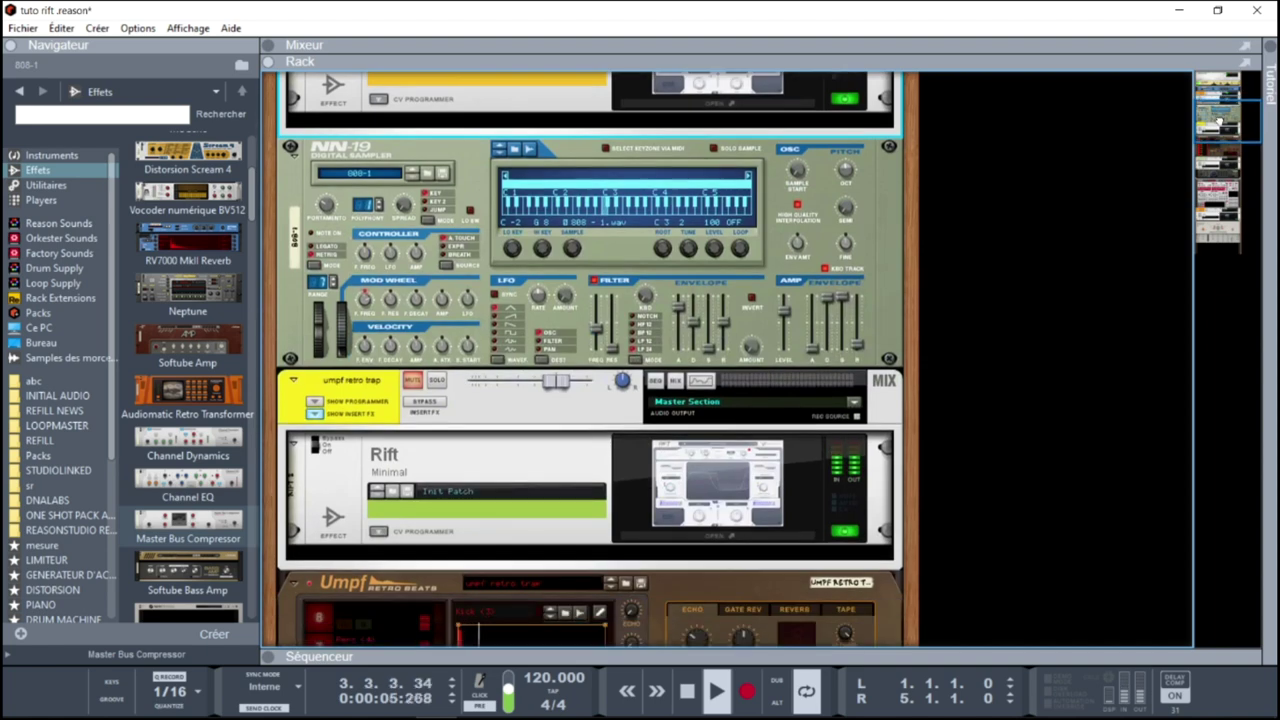
left_click(437, 368)
scroll(465, 139, "up", 3)
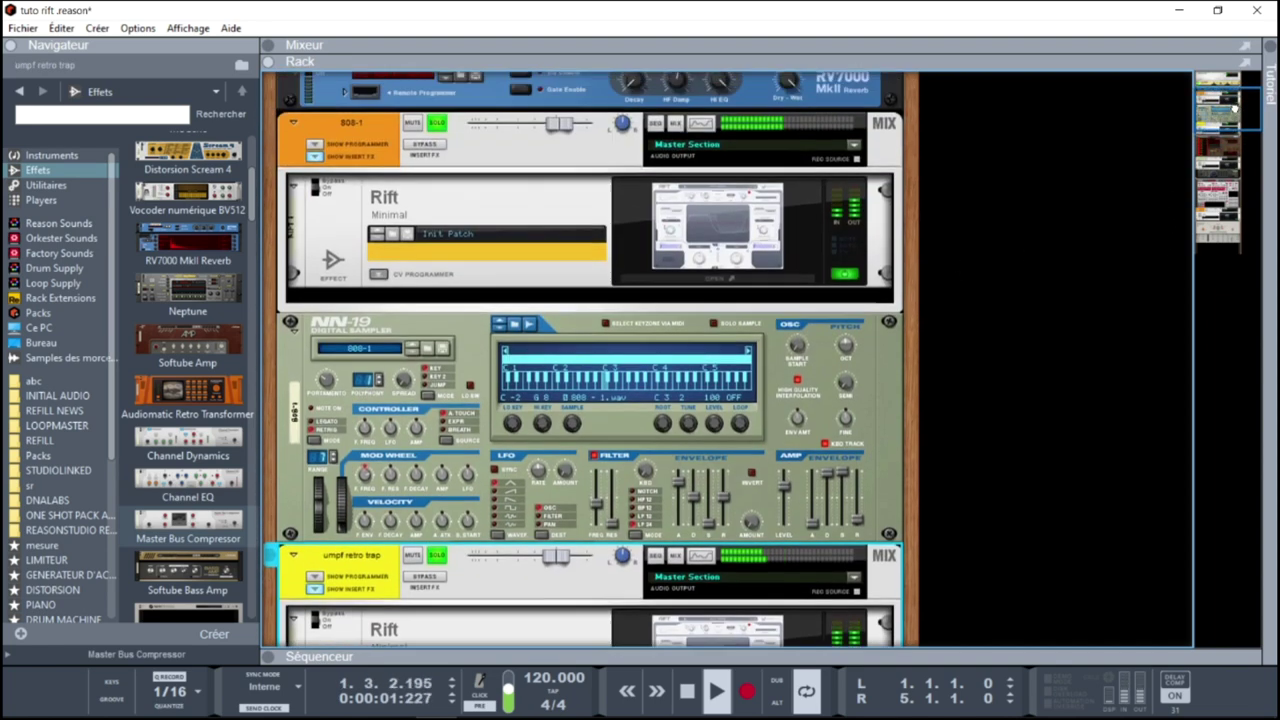
left_click(470, 225)
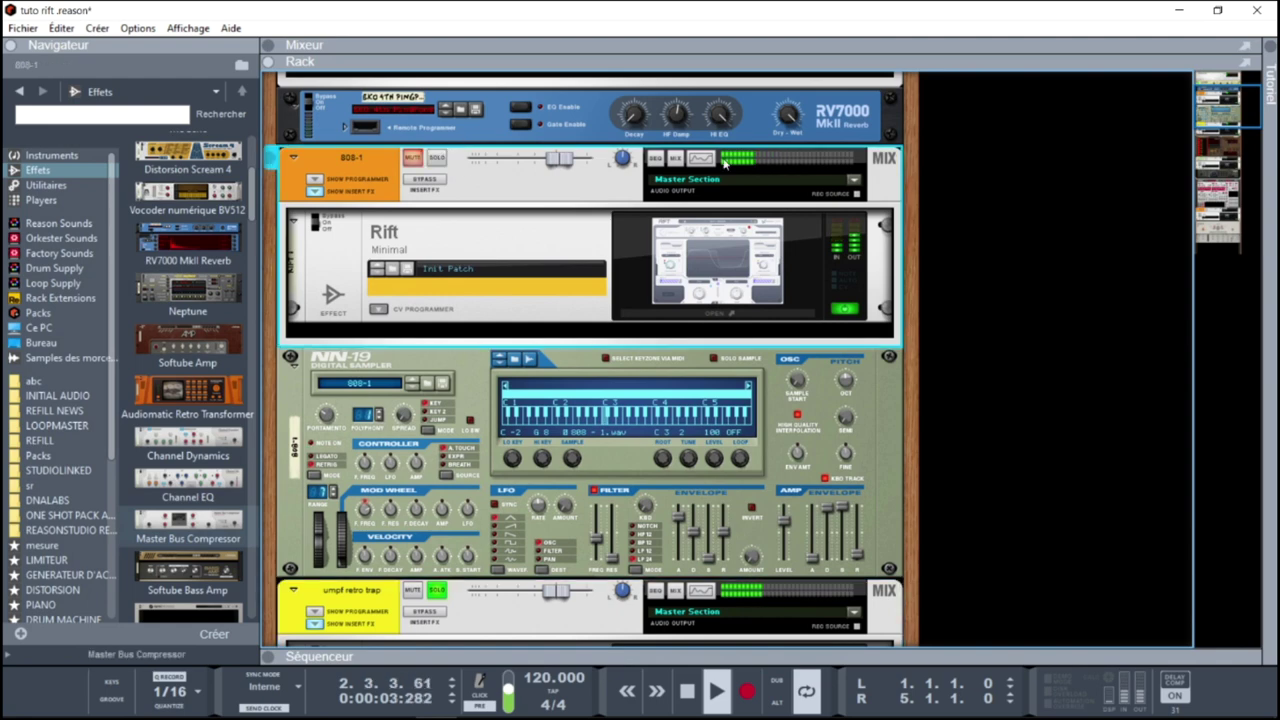
left_click(1218, 128)
scroll(1218, 128, "down", 5)
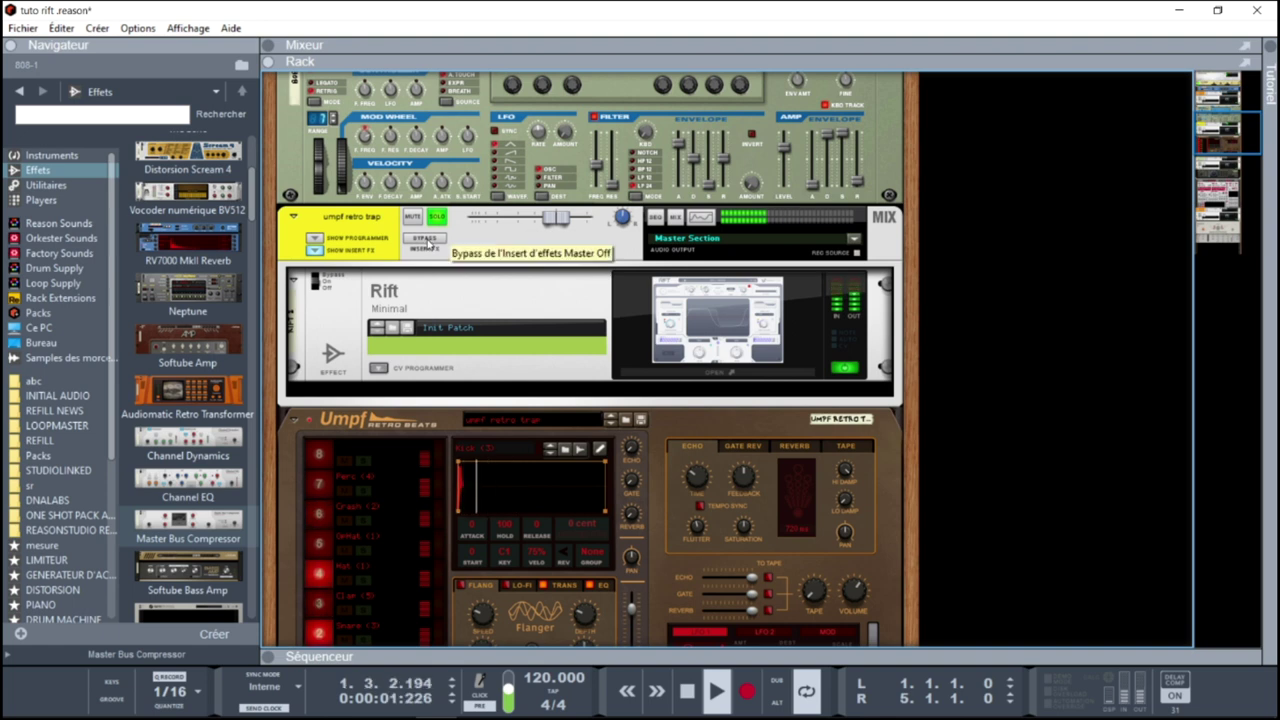
left_click(425, 240)
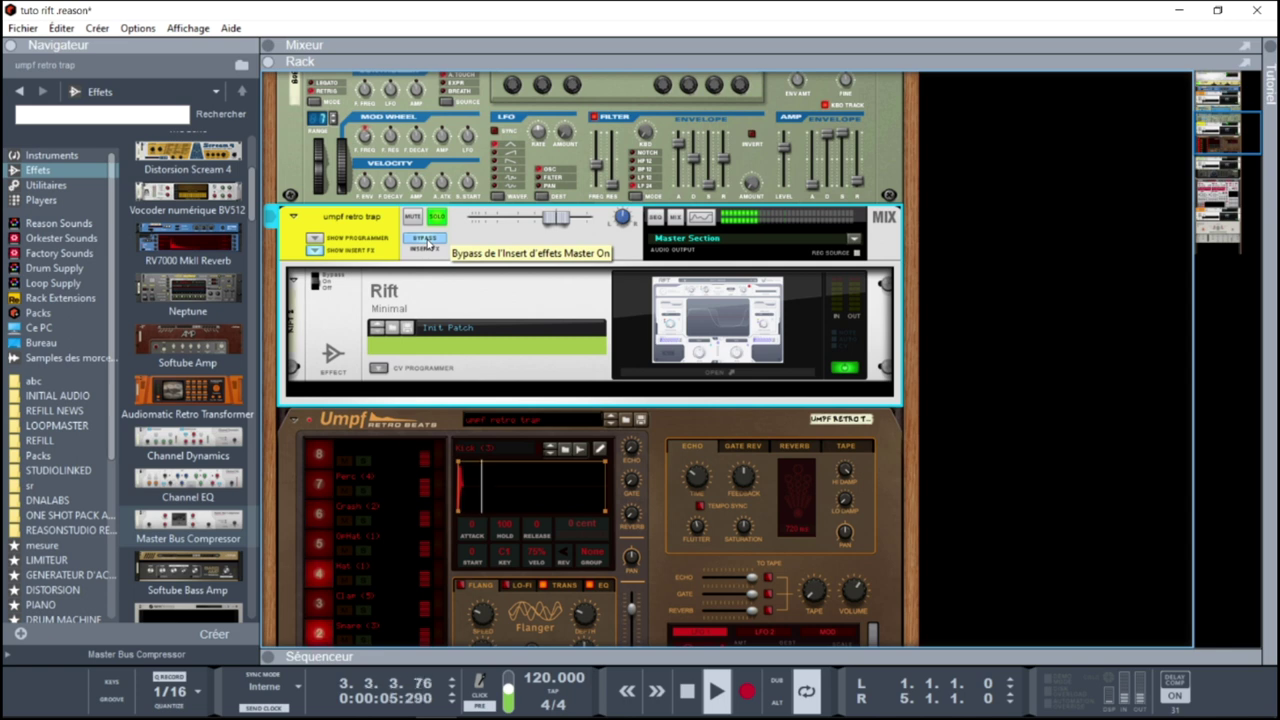
left_click(425, 240)
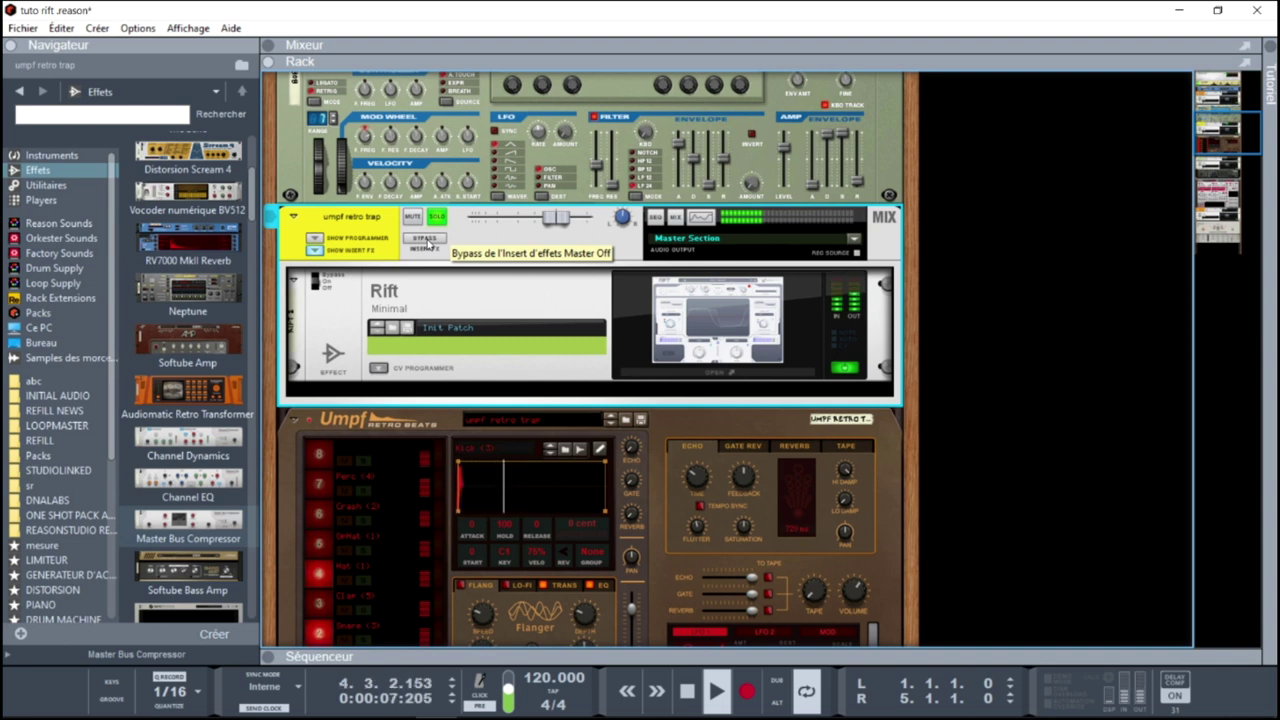
left_click(437, 221)
Solo the AfterTouch Saw Me channel and compare its sound with the insert effects bypassed and active
left_click(1221, 134)
left_click_drag(1221, 134, 1221, 176)
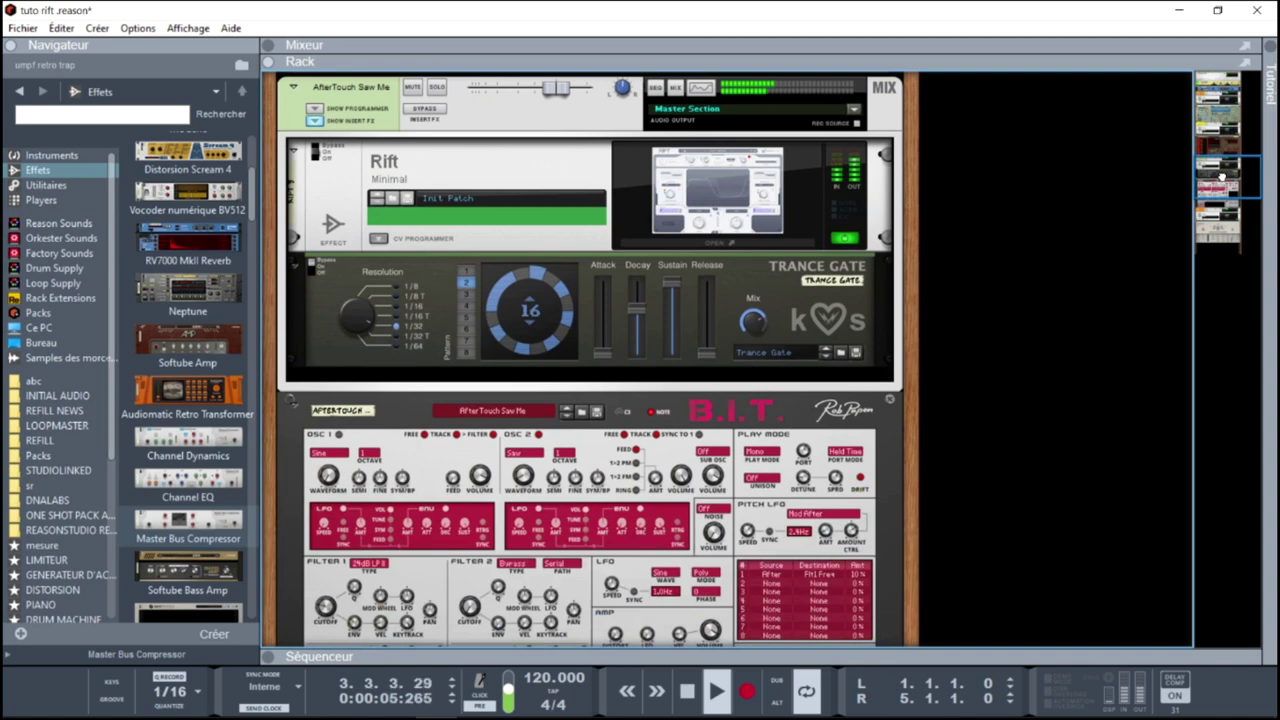
left_click(437, 99)
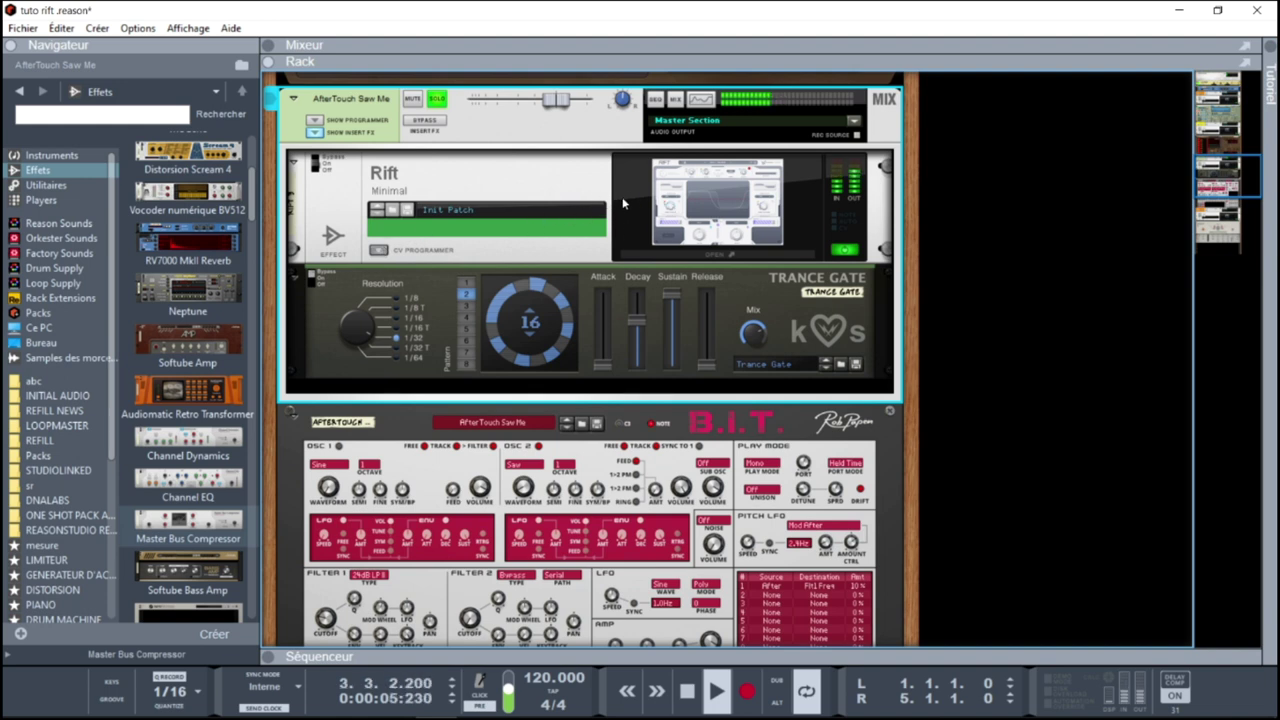
left_click(430, 125)
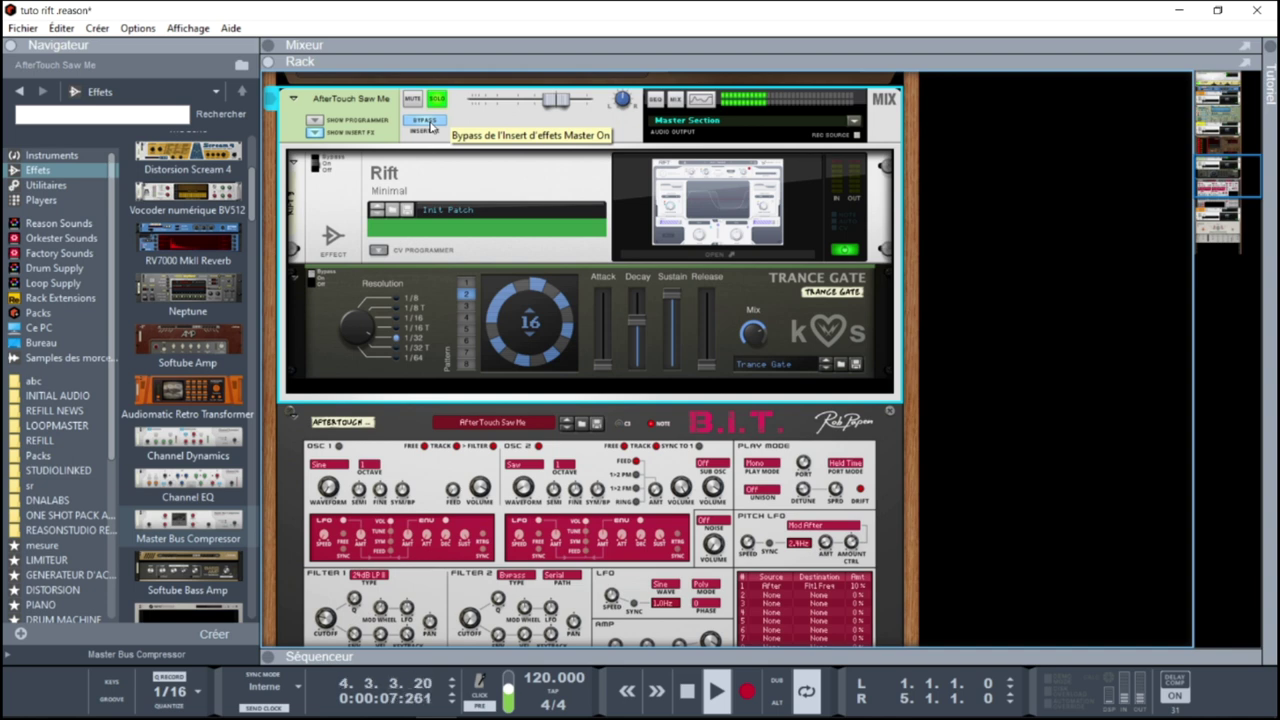
left_click(430, 125)
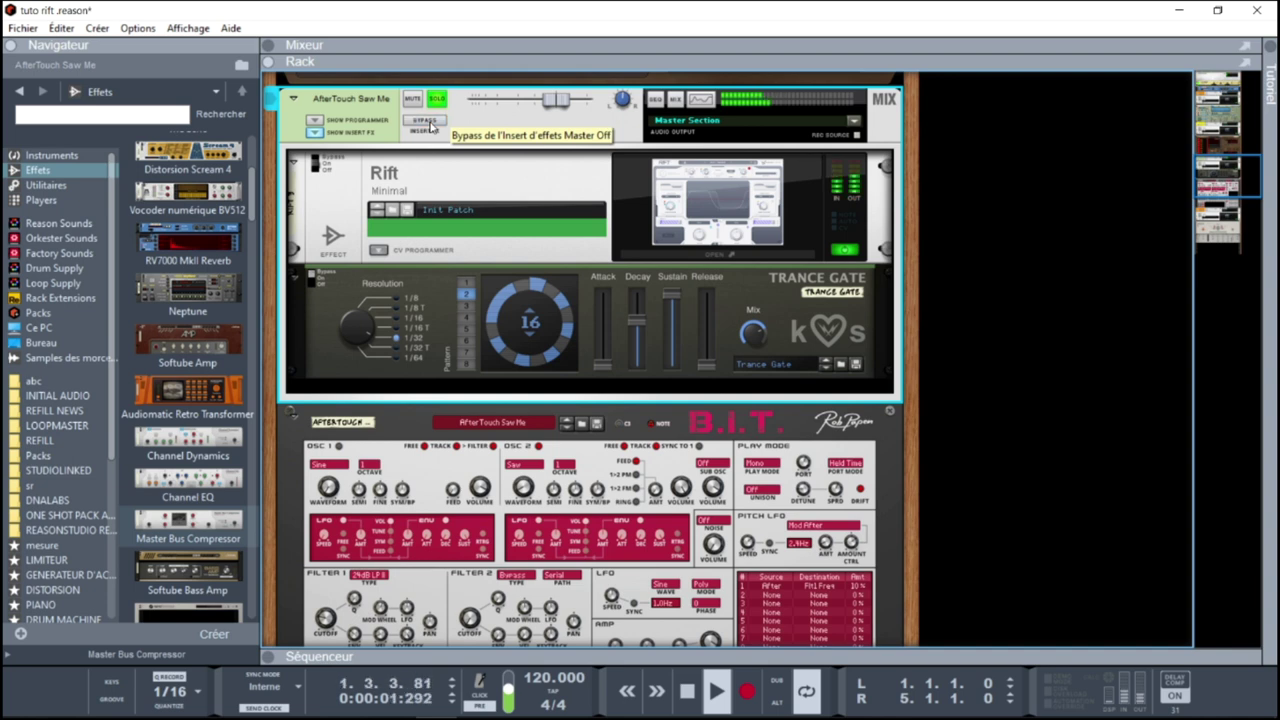
Compare the AfterTouch Saw Me sound with and without the Trance Gate, leaving the Trance Gate on
left_click(311, 277)
left_click(311, 277)
left_click(311, 278)
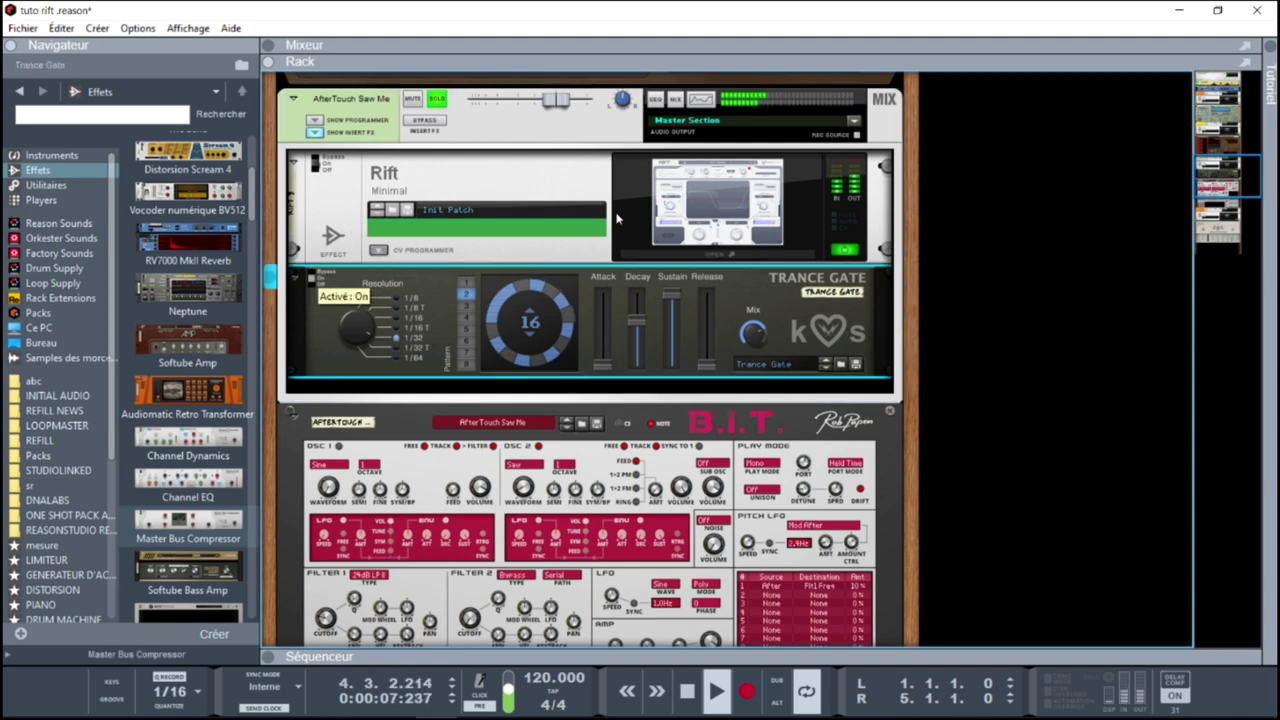
mouse_move(1238, 172)
left_mouse_down()
mouse_move(1243, 207)
mouse_move(1242, 168)
left_mouse_up()
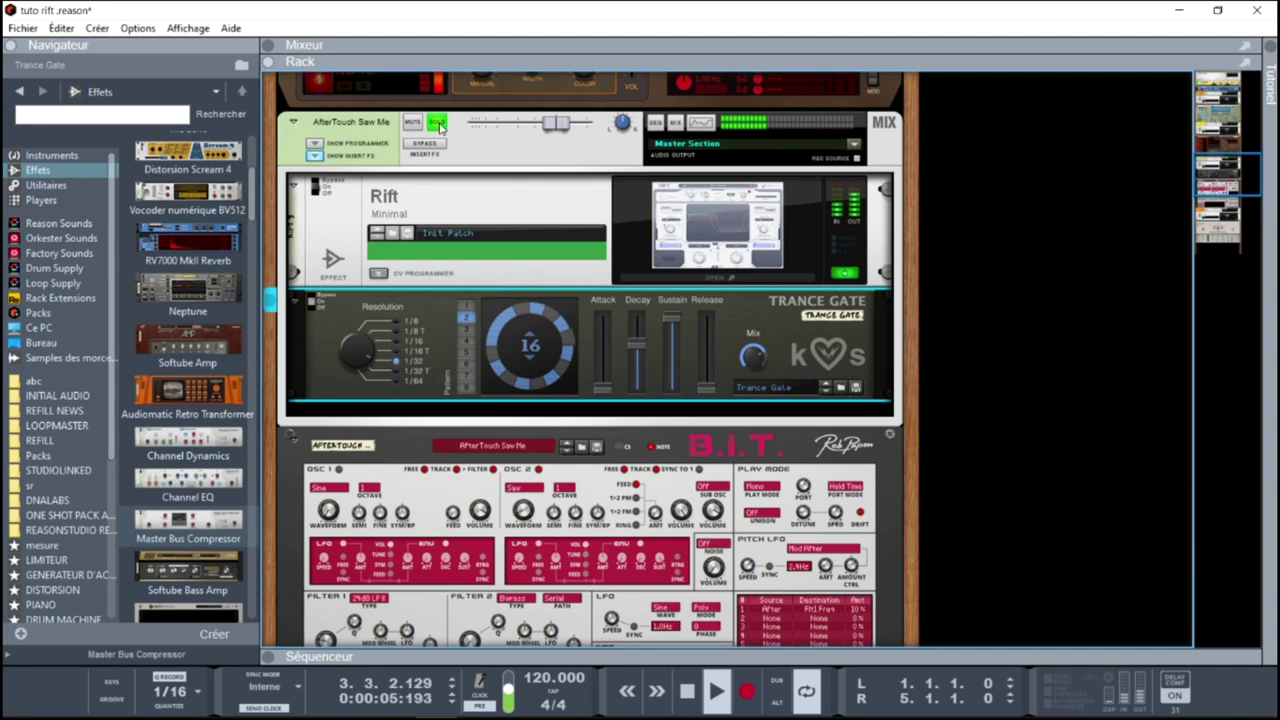
Solo the Atlantic Records Stereo Upright channel and compare its sound with the insert effects bypassed and active
left_click_drag(1240, 158, 1223, 206)
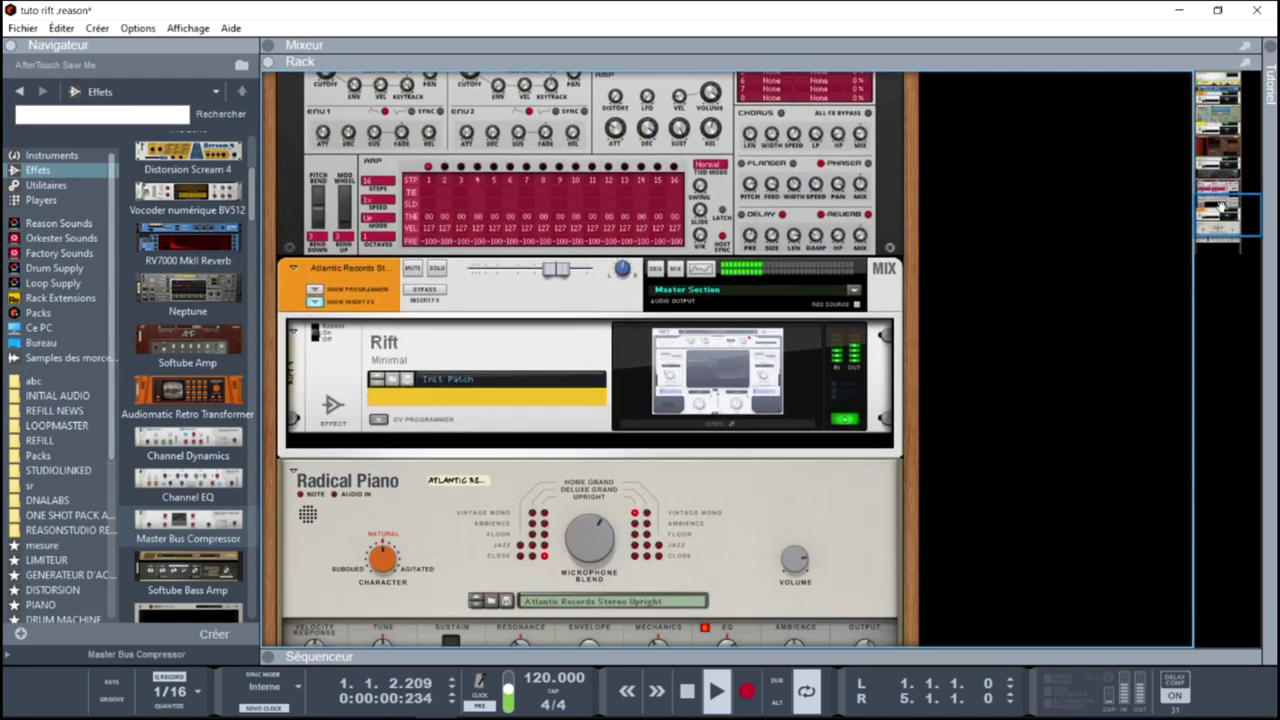
left_click(437, 269)
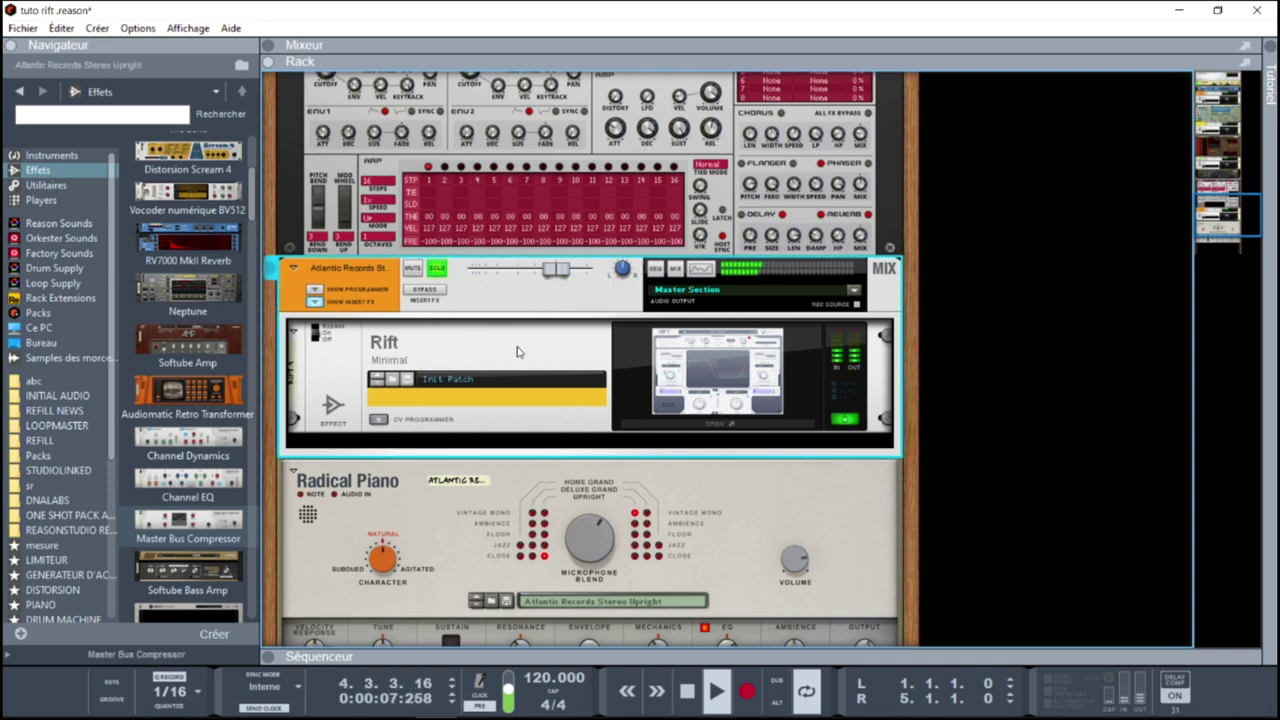
left_click(425, 290)
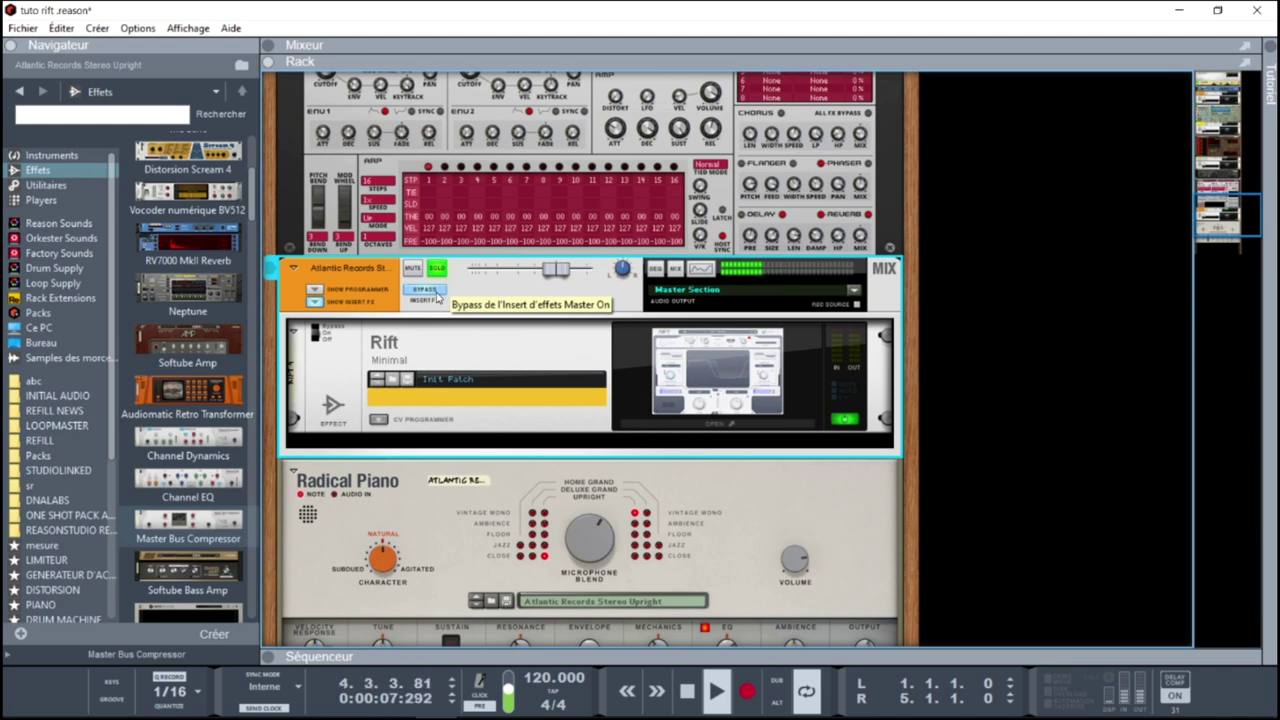
left_click(437, 295)
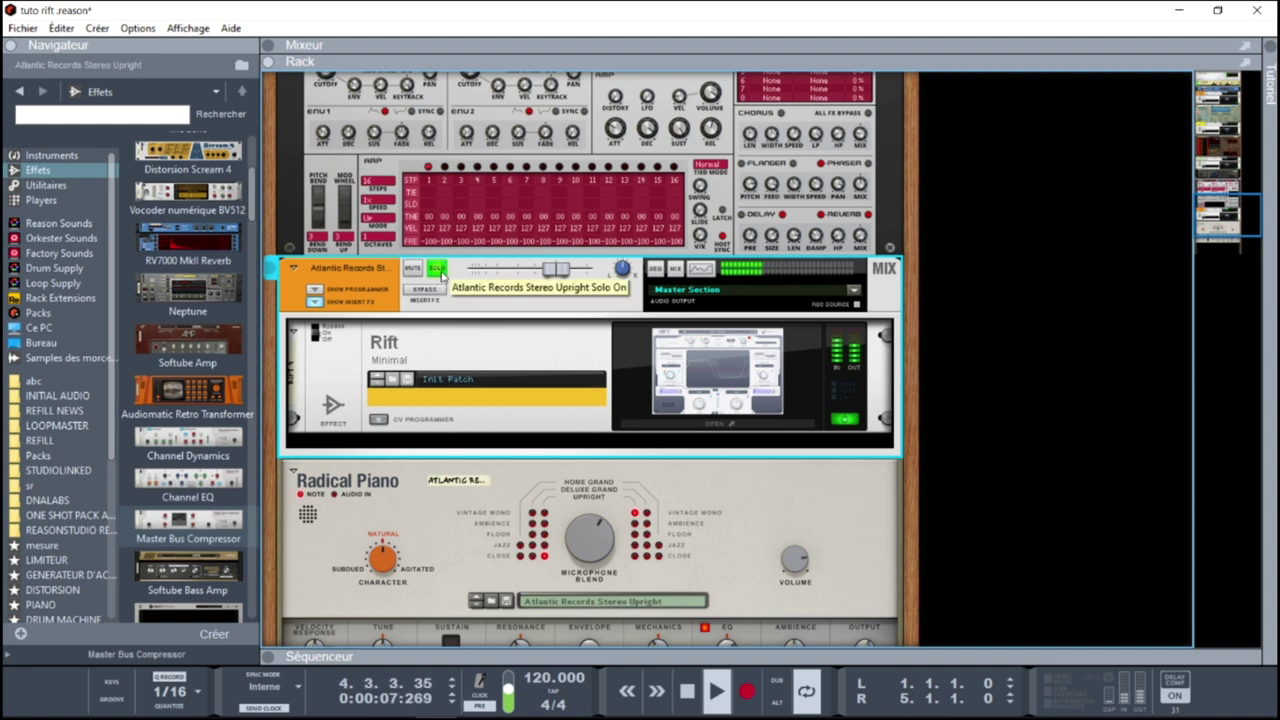
Release the solo on Atlantic Records Stereo Upright, go back to the 808-1 channel's Rift device, and stop playback
left_click(437, 269)
left_click_drag(1220, 218, 1210, 115)
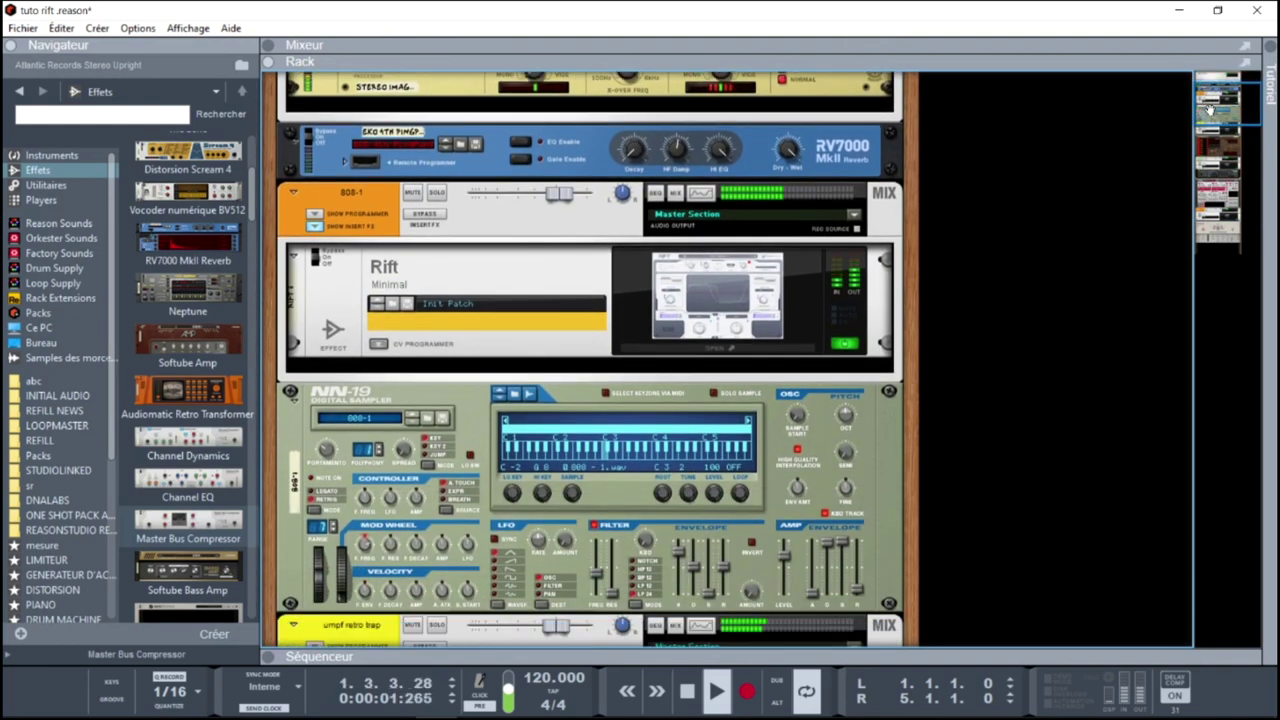
key("space")
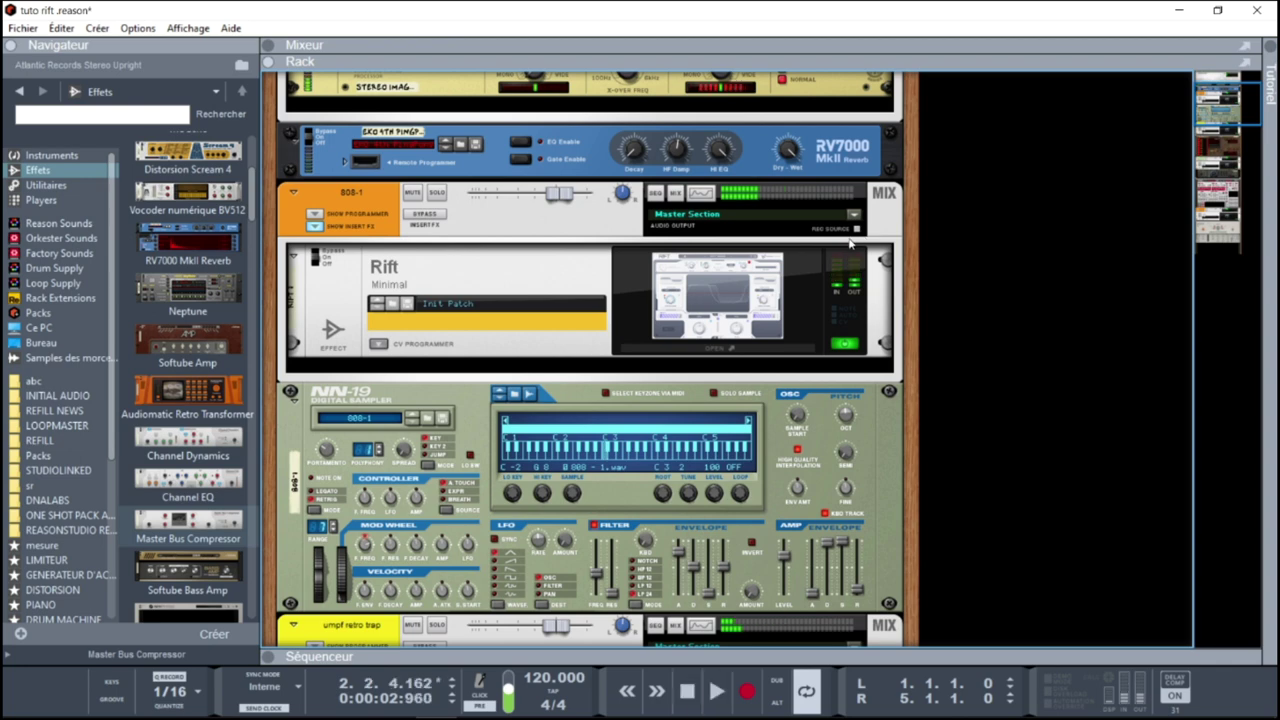
Switch the 808-1 channel's Rift to its simplified waveform view and reset it to the 1. DEFAULT preset
left_click(735, 330)
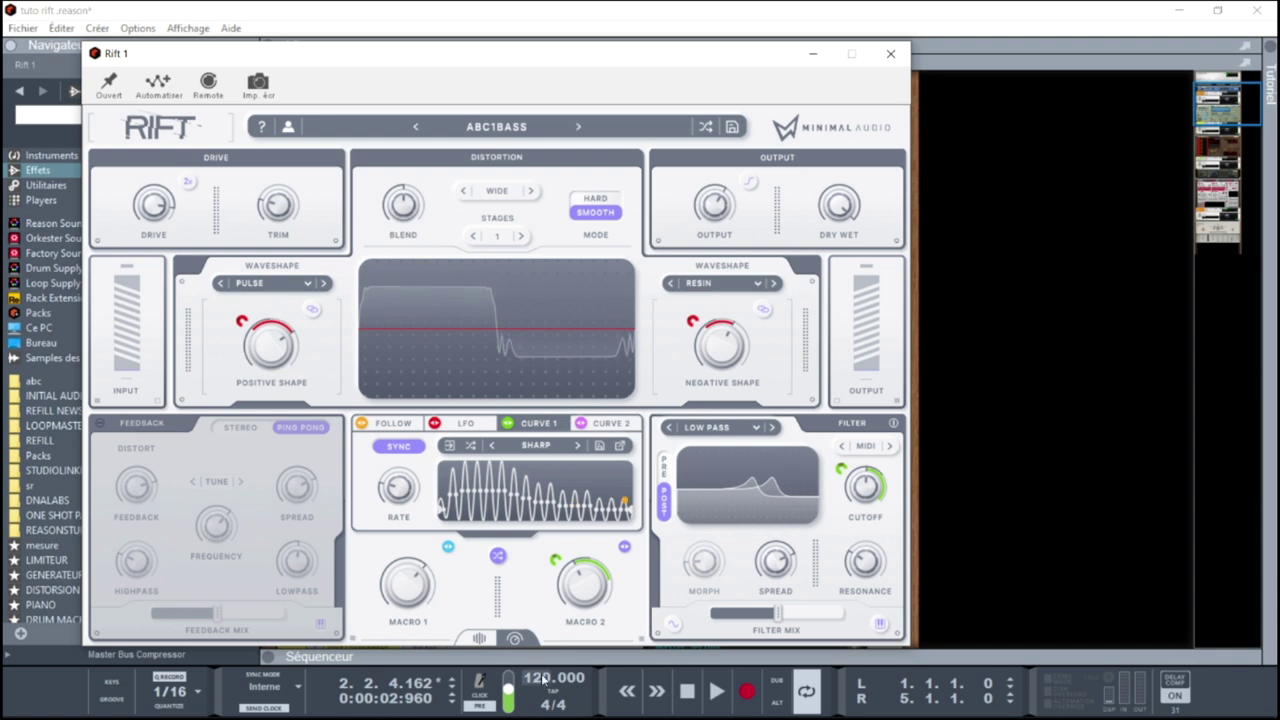
left_click(479, 638)
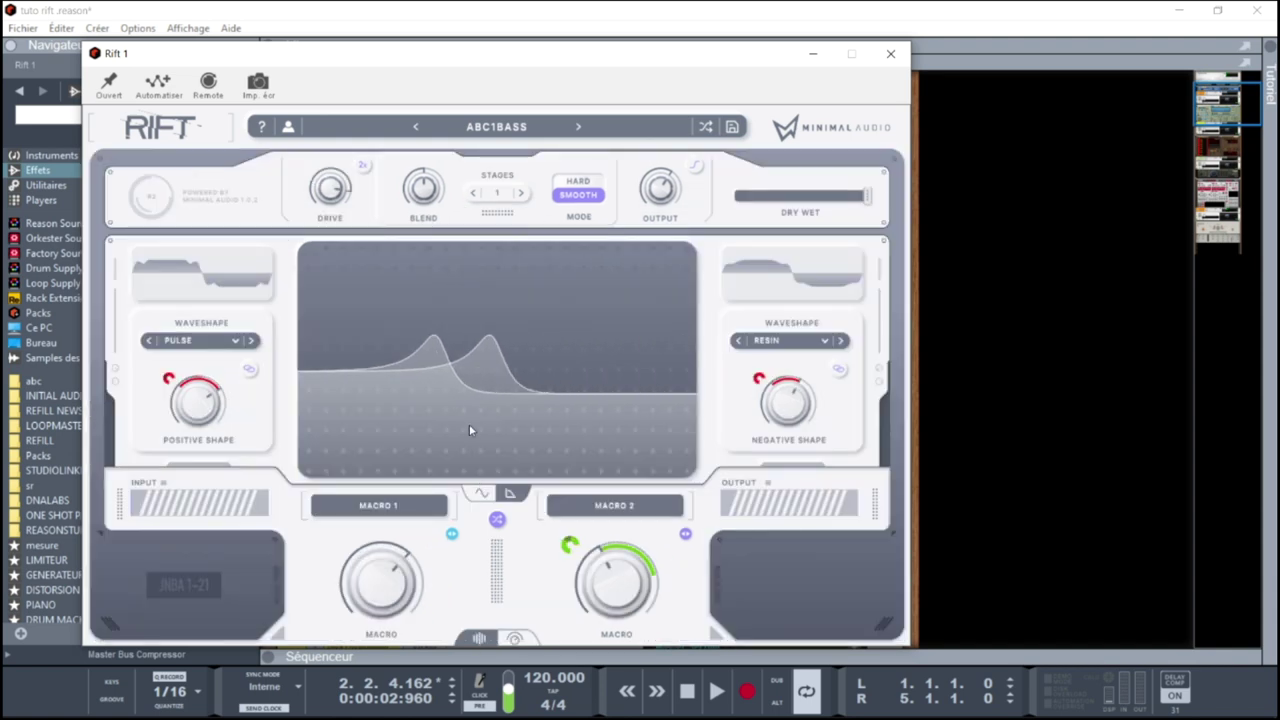
left_click(349, 320)
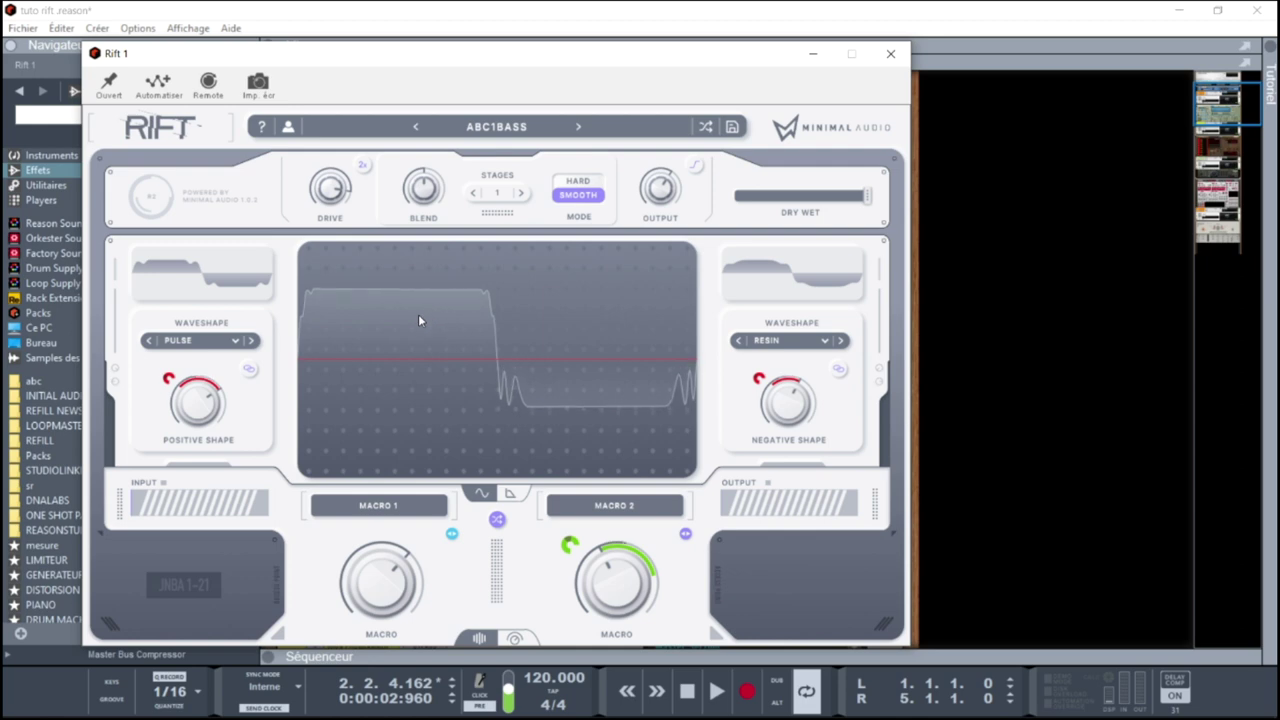
key("ctrl+z")
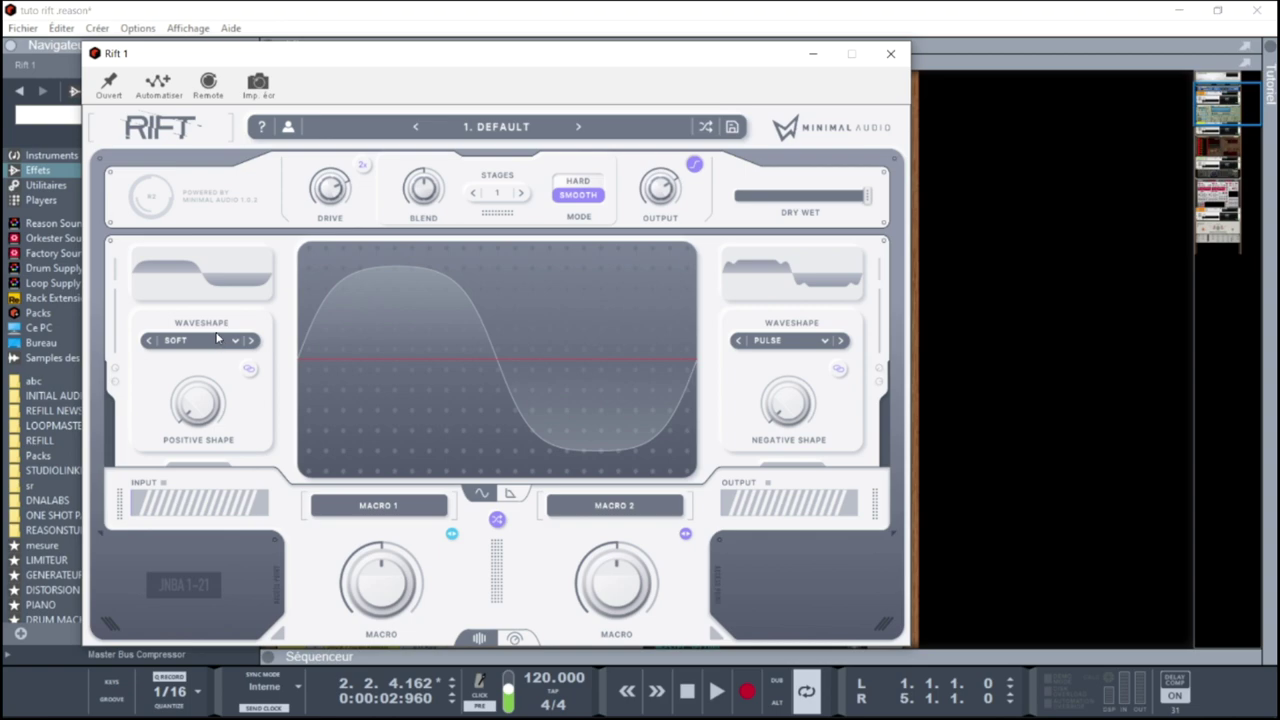
left_click(893, 53)
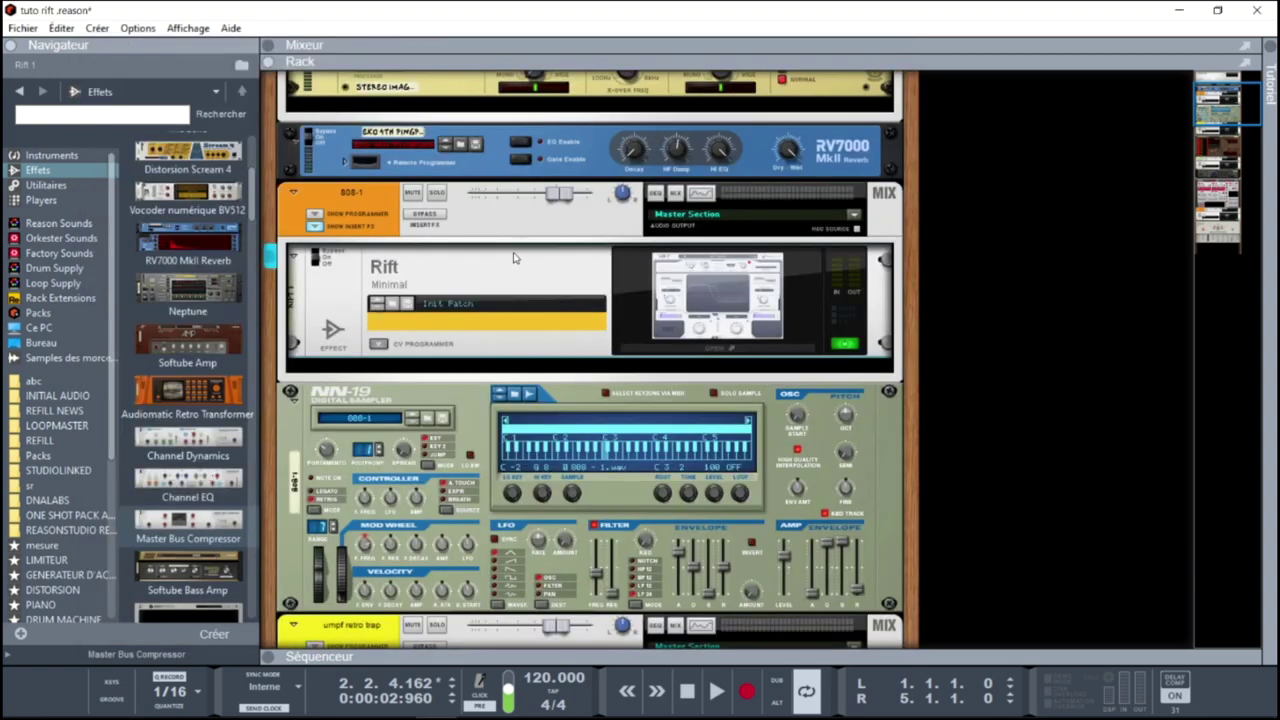
Solo the 808-1 channel, play it with its insert effects bypassed, and reopen Rift before stopping playback
left_click(426, 225)
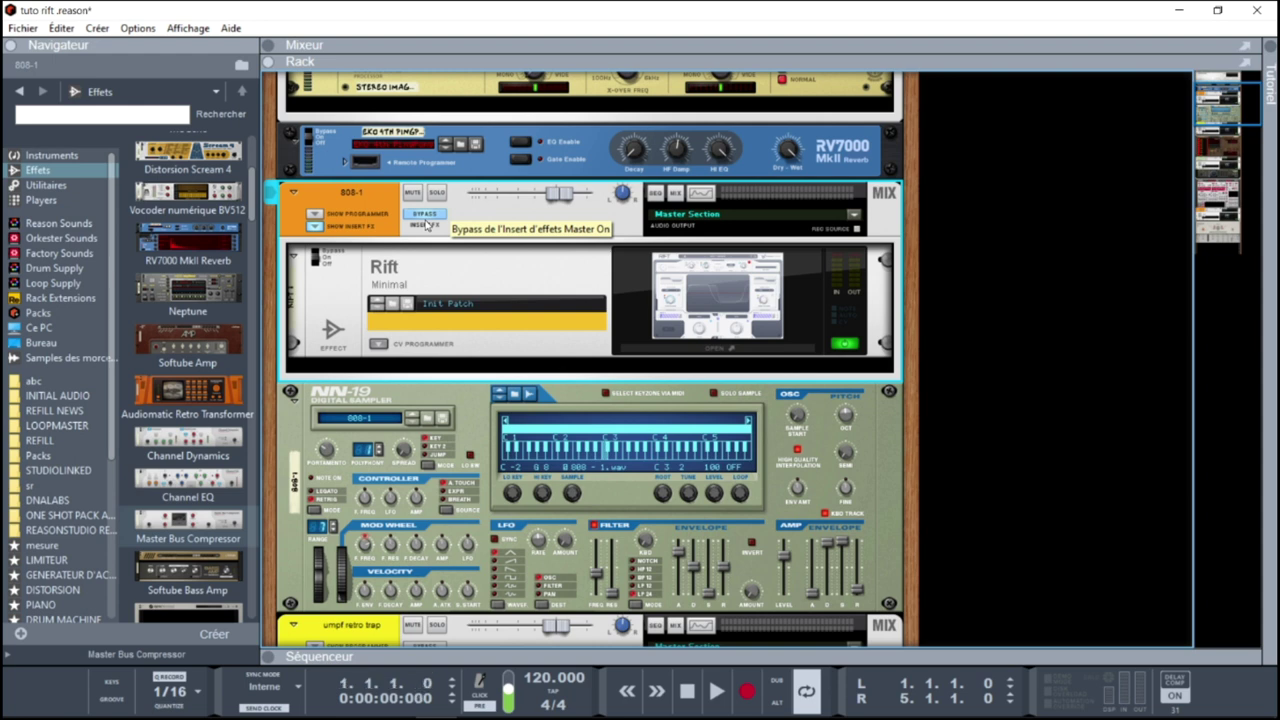
key("space")
left_click(437, 192)
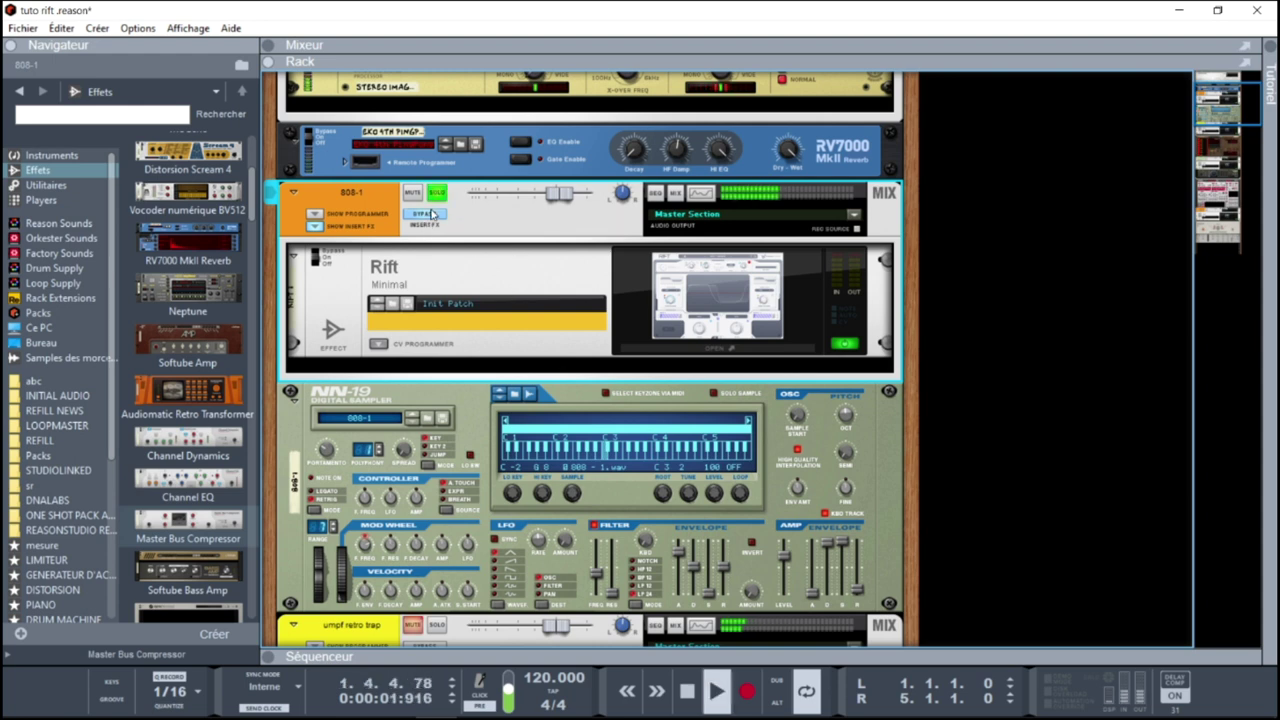
left_click(688, 278)
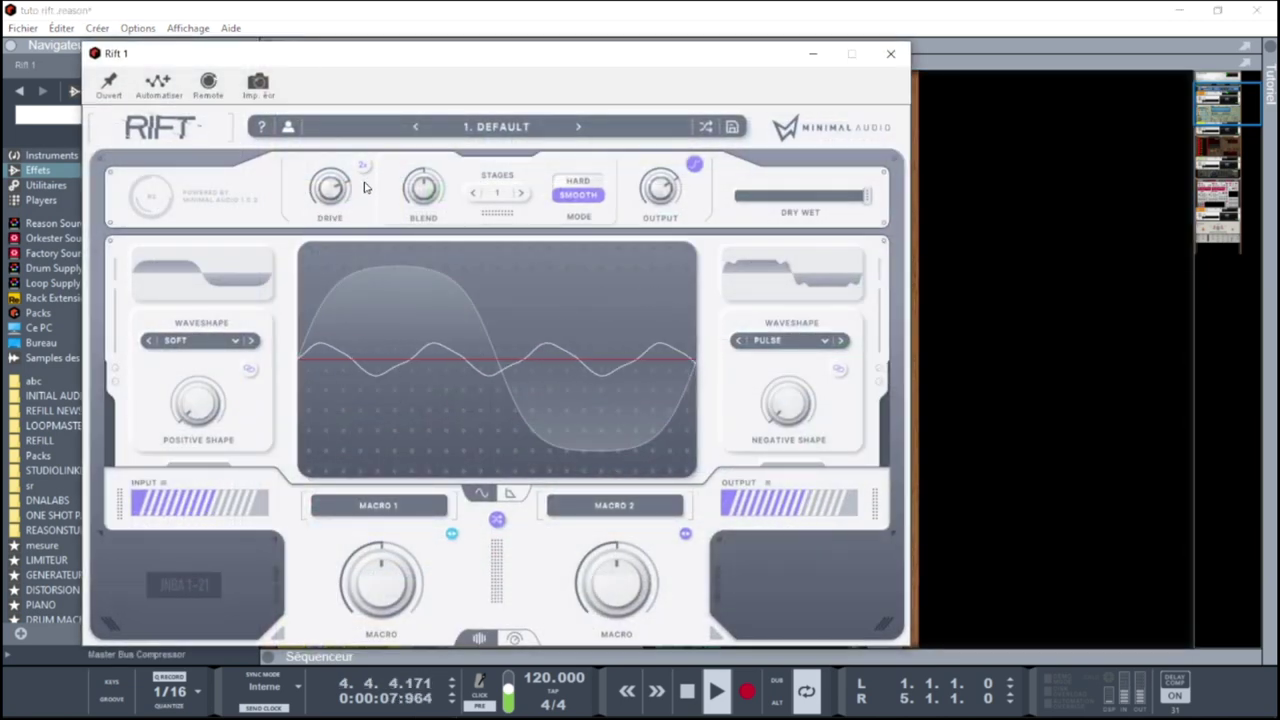
key("space")
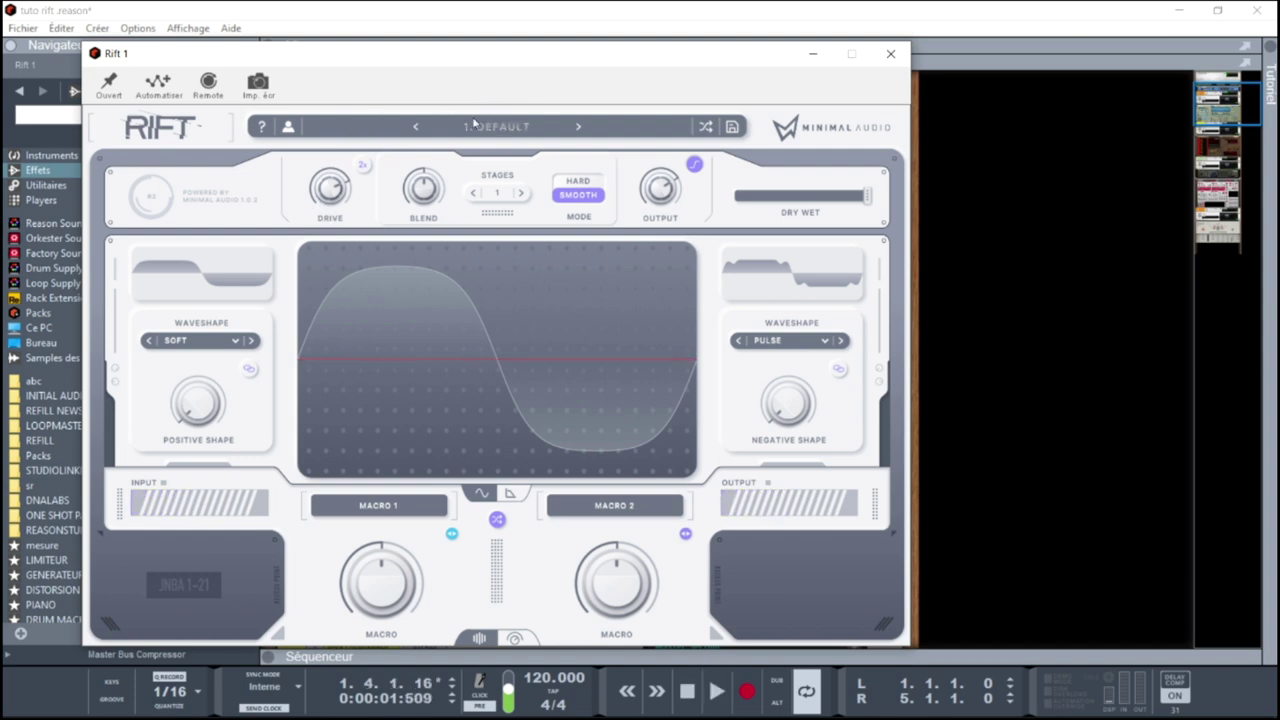
Browse Rift's preset packs, examining the contents of Melodic Surge, Sweep & Rise, Simple Distortion and Simple Reduction
left_click(498, 130)
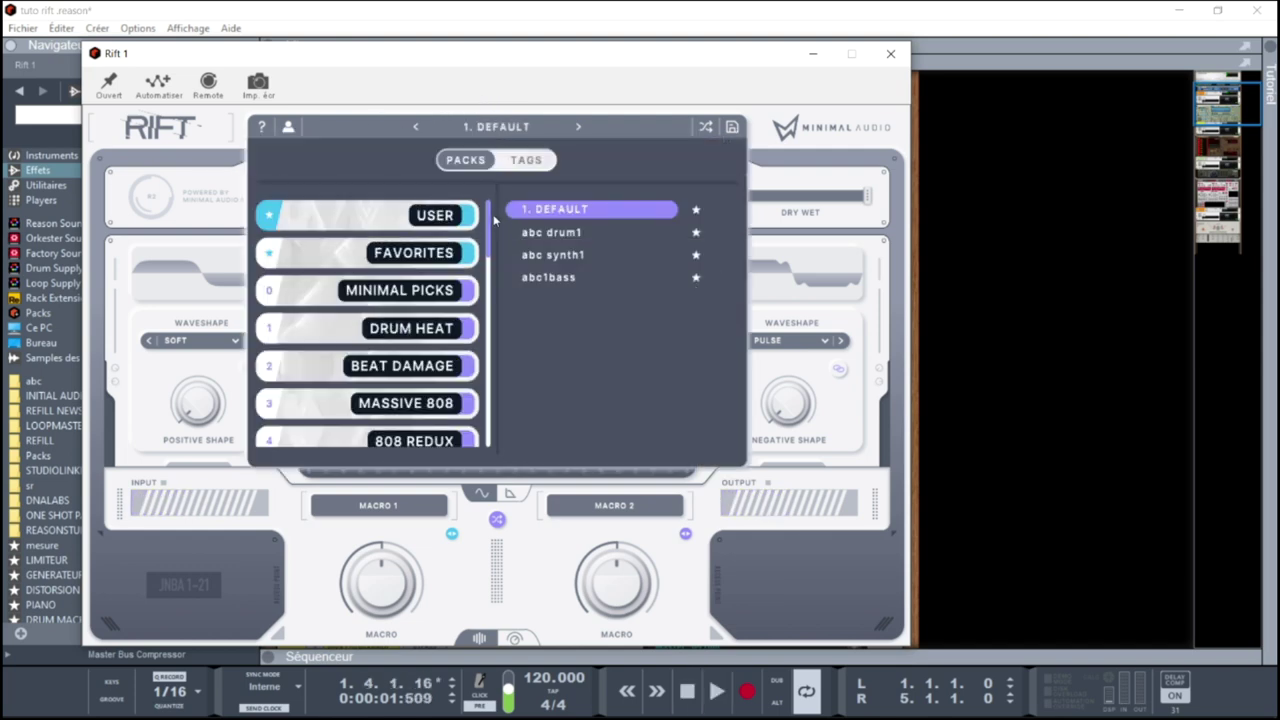
scroll(490, 250, "down", 4)
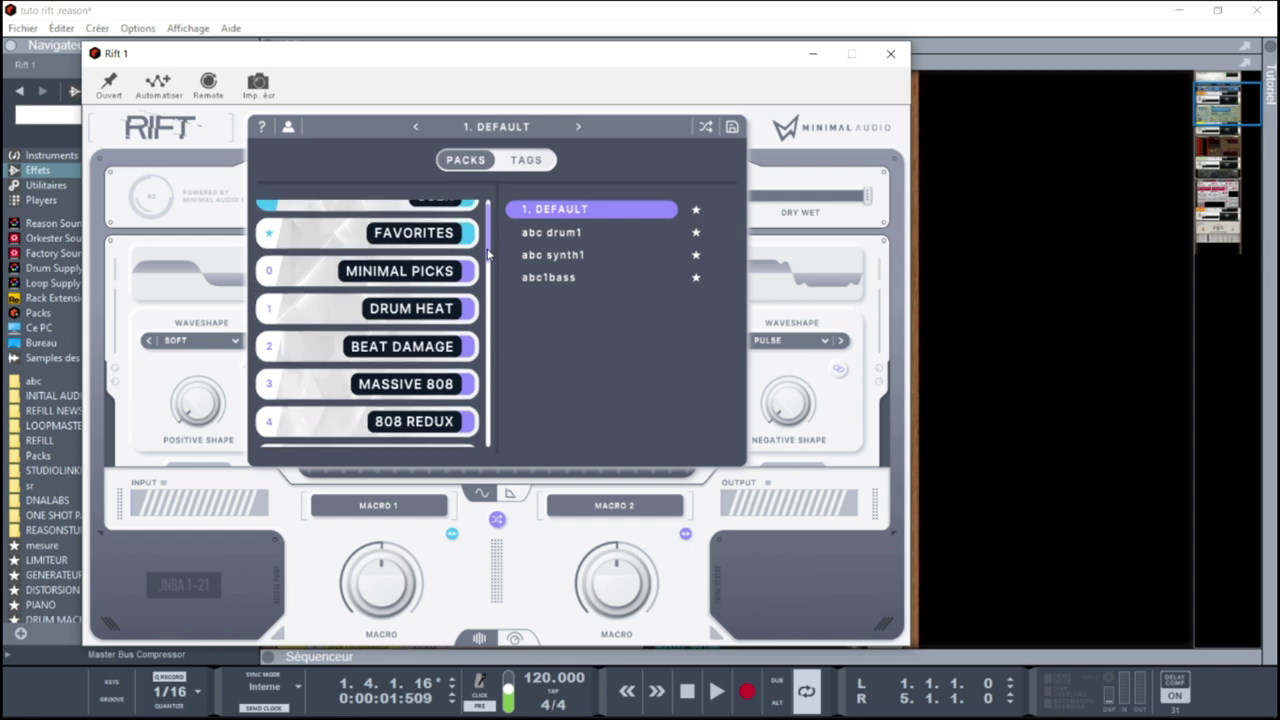
scroll(489, 250, "up", 4)
left_click_drag(489, 245, 490, 285)
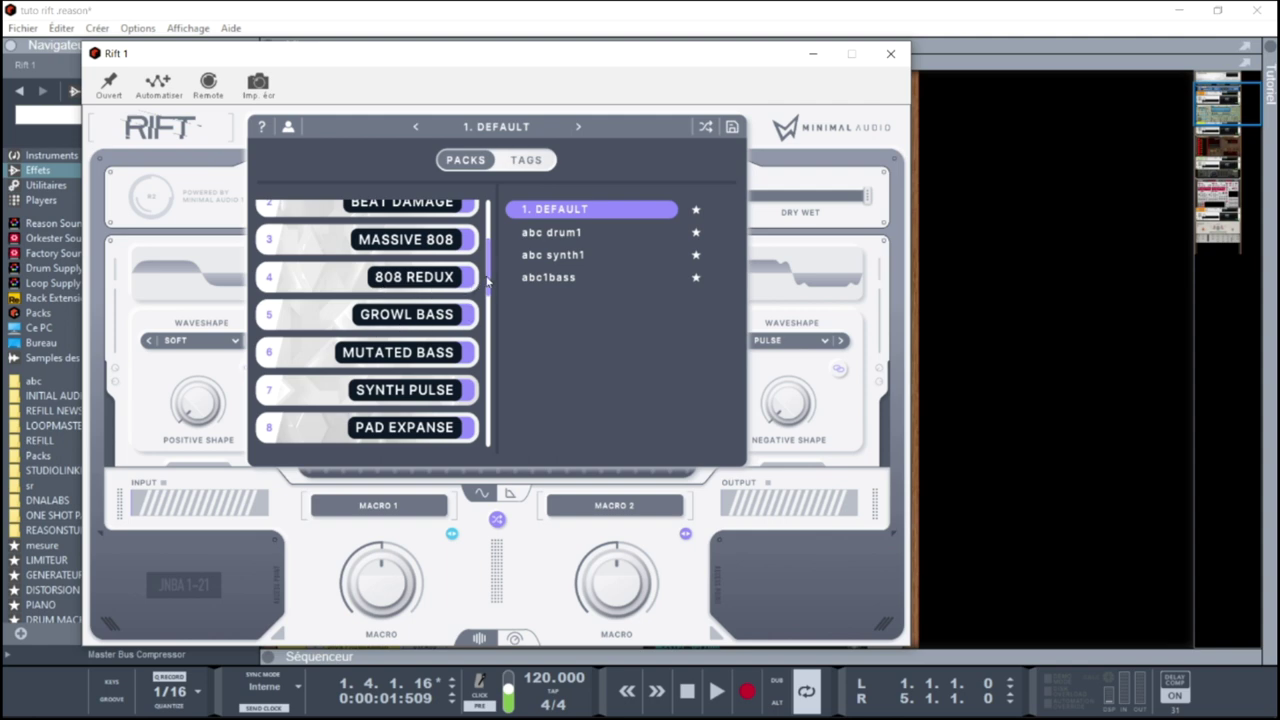
left_click_drag(488, 277, 489, 304)
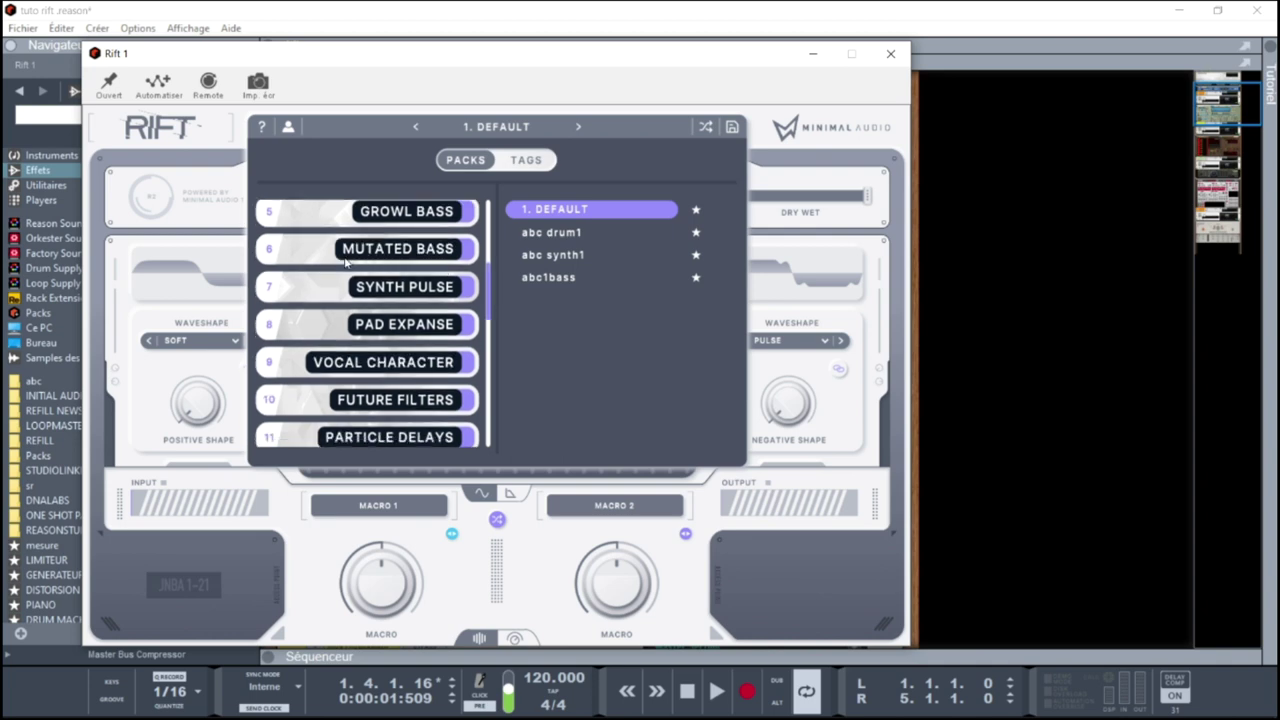
left_click_drag(488, 289, 495, 385)
left_click(420, 290)
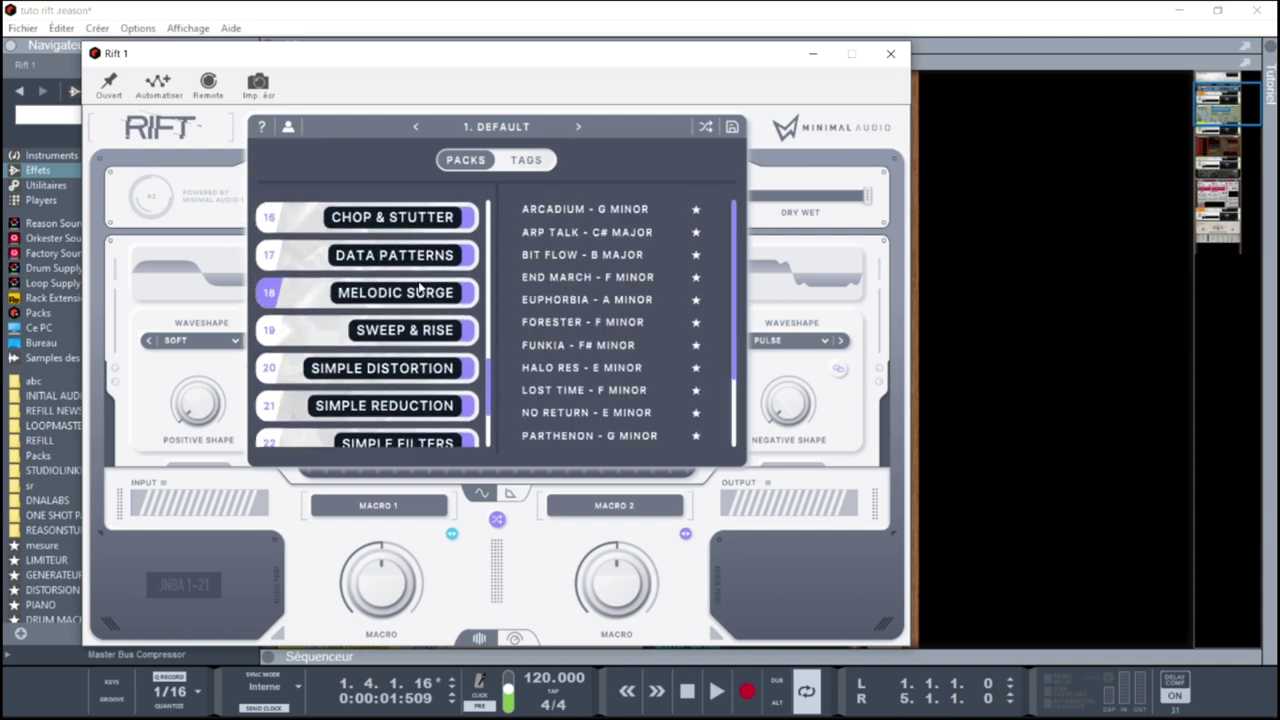
left_click(415, 330)
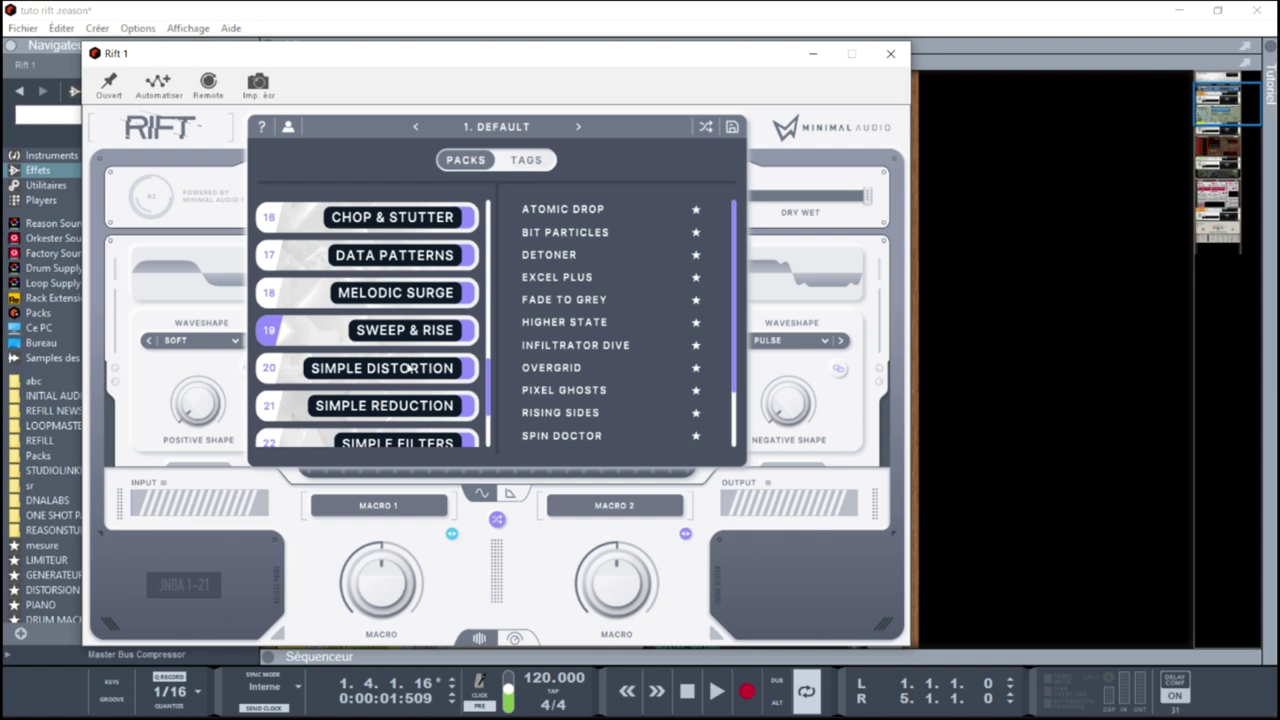
left_click(409, 370)
left_click(408, 408)
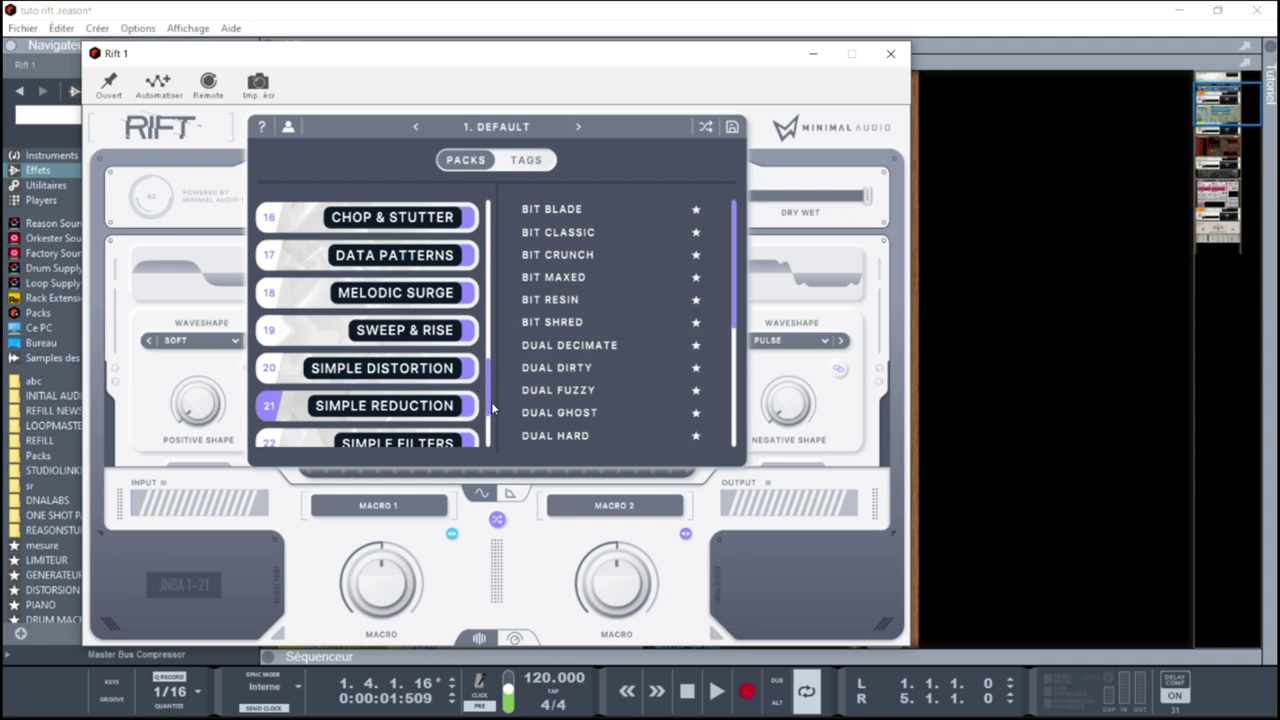
left_click_drag(488, 401, 476, 208)
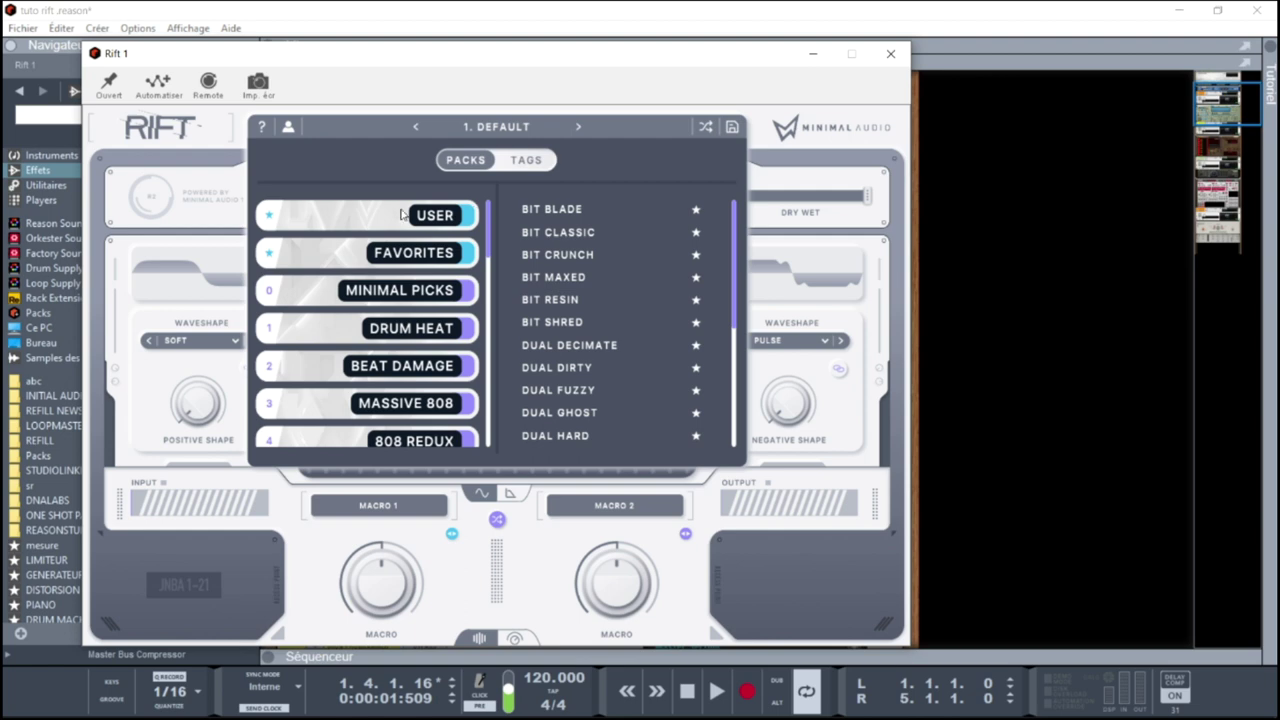
Load the abc1bass preset from the User pack, return to 1. DEFAULT and close the preset browser
left_click(341, 218)
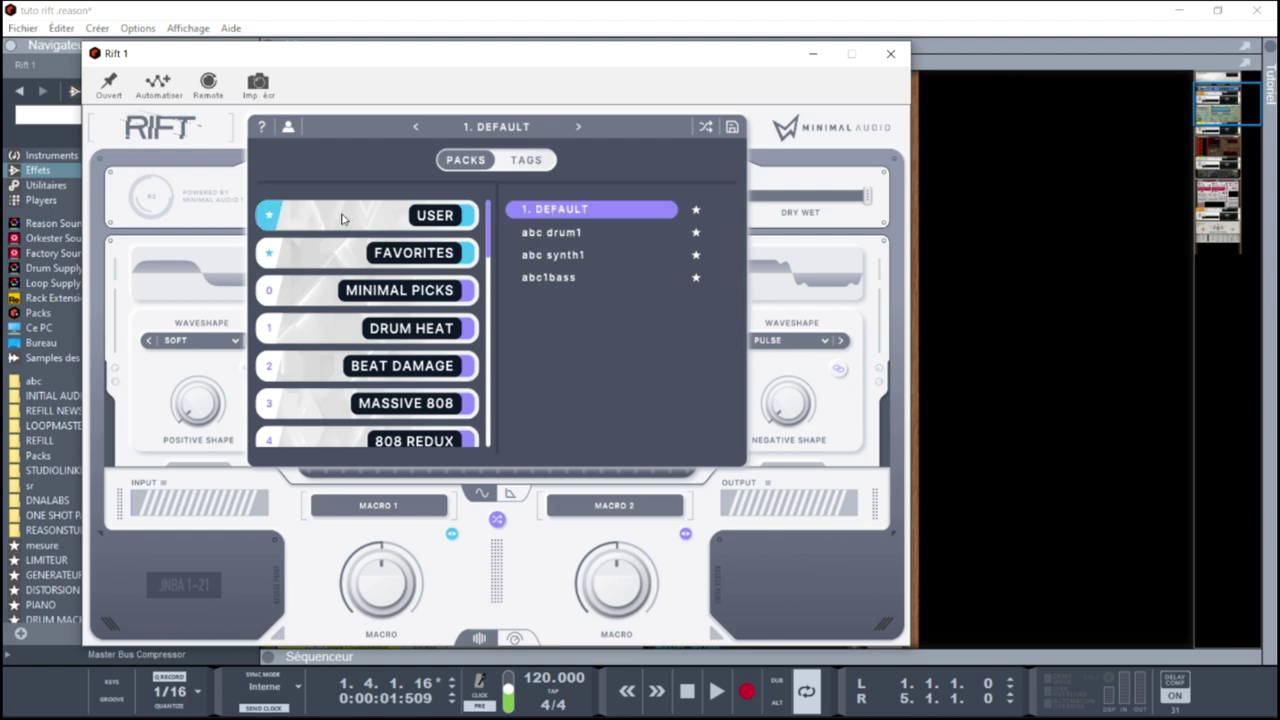
left_click(548, 278)
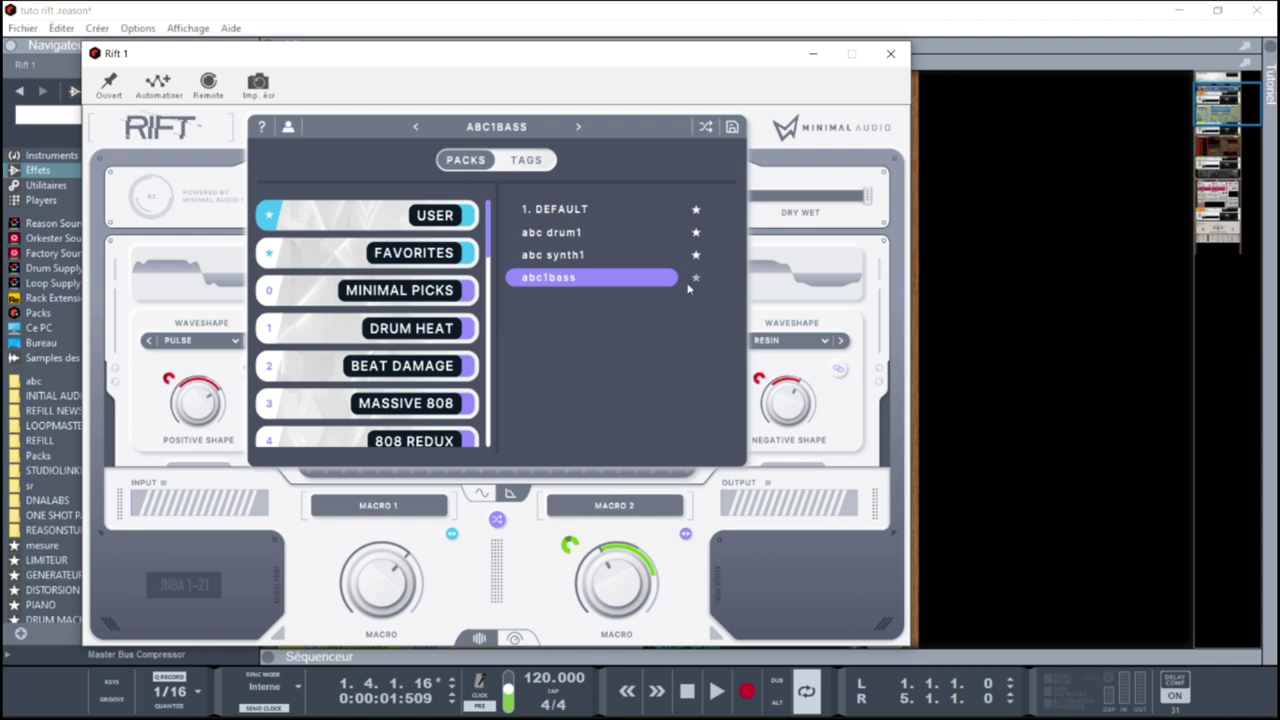
left_click(586, 211)
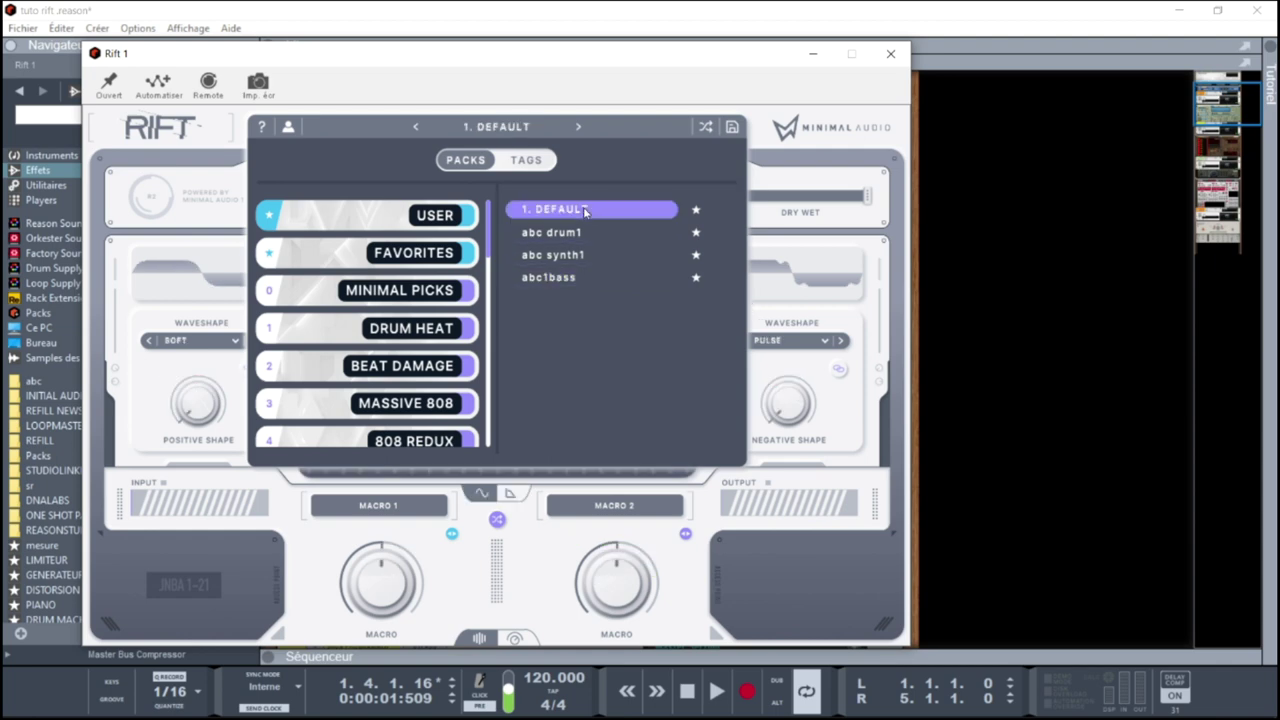
left_click(786, 149)
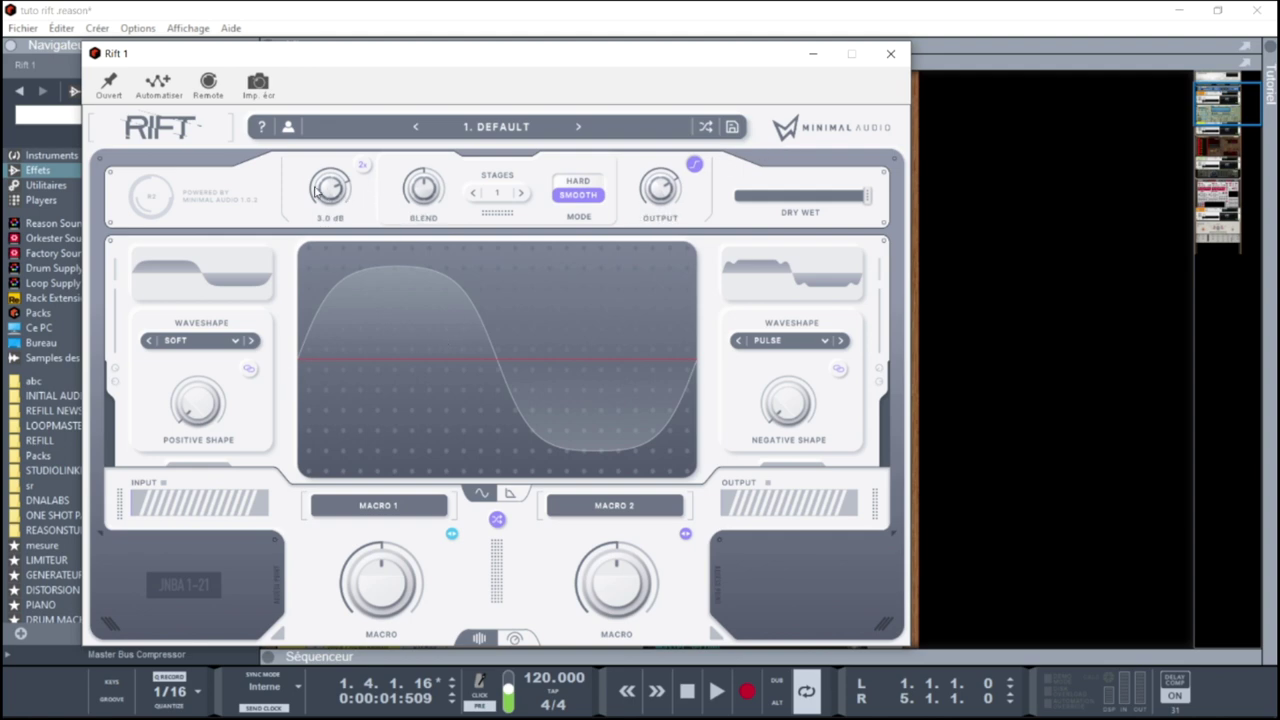
Play the 808-1 channel while sweeping Rift's Drive down and up to about 11.5 dB, and raise Blend to maximum
mouse_move(333, 196)
left_mouse_down()
mouse_move(326, 183)
mouse_move(329, 219)
left_mouse_up()
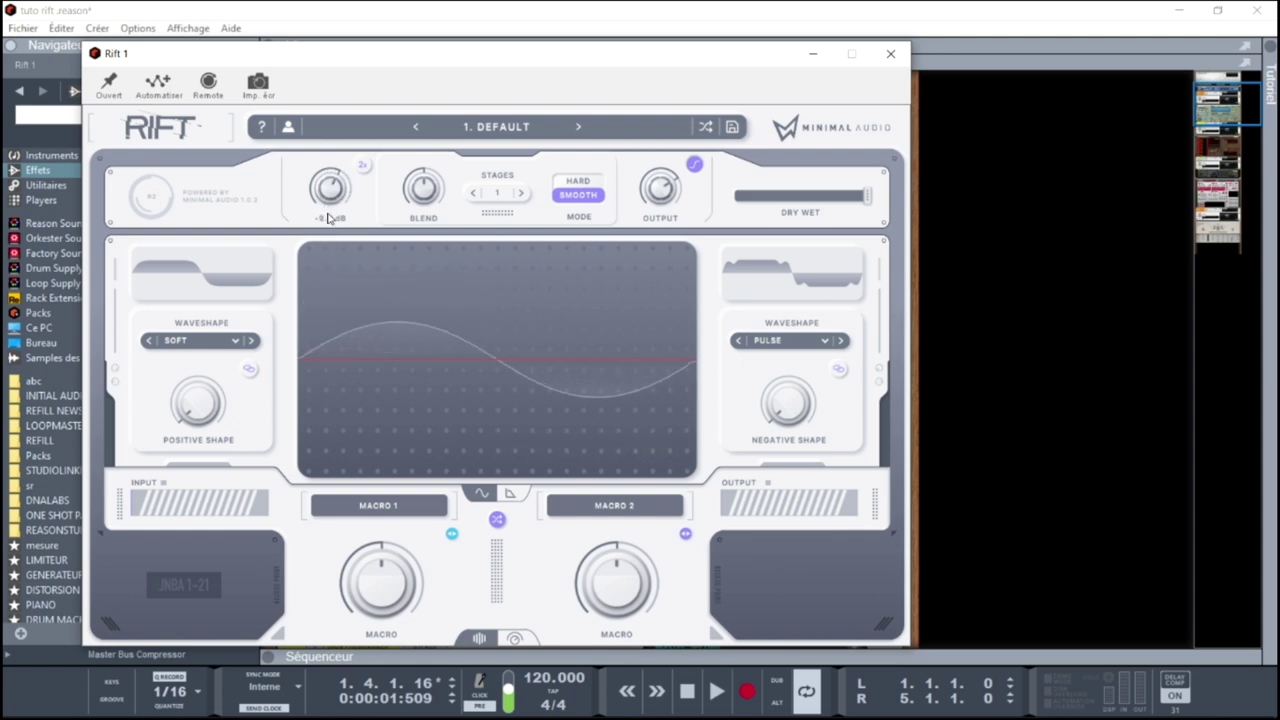
key("space")
left_click_drag(329, 218, 330, 188)
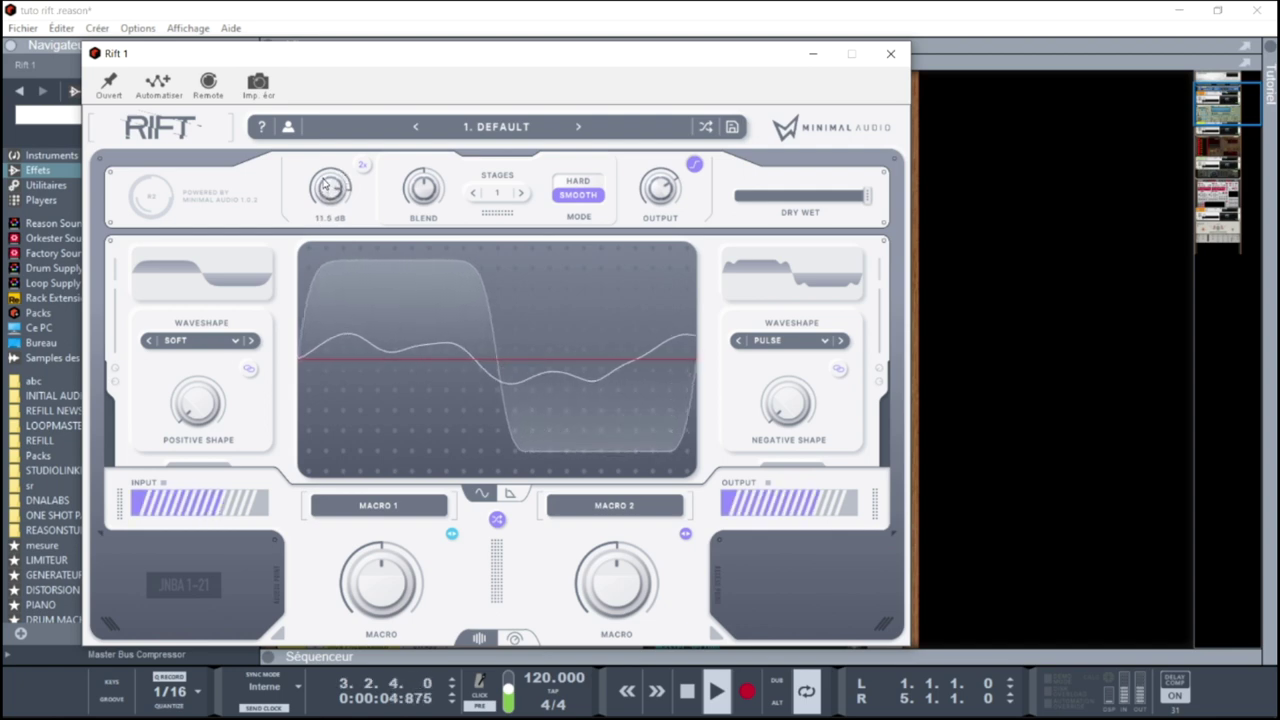
mouse_move(419, 199)
left_click_drag(419, 199, 418, 126)
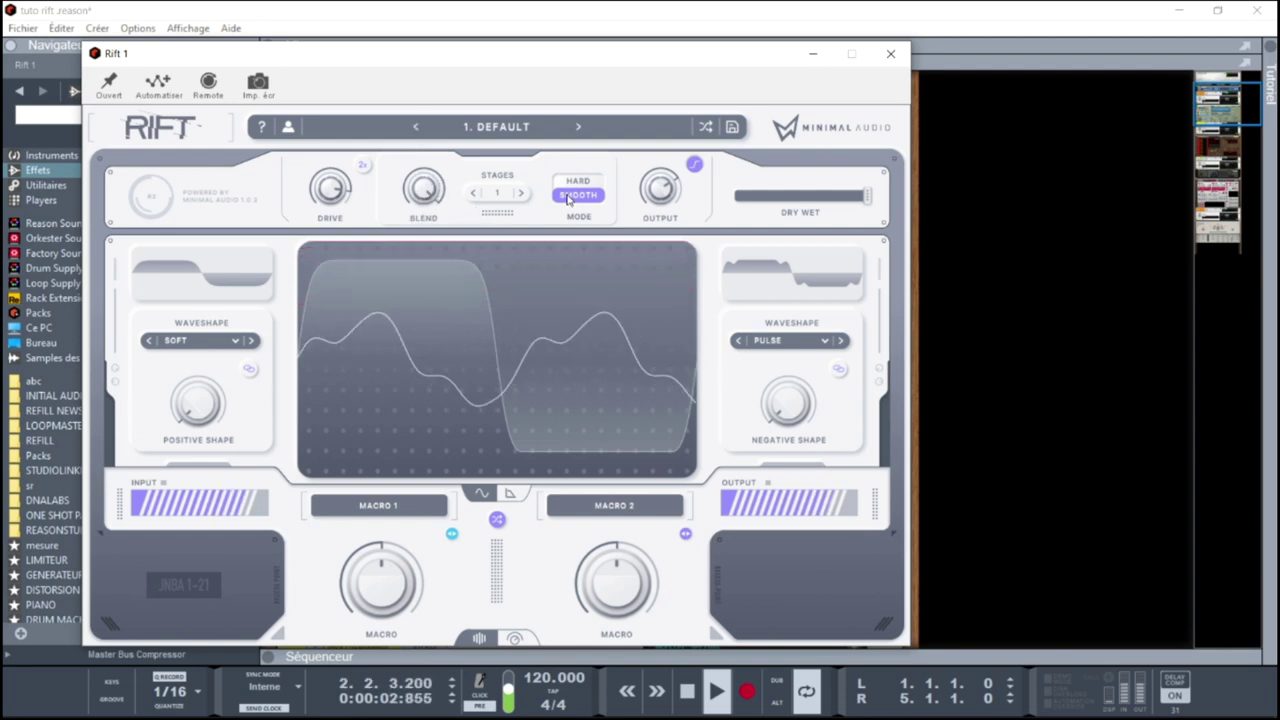
Set Rift's distortion to 4 stages in Hard mode
left_click(520, 193)
left_click(520, 193)
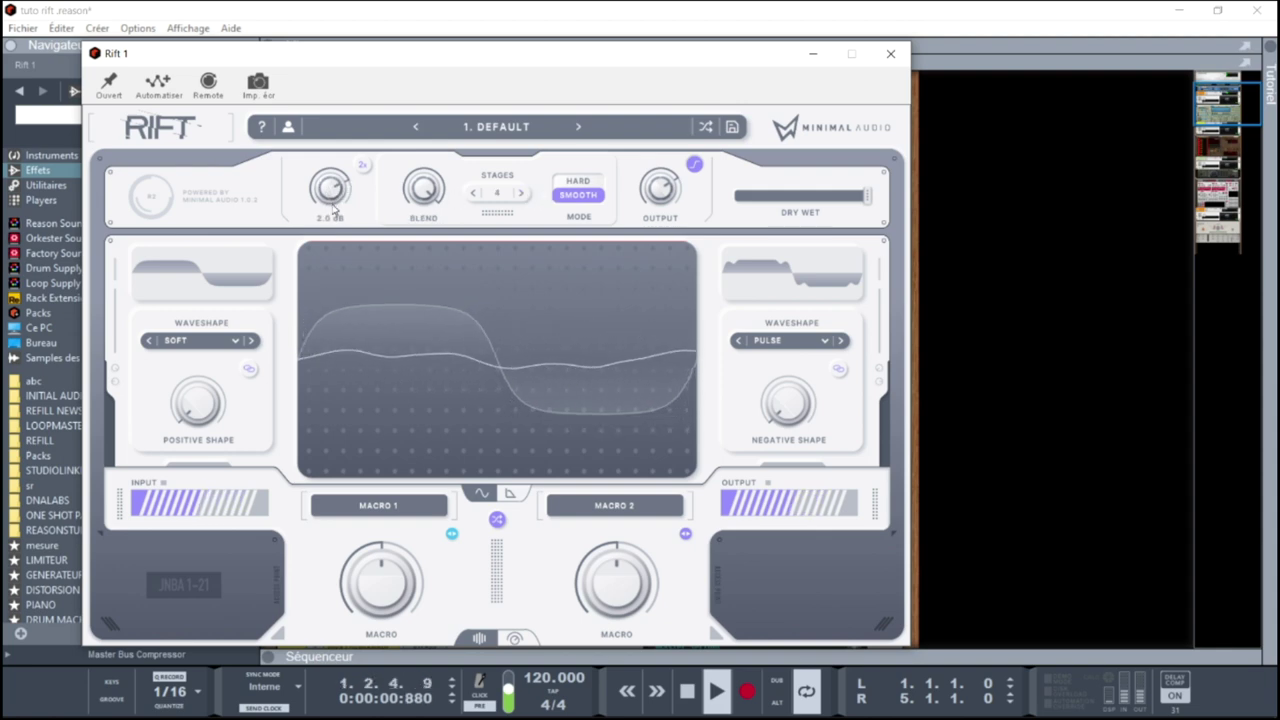
left_click(578, 181)
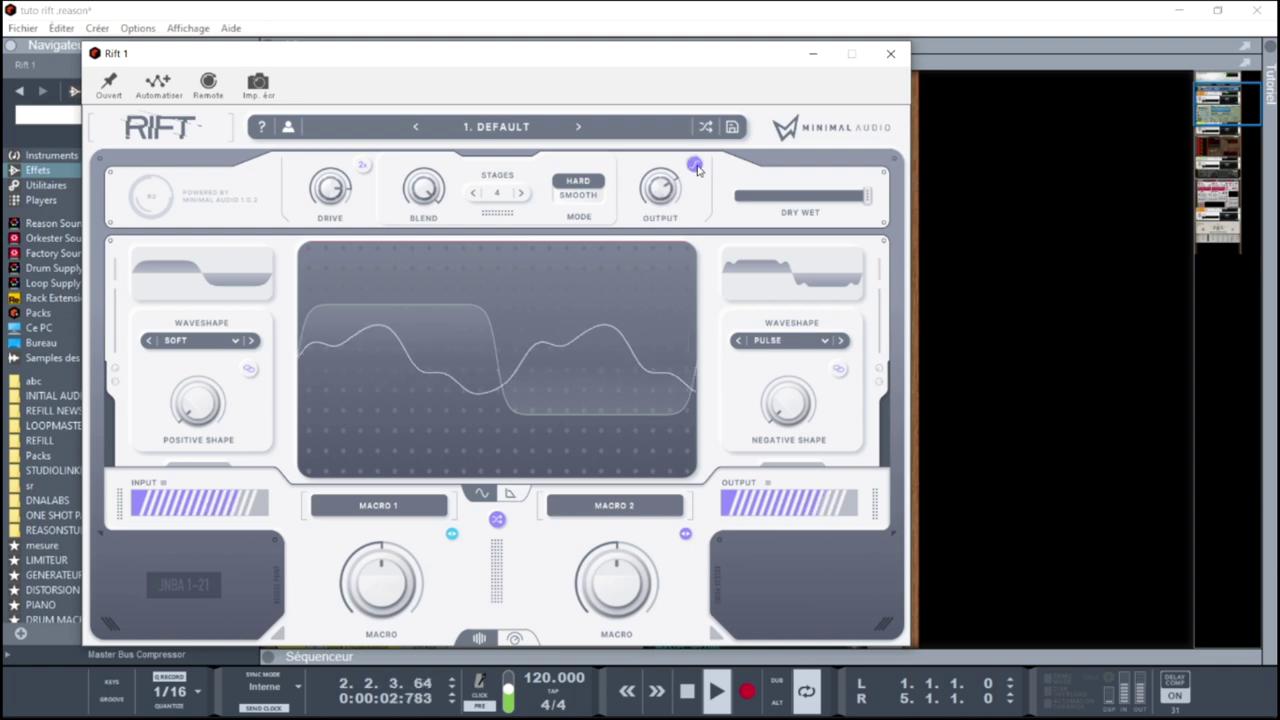
Lower Rift's Dry Wet mix to about 15 % for comparison and return it to fully wet
left_click_drag(868, 198, 905, 204)
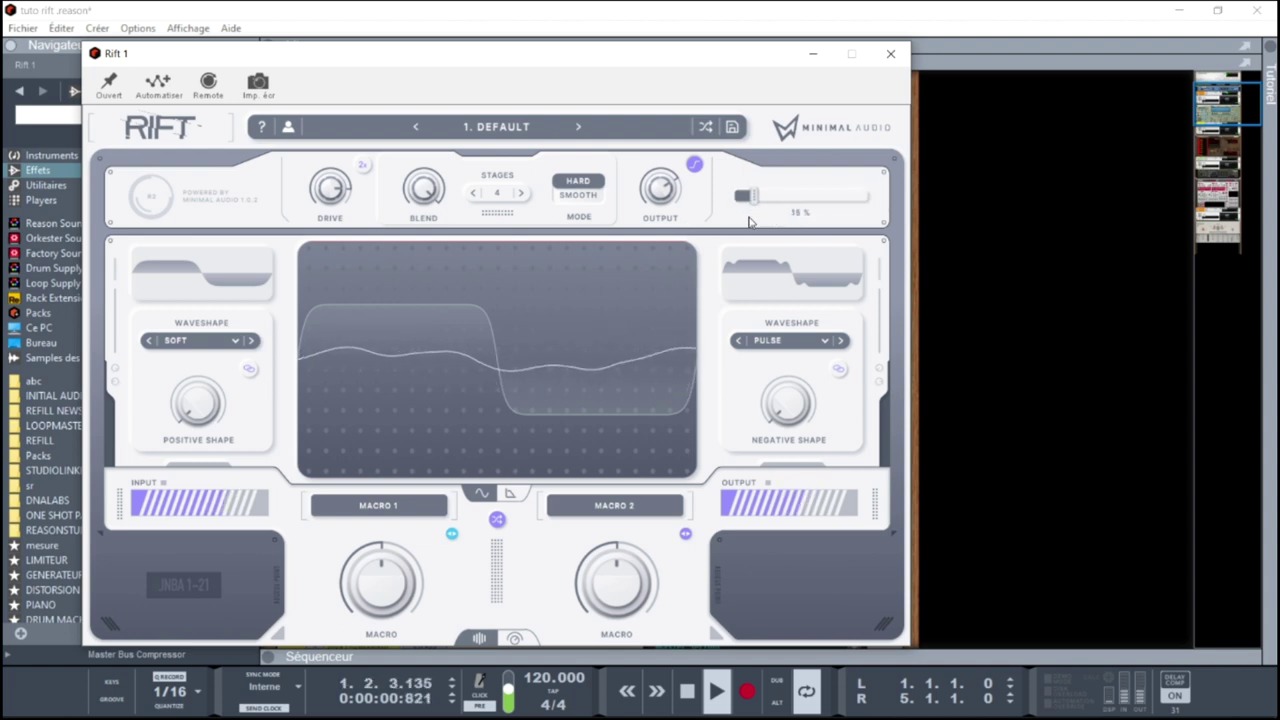
left_click_drag(768, 220, 945, 197)
Look through the positive shape's distortion categories and set it to the Sample Rate type Cinder
mouse_move(193, 390)
left_click(228, 341)
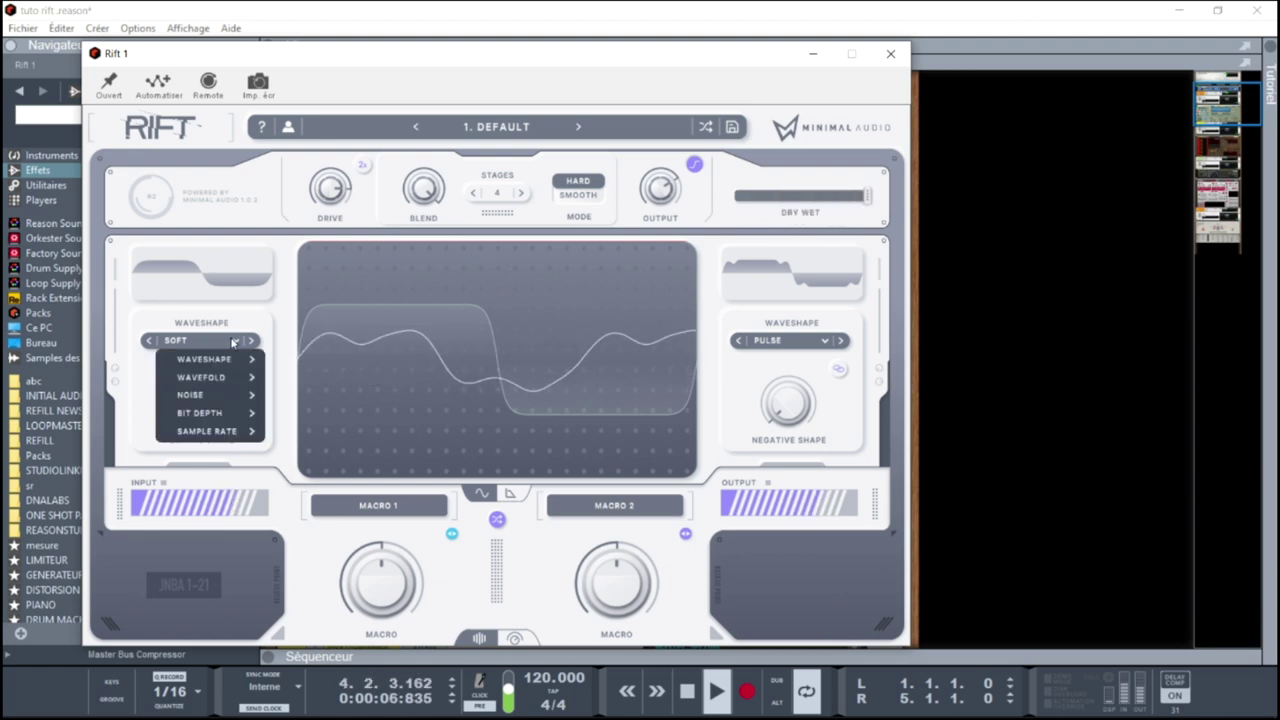
mouse_move(232, 358)
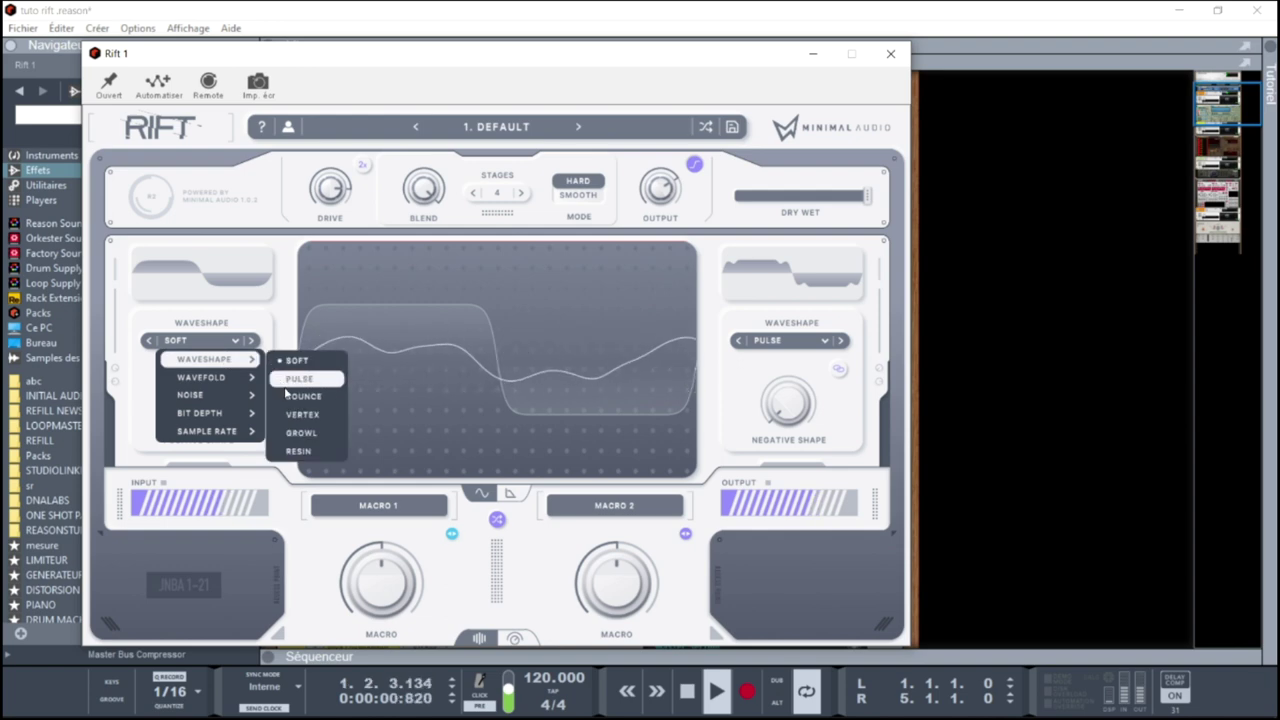
mouse_move(240, 390)
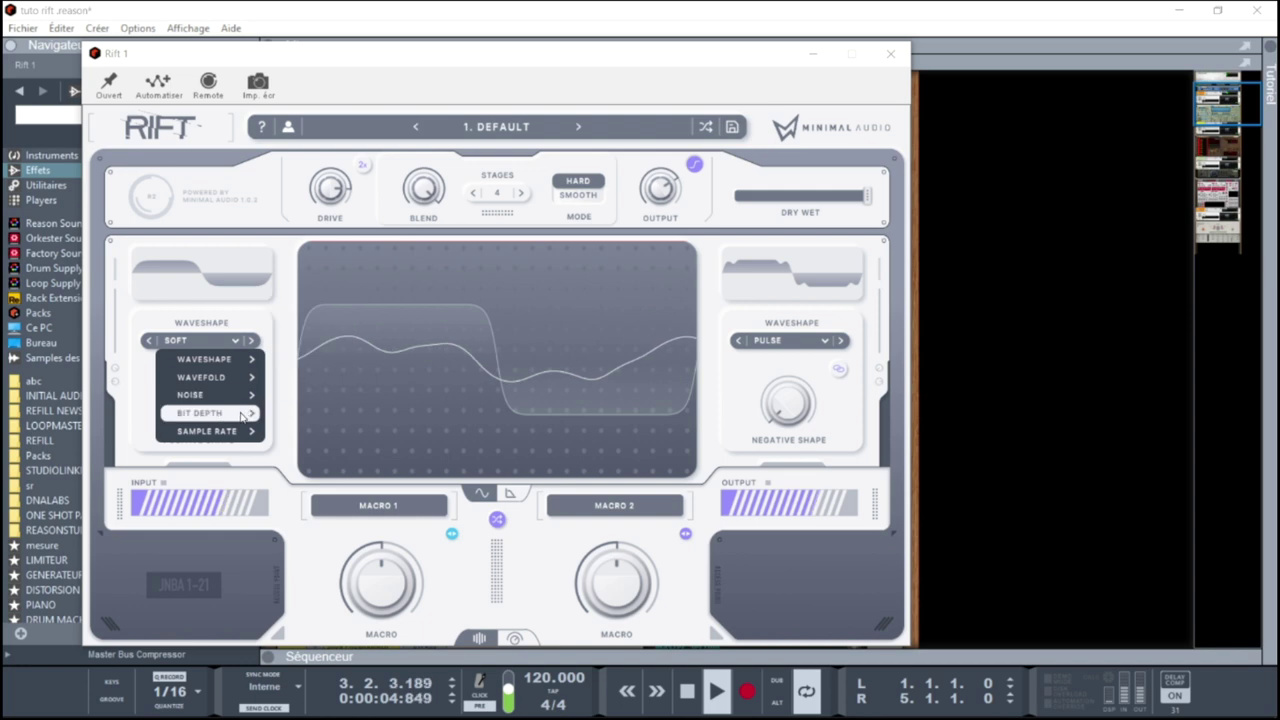
mouse_move(240, 416)
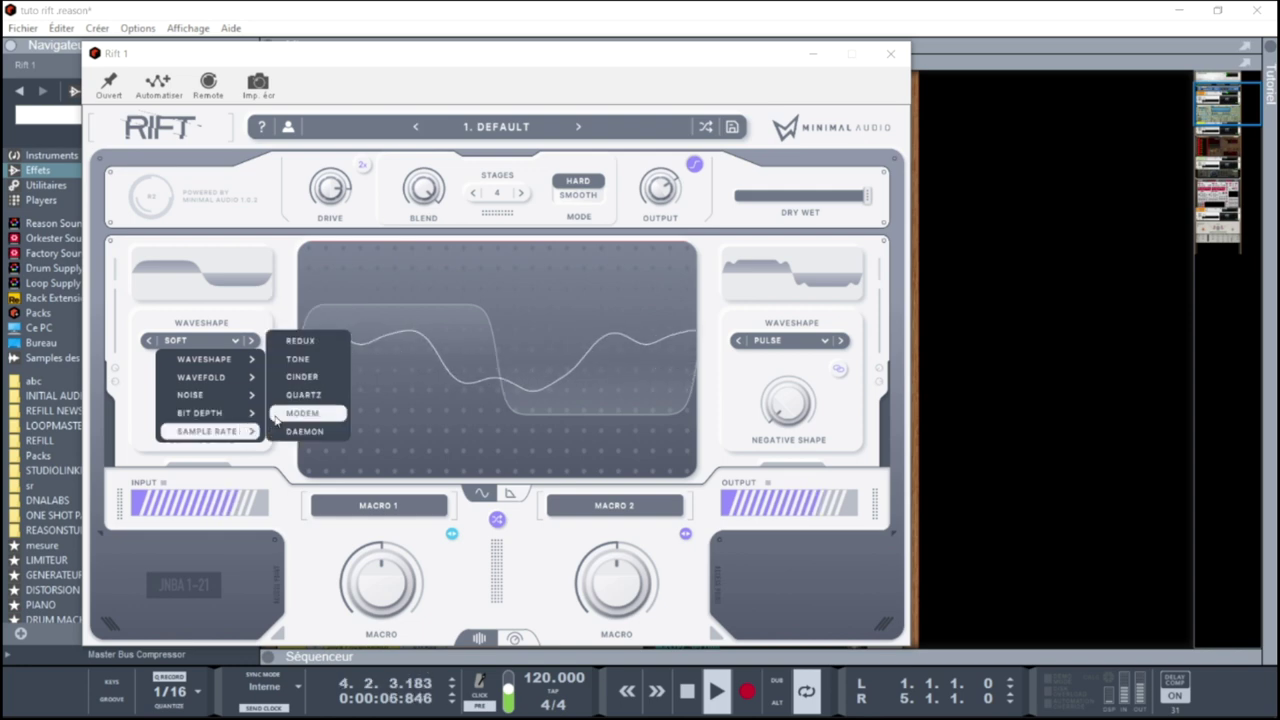
left_click(276, 385)
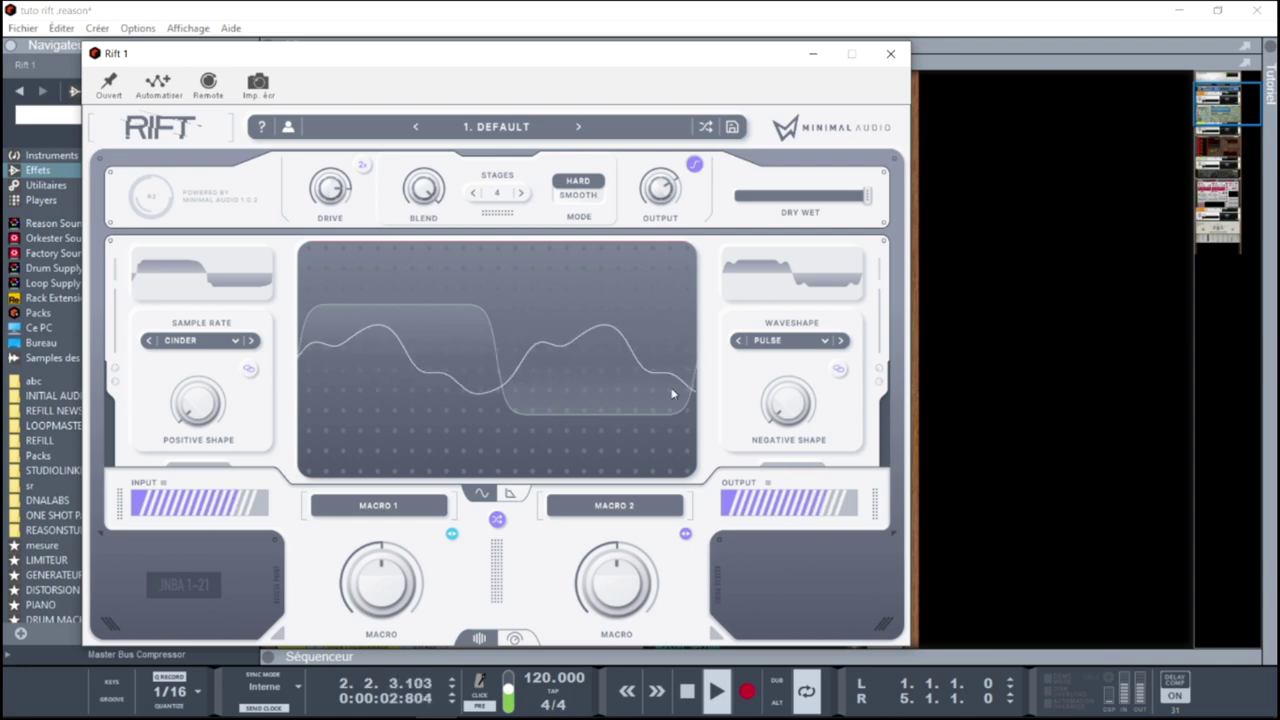
Set the negative shape's distortion to the Waveshape type Bounce
left_click(790, 340)
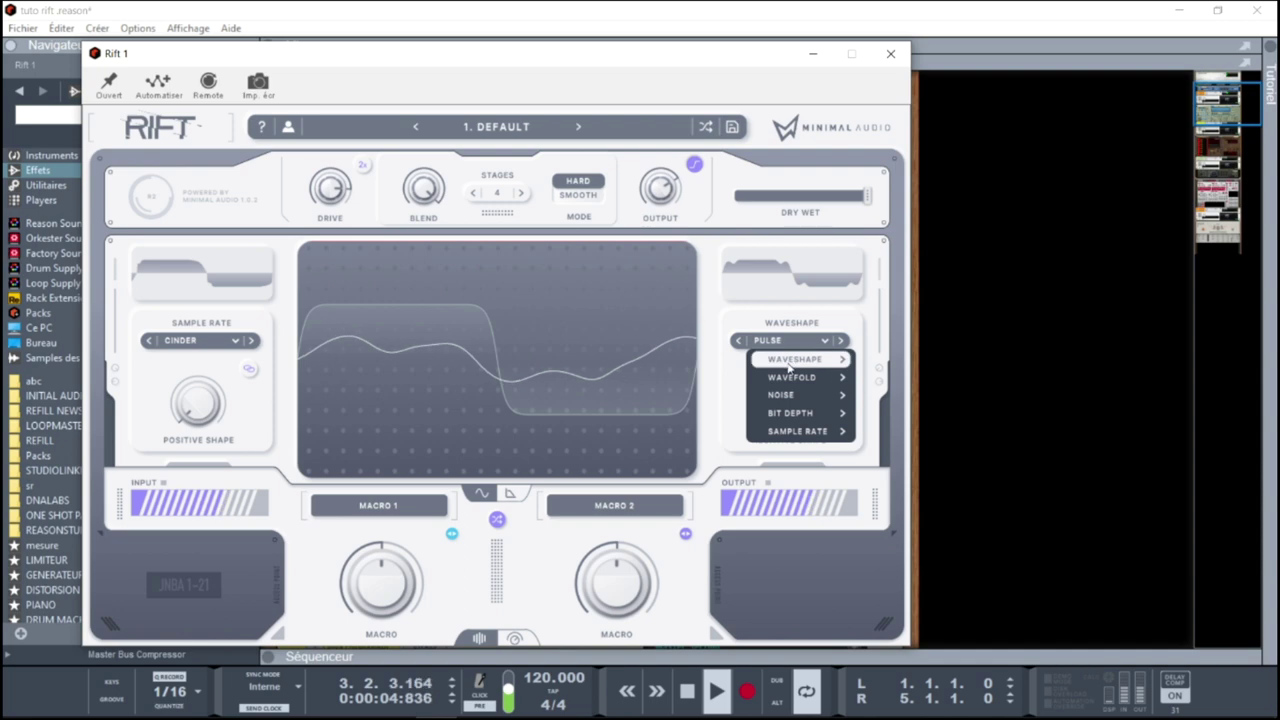
mouse_move(830, 359)
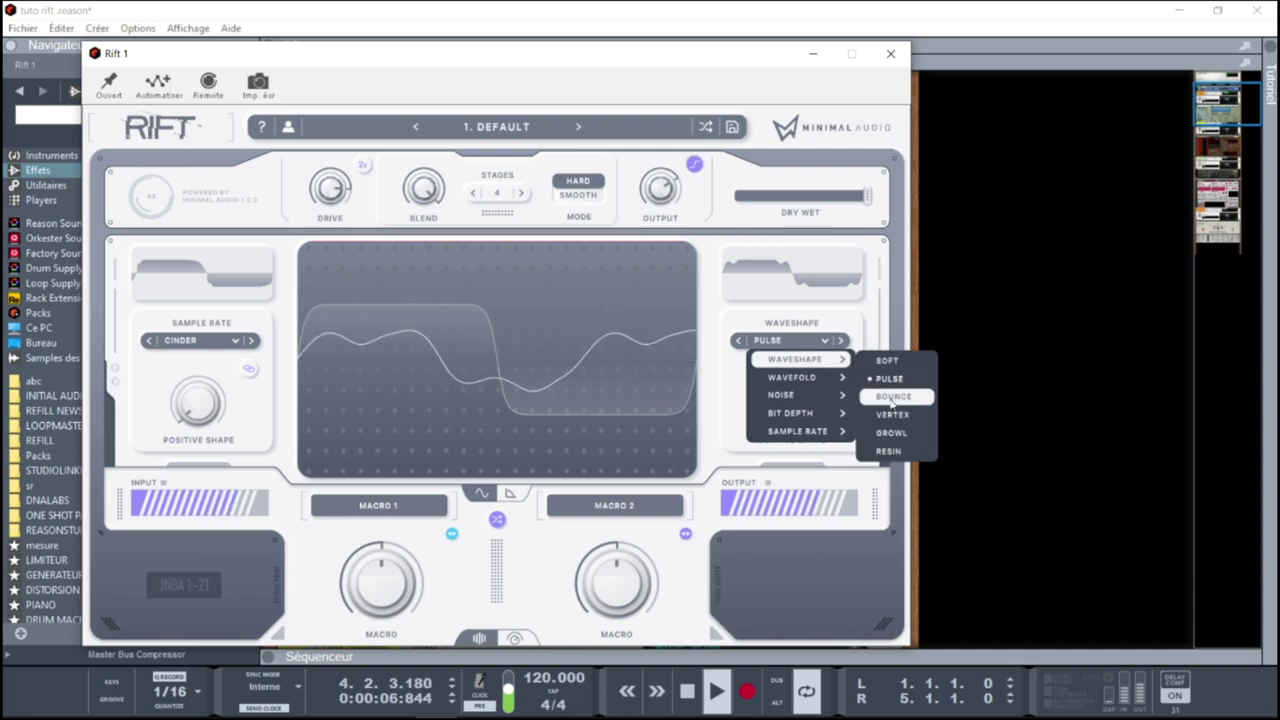
left_click(893, 397)
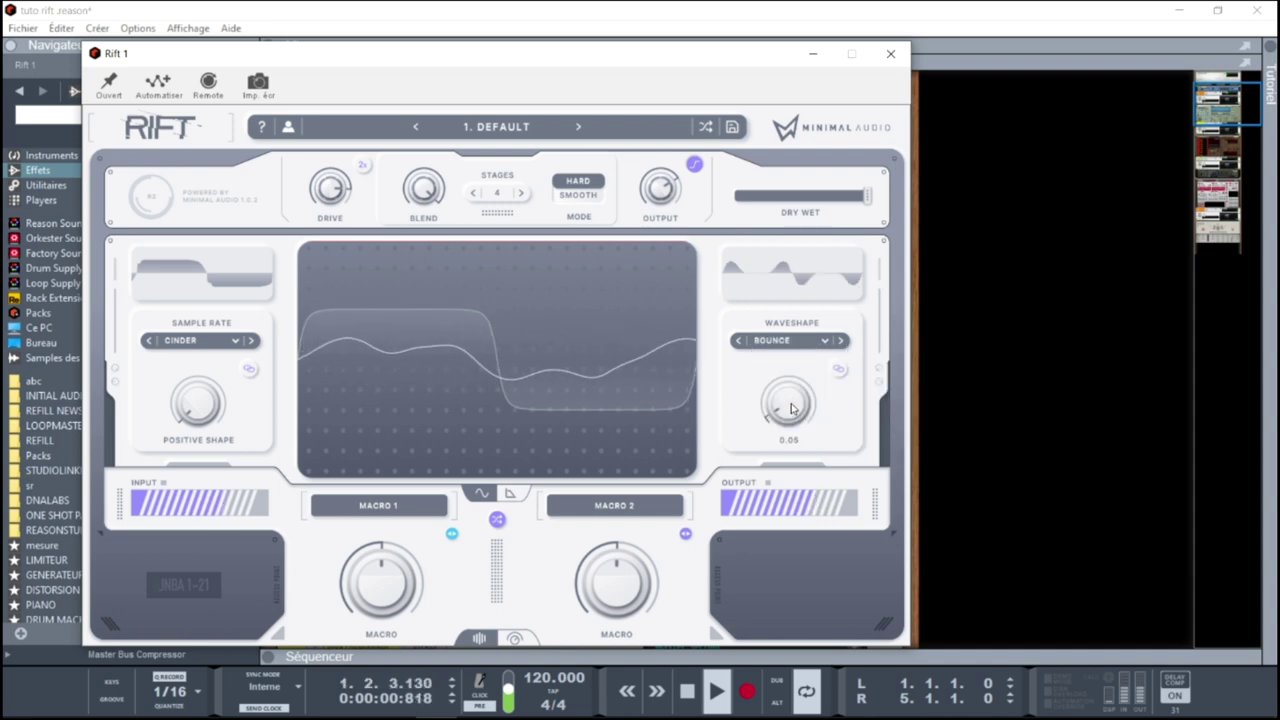
Raise the positive shape amount to about 0.64 and vary the Drive up to about 20.5 dB
mouse_move(195, 420)
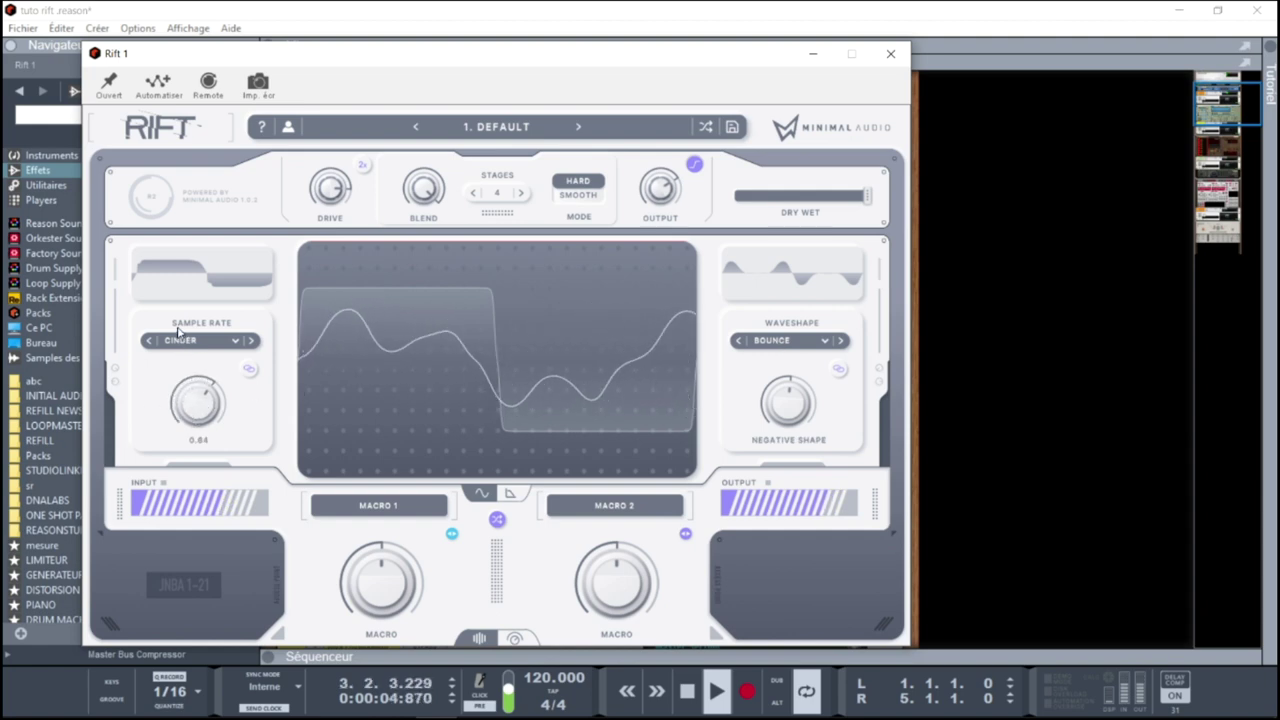
left_click_drag(197, 402, 196, 388)
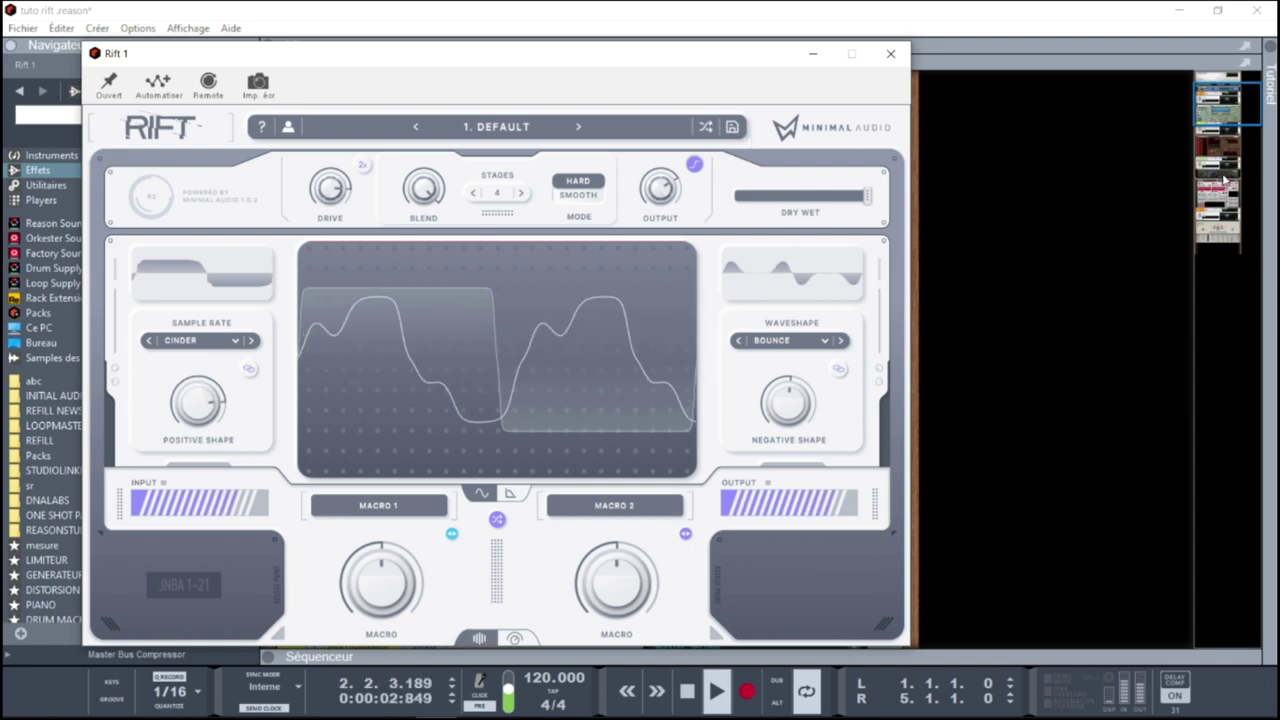
left_click(1226, 113)
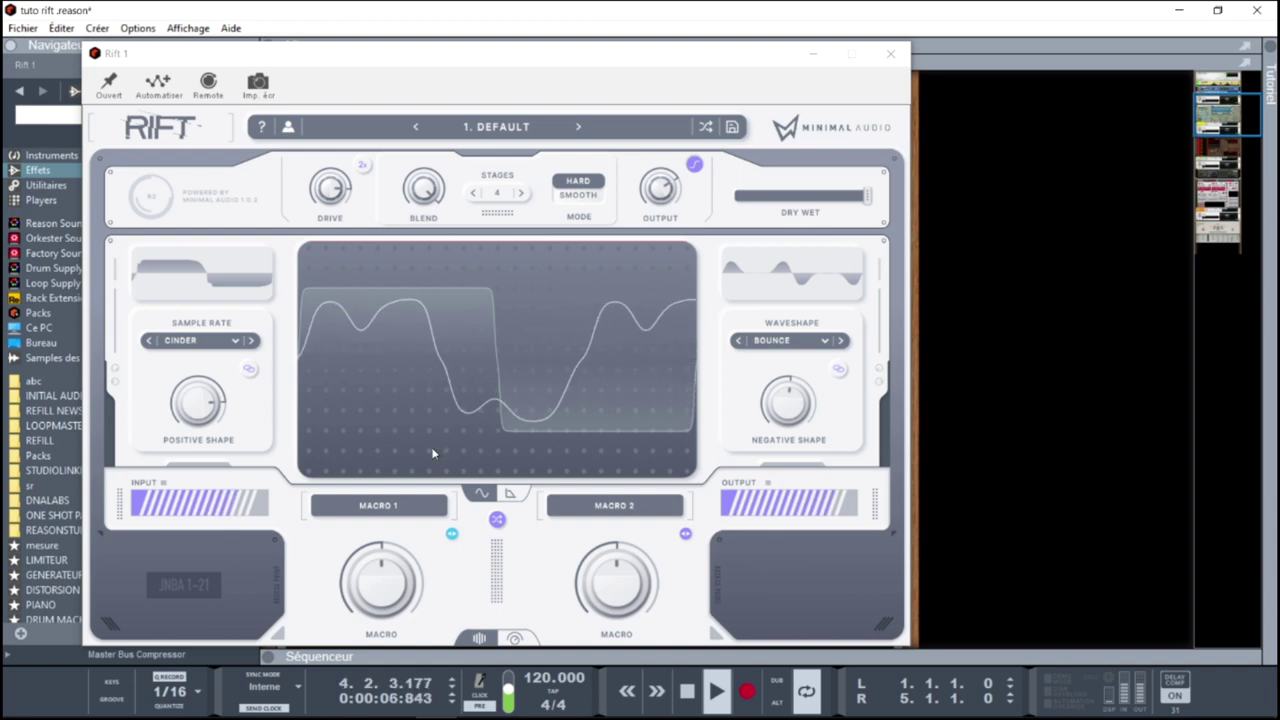
mouse_move(330, 187)
left_mouse_down()
mouse_move(340, 245)
mouse_move(366, 257)
mouse_move(333, 190)
left_mouse_up()
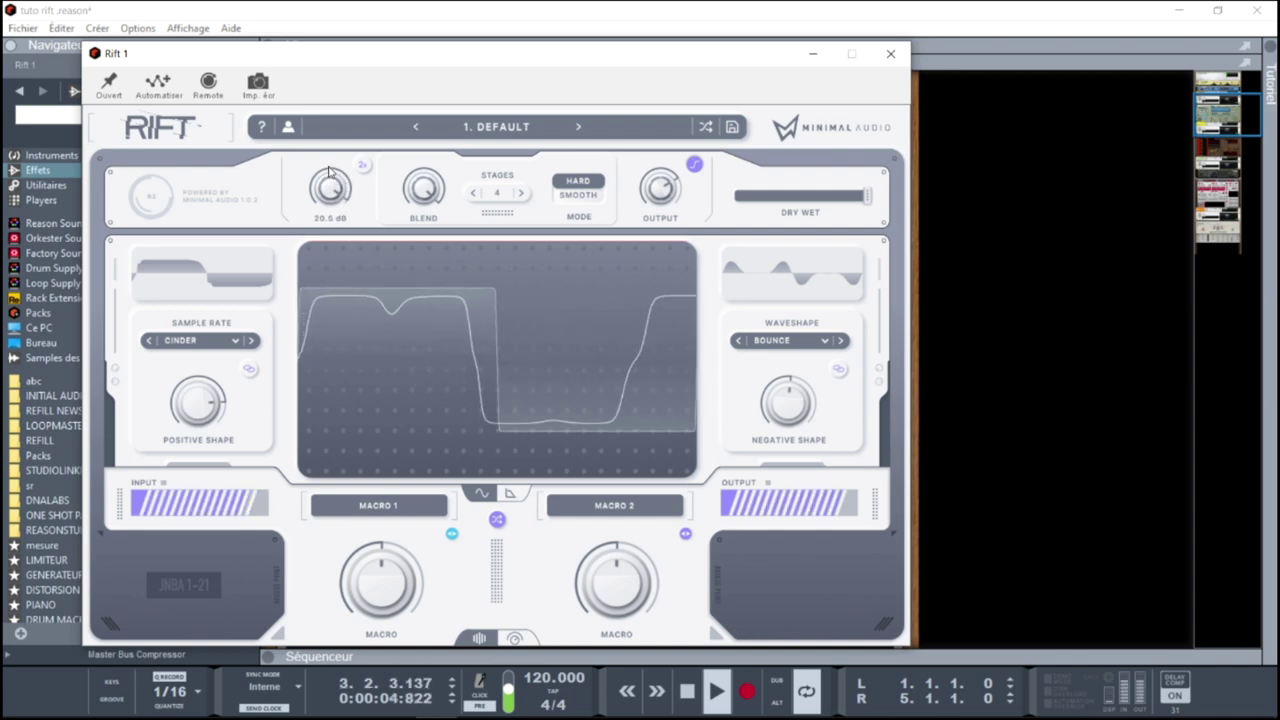
left_click_drag(336, 186, 337, 190)
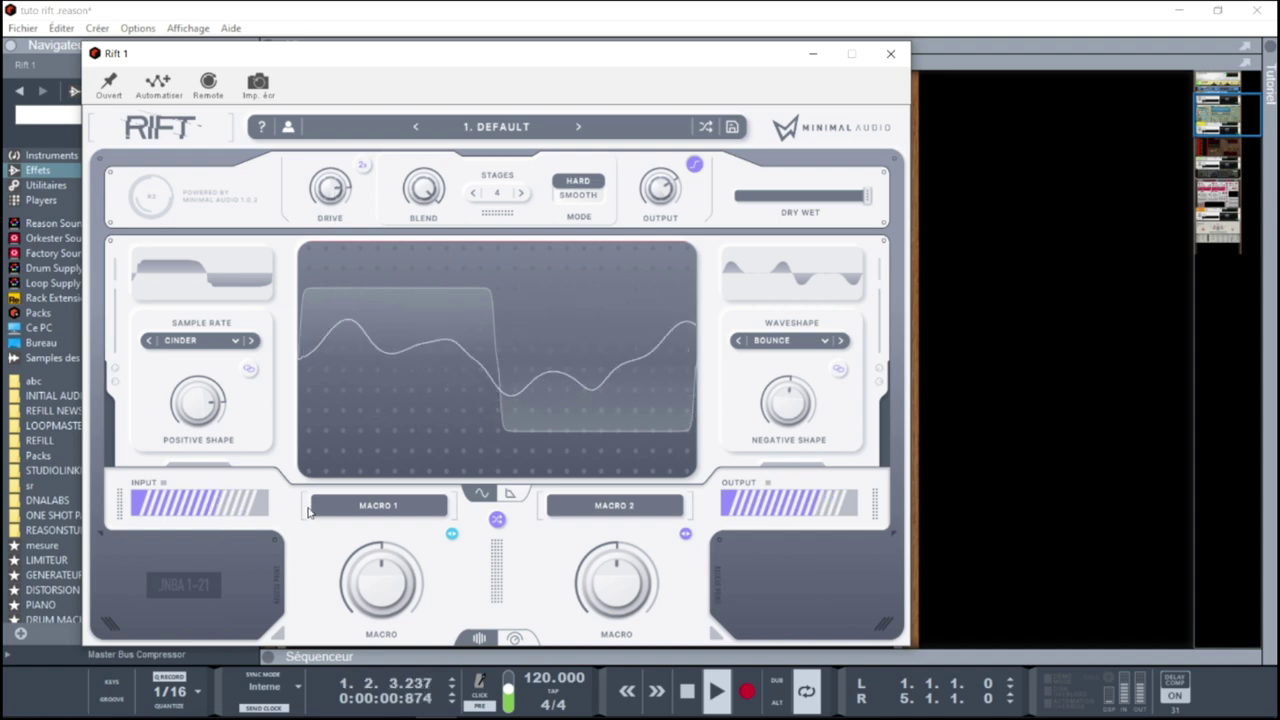
Try out both macro knobs, turning Macro 1 slightly below and Macro 2 slightly above their midpoints
left_click_drag(383, 578, 383, 587)
left_click_drag(596, 588, 638, 570)
double_click(638, 570)
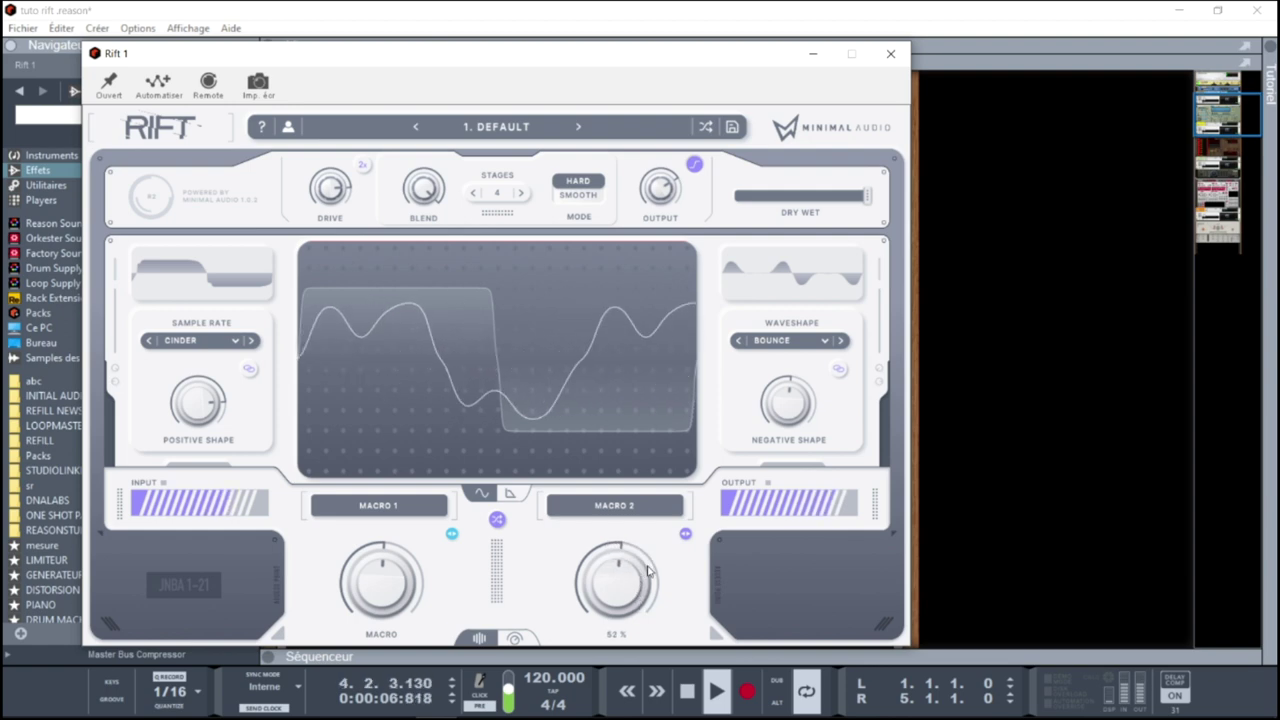
left_click_drag(648, 592, 646, 582)
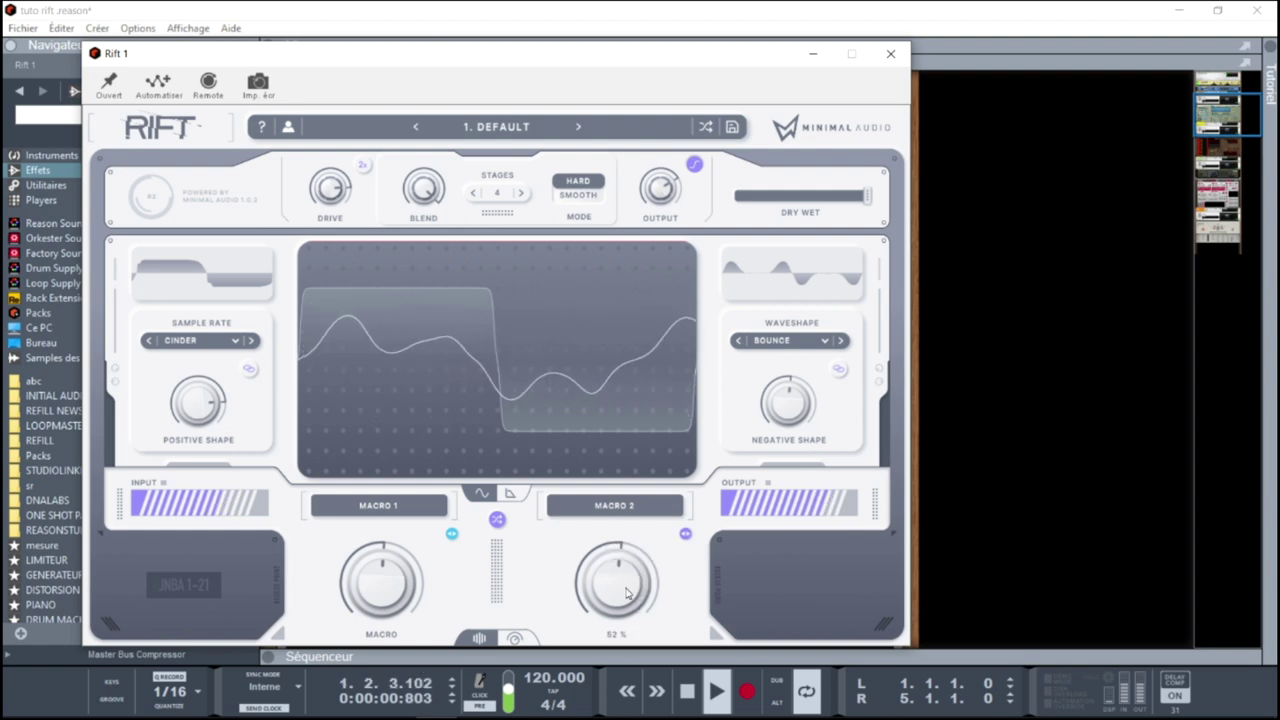
double_click(621, 581)
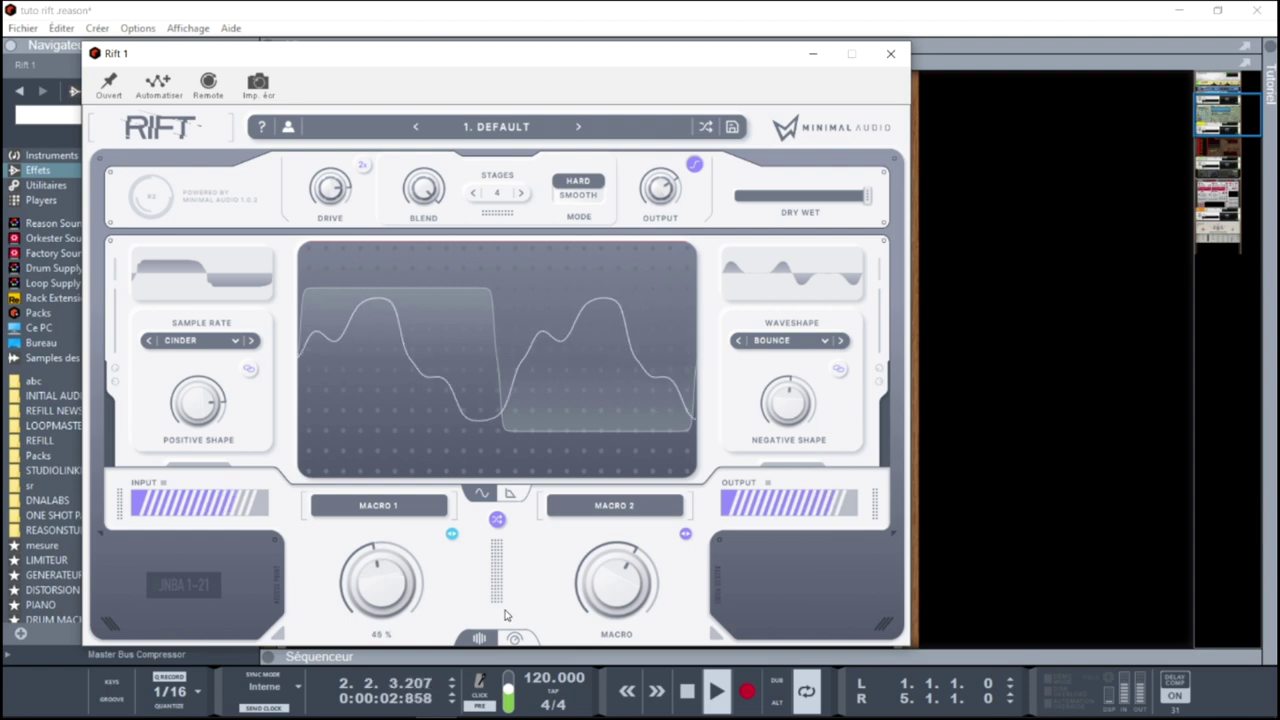
Show Rift's advanced view and adjust the Drive to about 17.0 dB
left_click(518, 640)
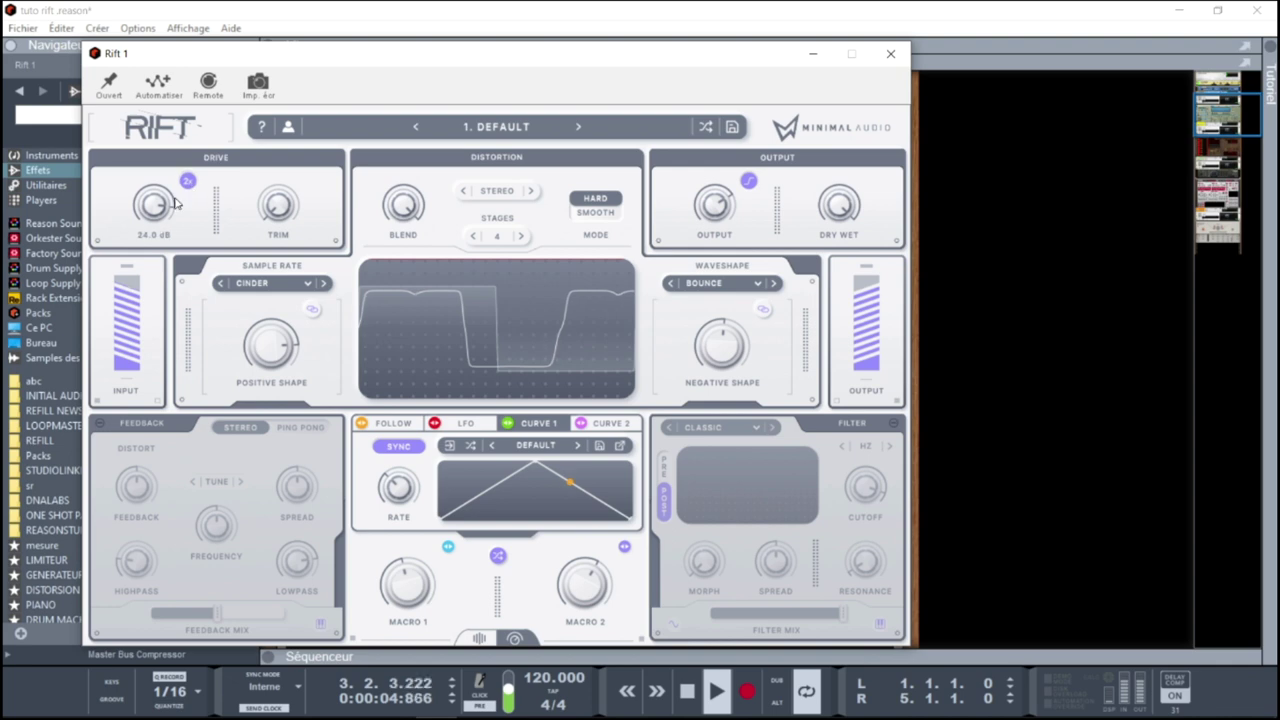
left_click_drag(160, 204, 158, 222)
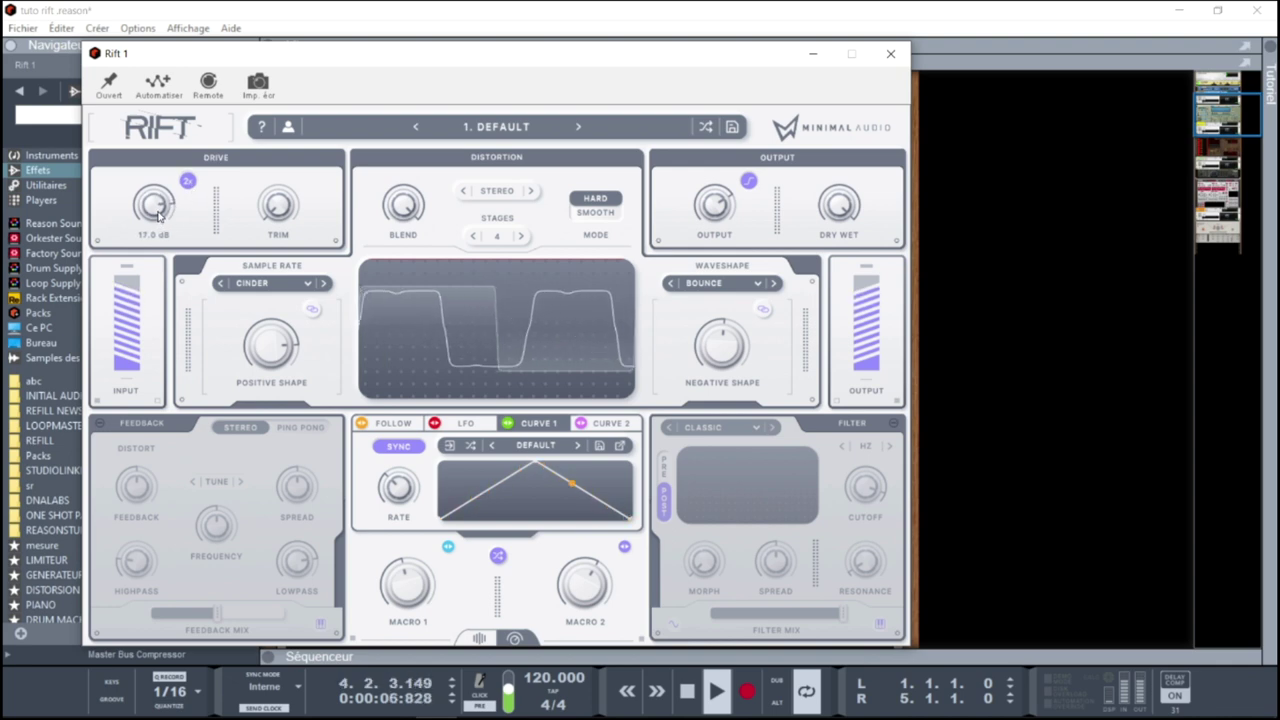
left_click_drag(158, 229, 155, 214)
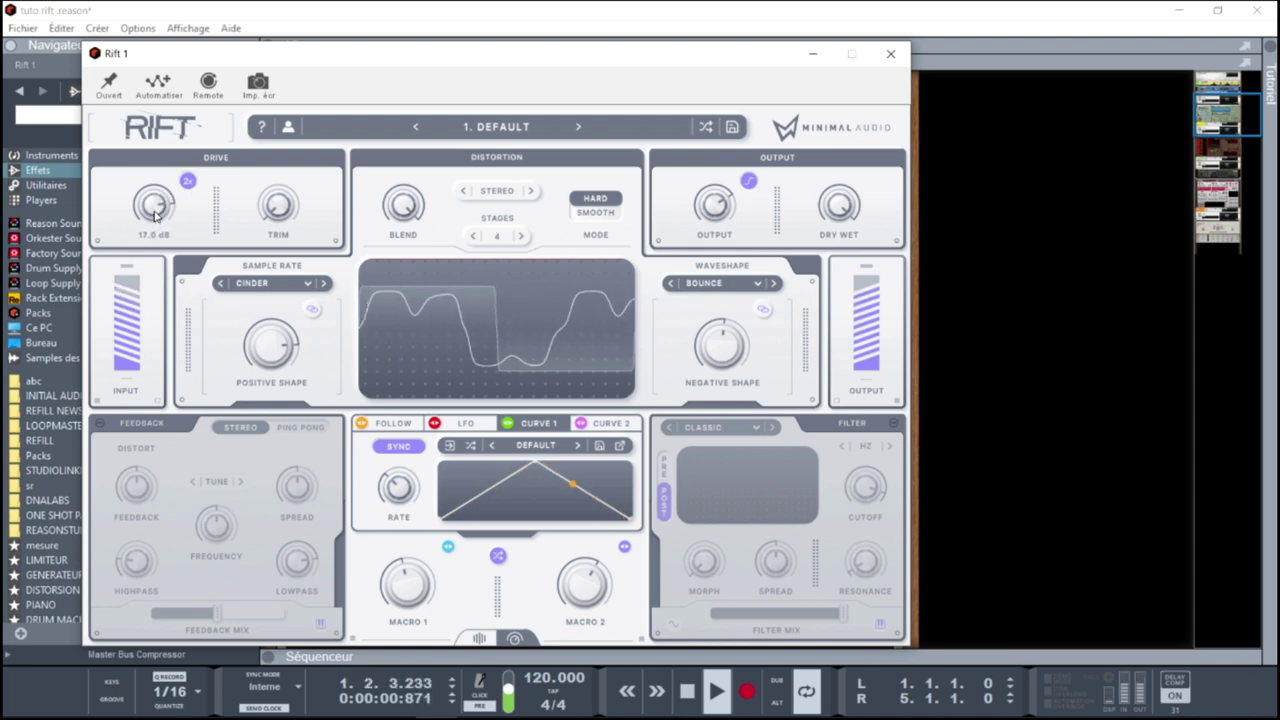
mouse_move(265, 203)
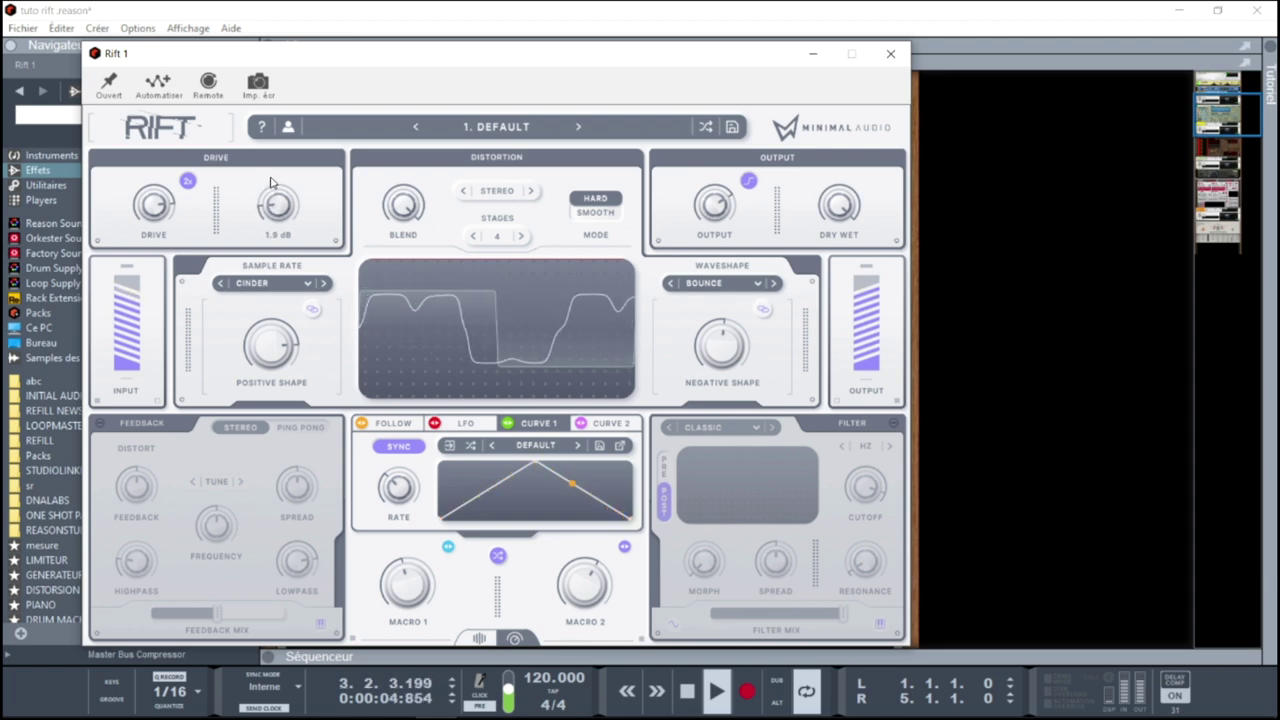
Lower the number of distortion stages to 1 for comparison and bring it back to 4
mouse_move(436, 232)
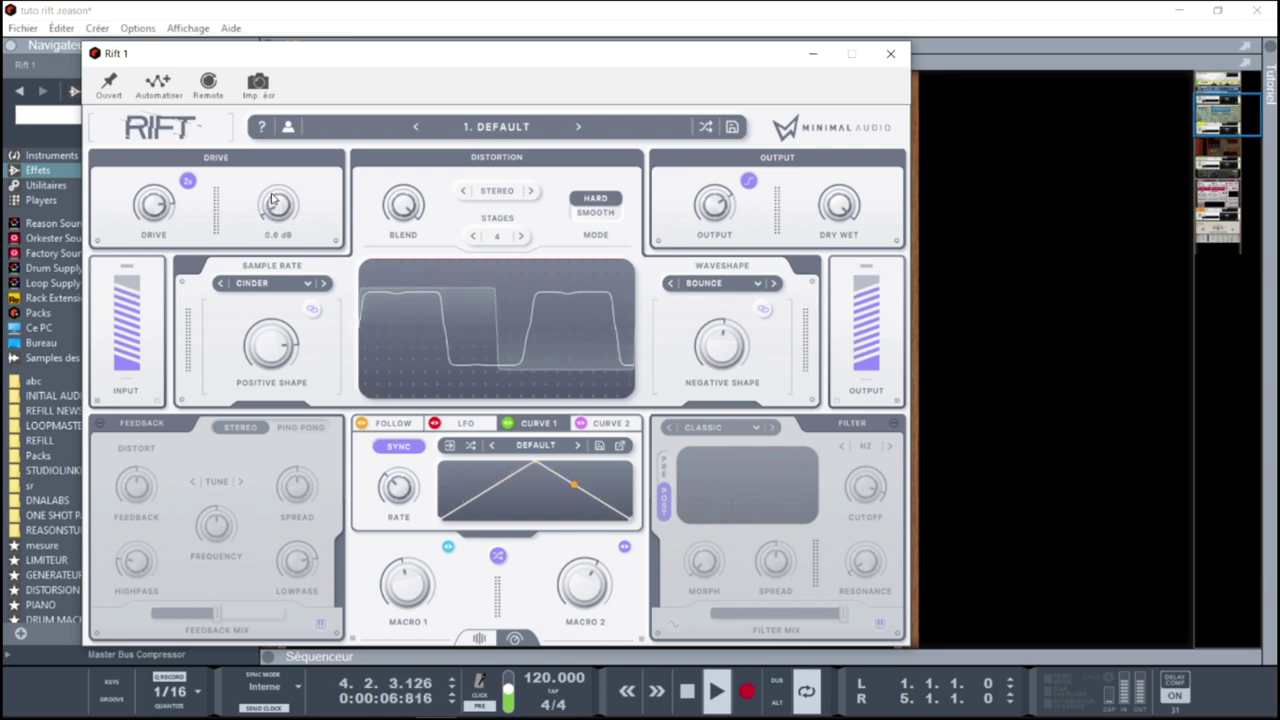
left_click(474, 237)
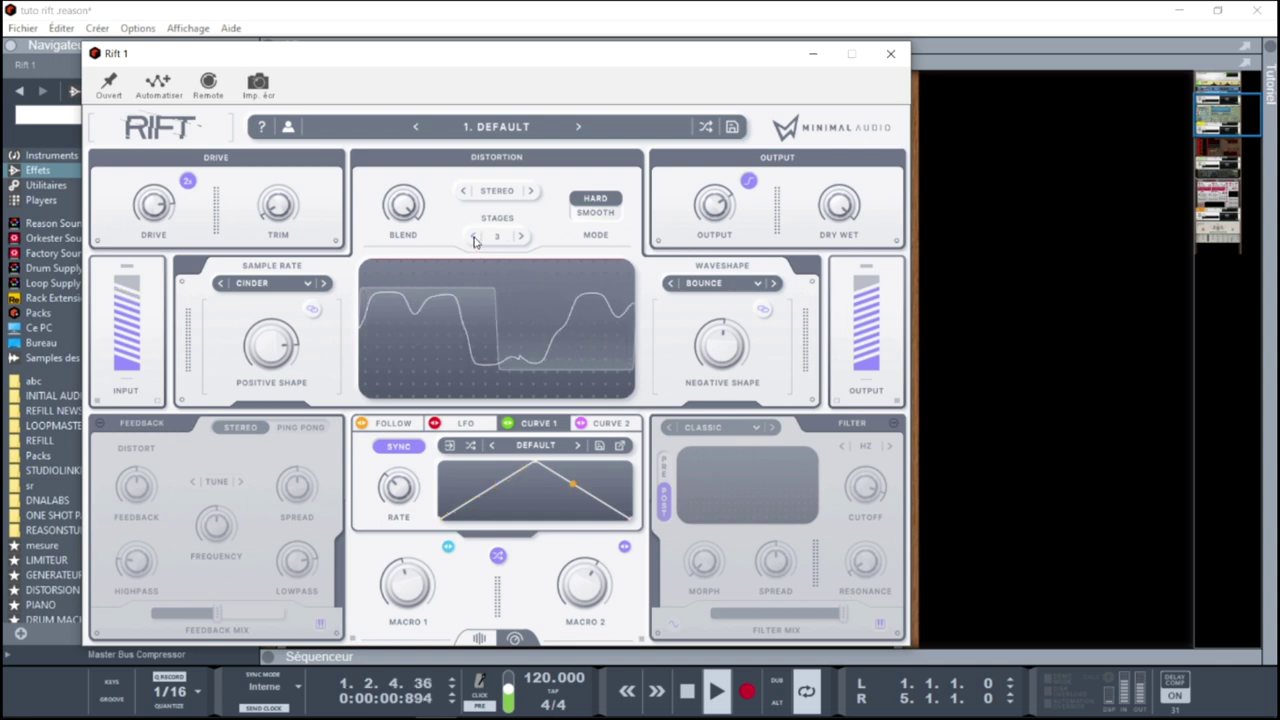
left_click(474, 237)
left_click(474, 237)
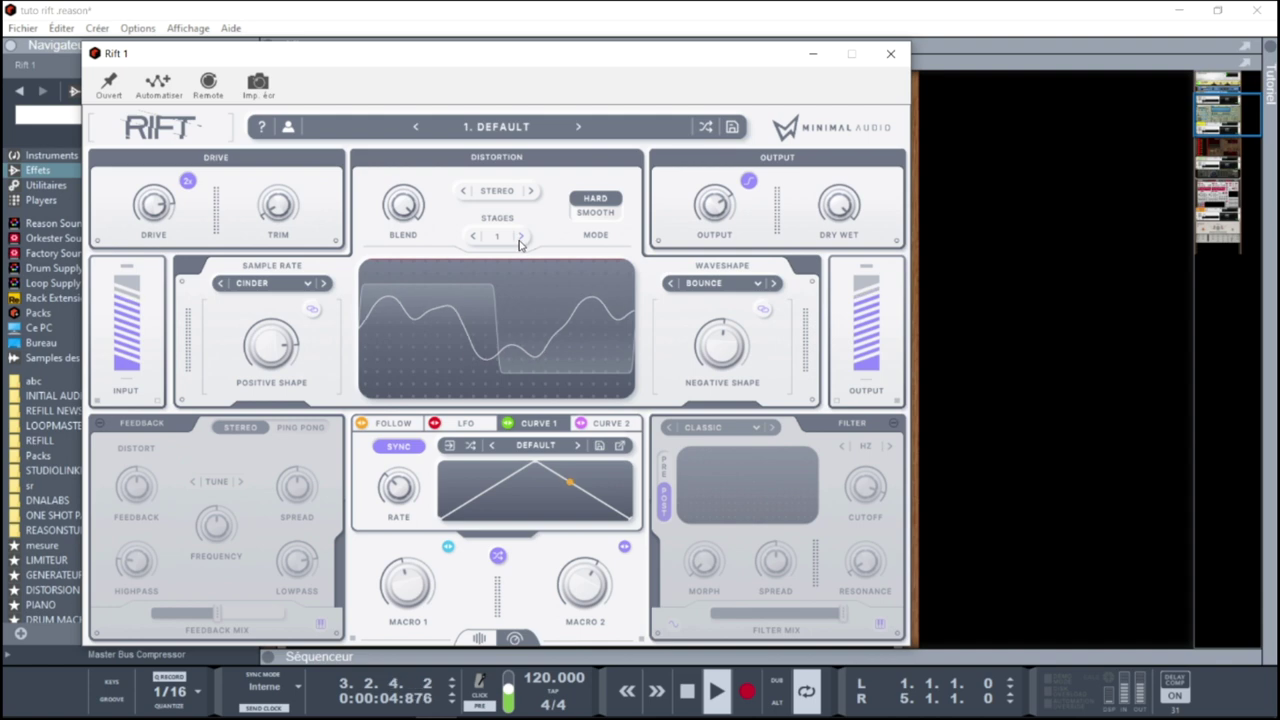
Try the distortion's Wide, Mid Side, Mid and Sides channel modes one after another
left_click(496, 191)
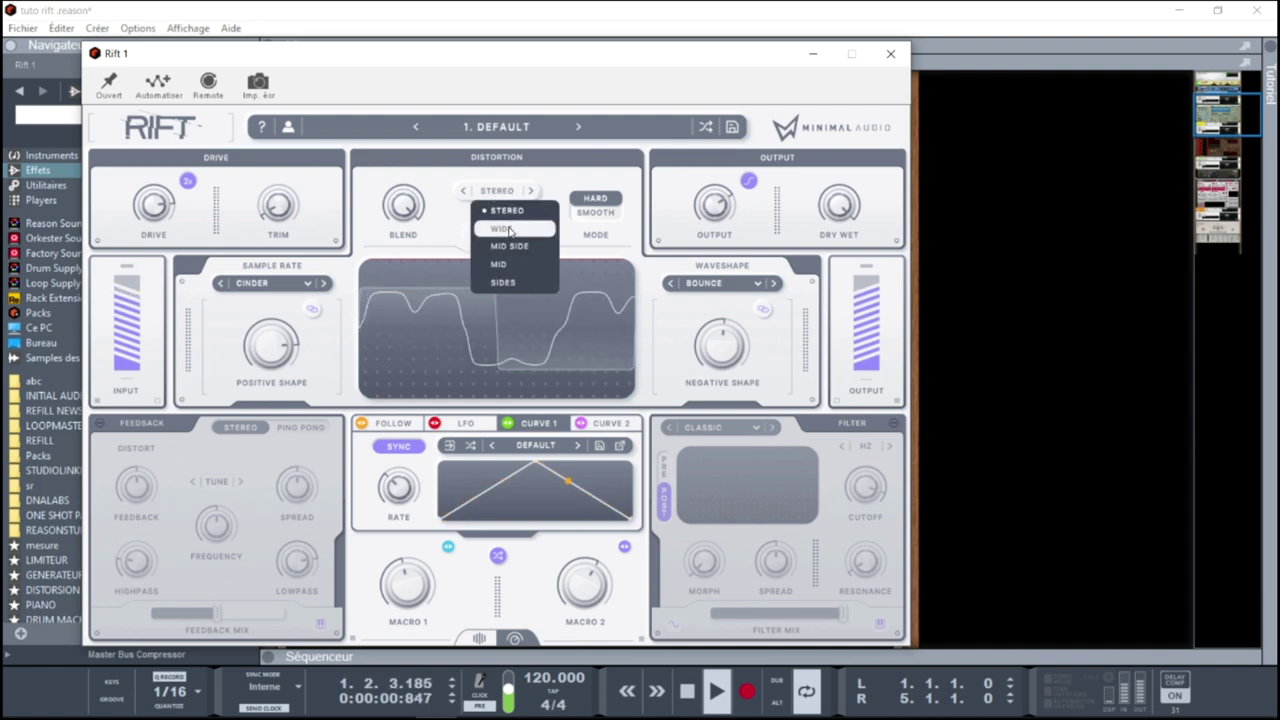
left_click(508, 229)
left_click(496, 191)
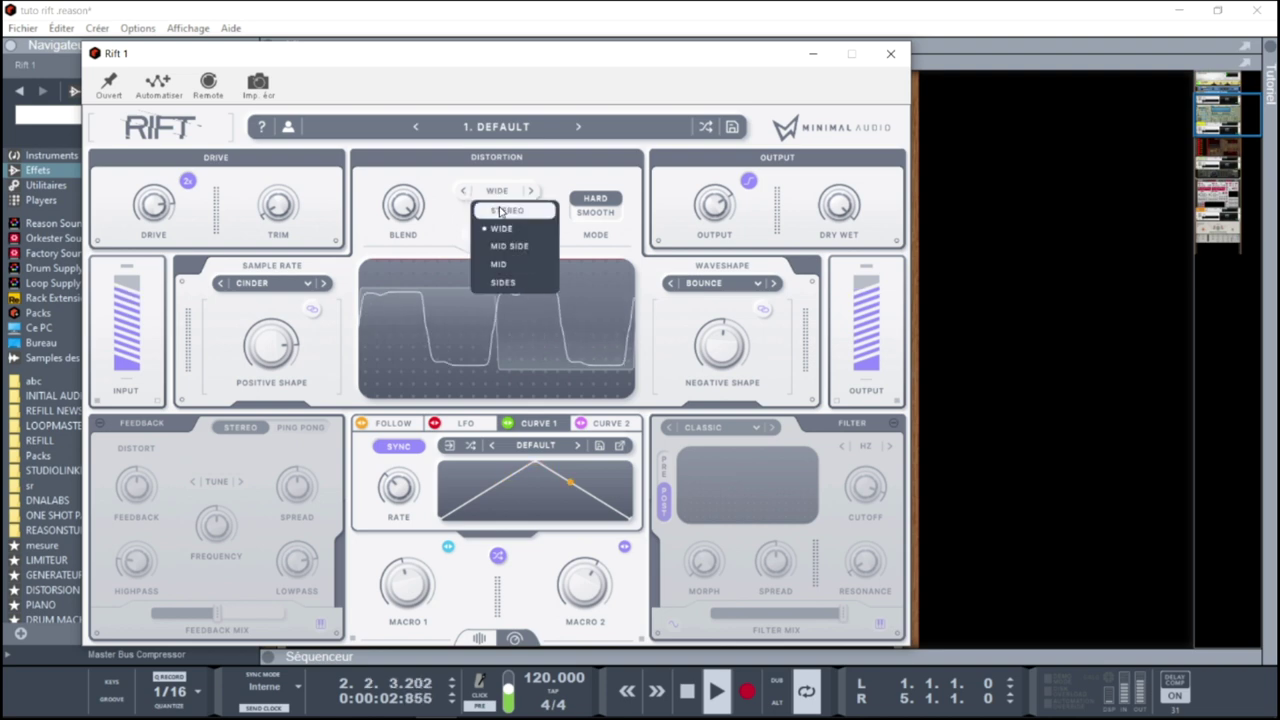
left_click(503, 247)
left_click(496, 191)
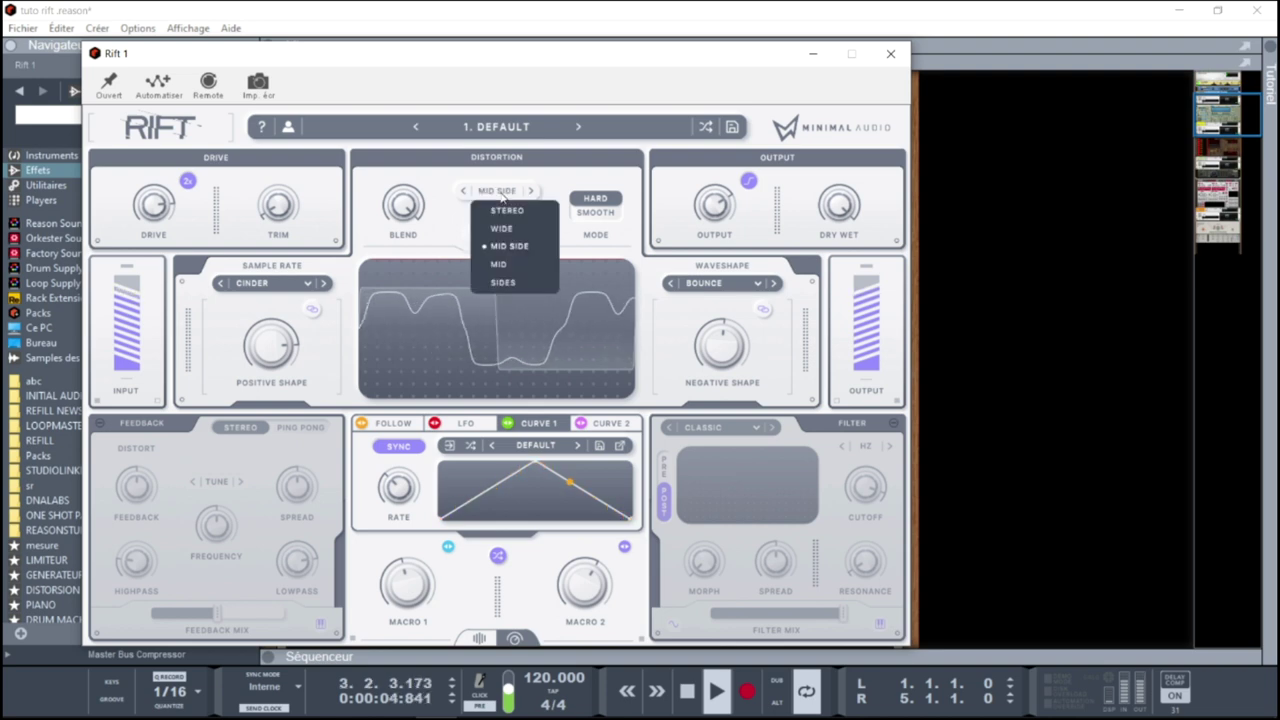
left_click(503, 266)
left_click(496, 191)
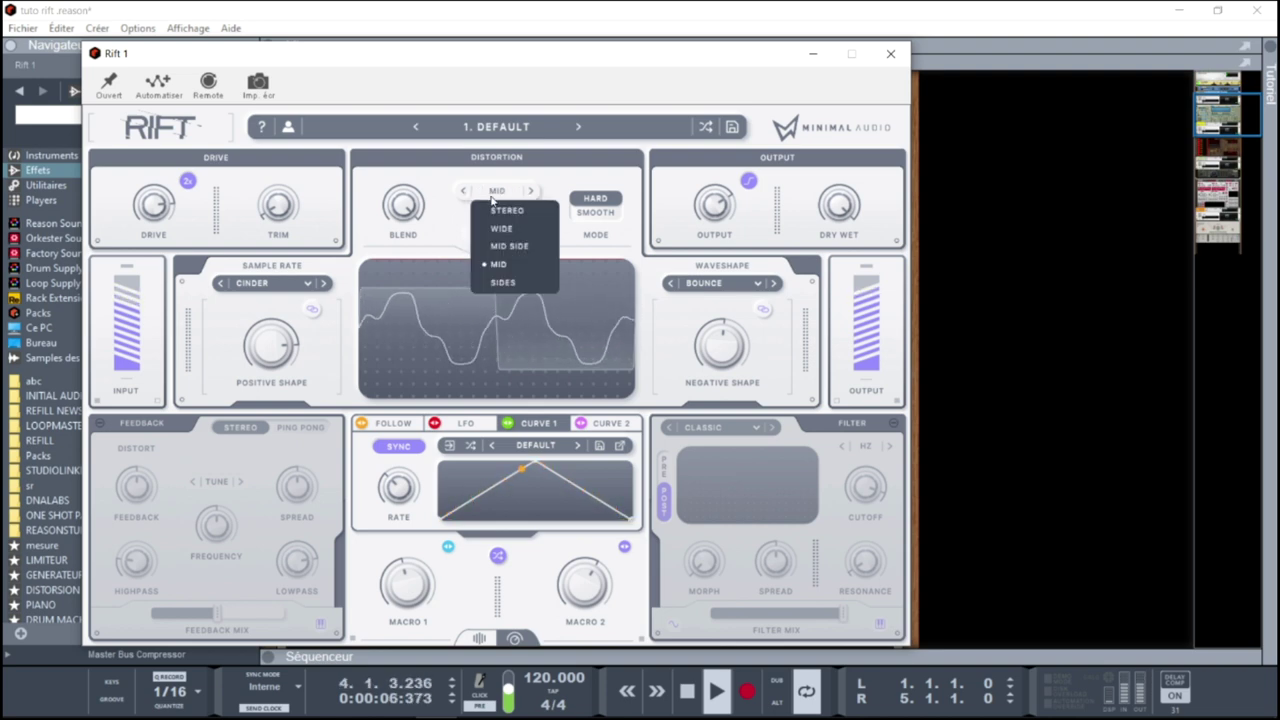
left_click(500, 283)
Set the distortion to Smooth mode and its channel mode to Stereo
left_click(592, 213)
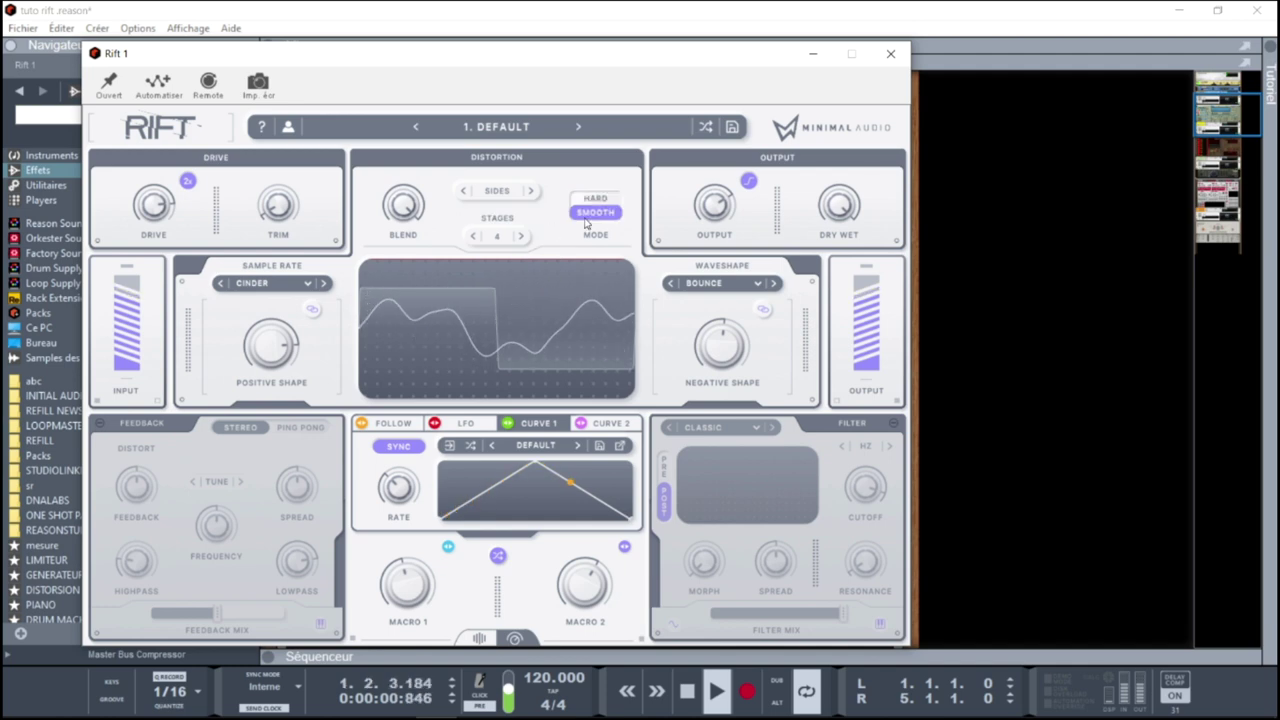
left_click(496, 191)
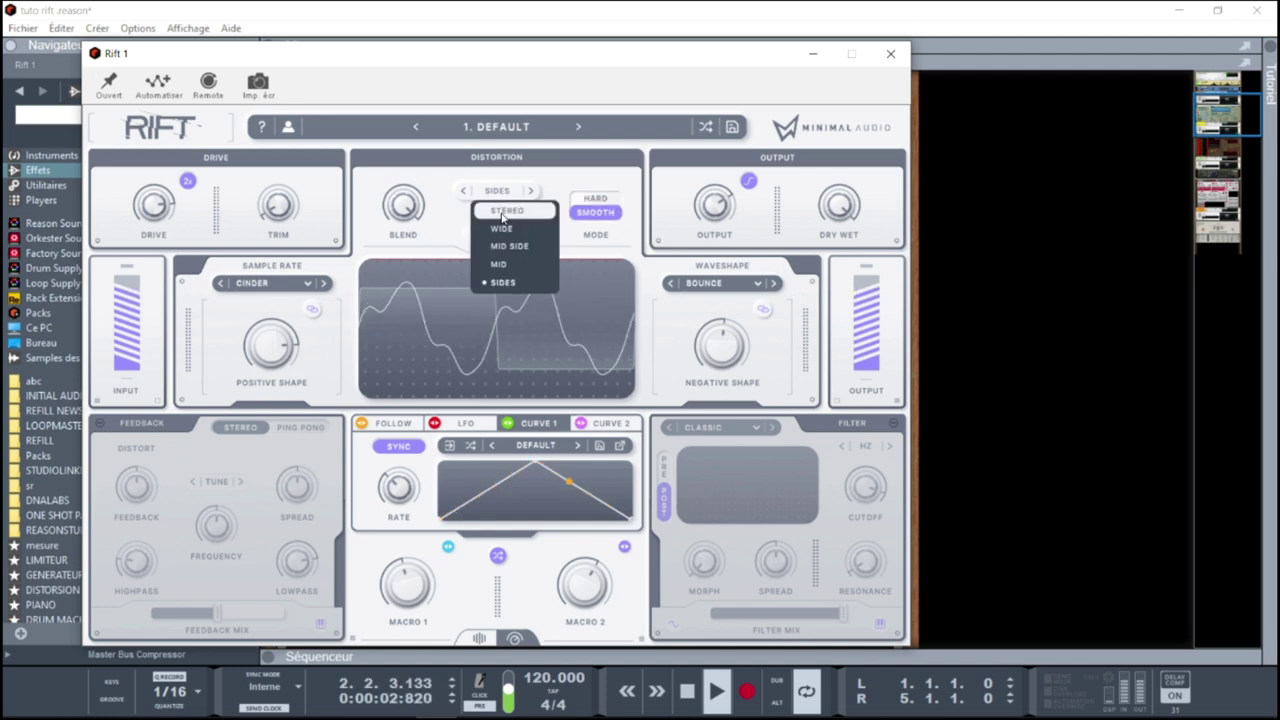
left_click(503, 210)
Vary the positive shape amount down to about 0.49 and raise it again
mouse_move(281, 386)
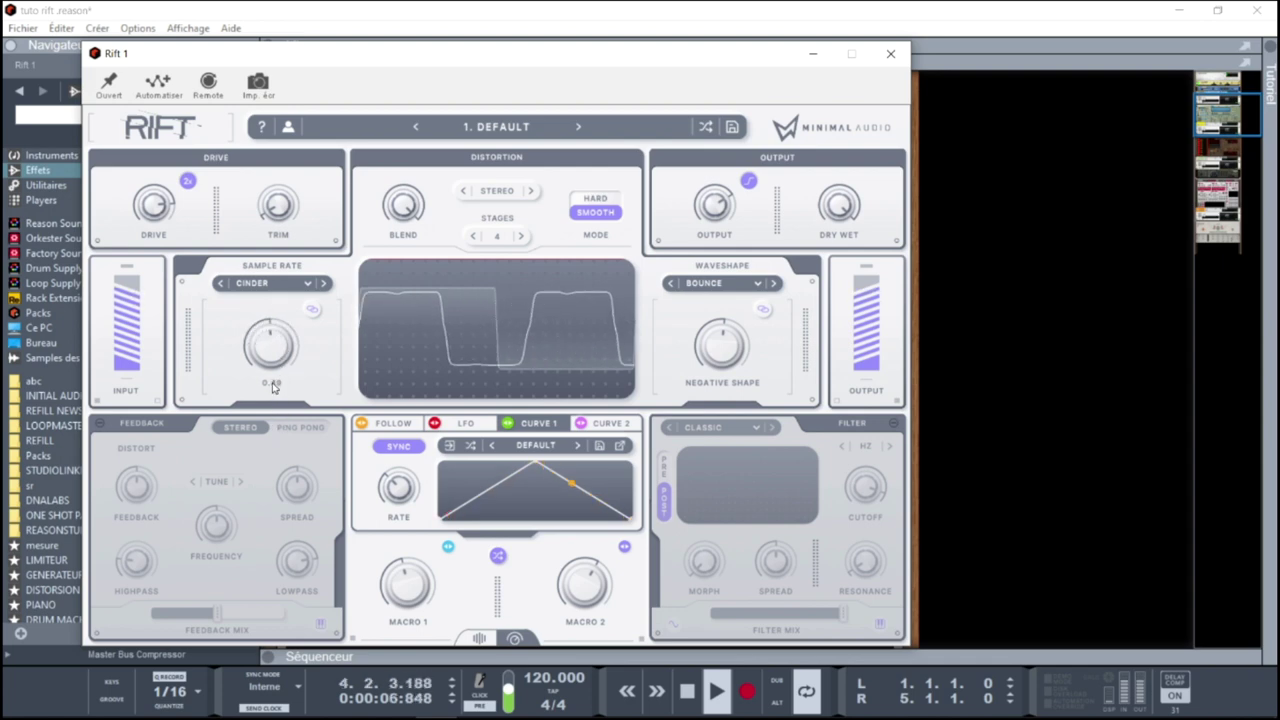
left_click_drag(272, 383, 273, 367)
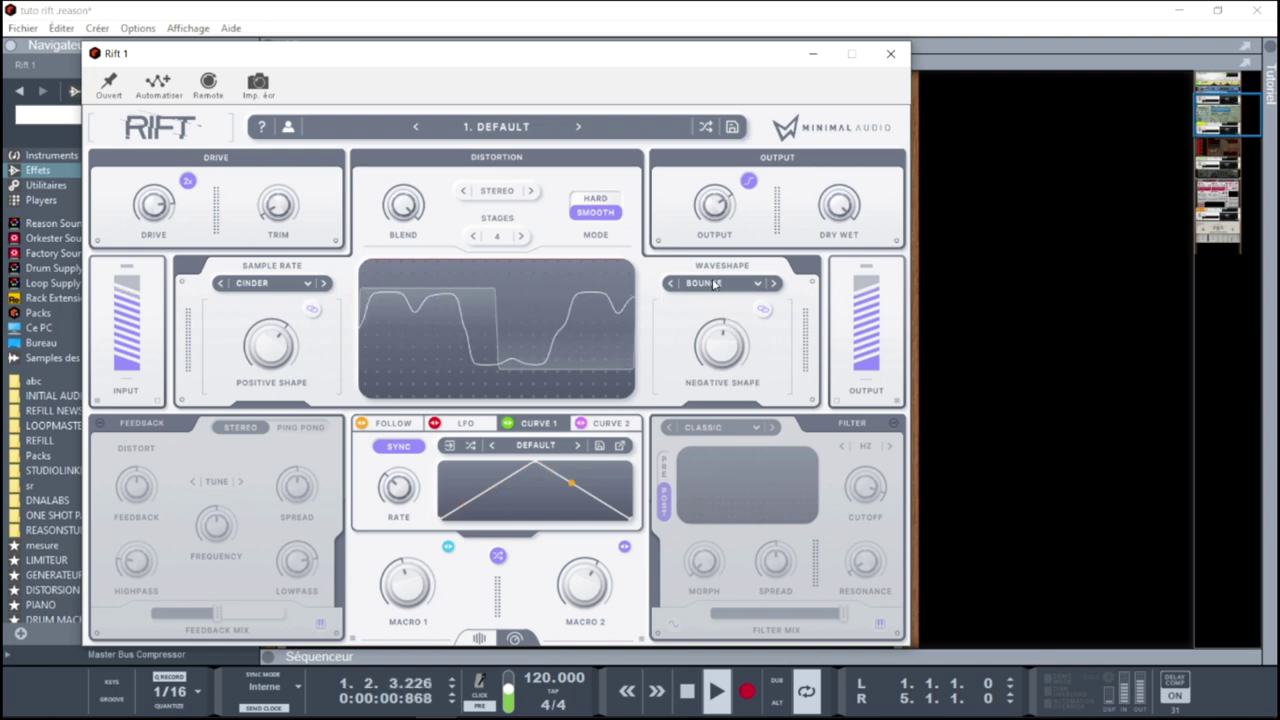
Show the Follow modulator, sync its attack and release to the tempo and set the release to 1/2
left_click(387, 426)
mouse_move(400, 487)
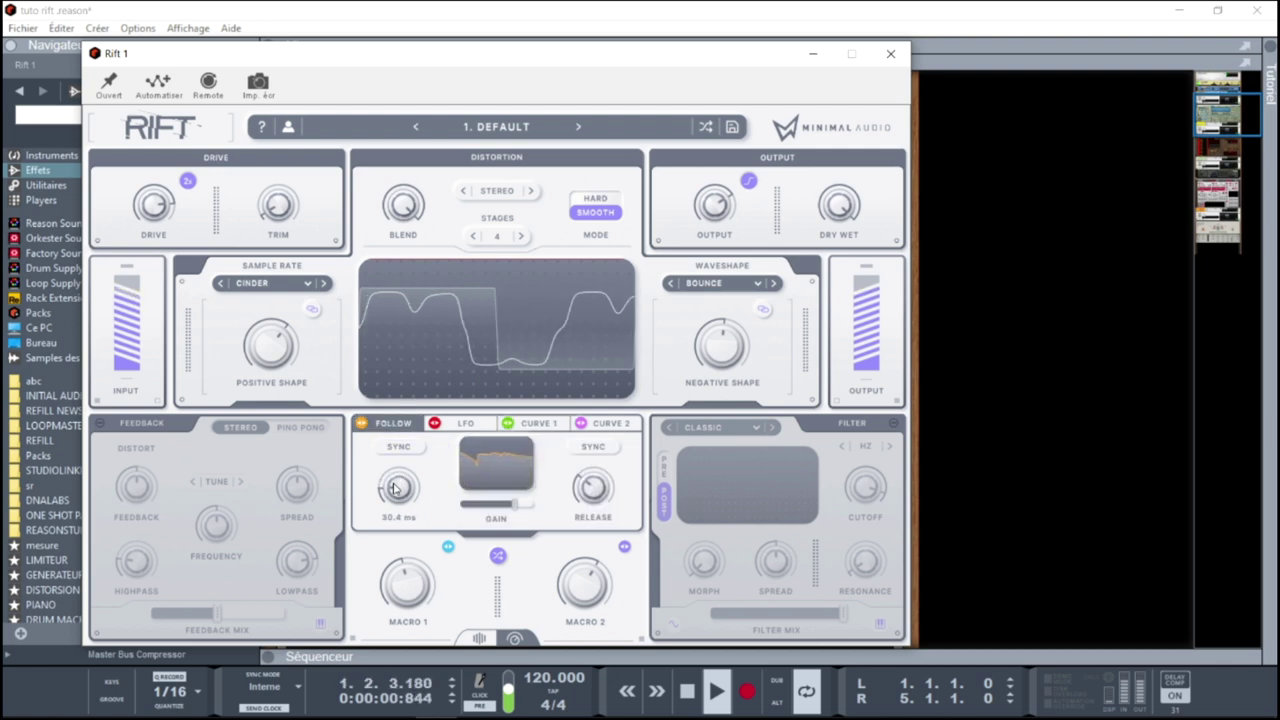
left_click(593, 446)
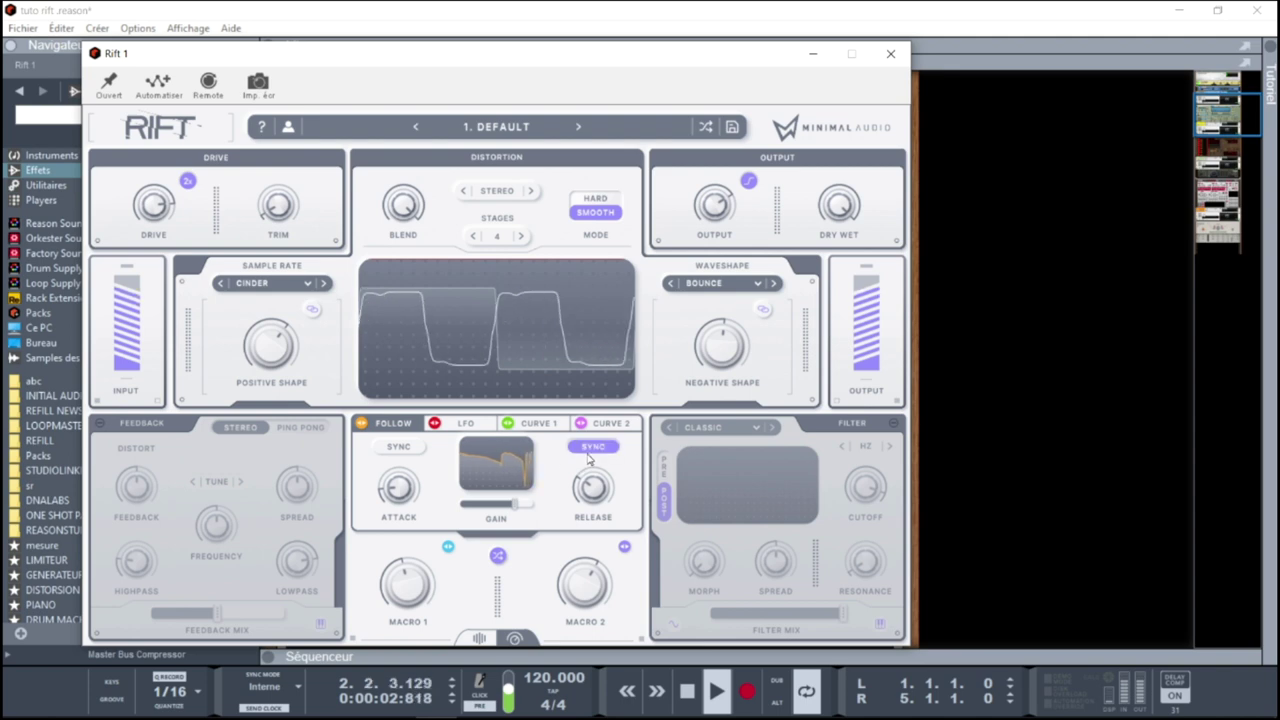
left_click(399, 447)
mouse_move(563, 488)
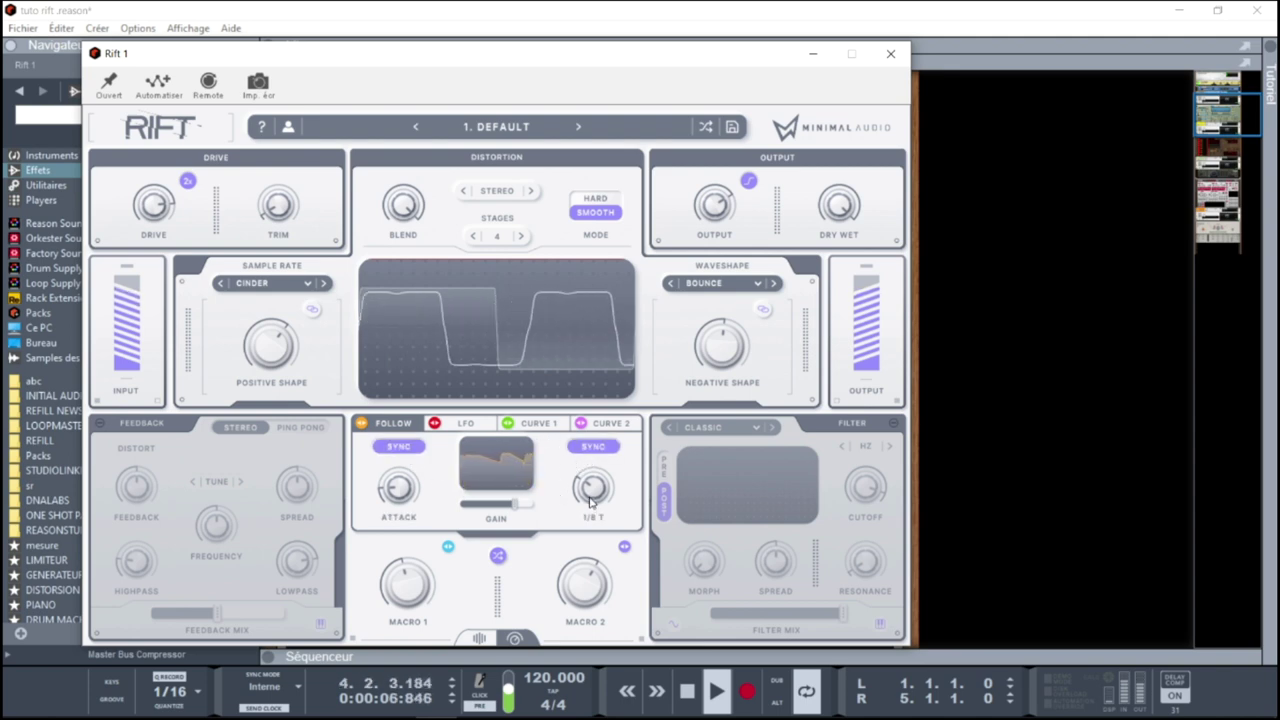
left_click_drag(591, 492, 591, 428)
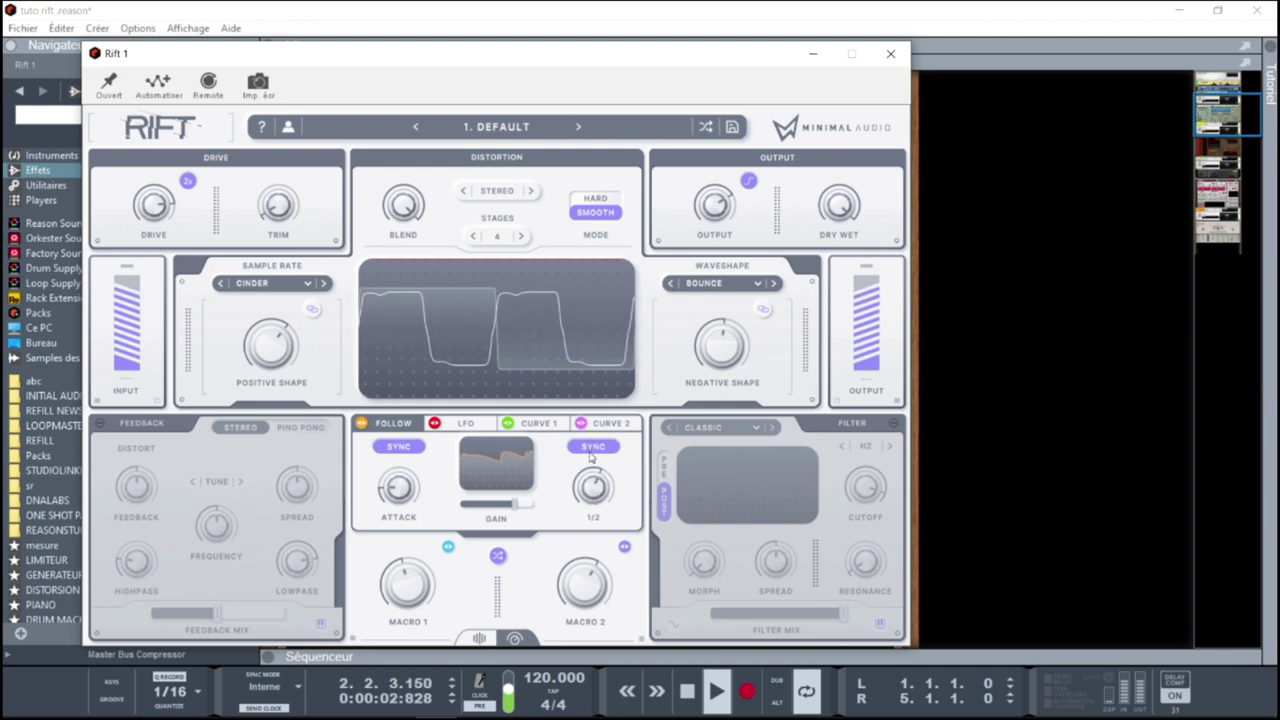
Turn off tempo sync for the Follow modulator's attack and release and adjust its attack, release and gain
left_click(593, 446)
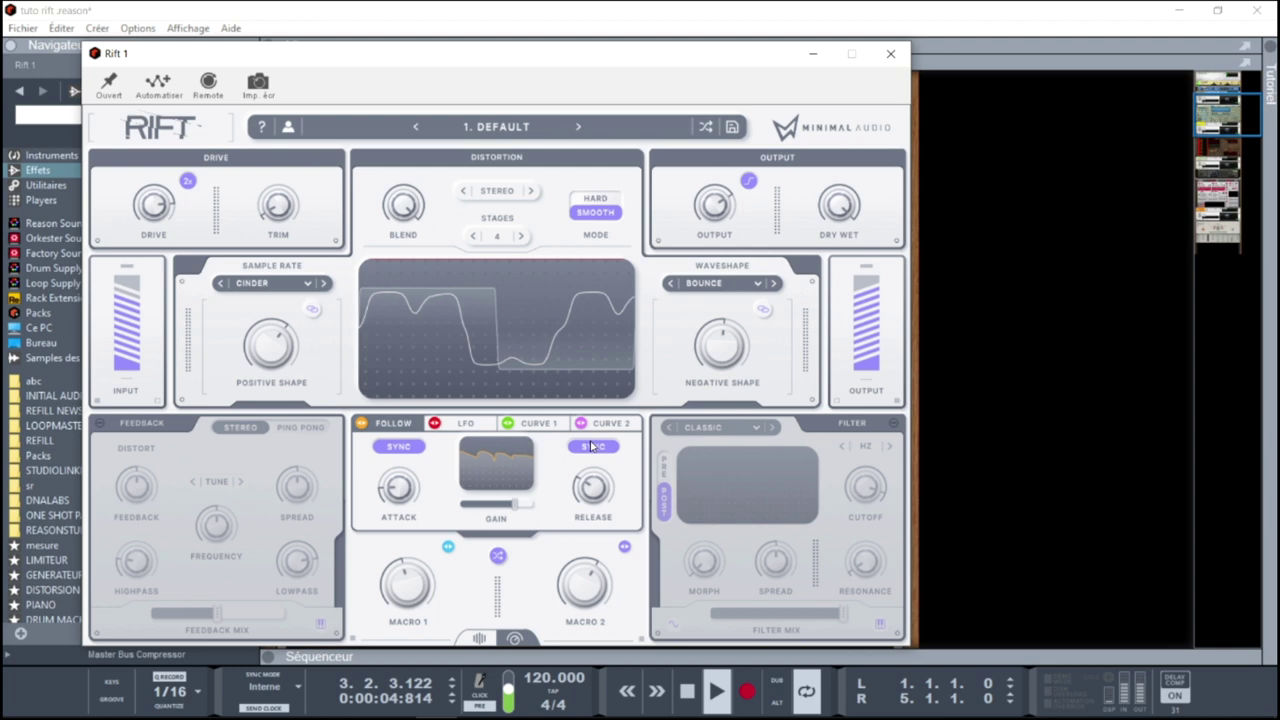
left_click(398, 446)
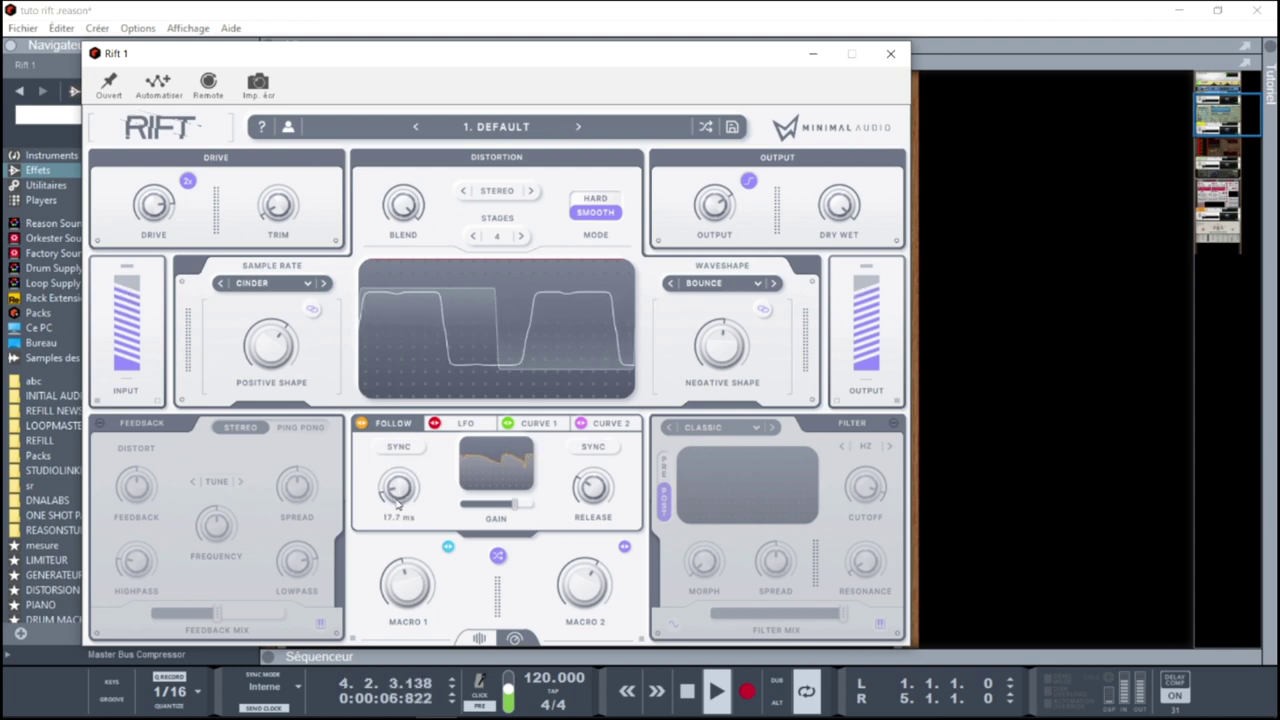
left_click_drag(396, 481, 395, 454)
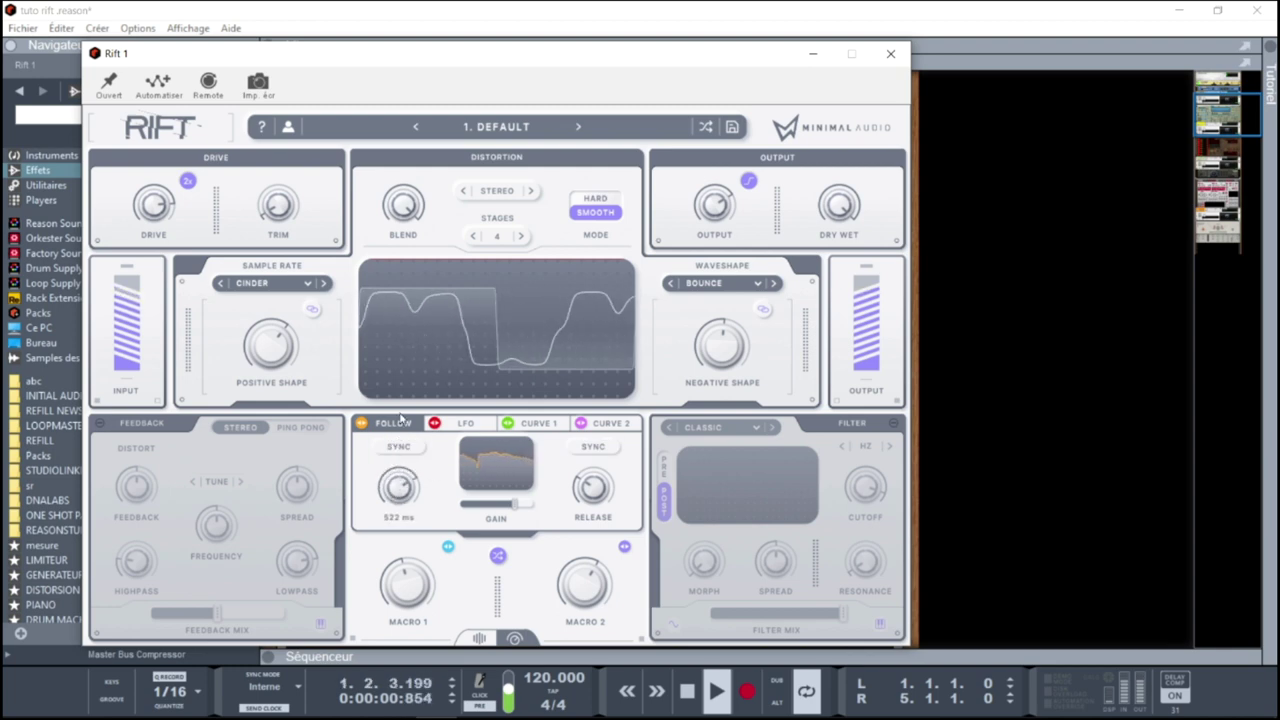
left_click_drag(400, 403, 416, 523)
mouse_move(587, 492)
left_mouse_down()
mouse_move(594, 463)
mouse_move(588, 487)
left_mouse_up()
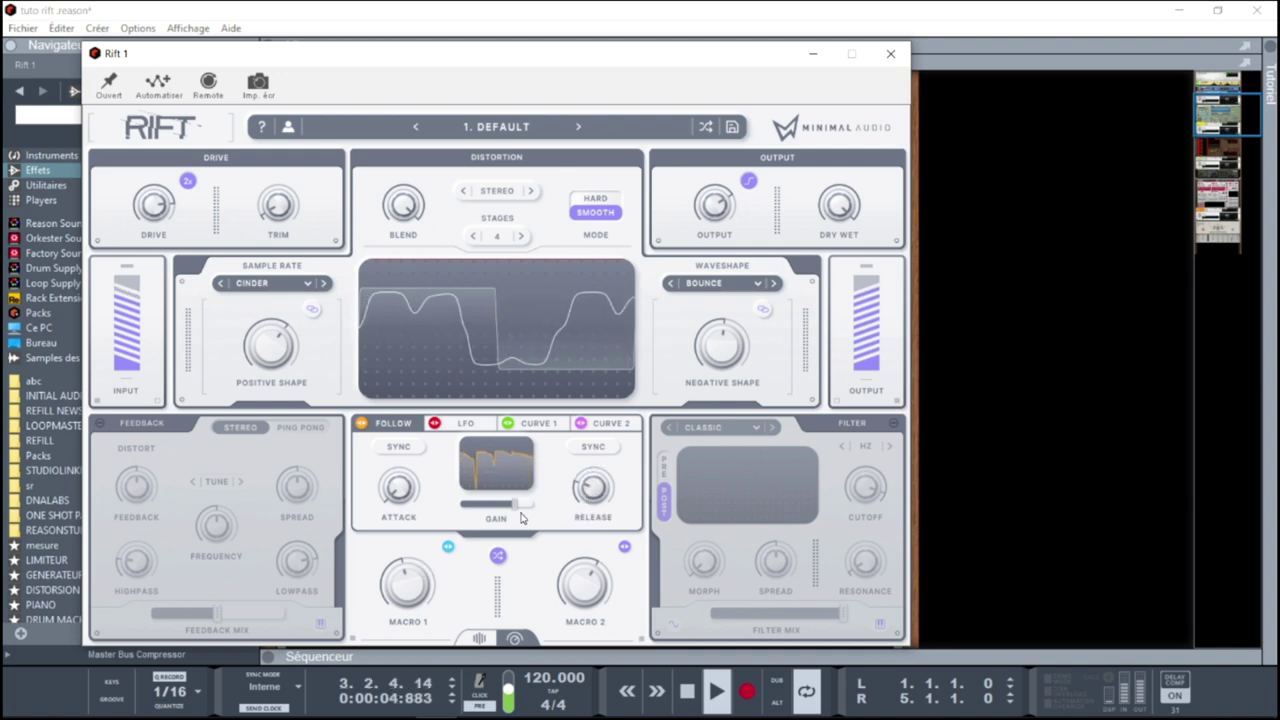
mouse_move(515, 511)
left_mouse_down()
mouse_move(453, 513)
mouse_move(520, 519)
left_mouse_up()
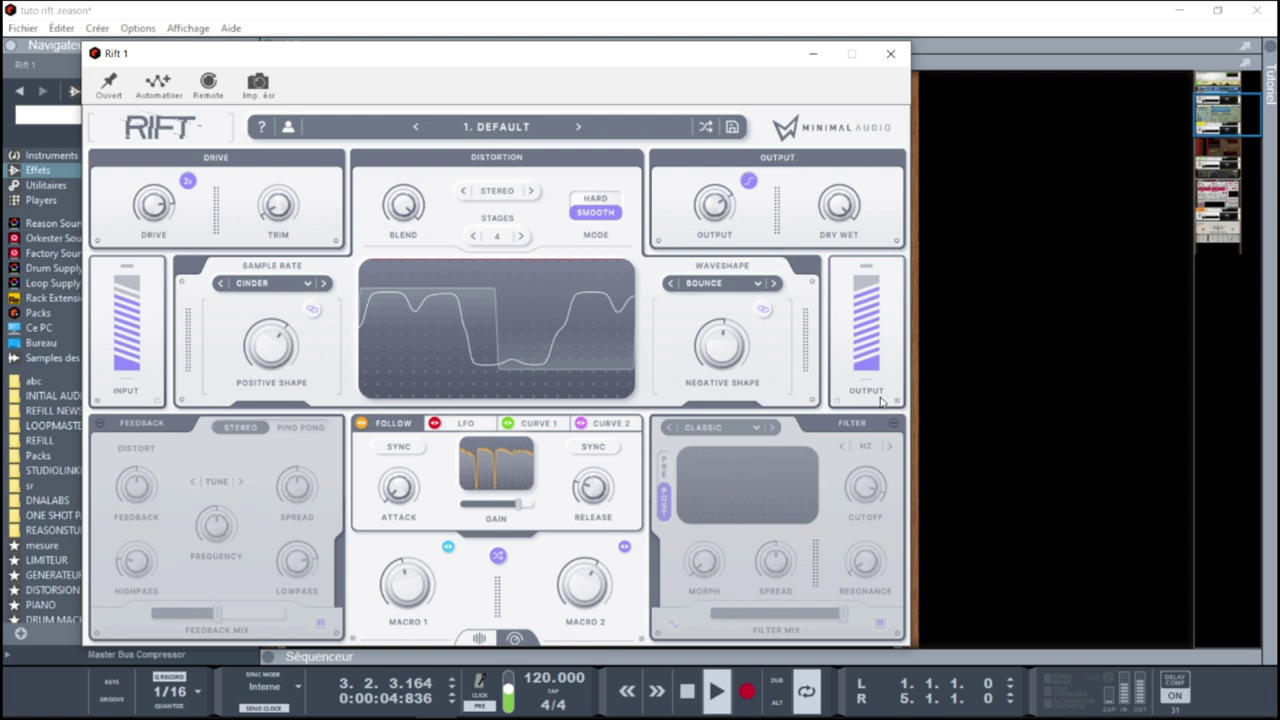
Turn on the Filter section and look through the Basic, Morph, Peaking and Harmonic categories of its filter types
left_click(893, 427)
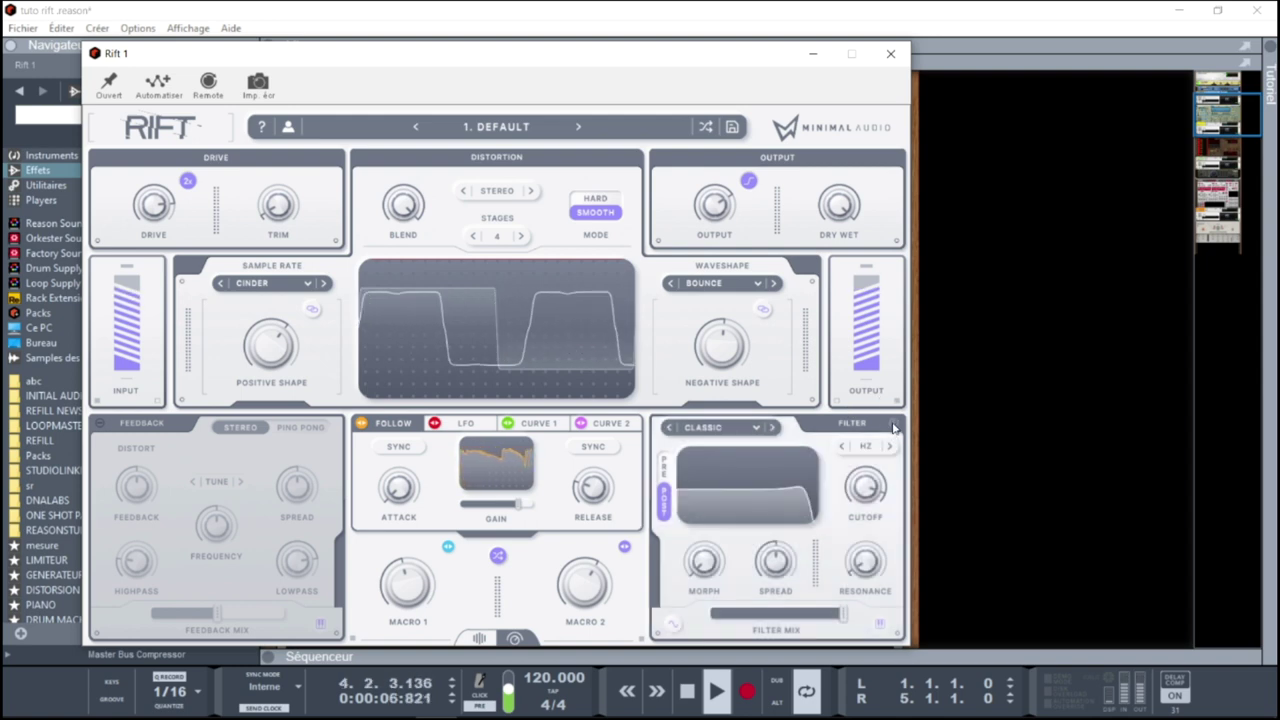
left_click(729, 430)
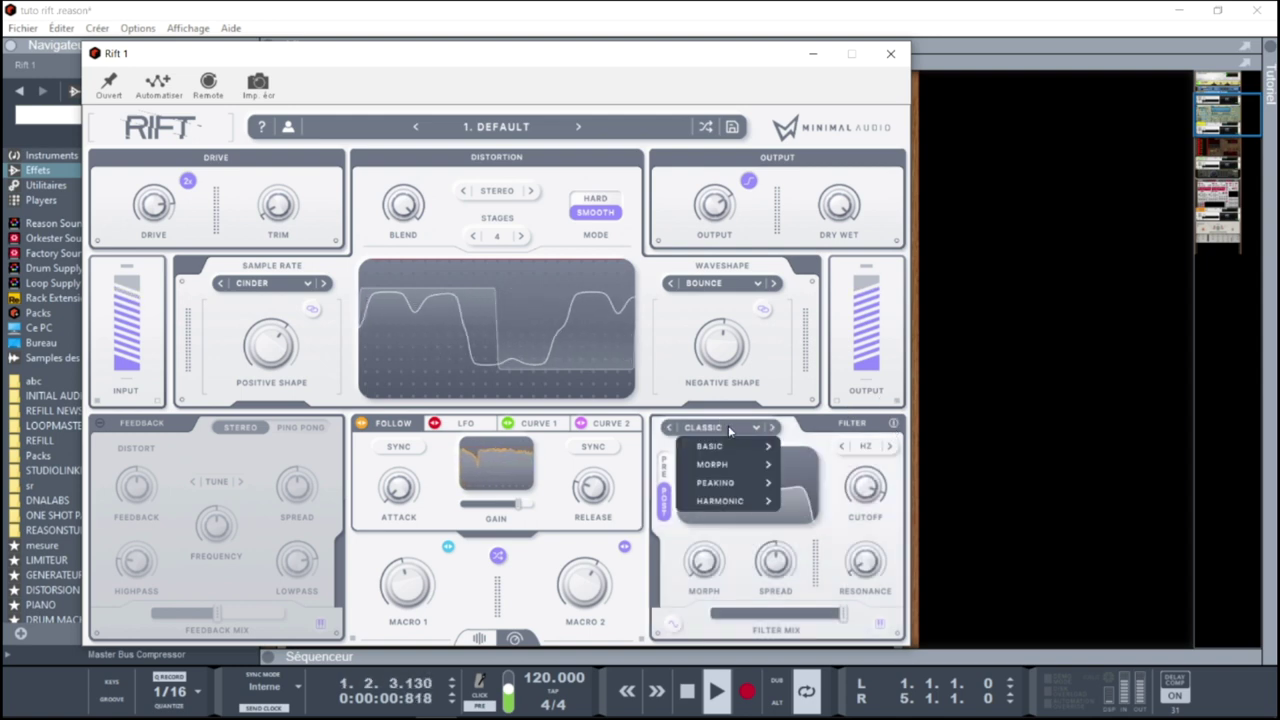
mouse_move(726, 452)
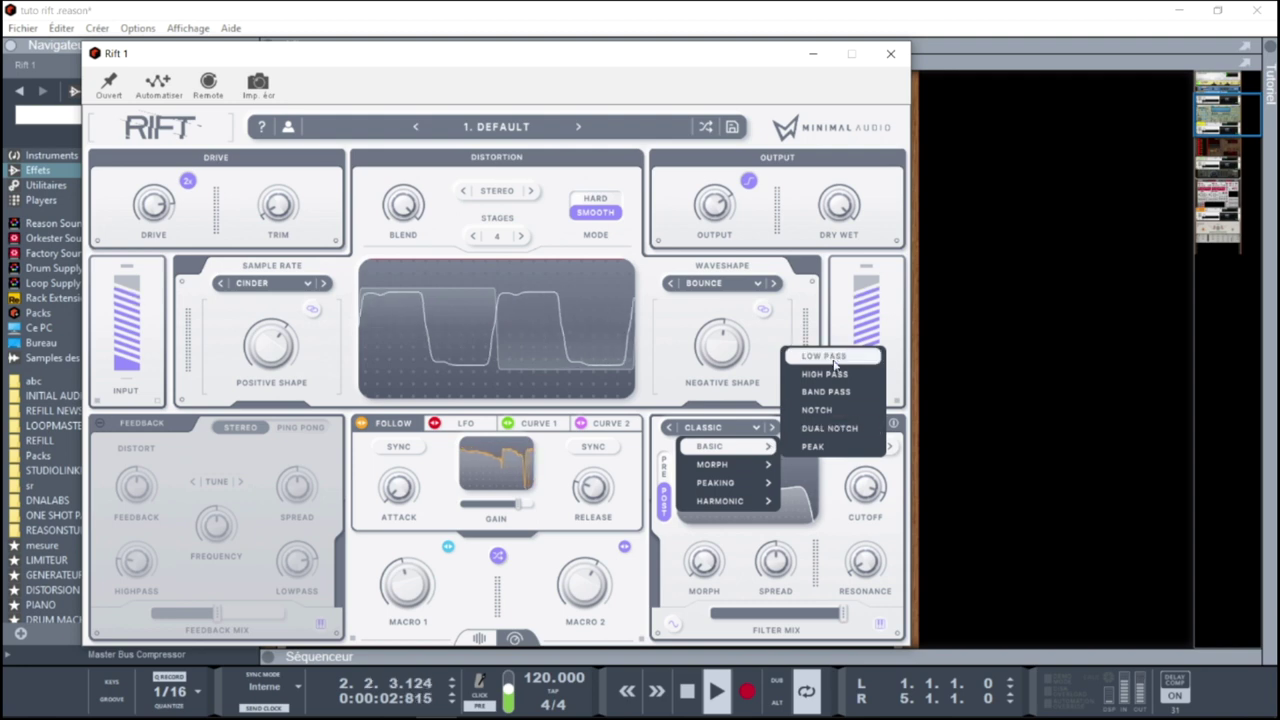
mouse_move(757, 474)
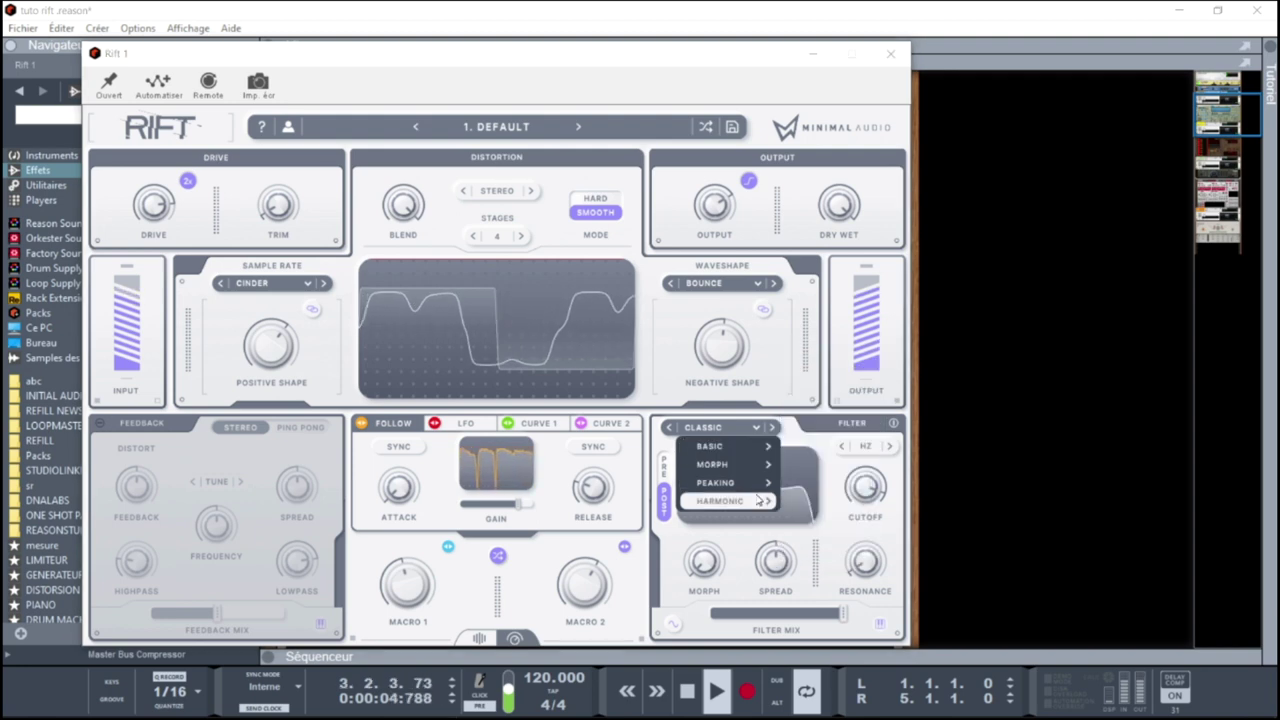
Show the LFO modulator, vary its shape and raise its randomize amount before bringing it back down to almost nothing
left_click(458, 427)
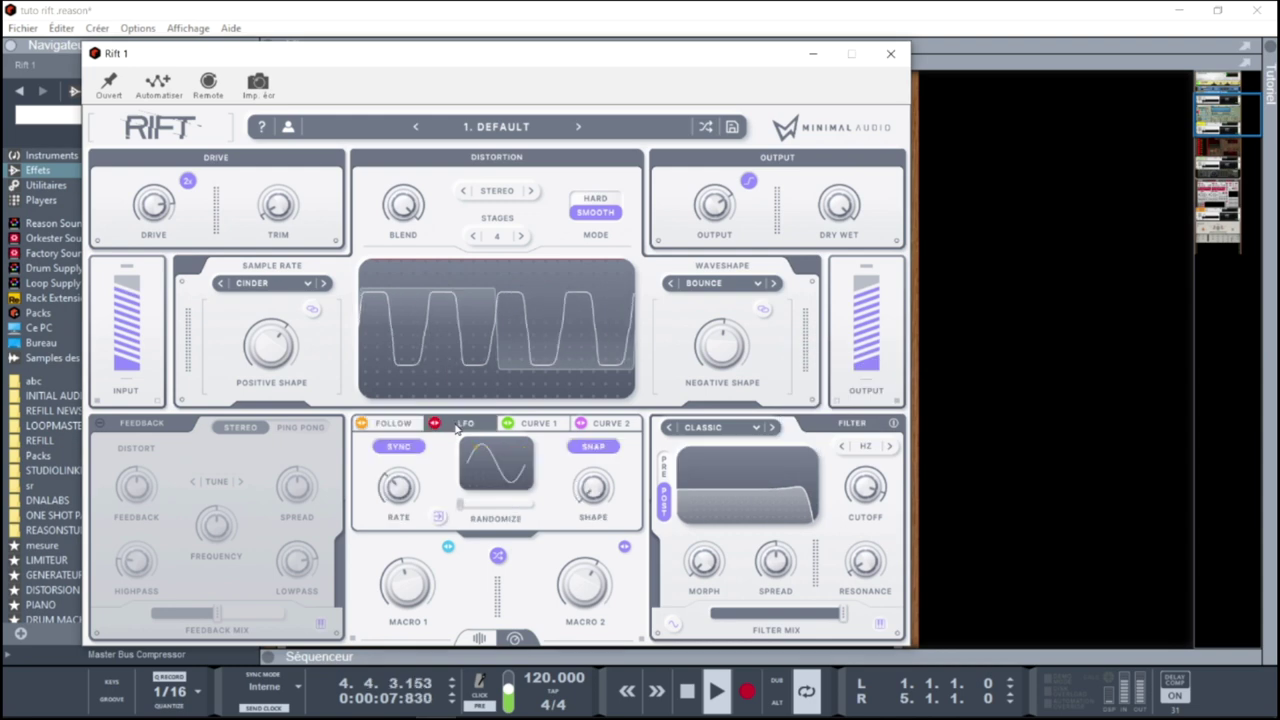
left_click(390, 424)
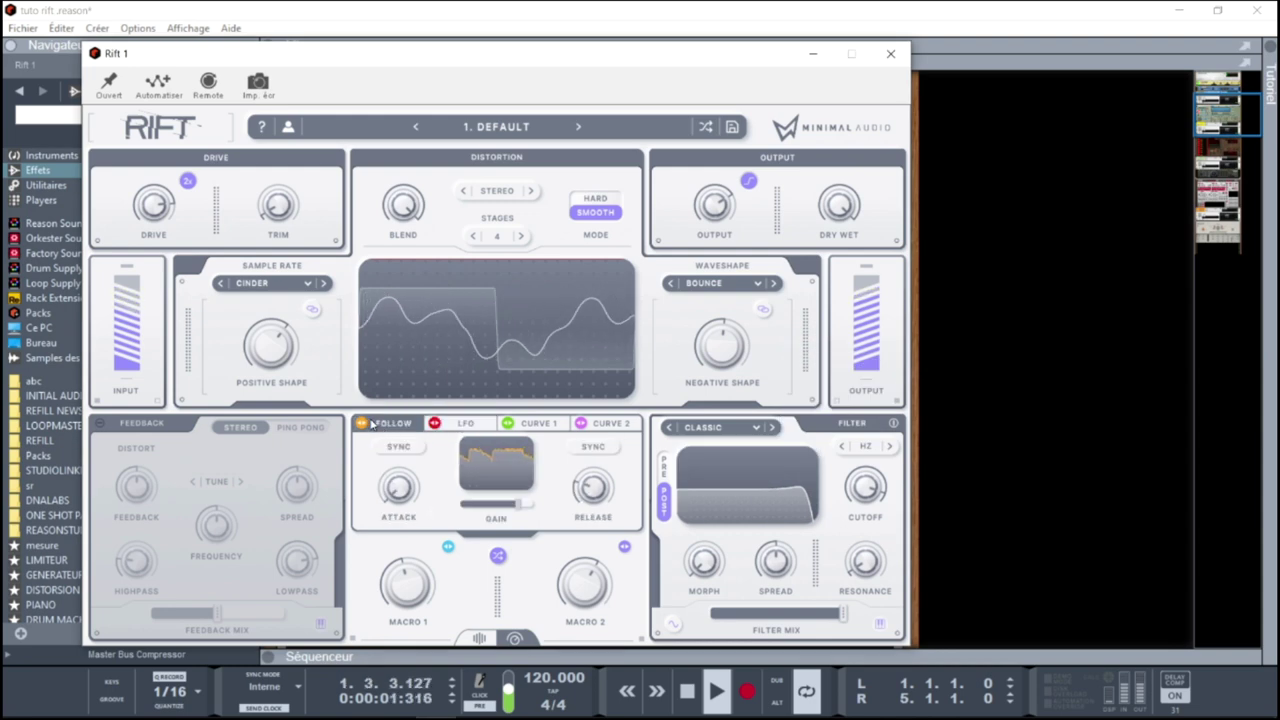
left_click(470, 425)
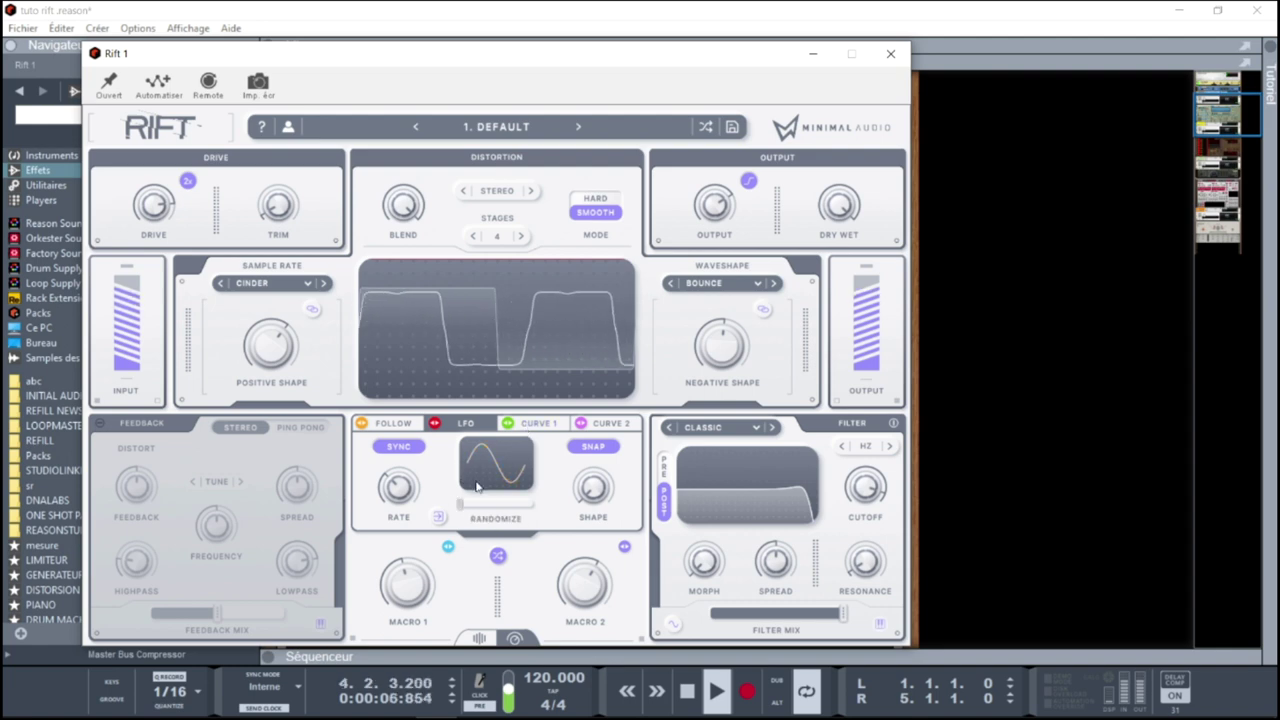
left_click_drag(460, 512, 525, 512)
mouse_move(596, 495)
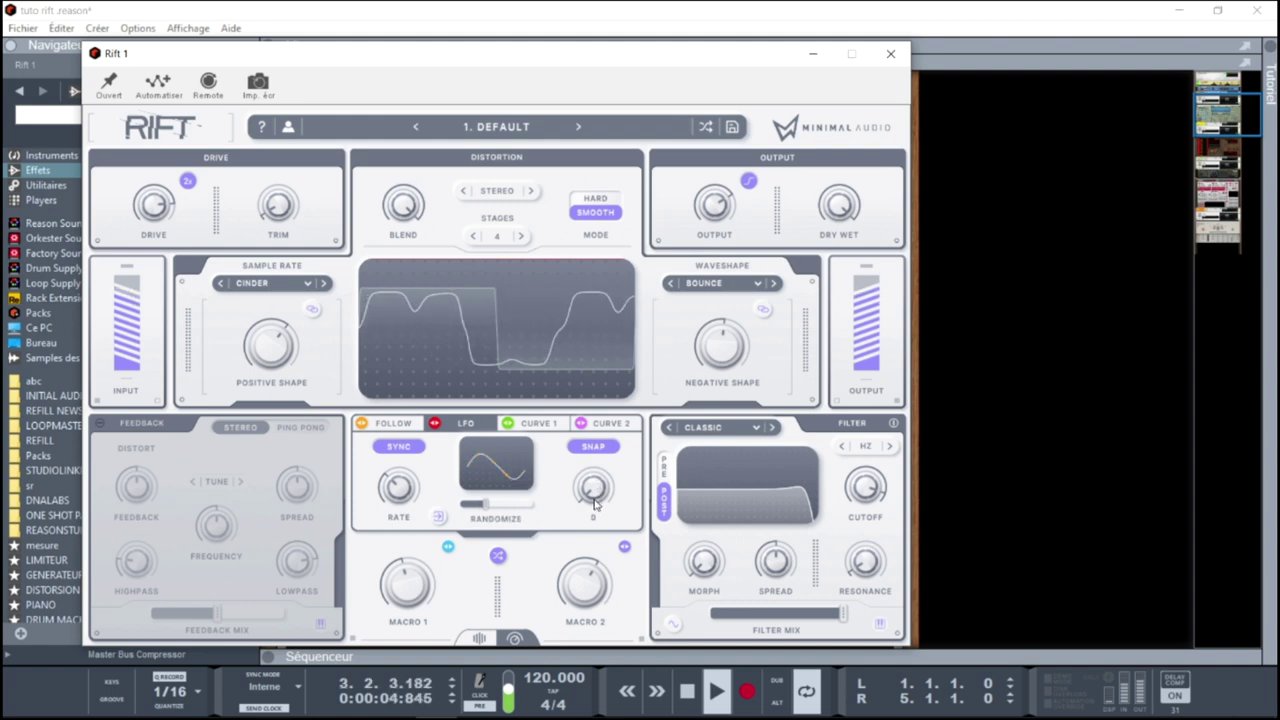
left_click_drag(594, 487, 594, 478)
mouse_move(394, 487)
left_click_drag(487, 503, 462, 507)
Set the LFO's shape to 1 and adjust its rate
mouse_move(591, 500)
mouse_move(586, 487)
left_mouse_down()
mouse_move(580, 423)
mouse_move(596, 495)
left_mouse_up()
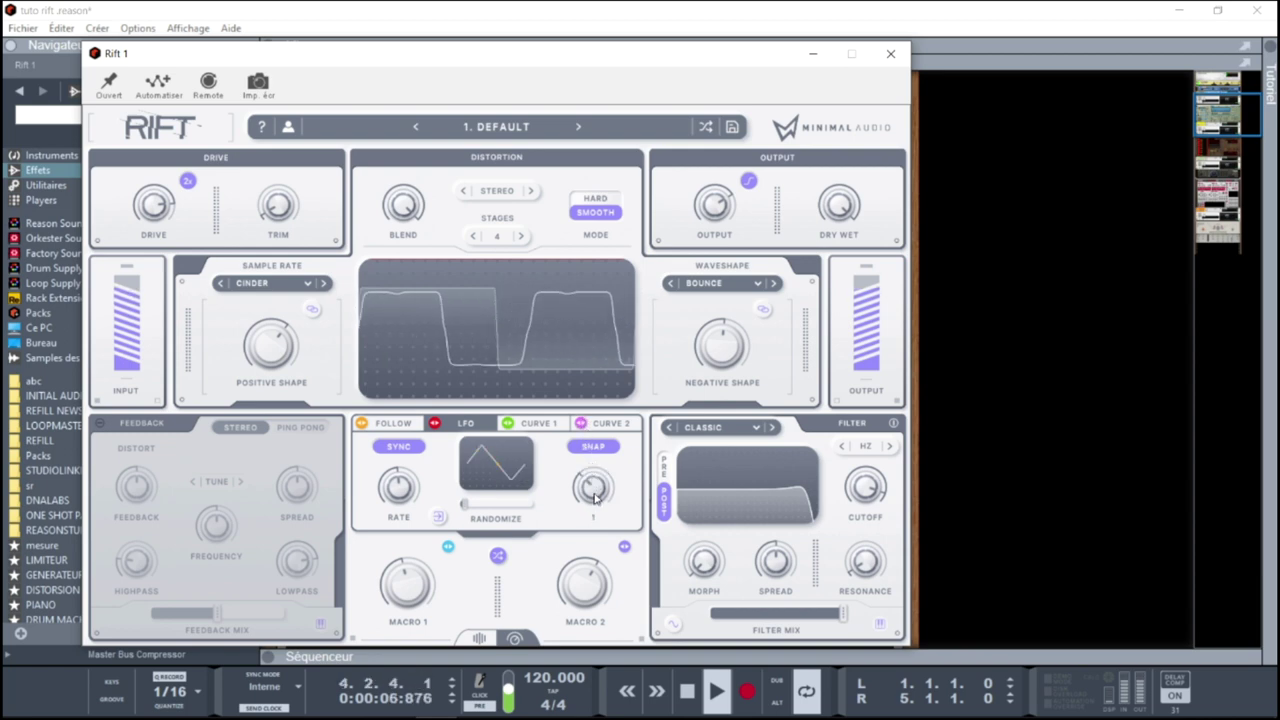
mouse_move(406, 507)
mouse_move(396, 503)
left_mouse_down()
mouse_move(393, 530)
mouse_move(388, 497)
left_mouse_up()
mouse_move(591, 502)
mouse_move(603, 492)
left_mouse_down()
mouse_move(596, 468)
mouse_move(589, 486)
left_mouse_up()
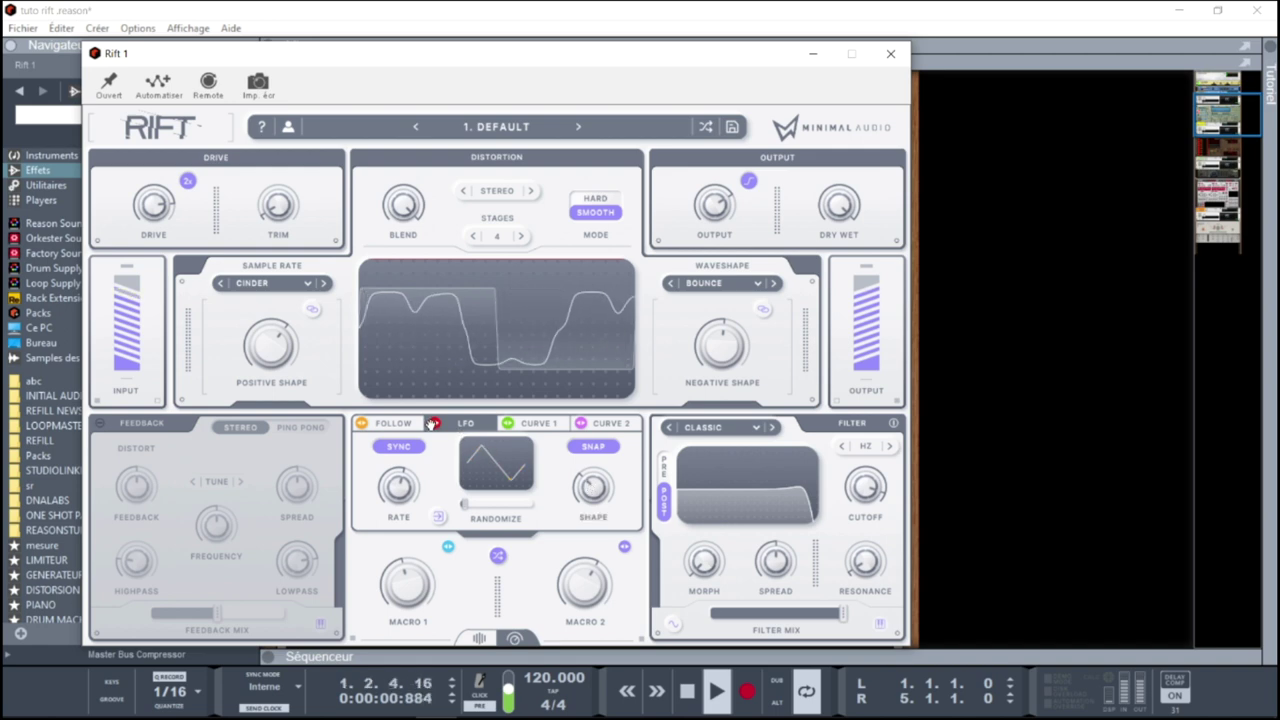
Assign the LFO to the filter's cutoff, lower the cutoff and raise the filter's resonance
mouse_move(860, 488)
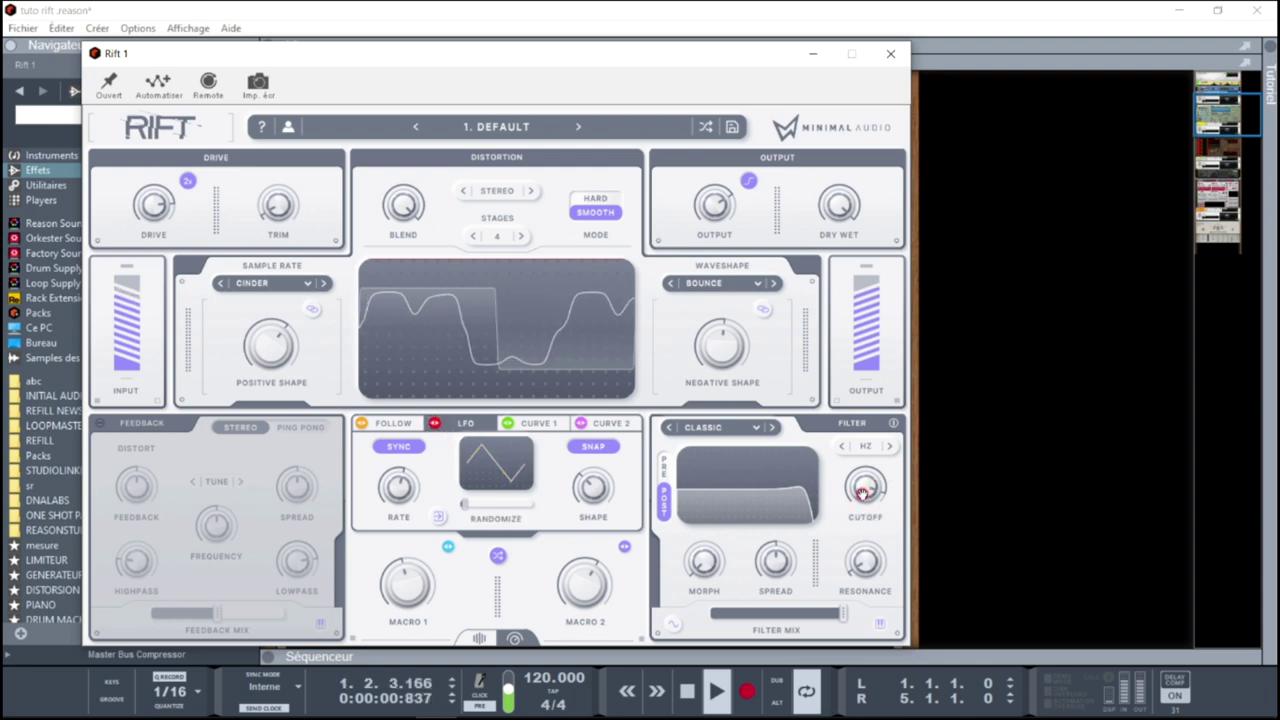
left_click_drag(872, 487, 828, 420)
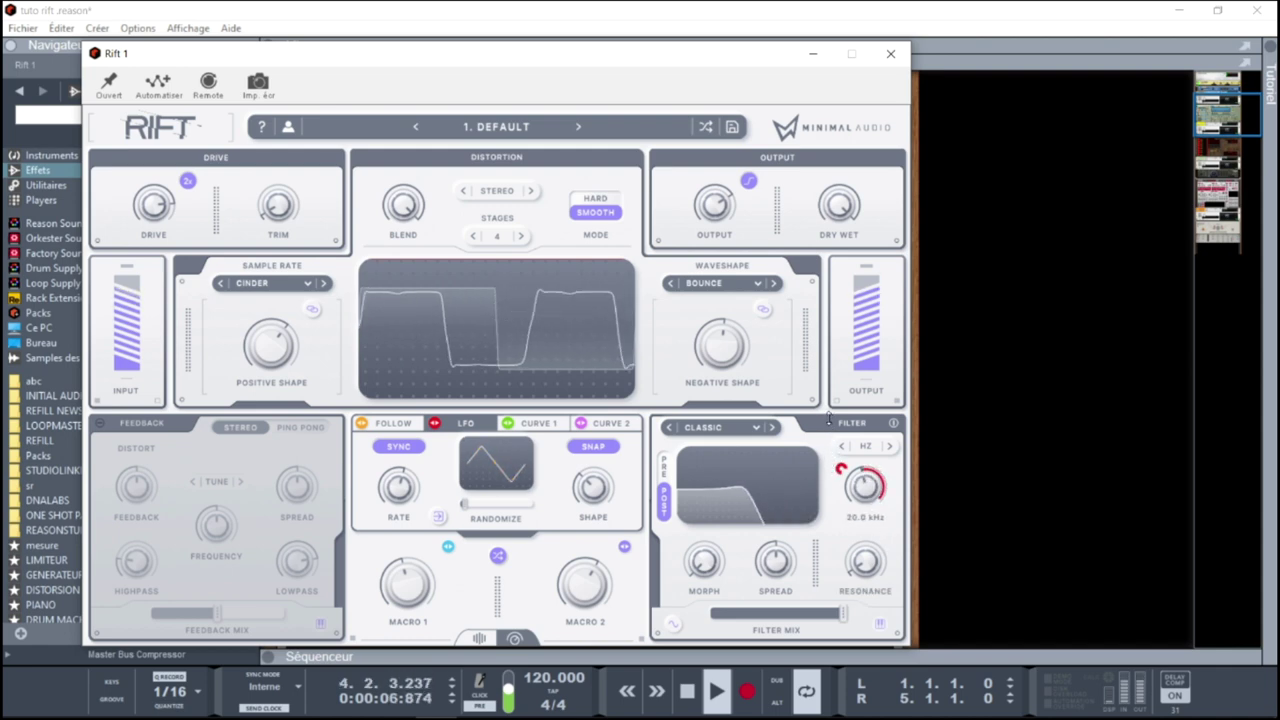
left_click_drag(866, 562, 866, 537)
left_click_drag(866, 487, 860, 510)
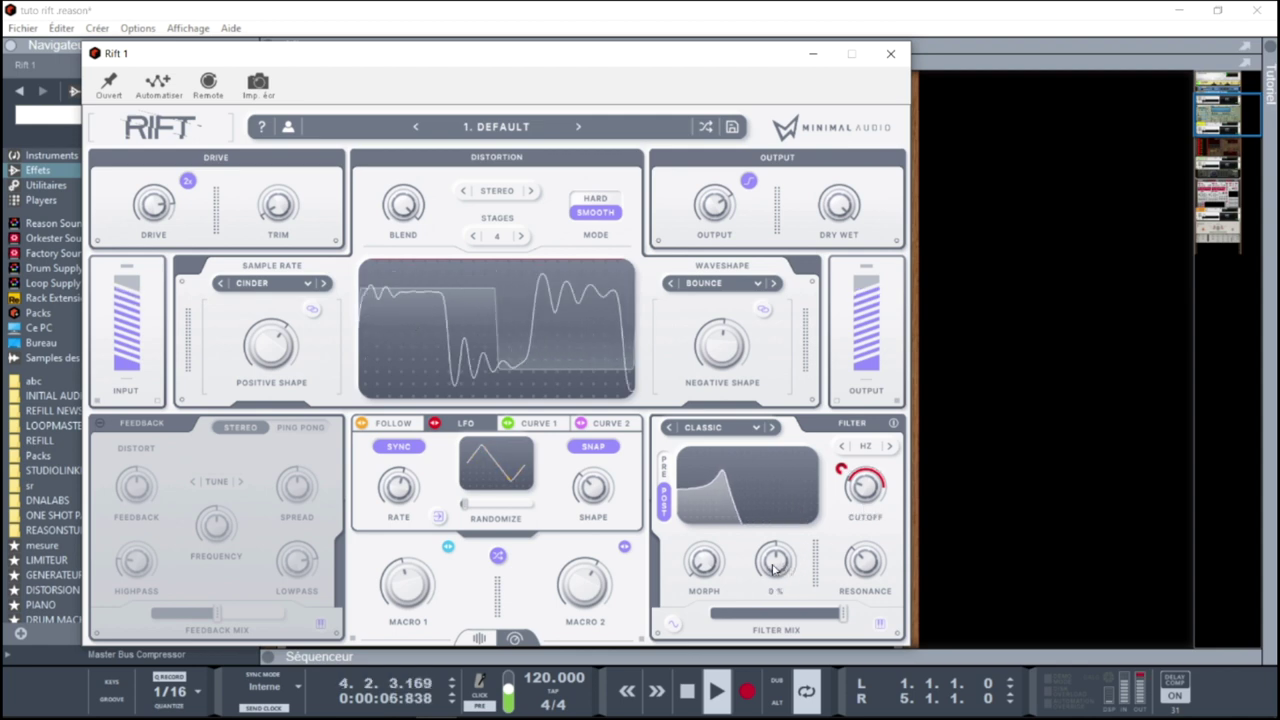
Adjust the filter's morph and spread and lower the filter mix to about half
left_click_drag(705, 568, 690, 527)
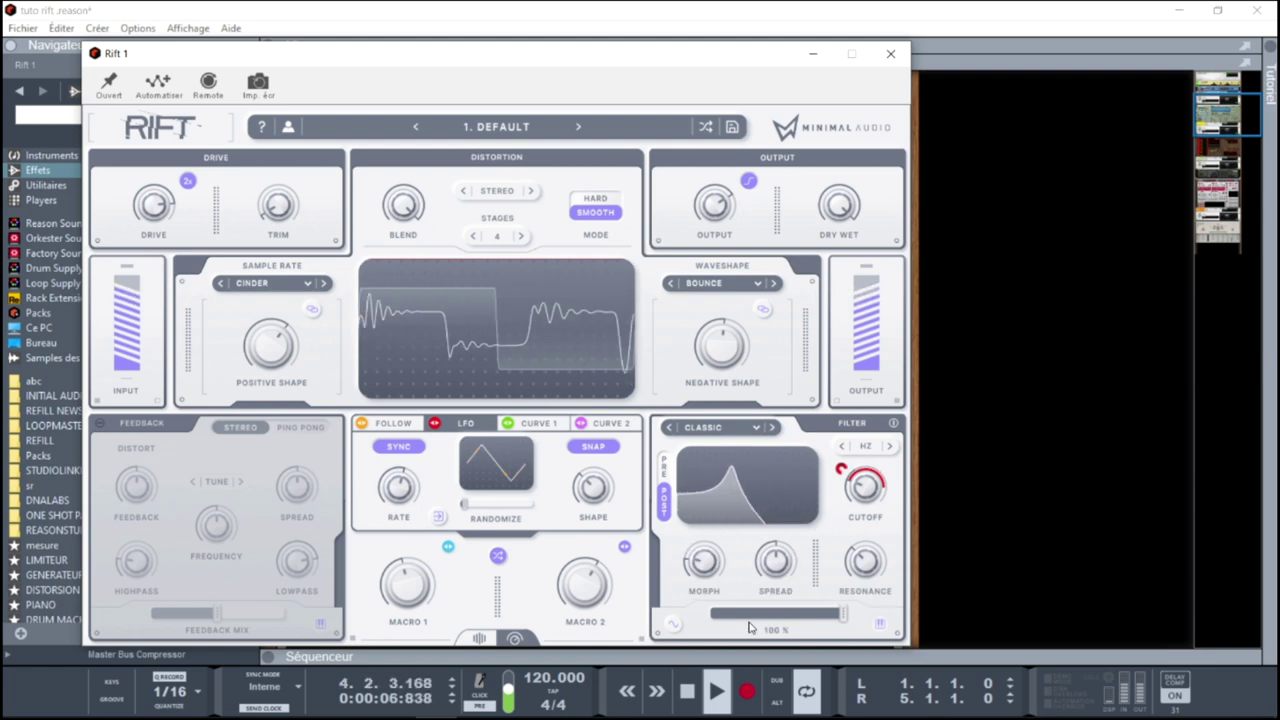
left_click_drag(850, 620, 781, 623)
left_click_drag(780, 571, 773, 558)
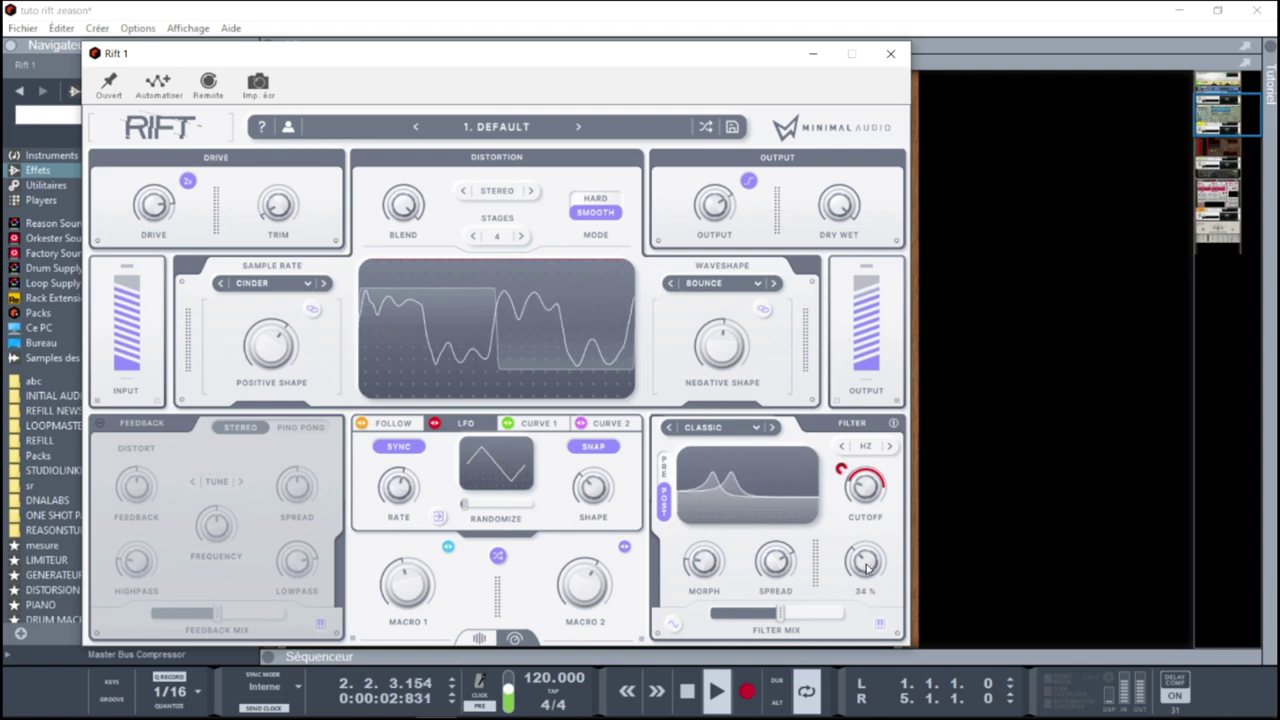
Show the Curve 1 modulator and bend its default triangle by moving a point on the rising and falling sides
left_click(529, 427)
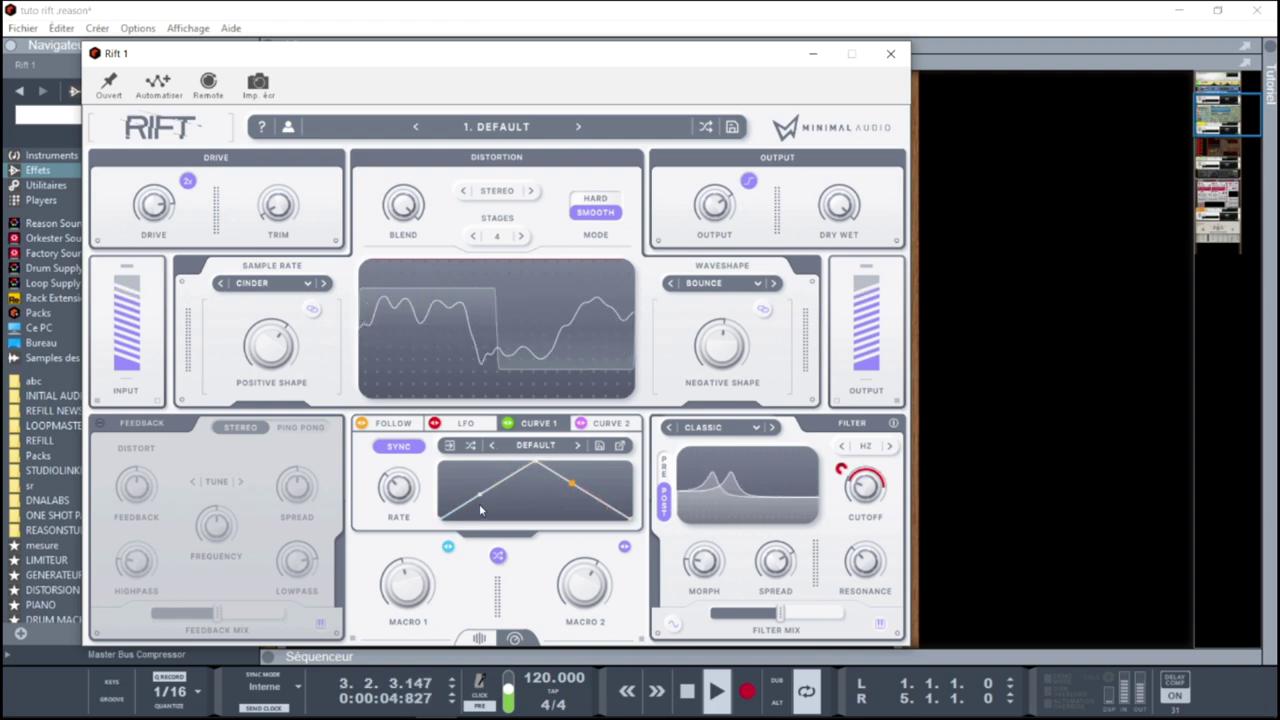
left_click_drag(478, 493, 497, 505)
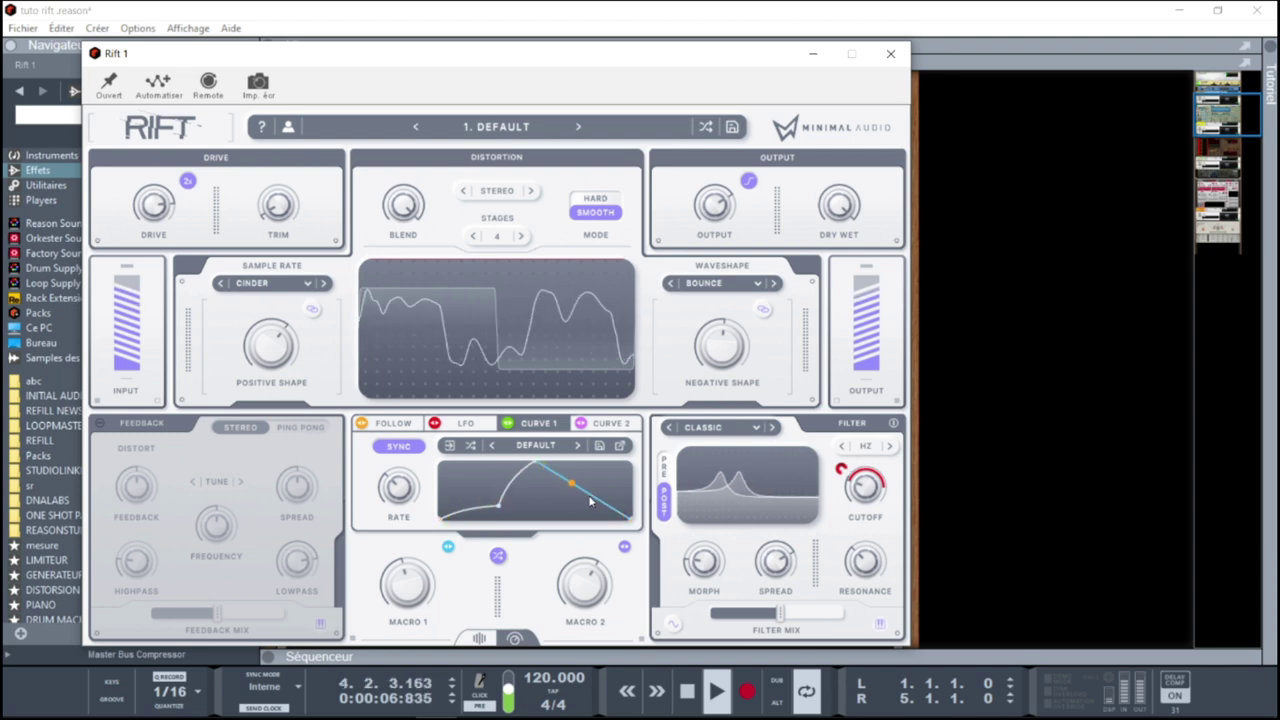
left_click_drag(590, 500, 597, 483)
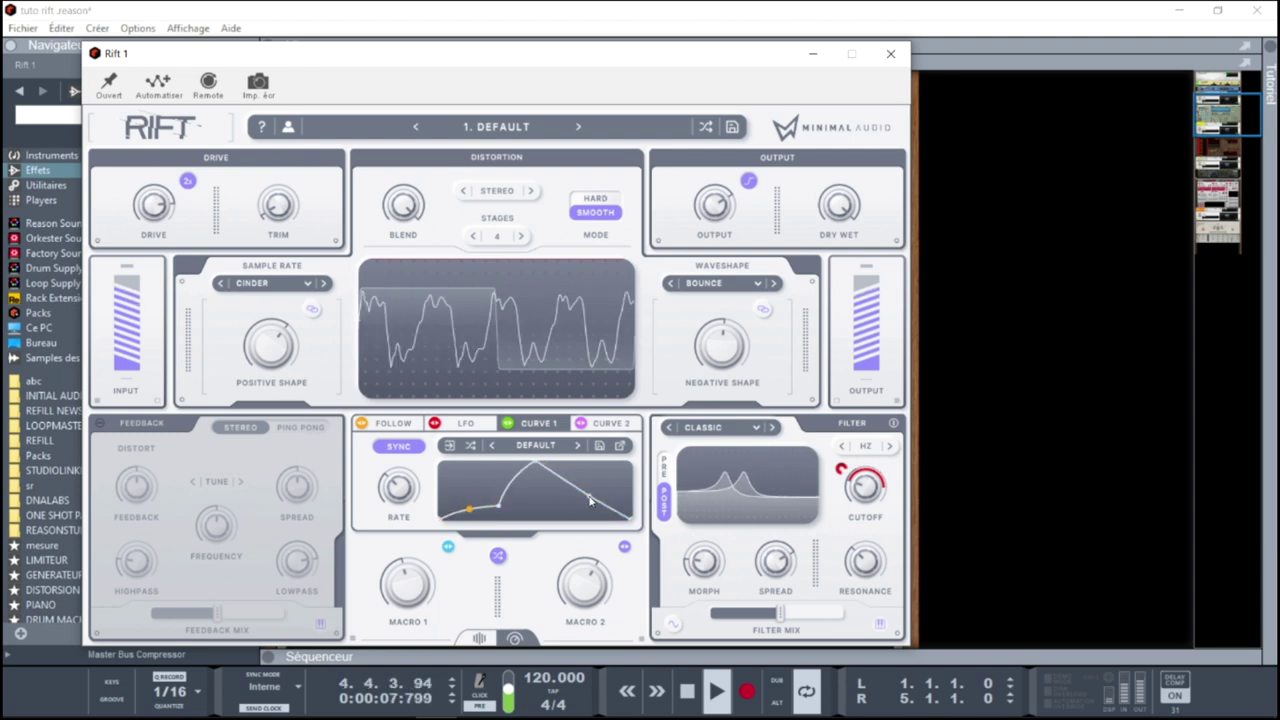
In the enlarged Curve 1 editor, draw a row of rounded peaks of varying height across the grid and adjust the rate
left_click(621, 447)
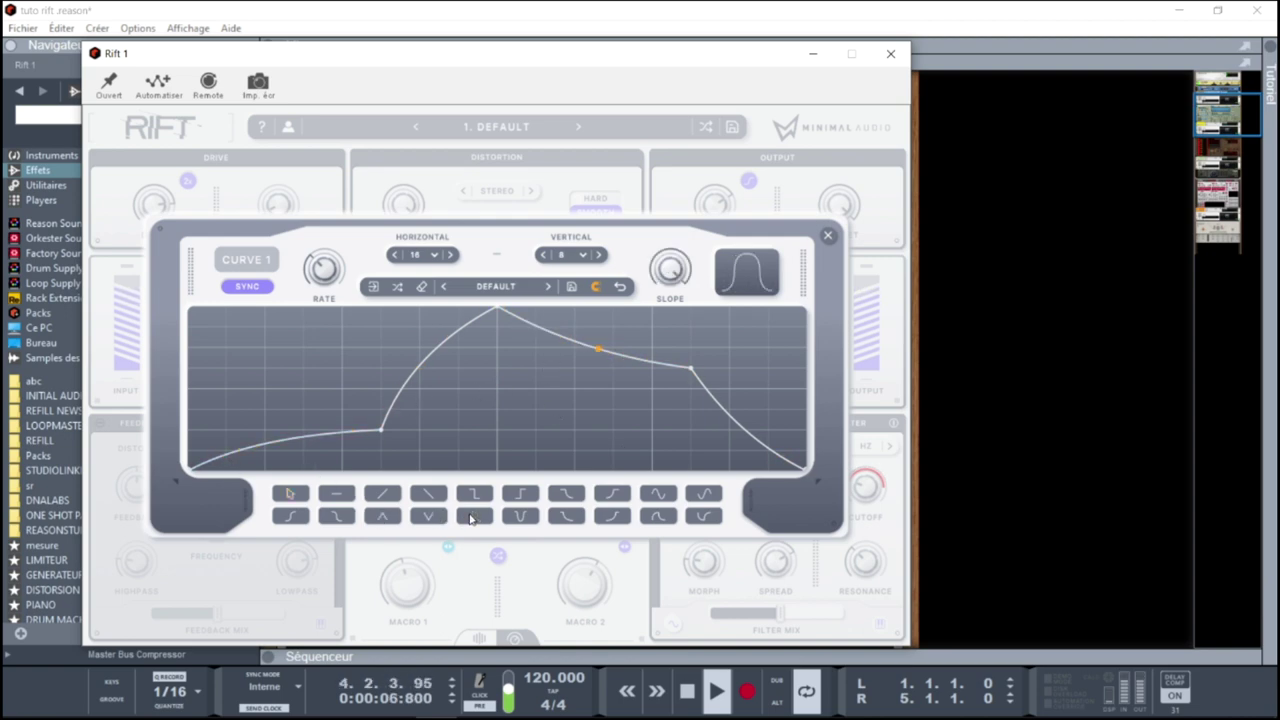
mouse_move(186, 468)
left_mouse_down()
mouse_move(241, 302)
mouse_move(322, 299)
mouse_move(338, 330)
mouse_move(436, 373)
mouse_move(562, 386)
mouse_move(682, 372)
mouse_move(793, 403)
left_mouse_up()
mouse_move(323, 273)
left_click_drag(322, 278, 324, 291)
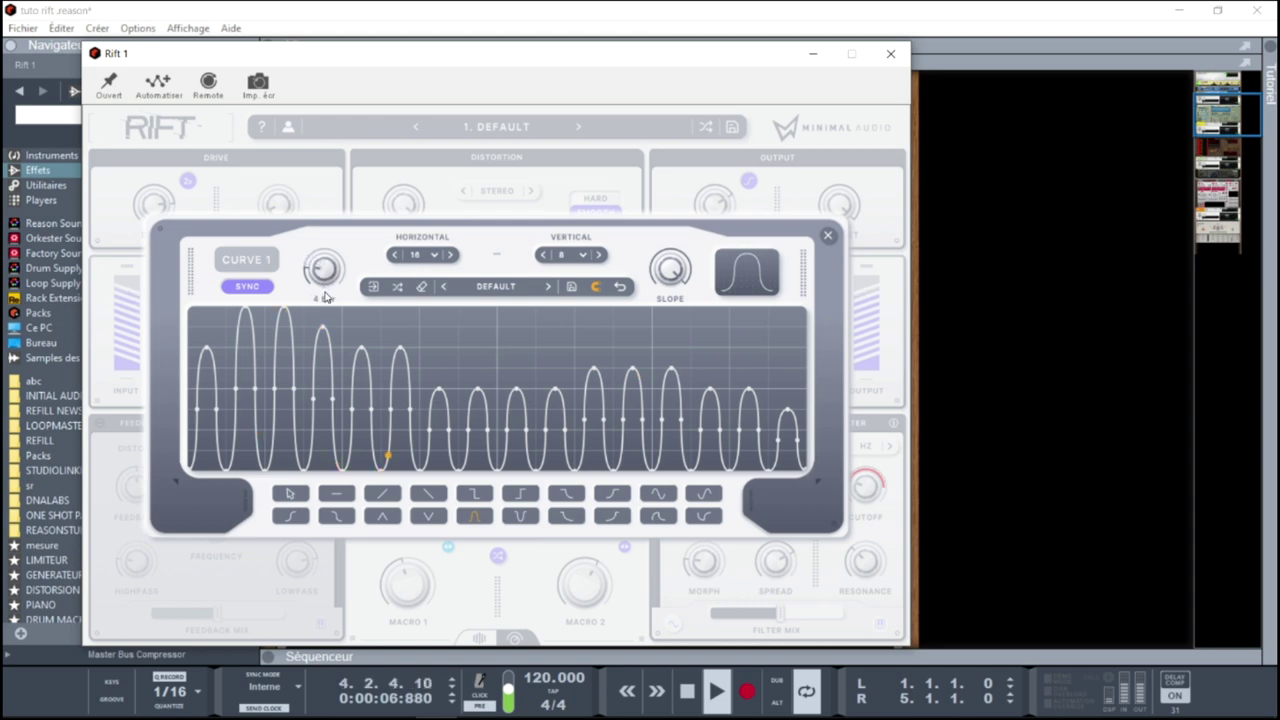
left_click(827, 237)
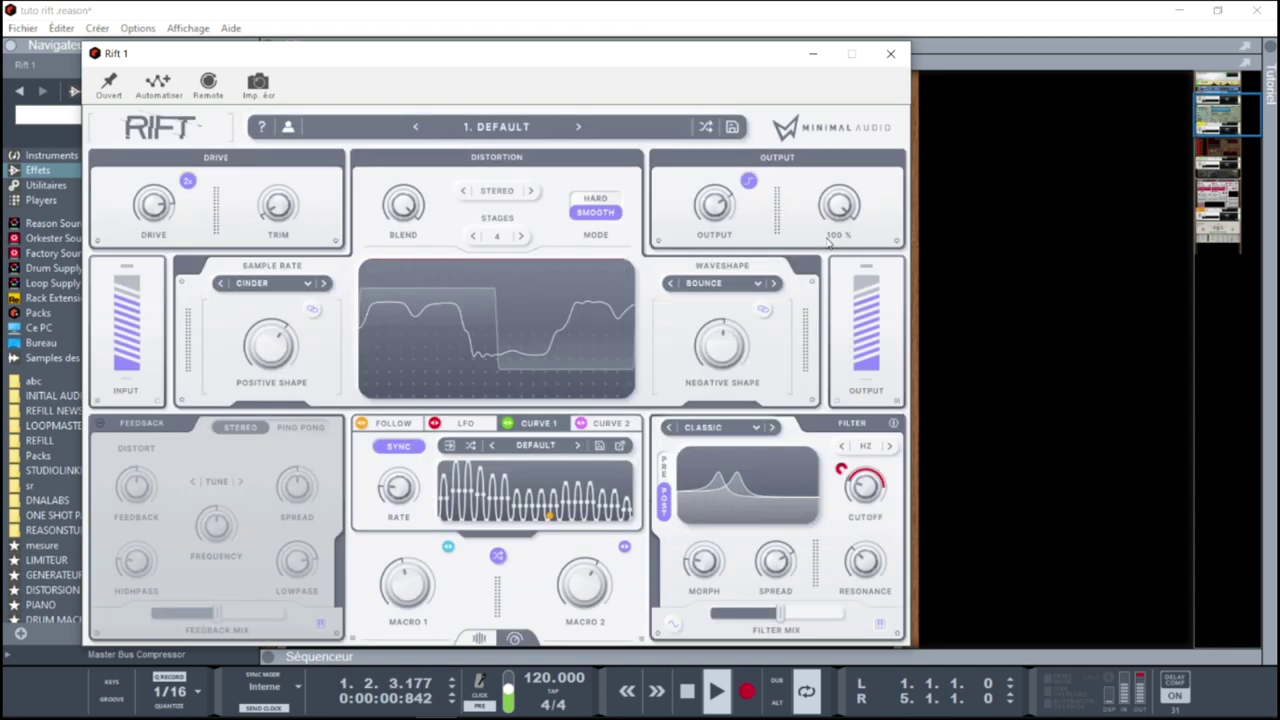
Assign Curve 1 as a modulator of the filter's resonance
left_click_drag(507, 424, 687, 494)
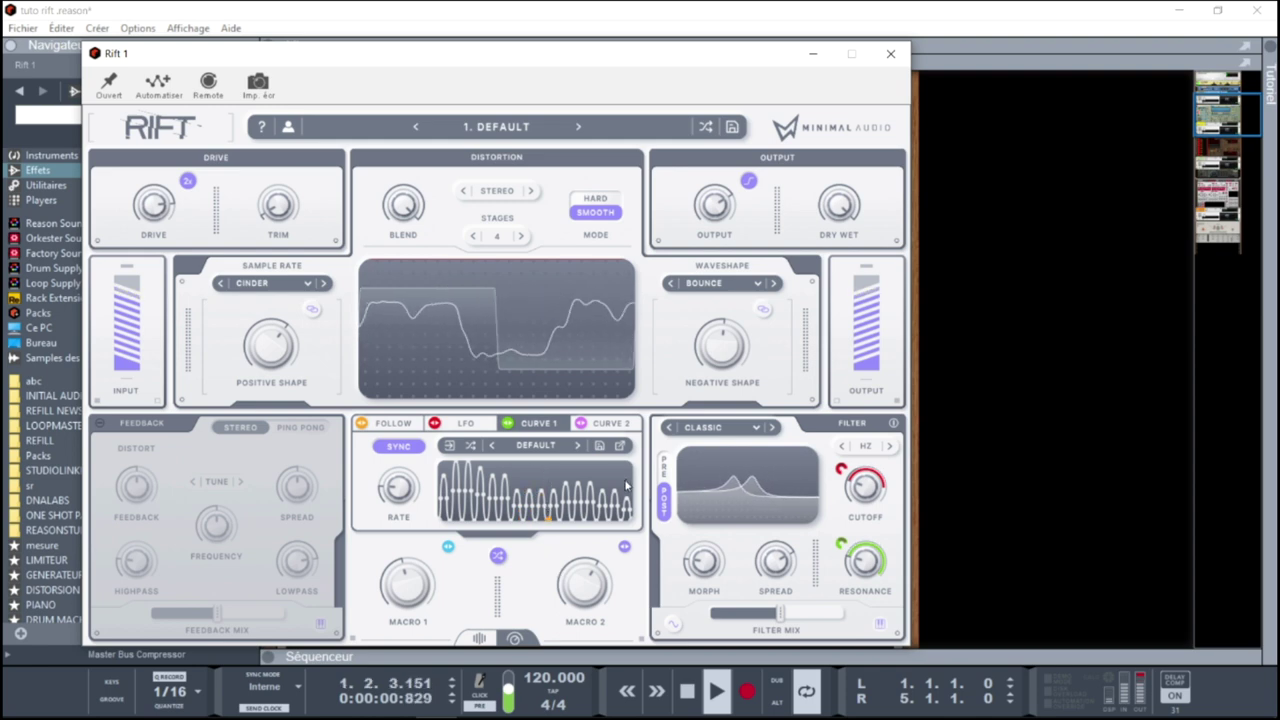
left_click_drag(600, 583, 594, 628)
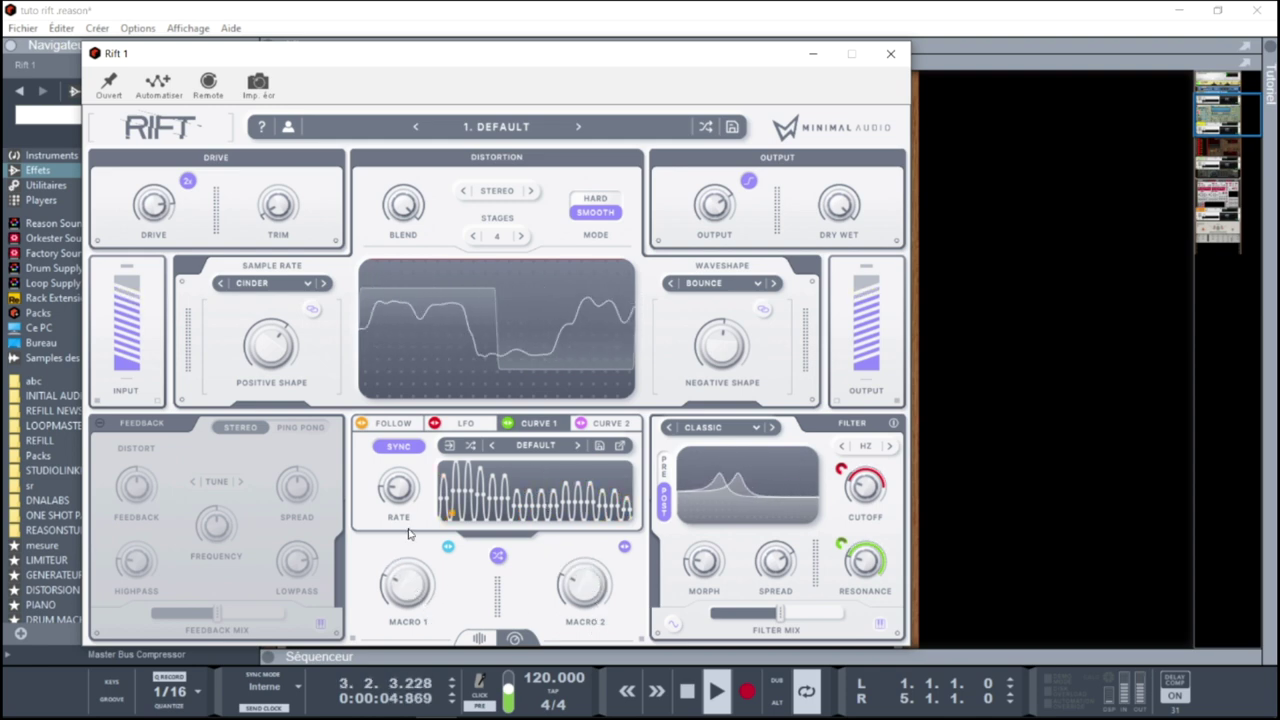
Turn on the Feedback section and restrict its frequency to the note C
left_click(101, 425)
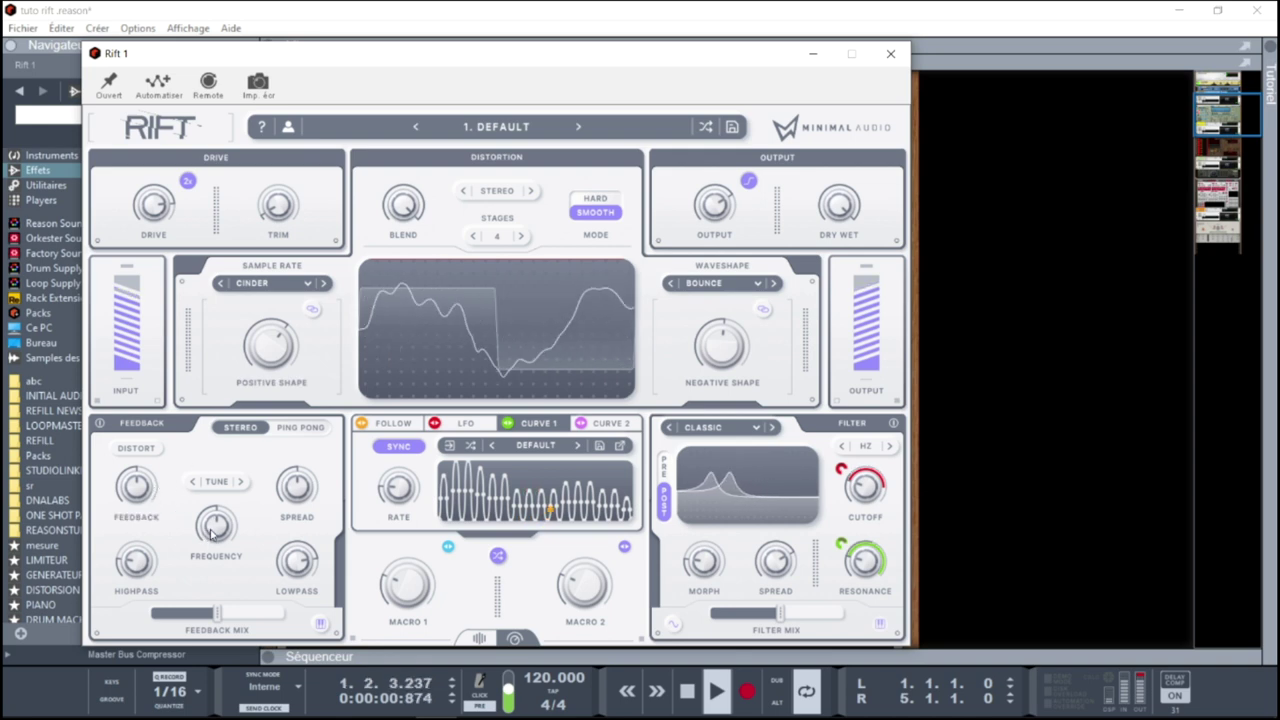
mouse_move(214, 512)
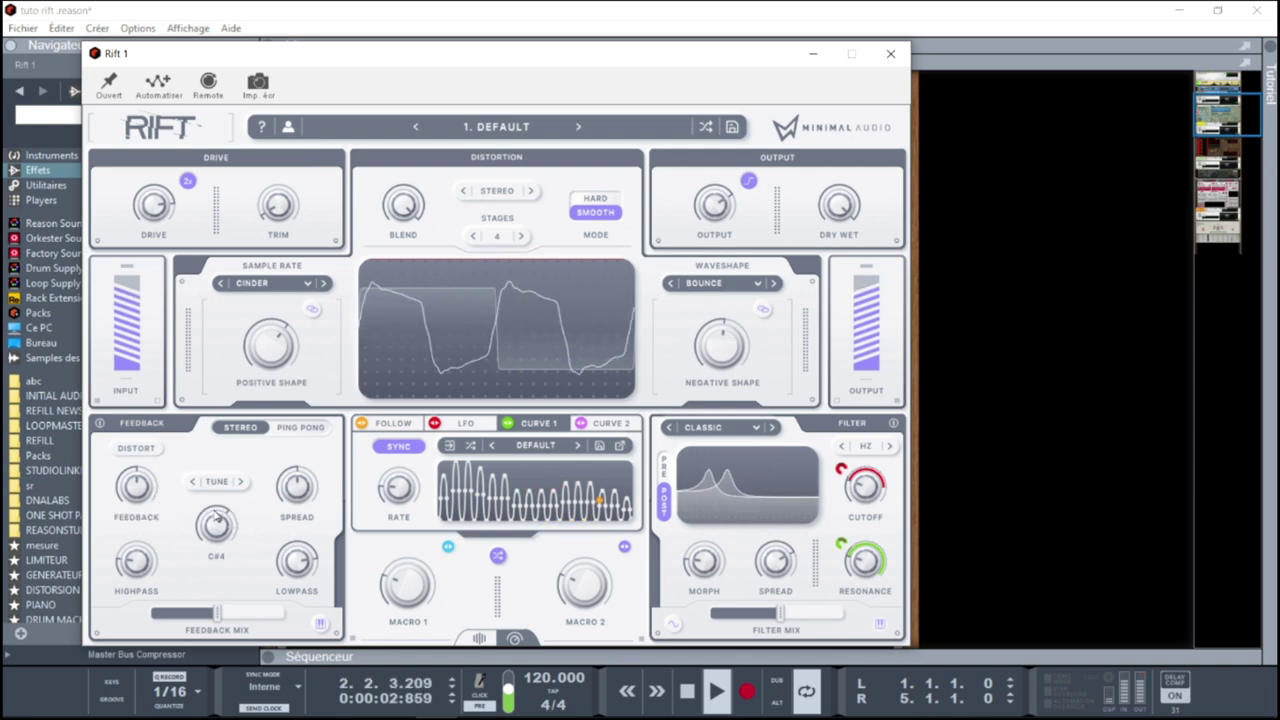
left_click(320, 625)
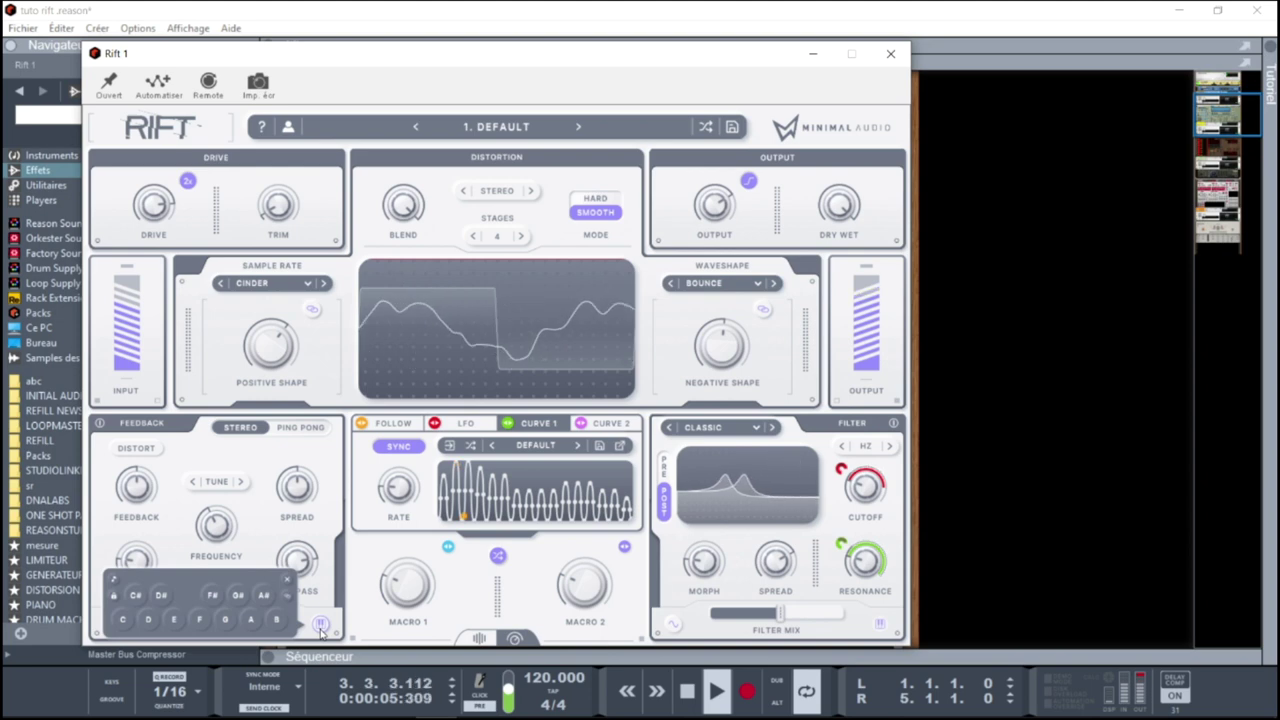
left_click(122, 621)
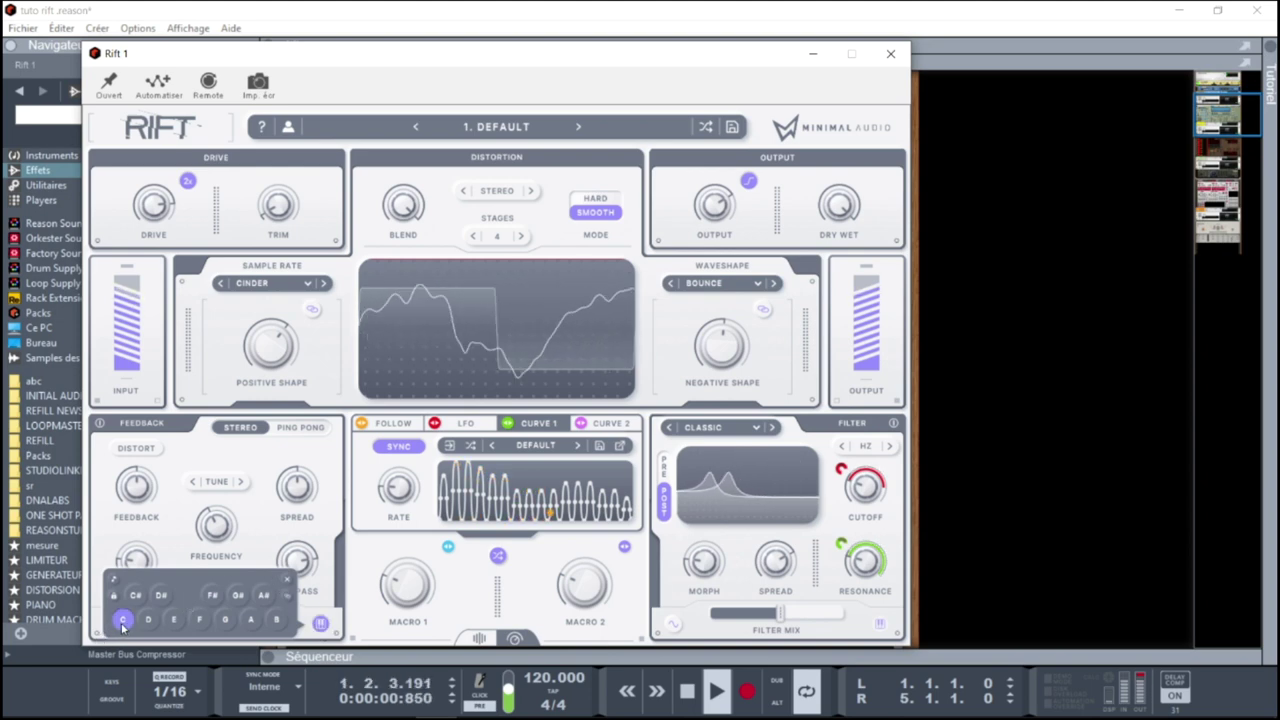
left_click(215, 545)
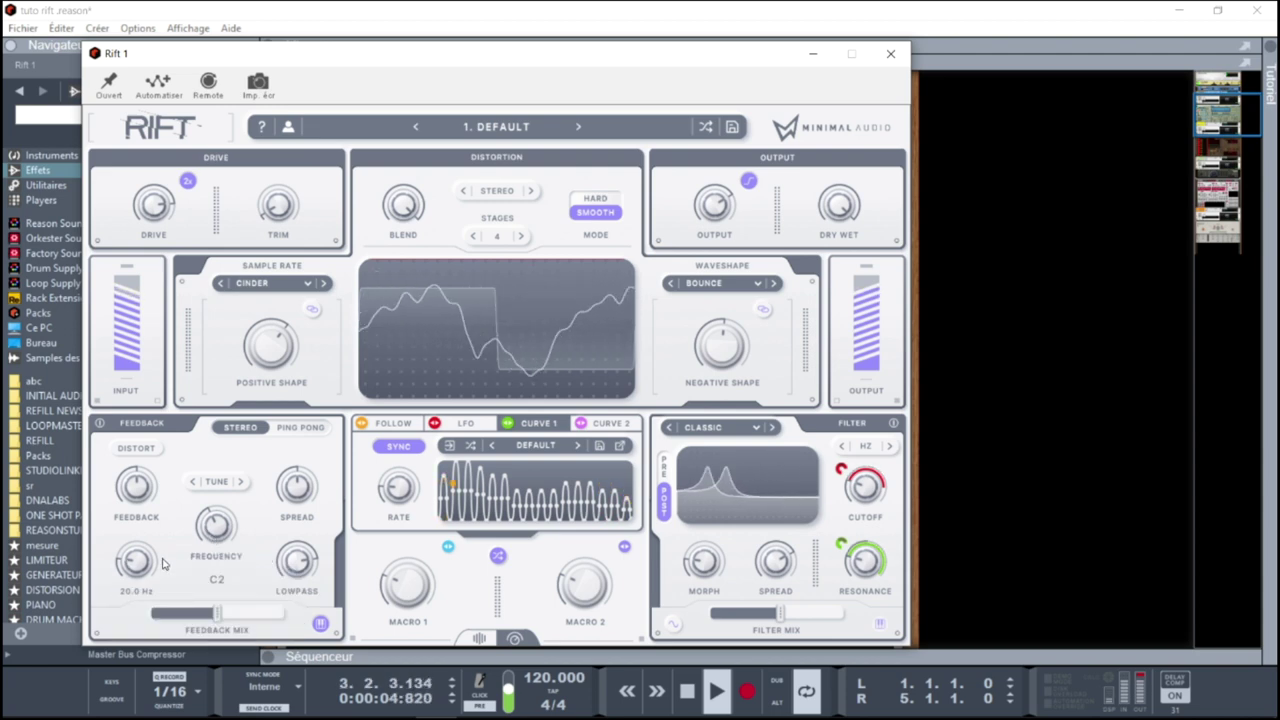
Raise the feedback's highpass, turn on Distort and vary the feedback amount
left_click_drag(127, 565, 133, 490)
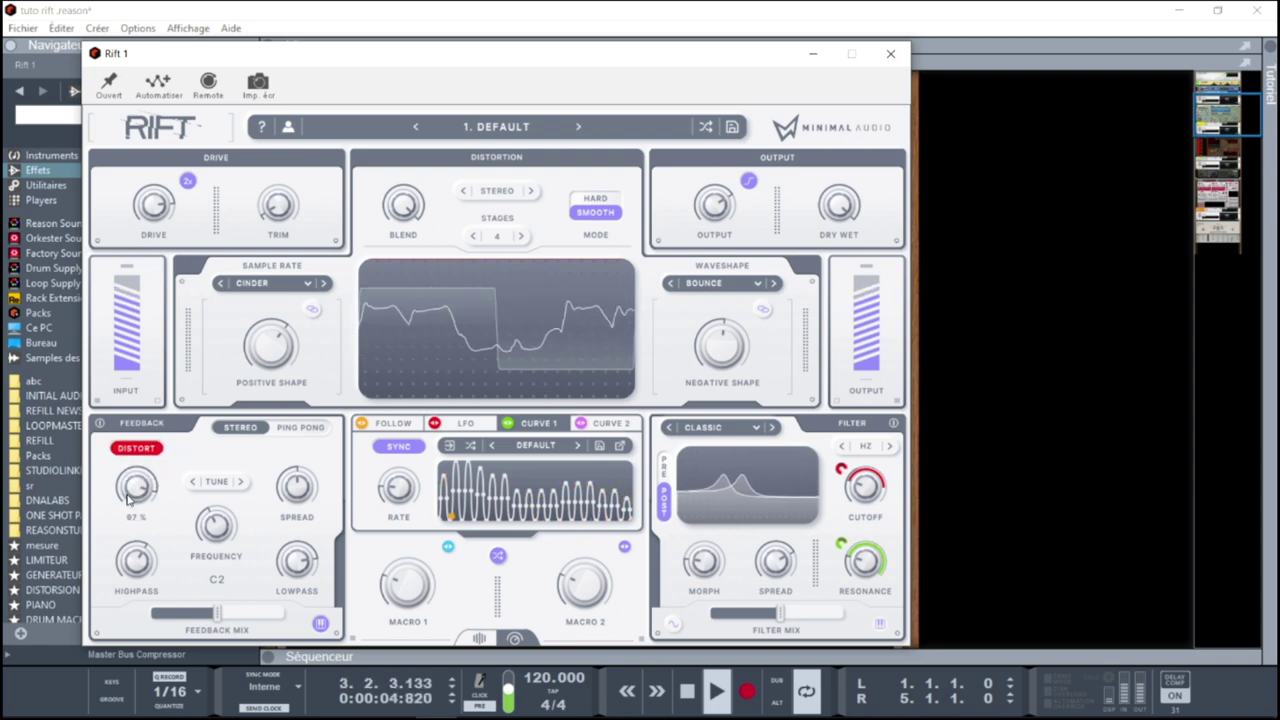
left_click_drag(131, 490, 132, 511)
mouse_move(293, 483)
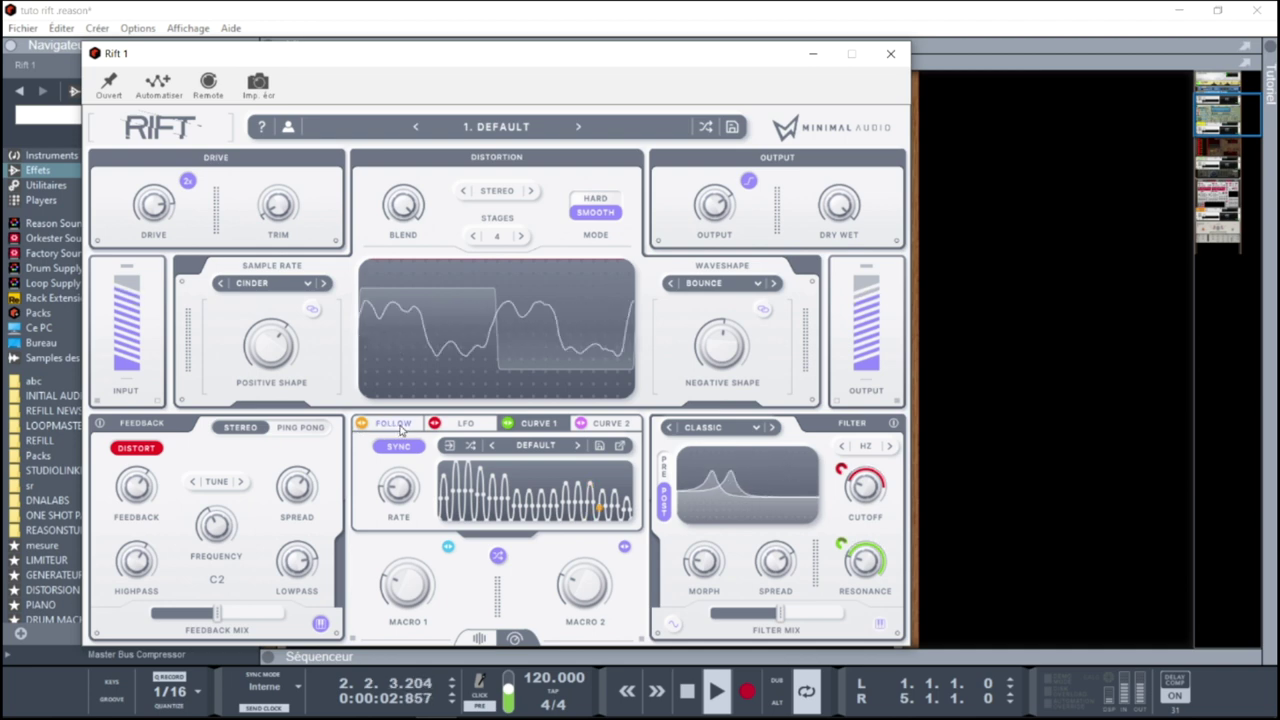
mouse_move(306, 381)
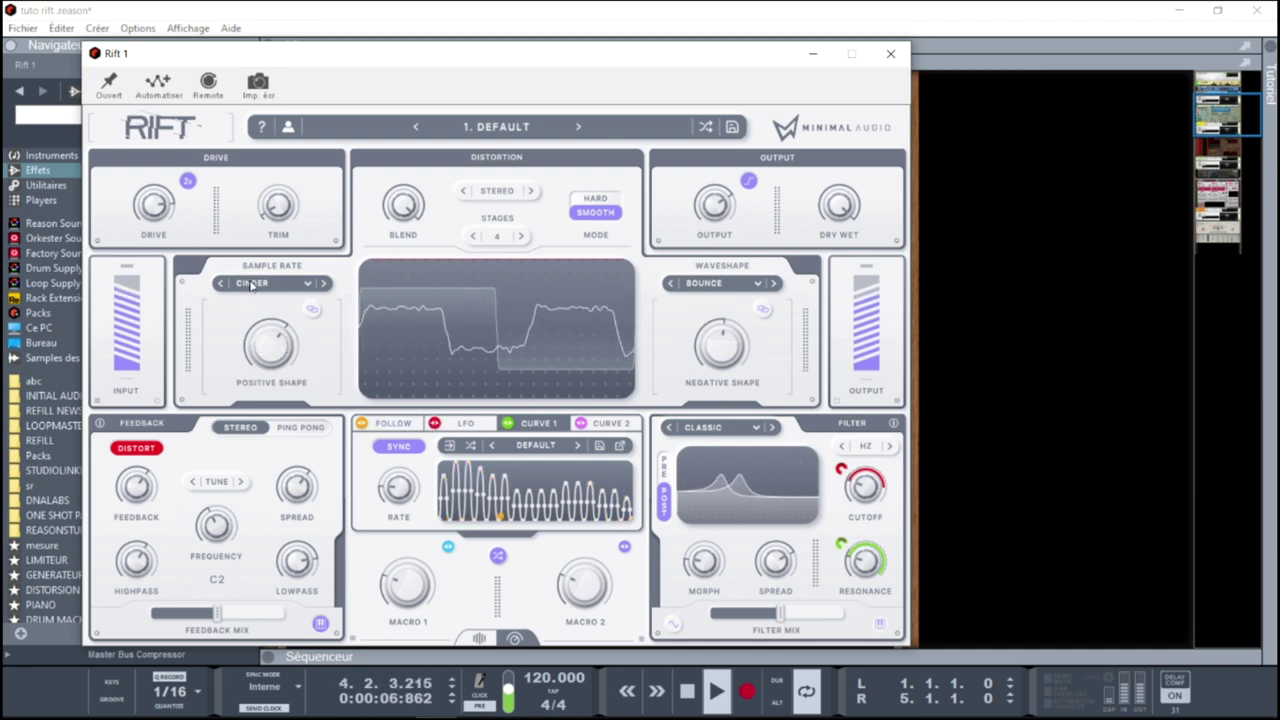
mouse_move(167, 207)
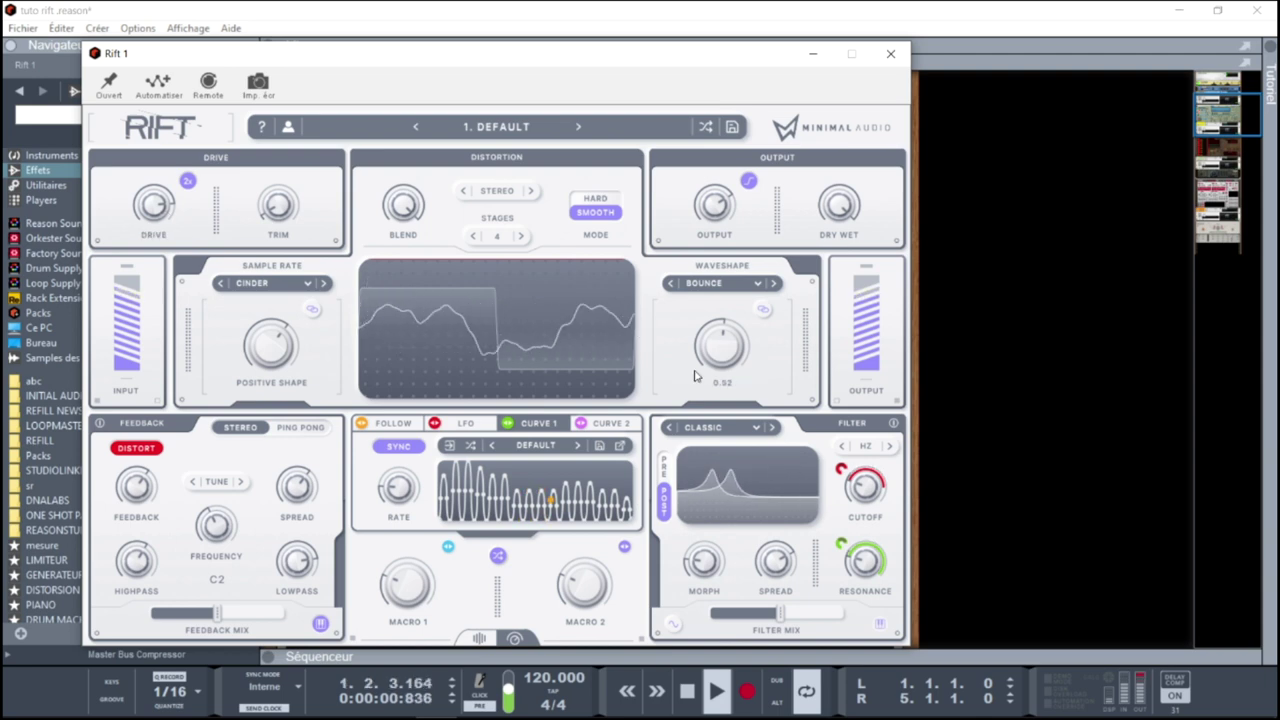
mouse_move(405, 508)
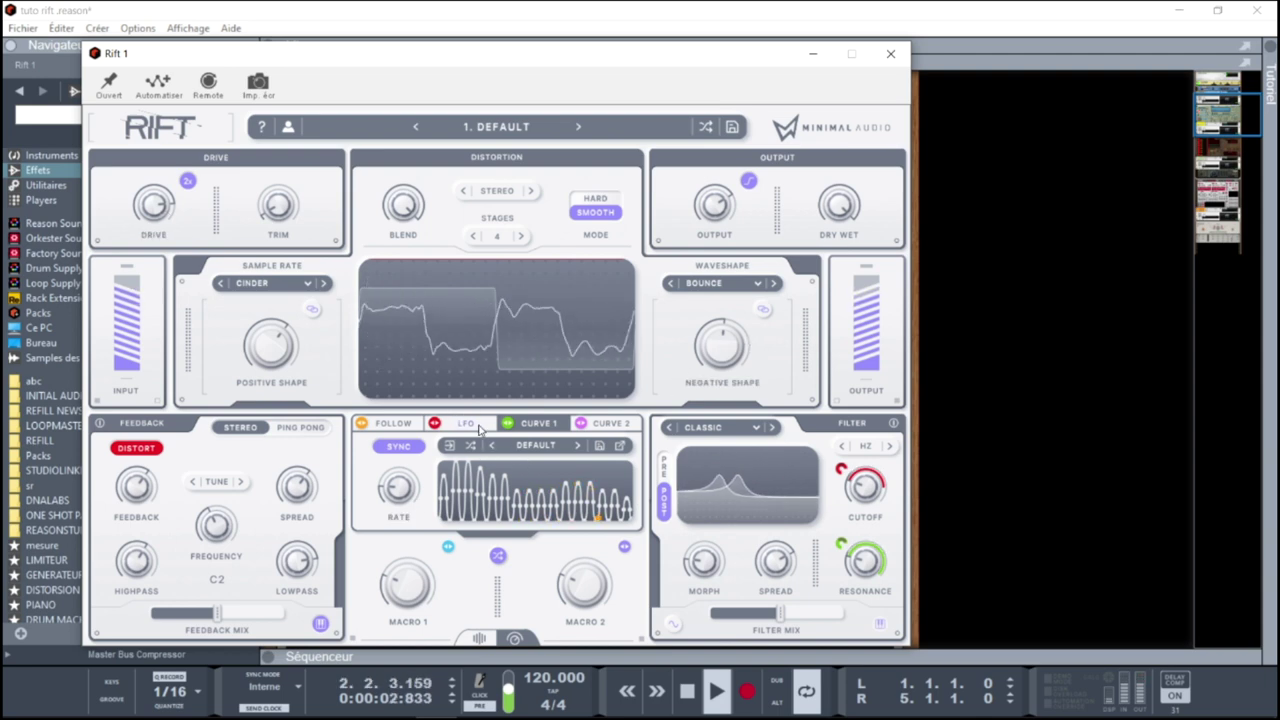
Show the Curve 2 modulator and assign it to the positive shape amount
left_click(611, 424)
mouse_move(395, 492)
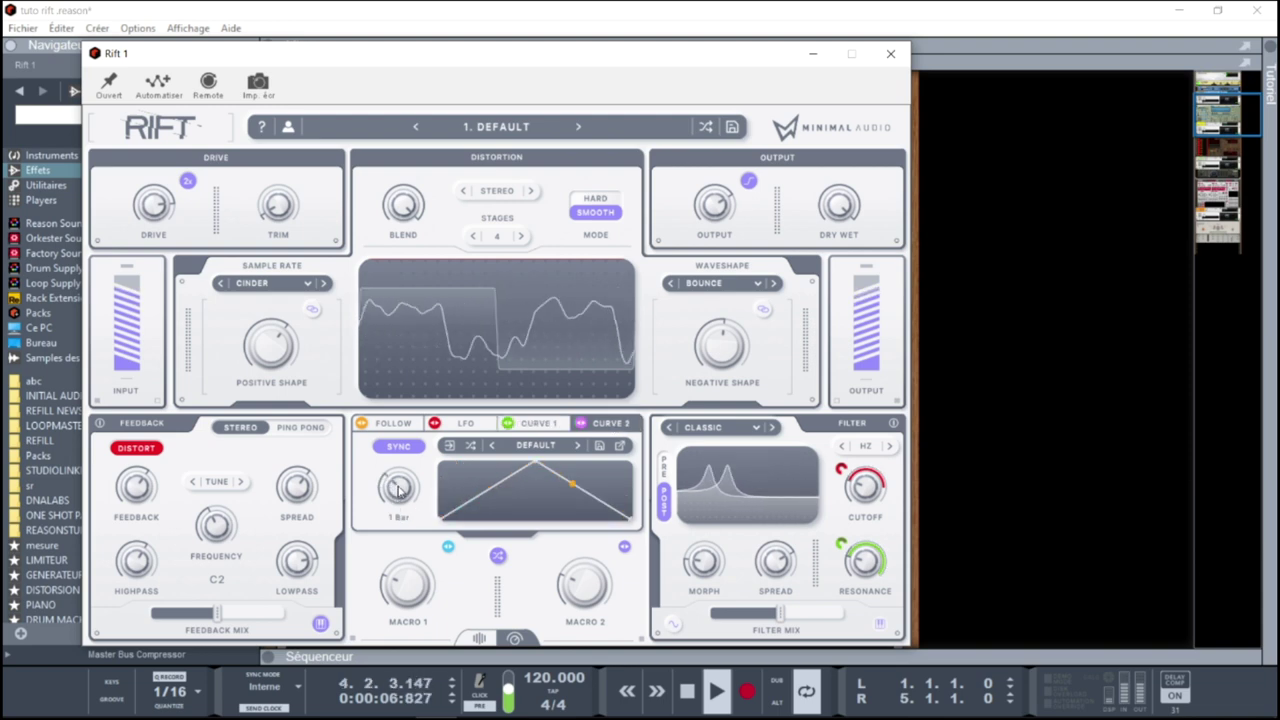
mouse_move(268, 355)
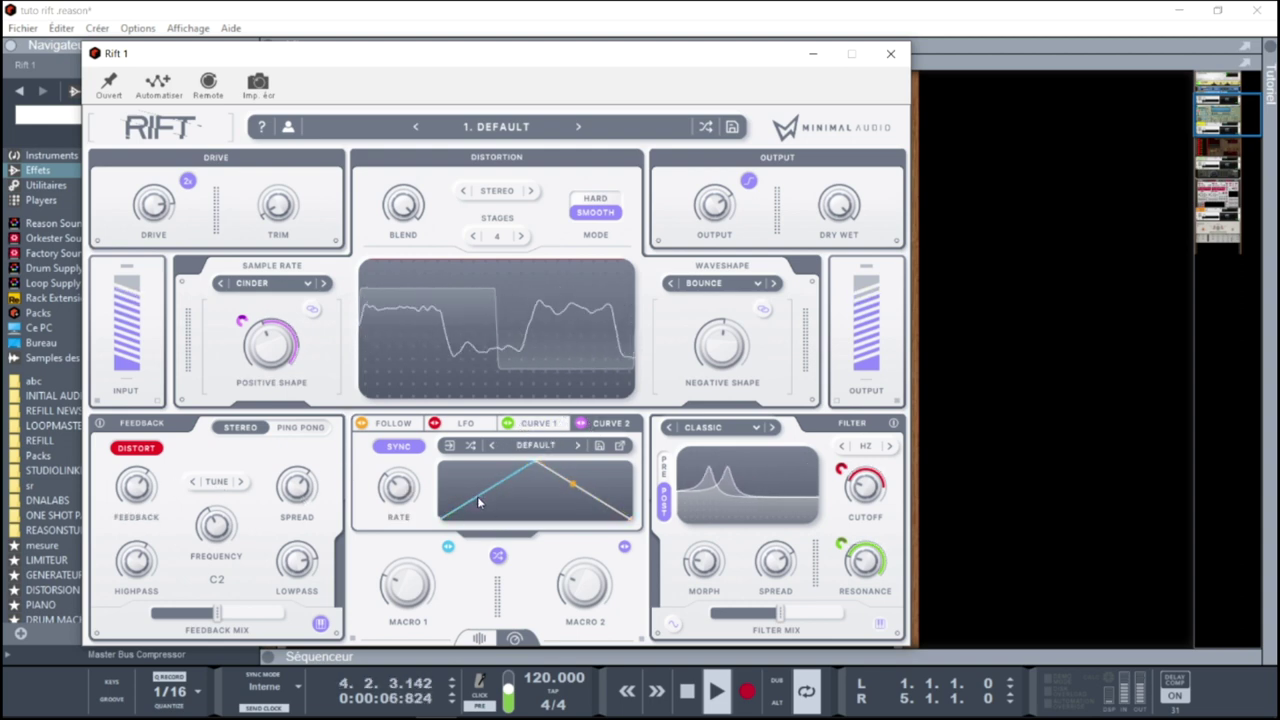
Add a low point on each slope of Curve 2 to narrow it into a central peak
left_click_drag(477, 496, 498, 516)
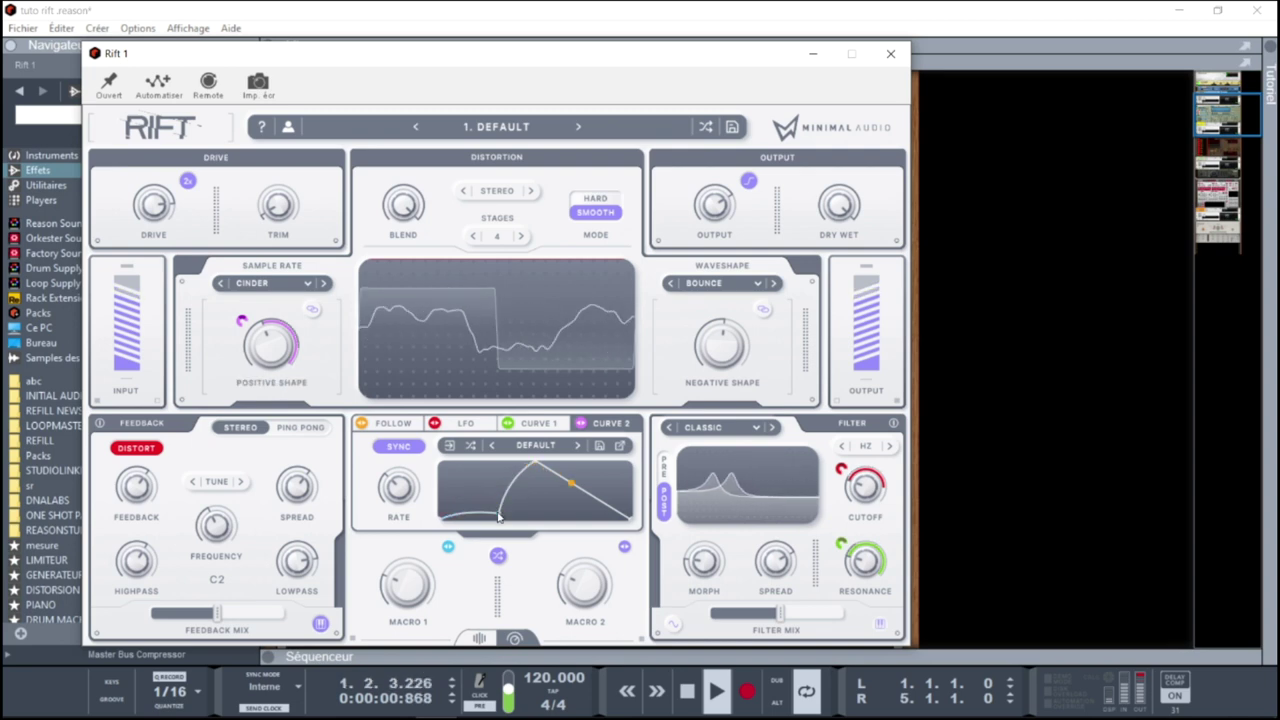
left_click_drag(577, 492, 566, 508)
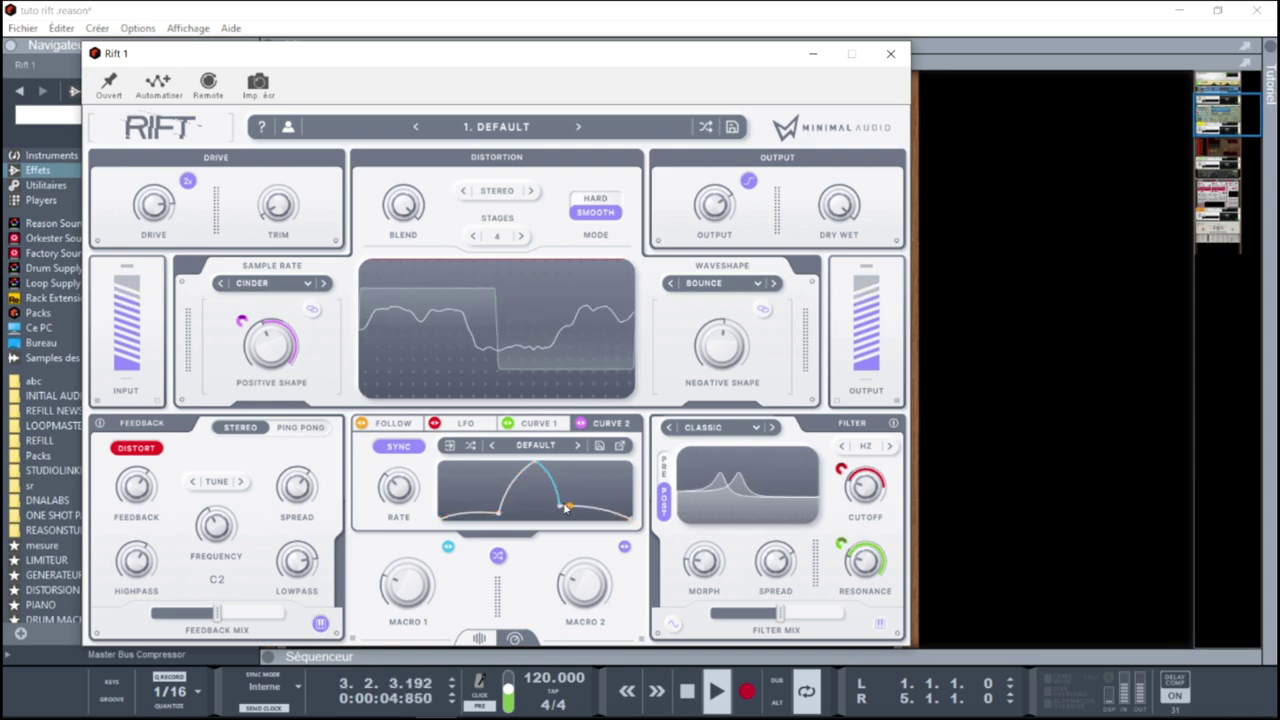
Switch off the Feedback and Filter sections and try adjusting Curve 2's rate
left_click(100, 424)
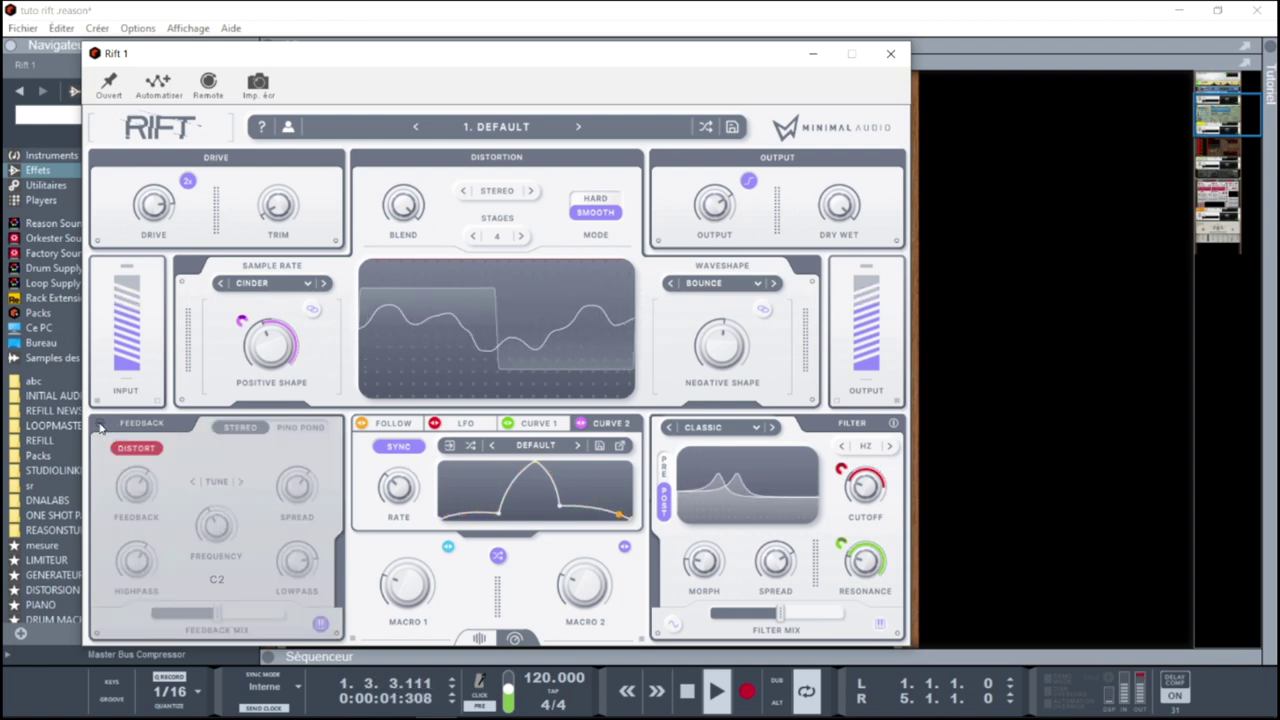
left_click(895, 424)
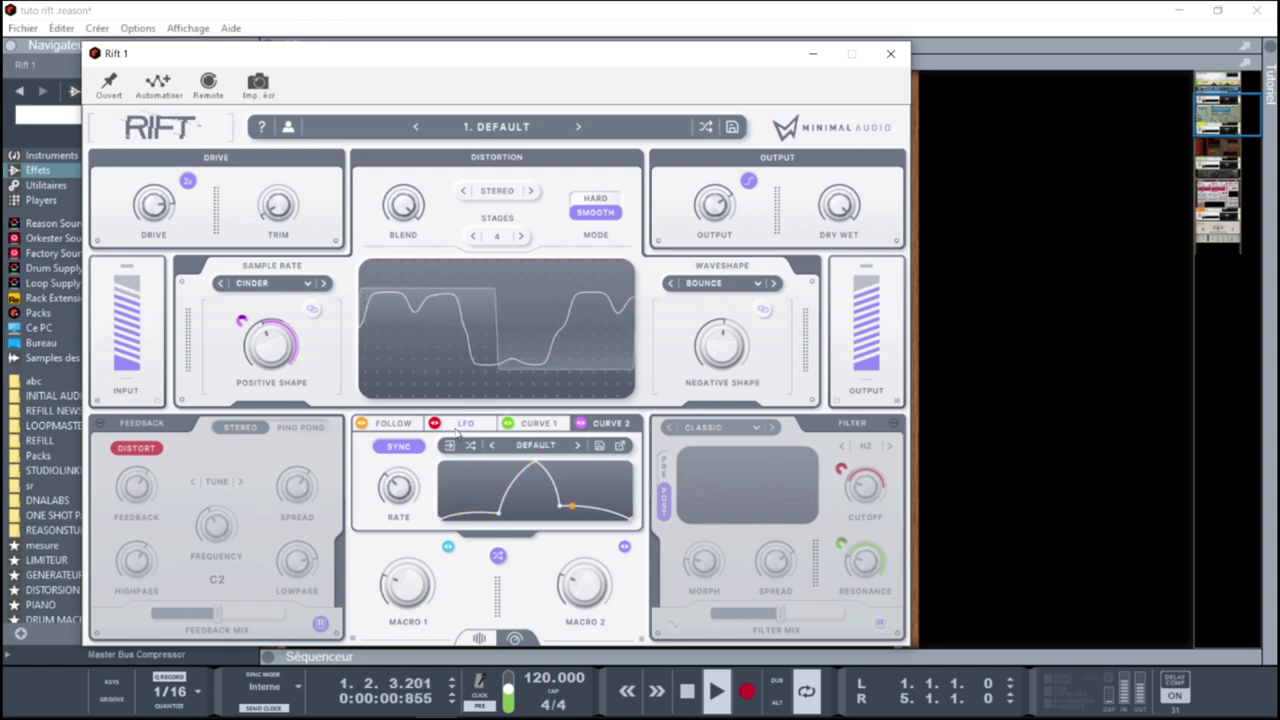
left_click_drag(402, 497, 402, 470)
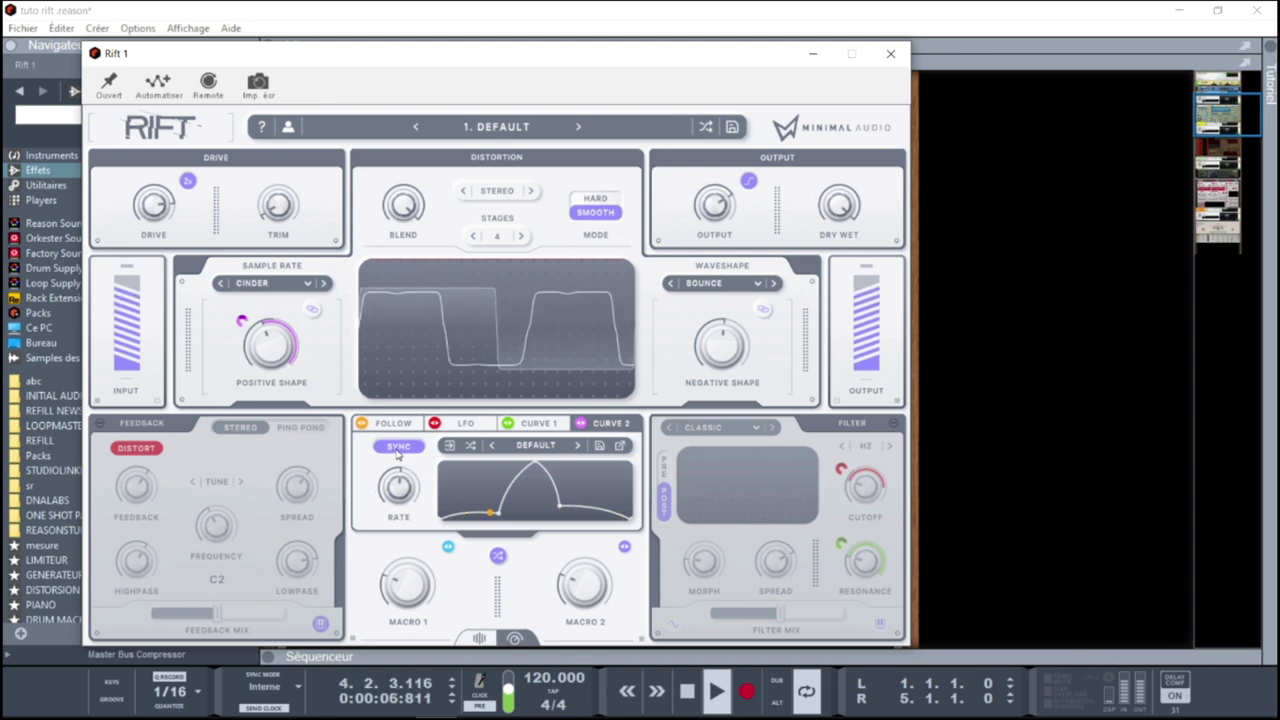
Assign Curve 1 as a second modulator of the positive shape and raise its modulation amount
left_click(539, 424)
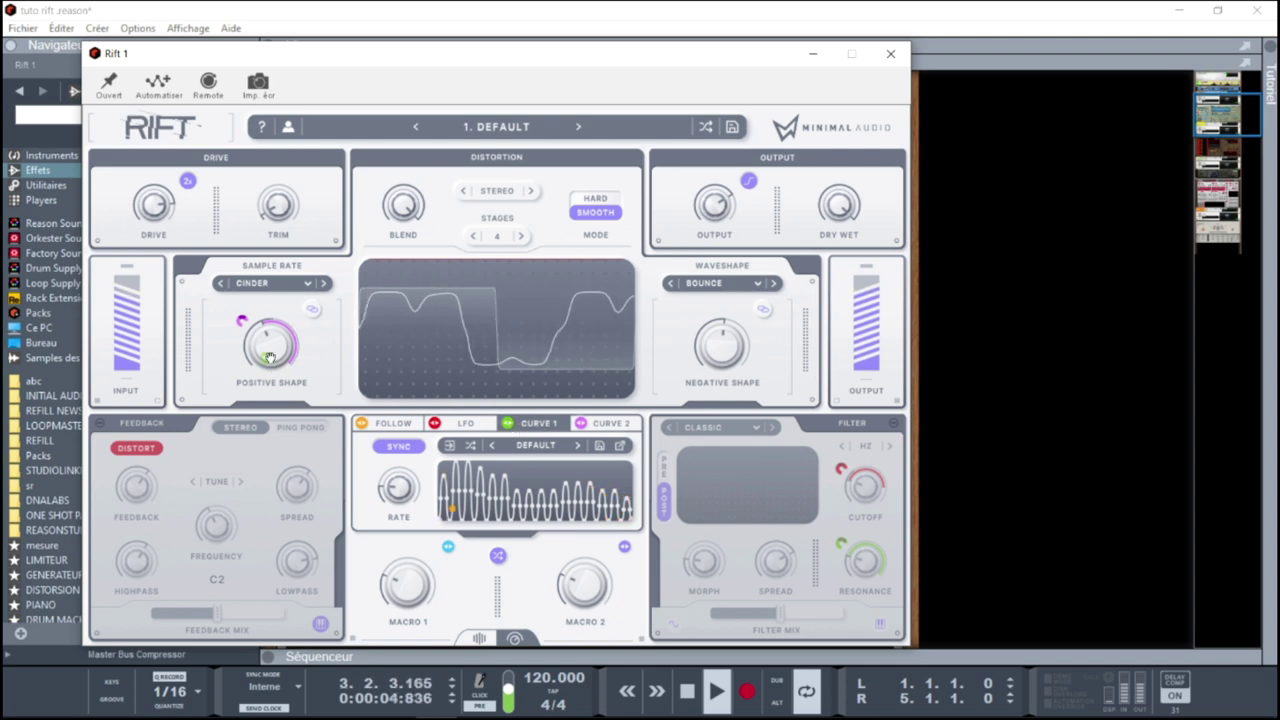
mouse_move(228, 318)
left_click_drag(230, 320, 234, 312)
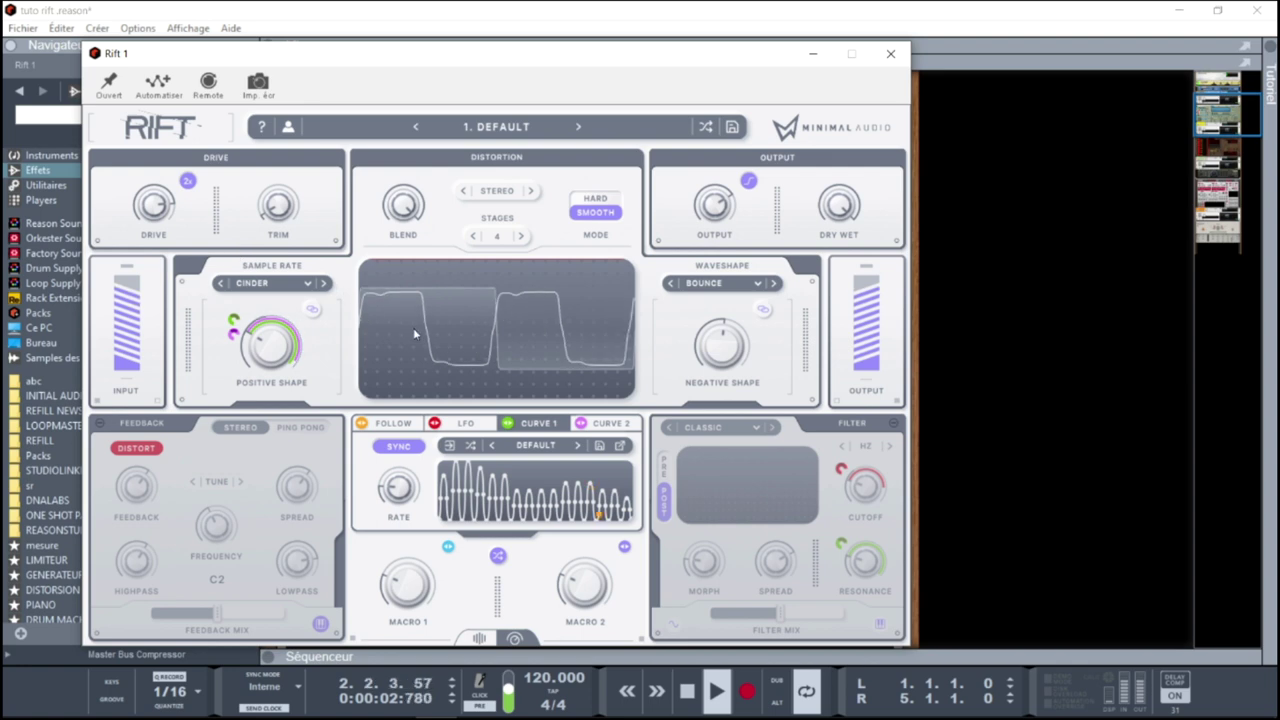
Vary Curve 1's synced rate and change the positive shape's distortion type to Modem
mouse_move(427, 465)
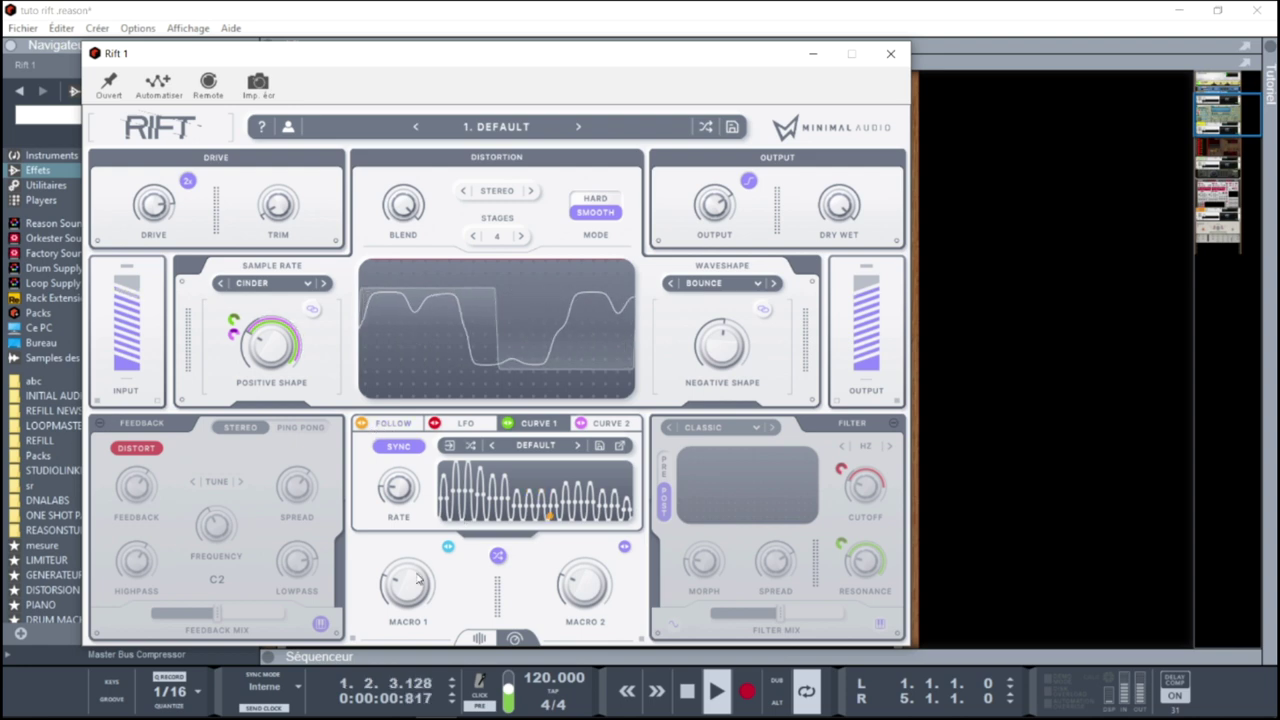
mouse_move(399, 486)
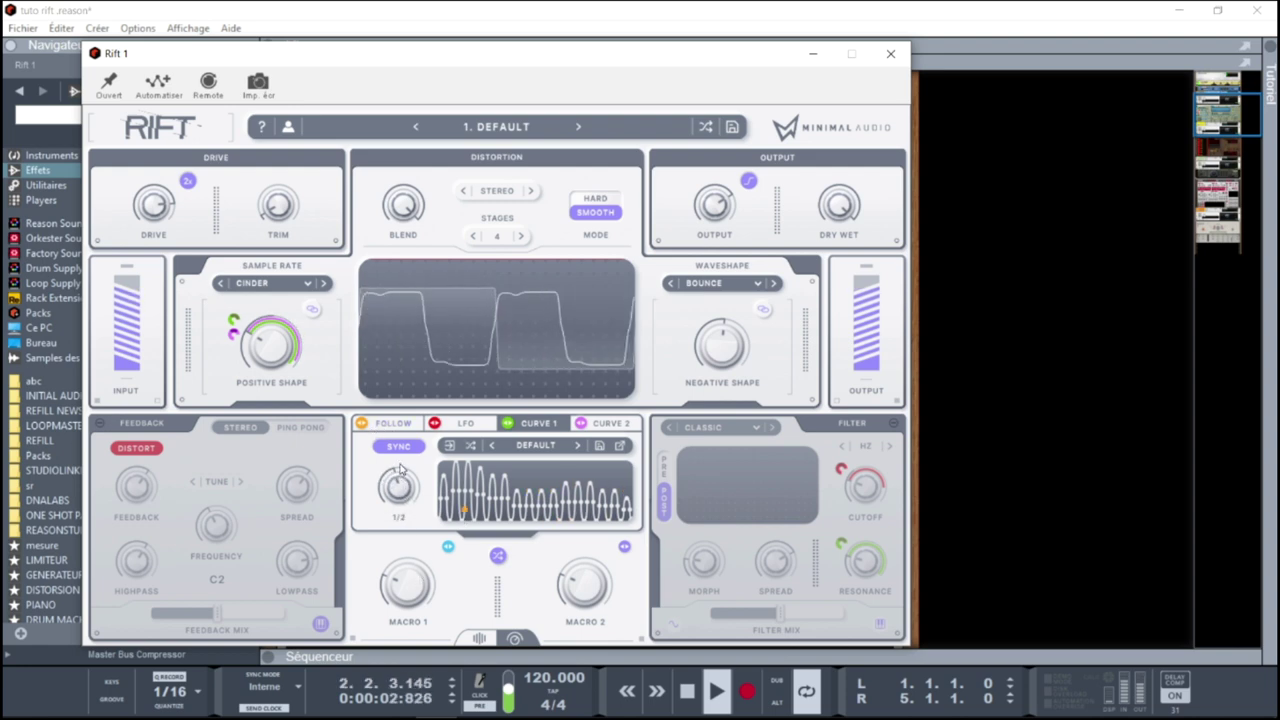
left_click_drag(399, 486, 401, 524)
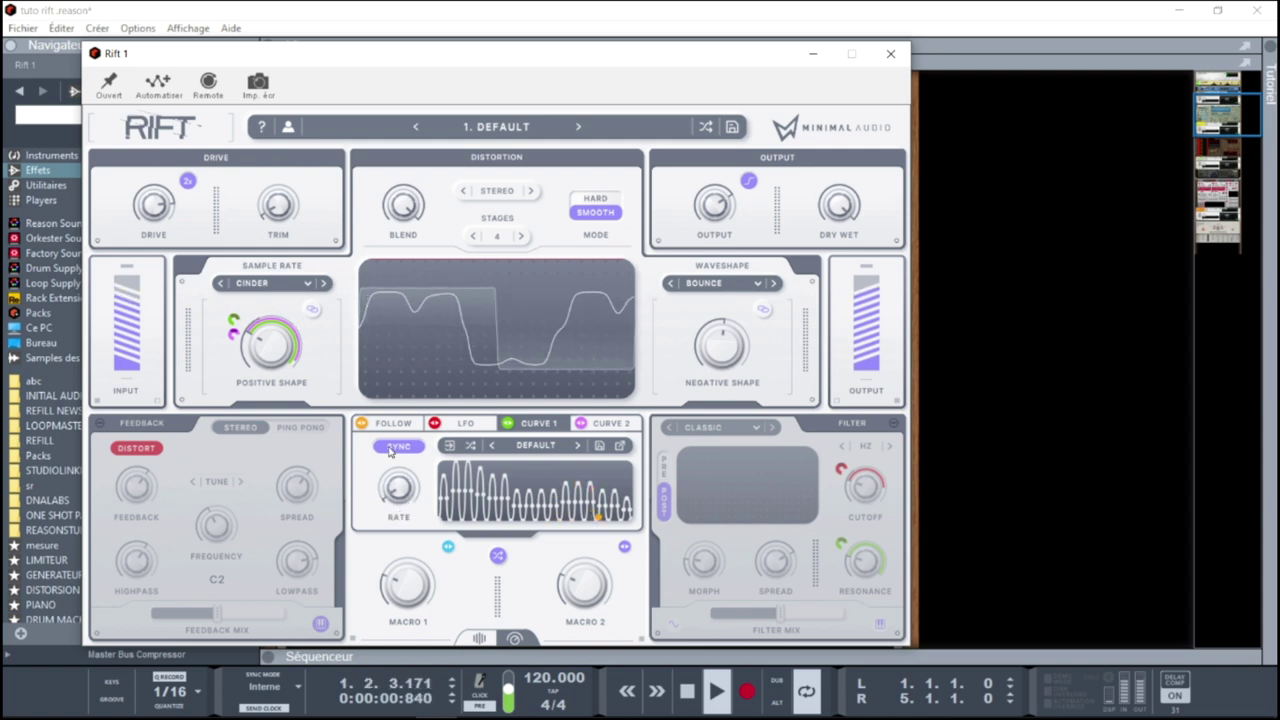
left_click(324, 284)
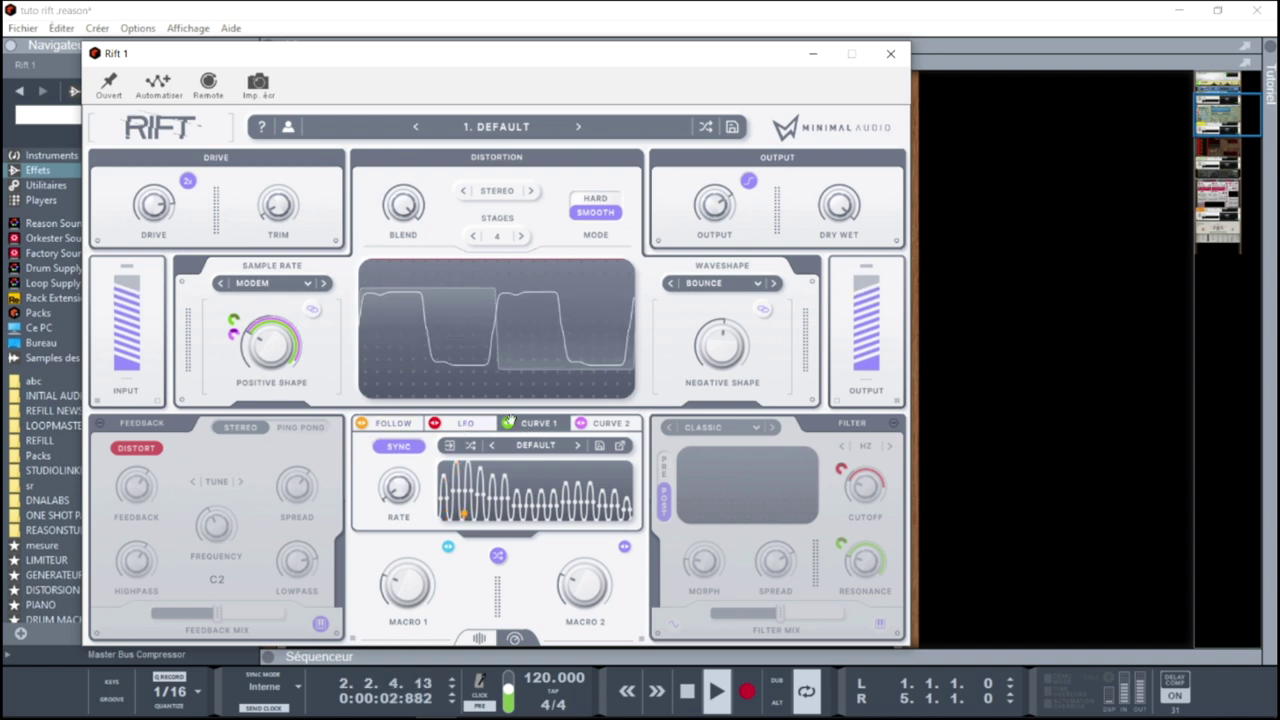
Assign Curve 1 as a modulator of the Drive amount and adjust the positive shape
mouse_move(153, 206)
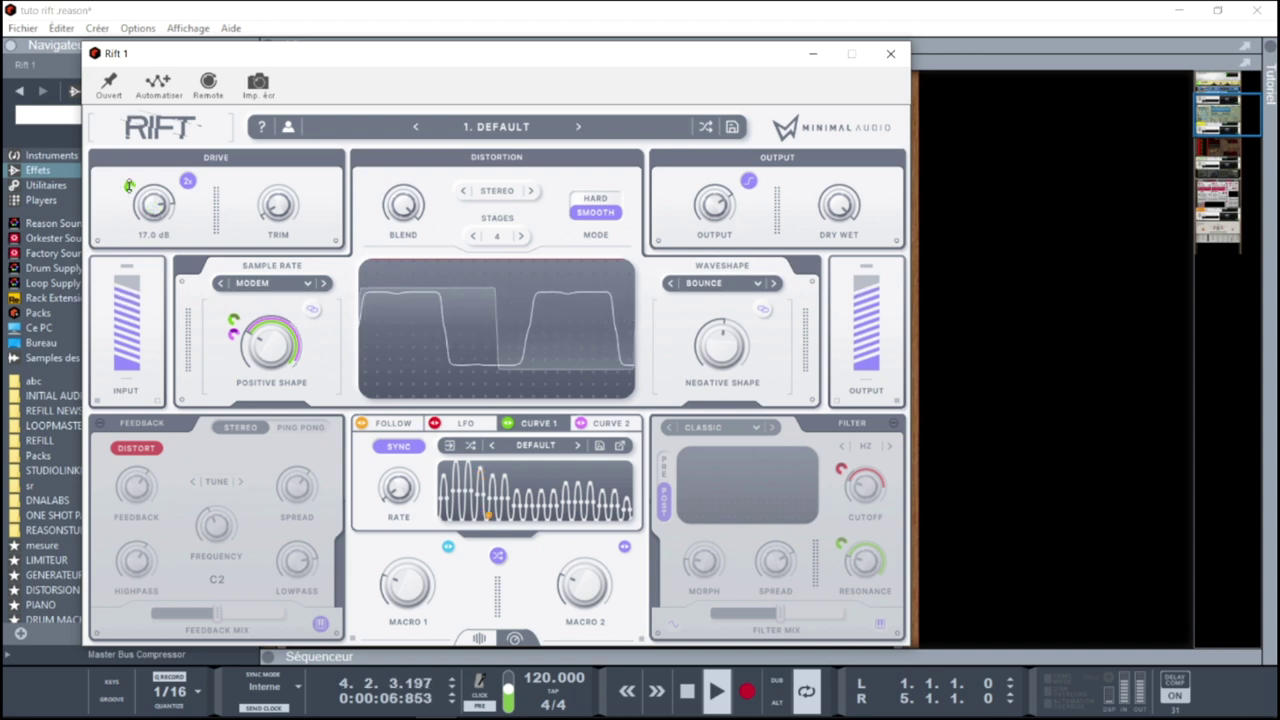
left_click_drag(153, 205, 127, 164)
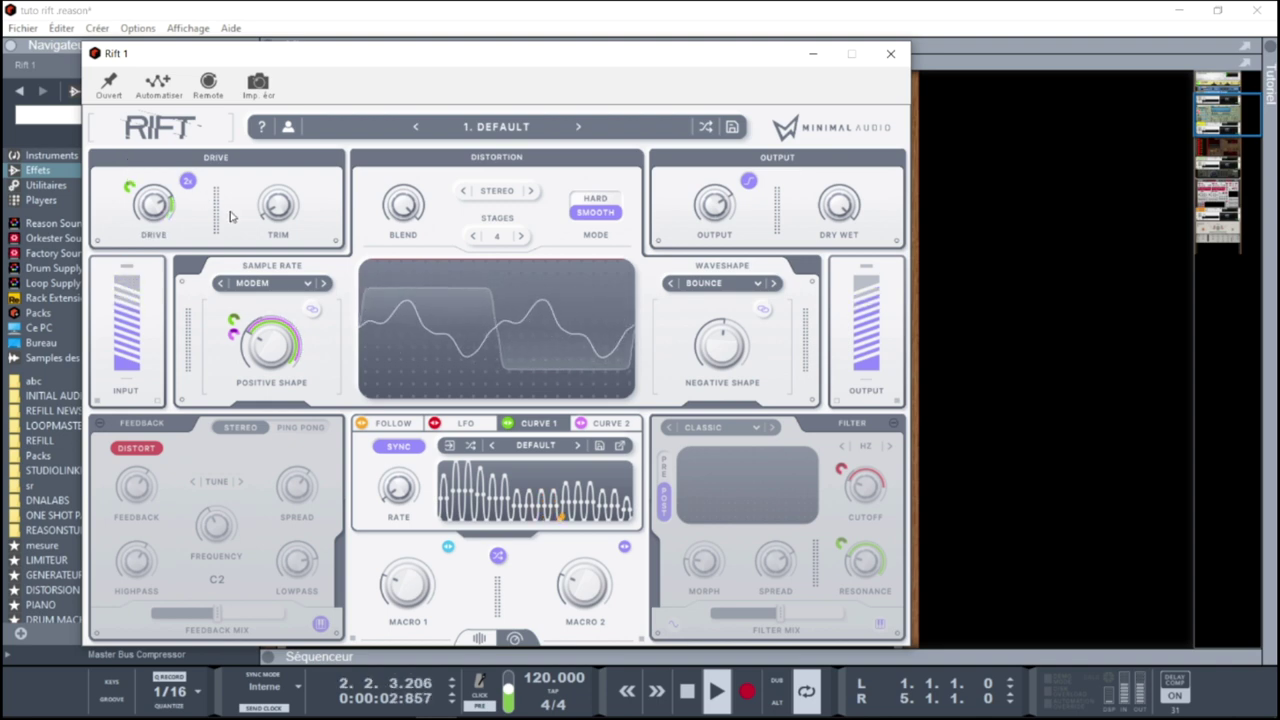
left_click_drag(272, 326, 281, 334)
scroll(281, 334, "up", 3)
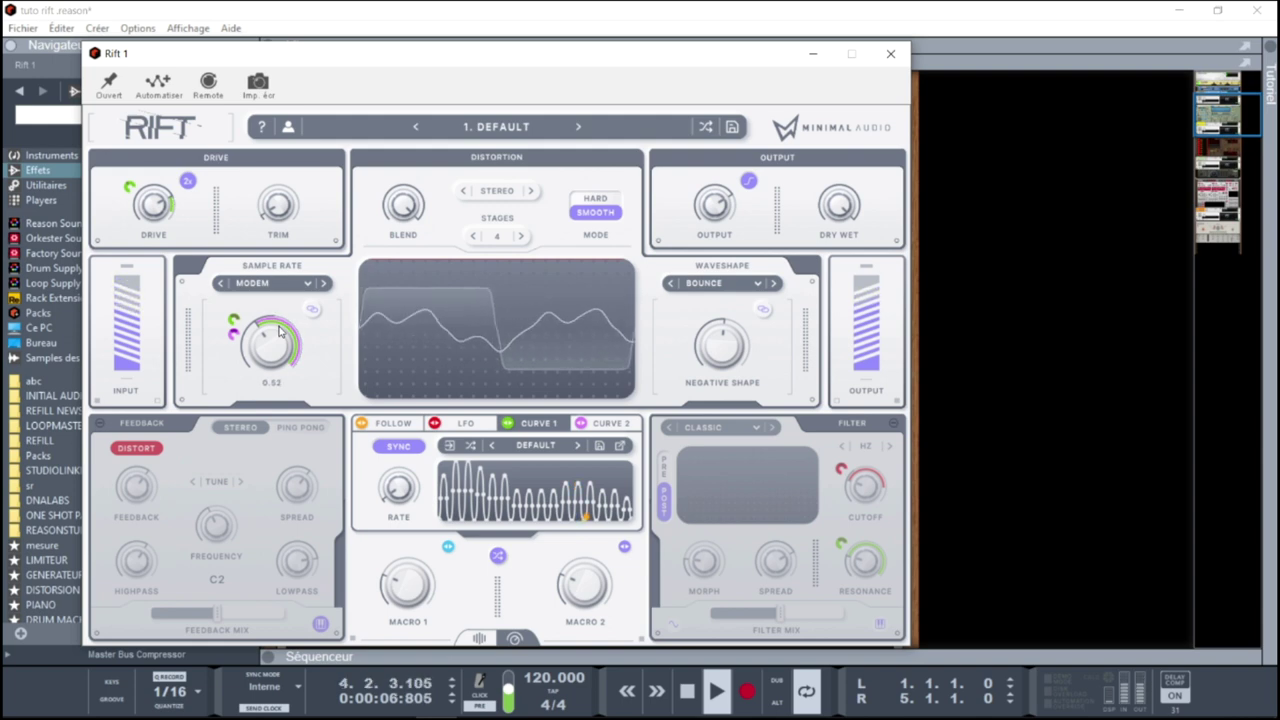
Assign Curve 2 as a modulator of the negative shape with a raised amount, and adjust the Drive
left_click(603, 425)
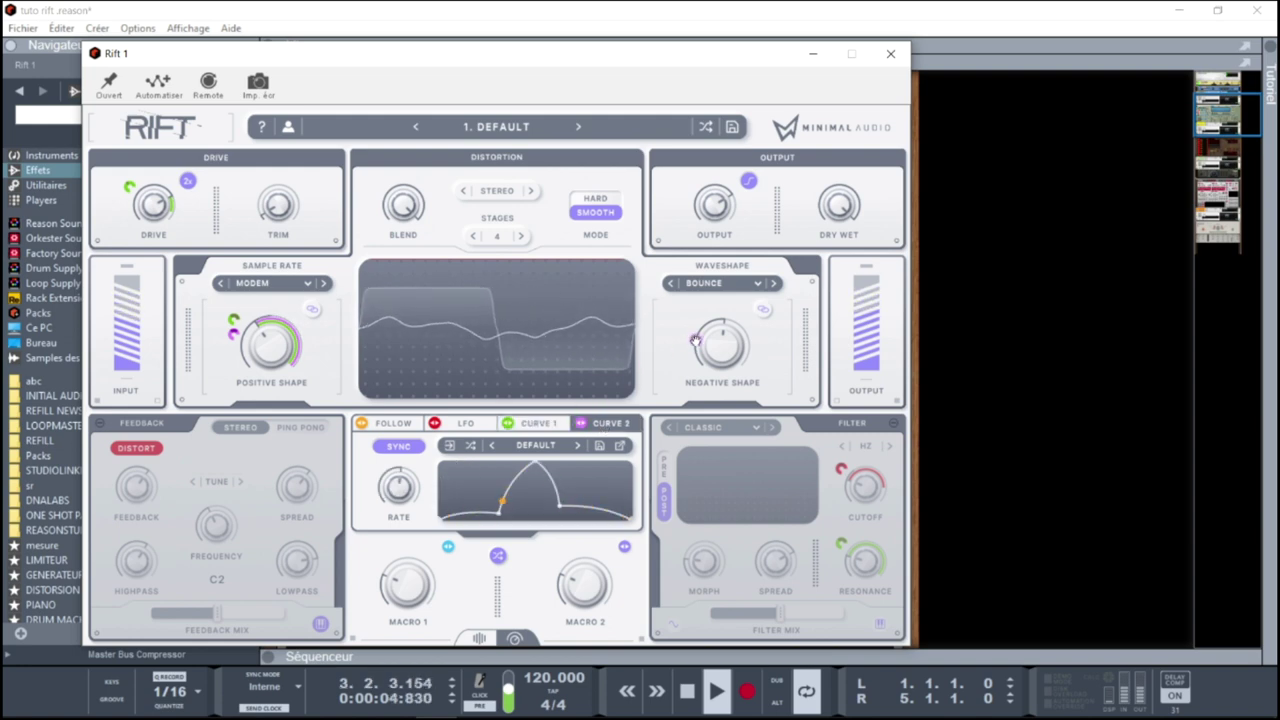
mouse_move(714, 335)
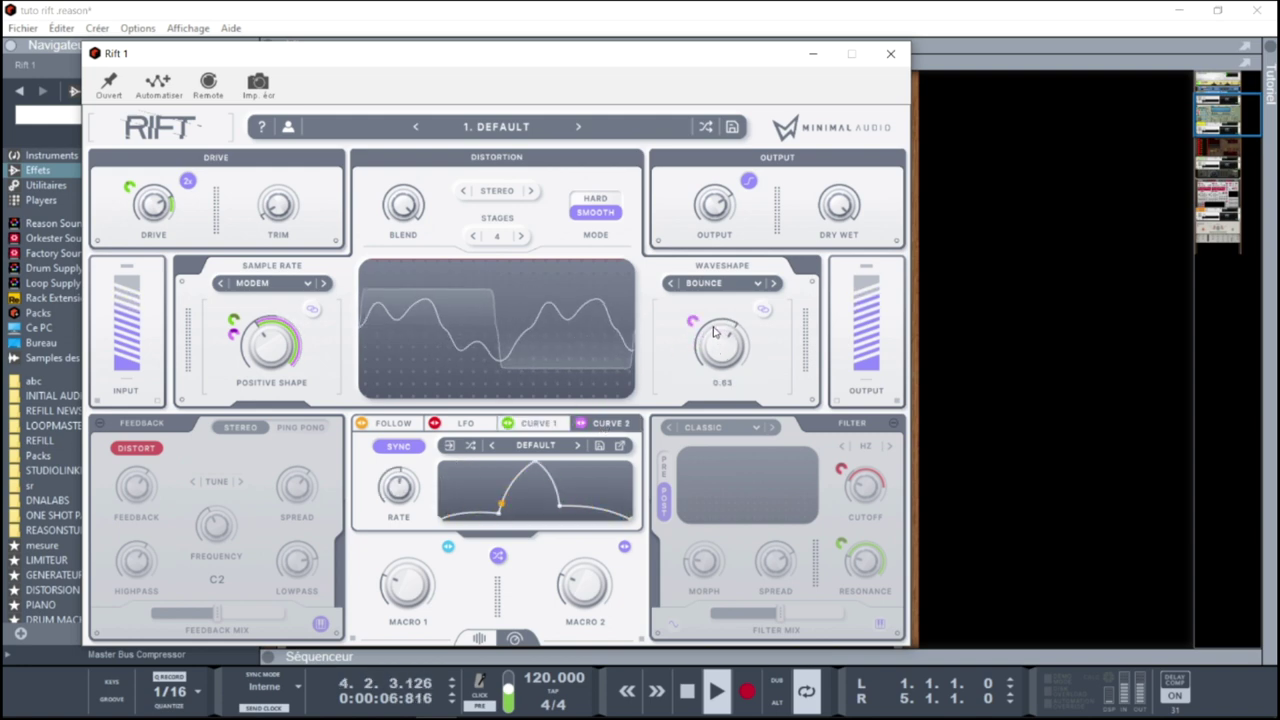
left_click_drag(714, 333, 726, 365)
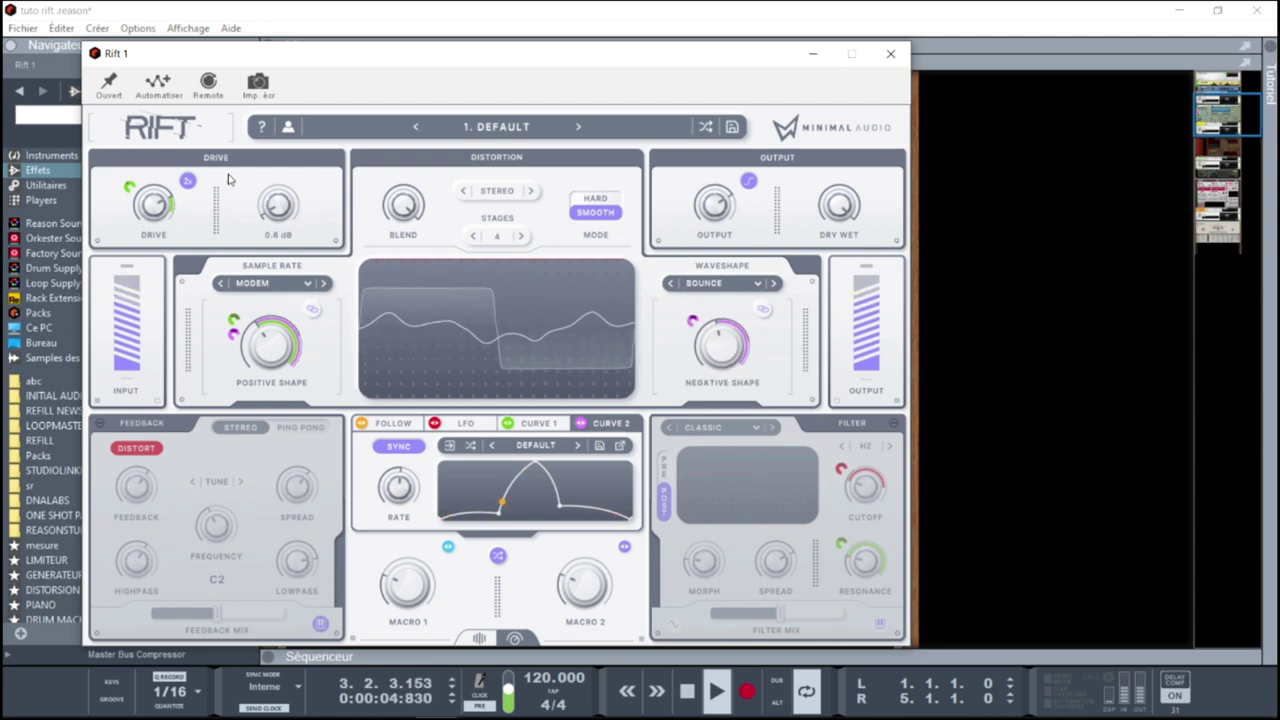
mouse_move(160, 206)
left_mouse_down()
mouse_move(170, 224)
mouse_move(170, 212)
left_mouse_up()
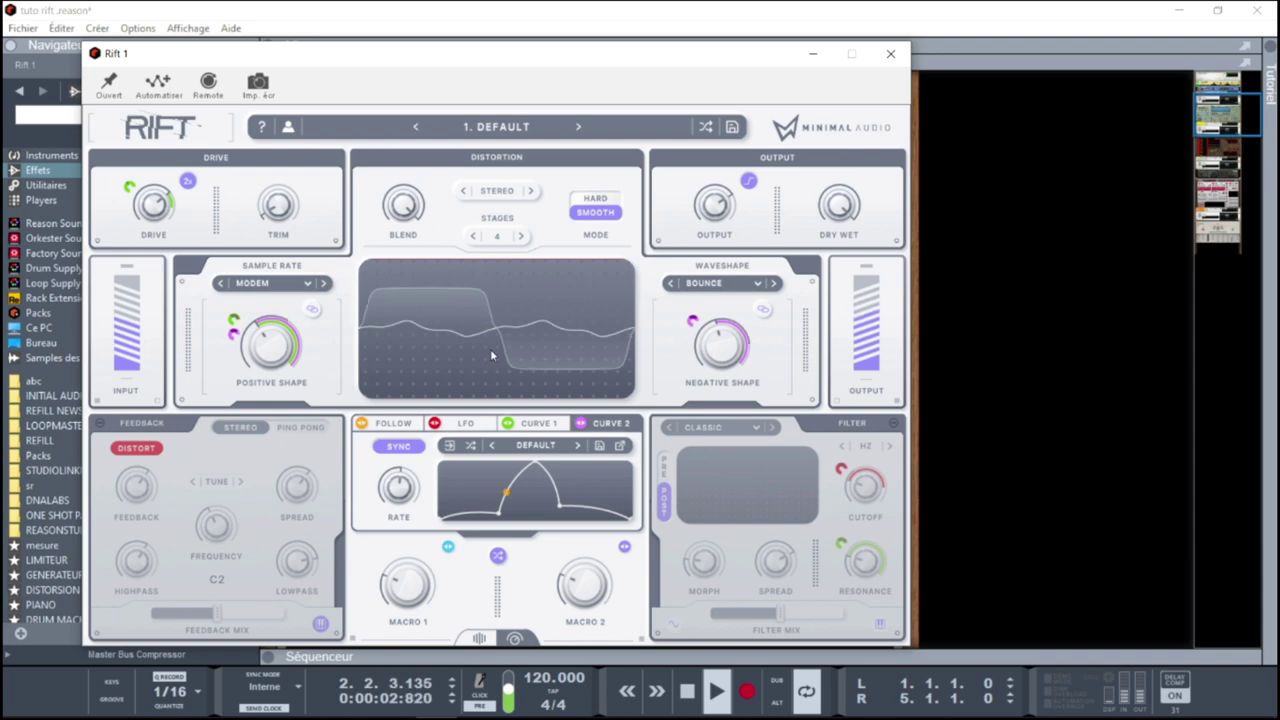
Turn the Feedback and Filter sections back on
left_click(100, 424)
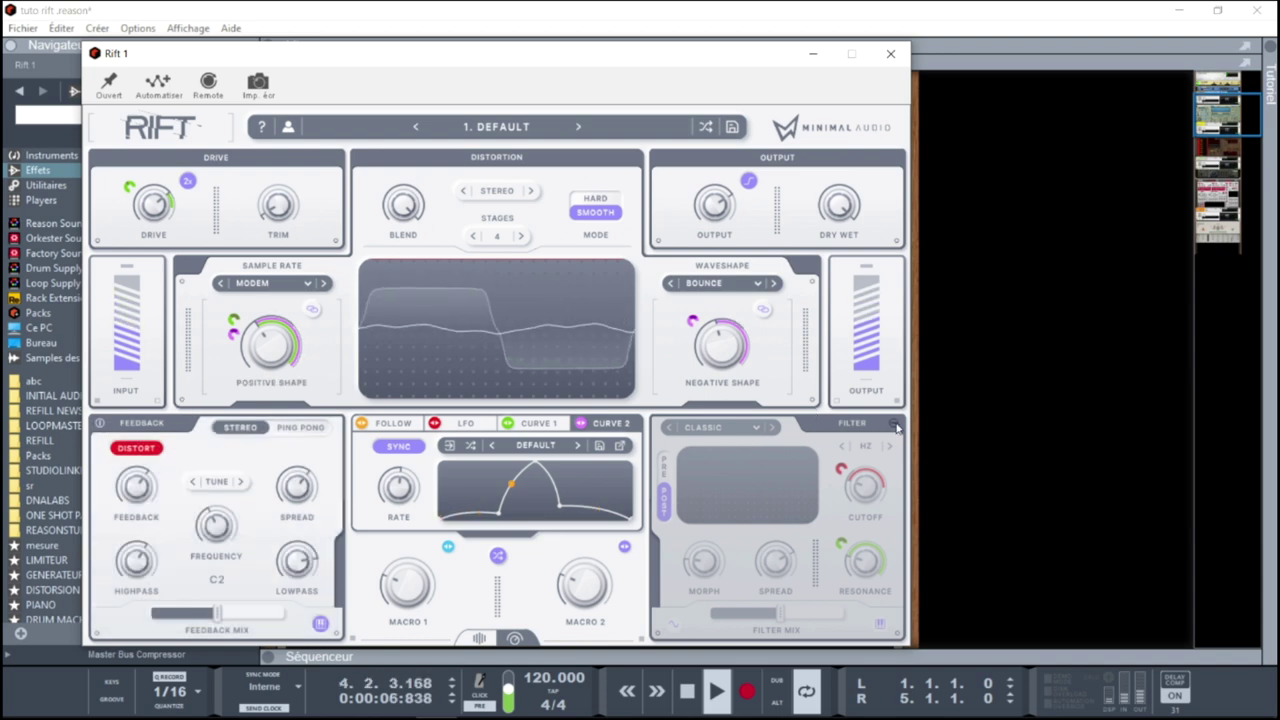
left_click(892, 424)
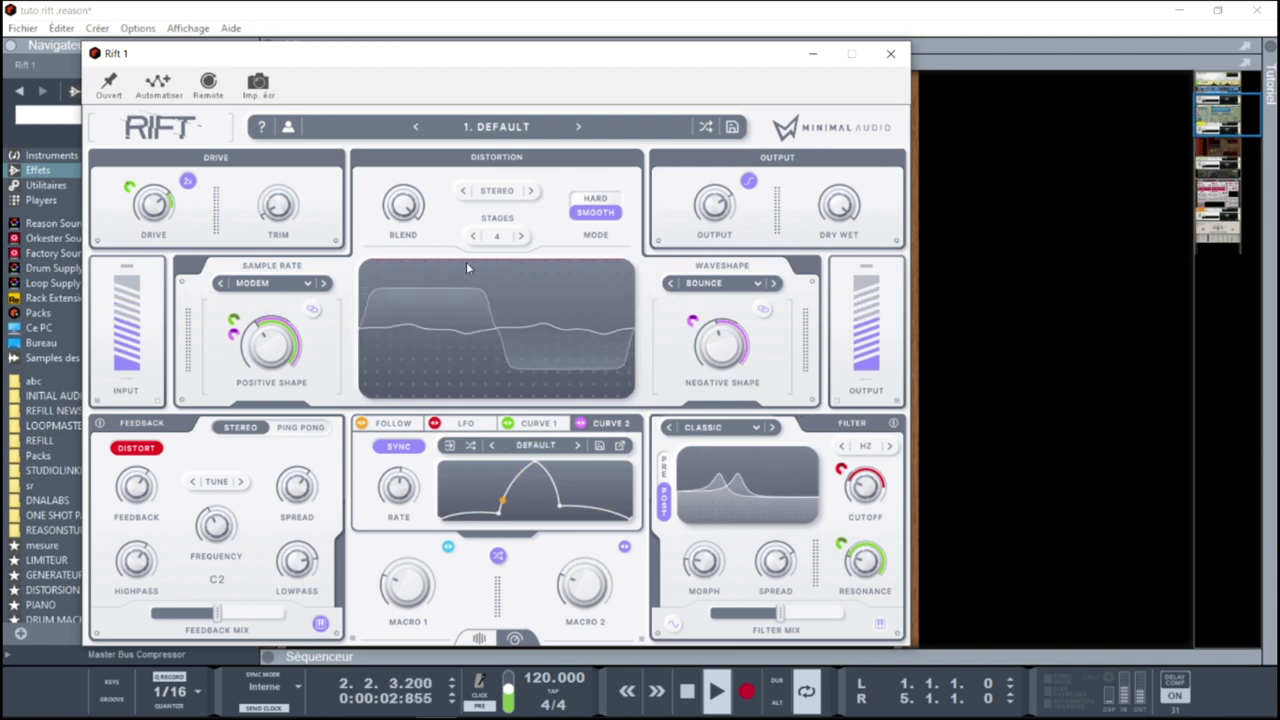
Audition the Minimal Picks presets A Lost World, Bitter Tides, Broken Replica and Bubble Cuts
left_click(497, 130)
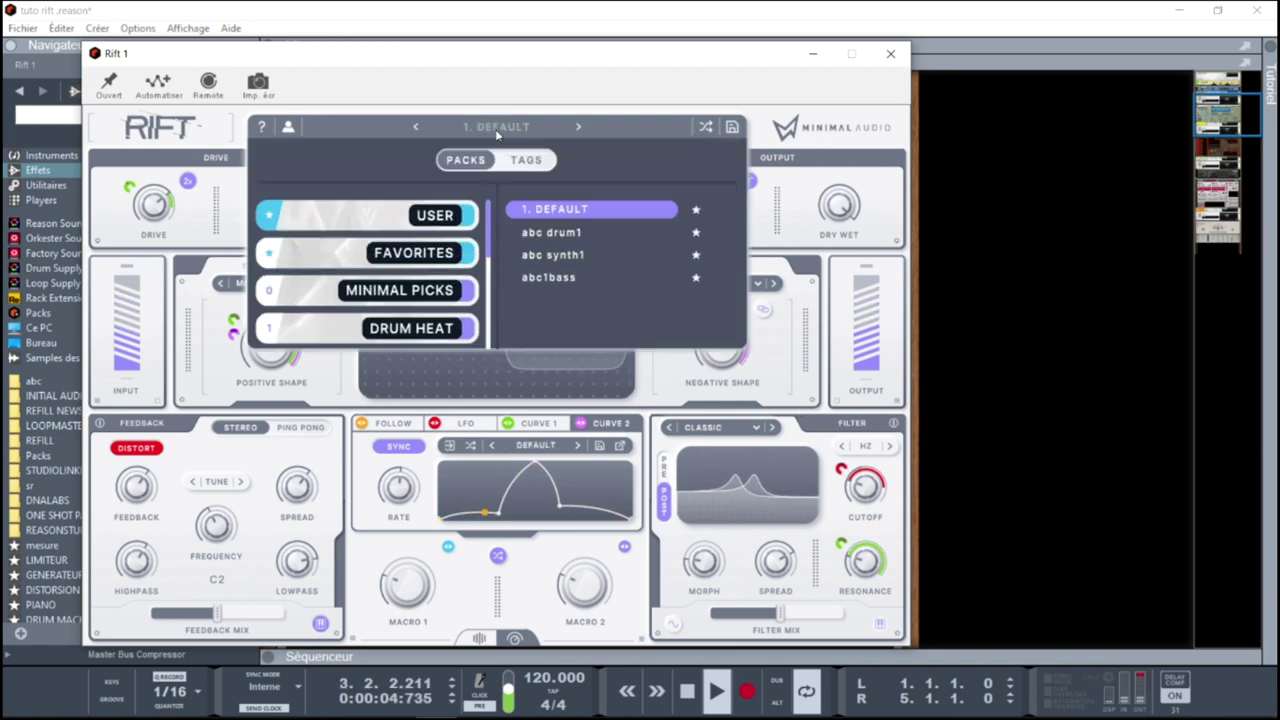
left_click(400, 290)
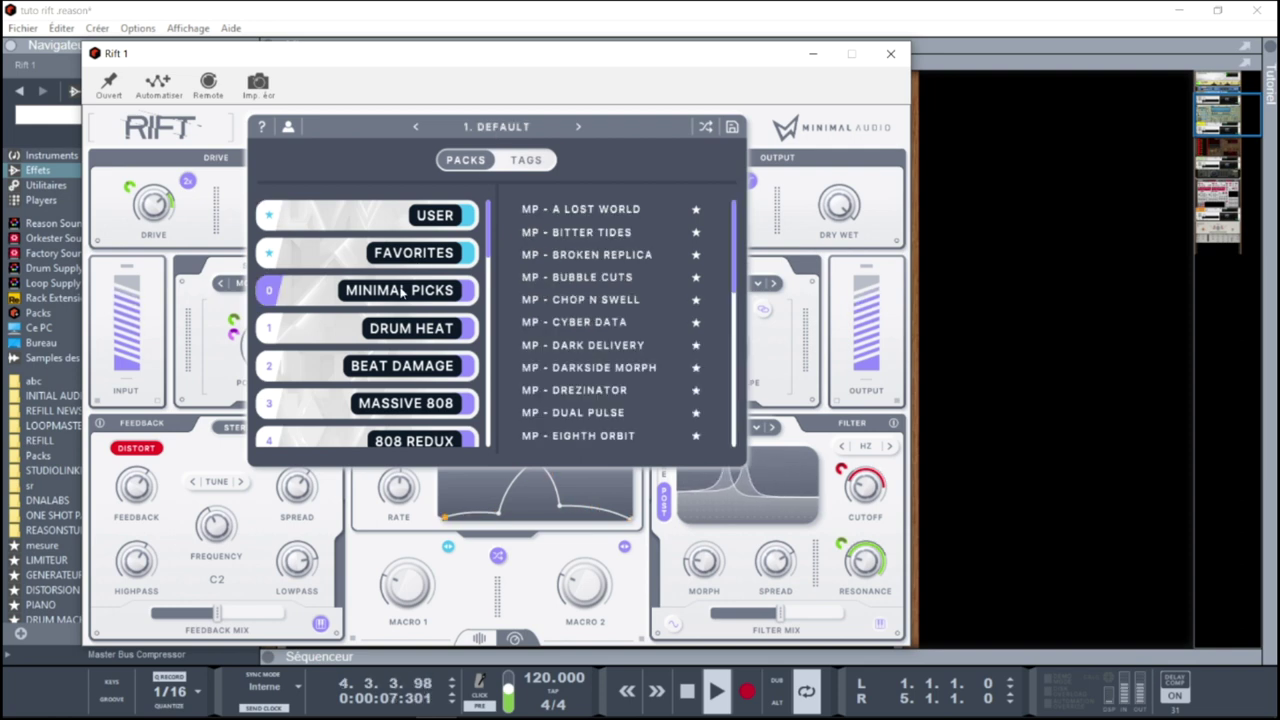
left_click(563, 211)
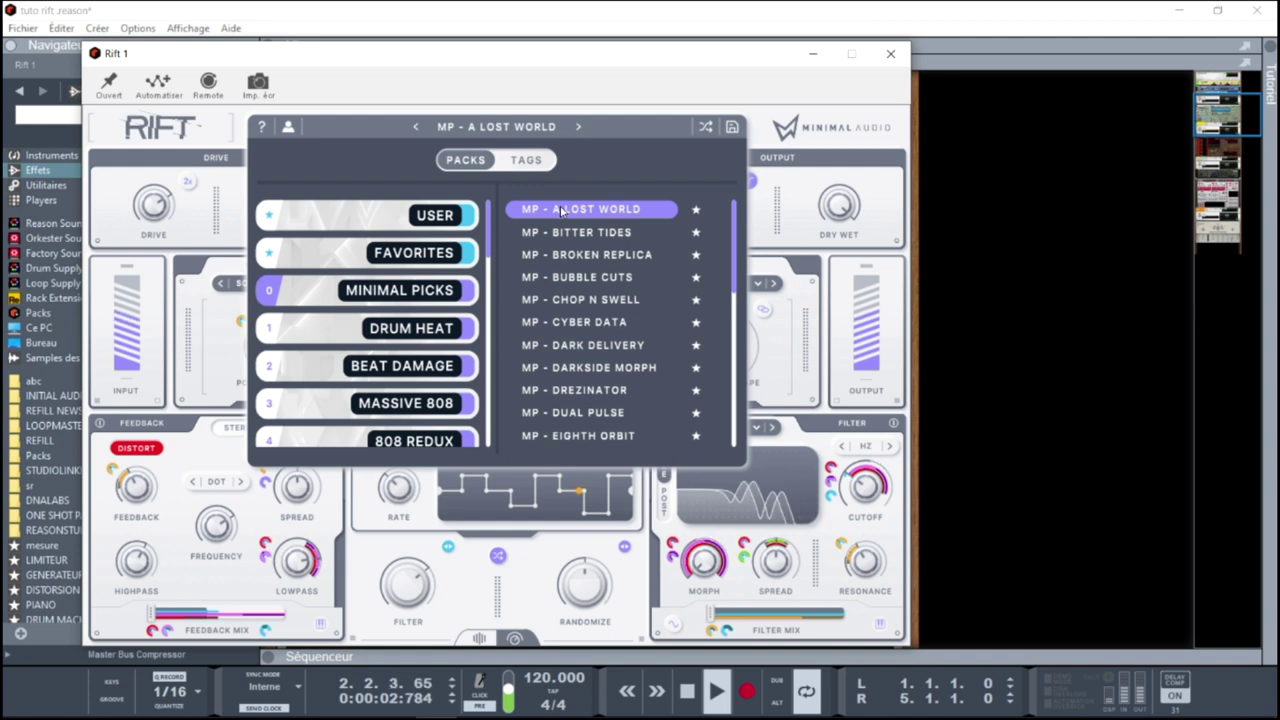
left_click(558, 236)
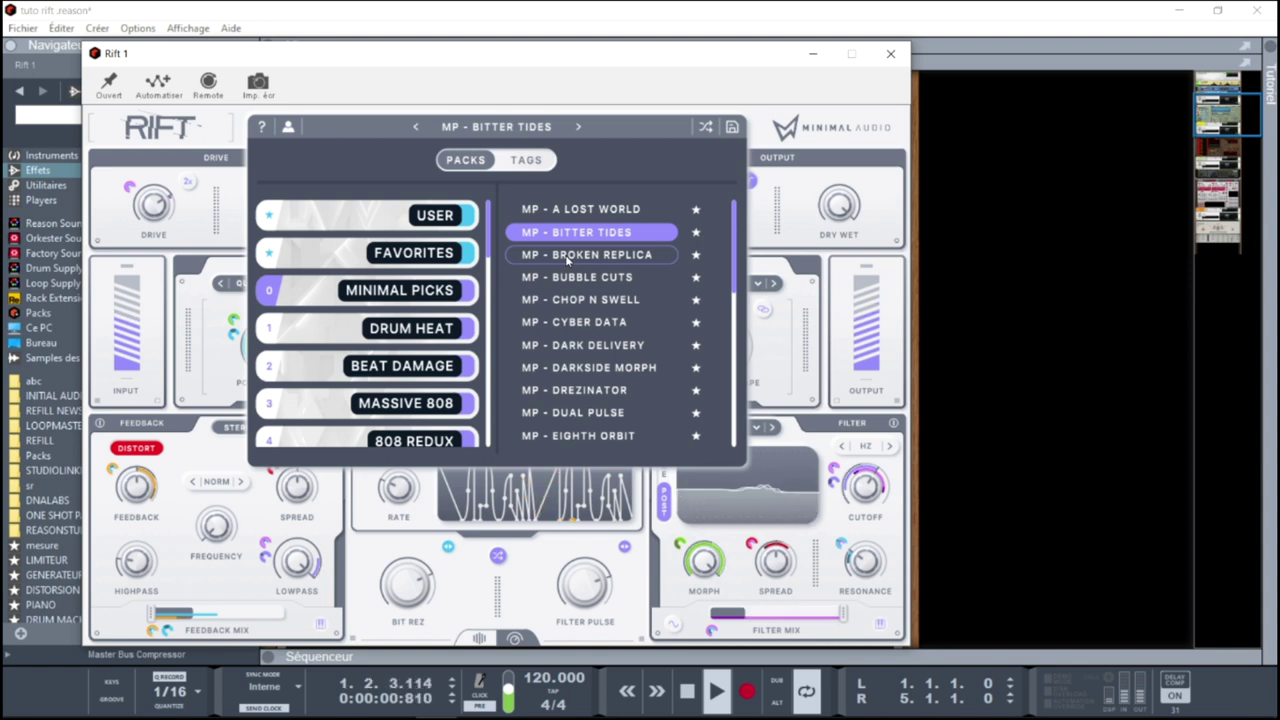
left_click(567, 256)
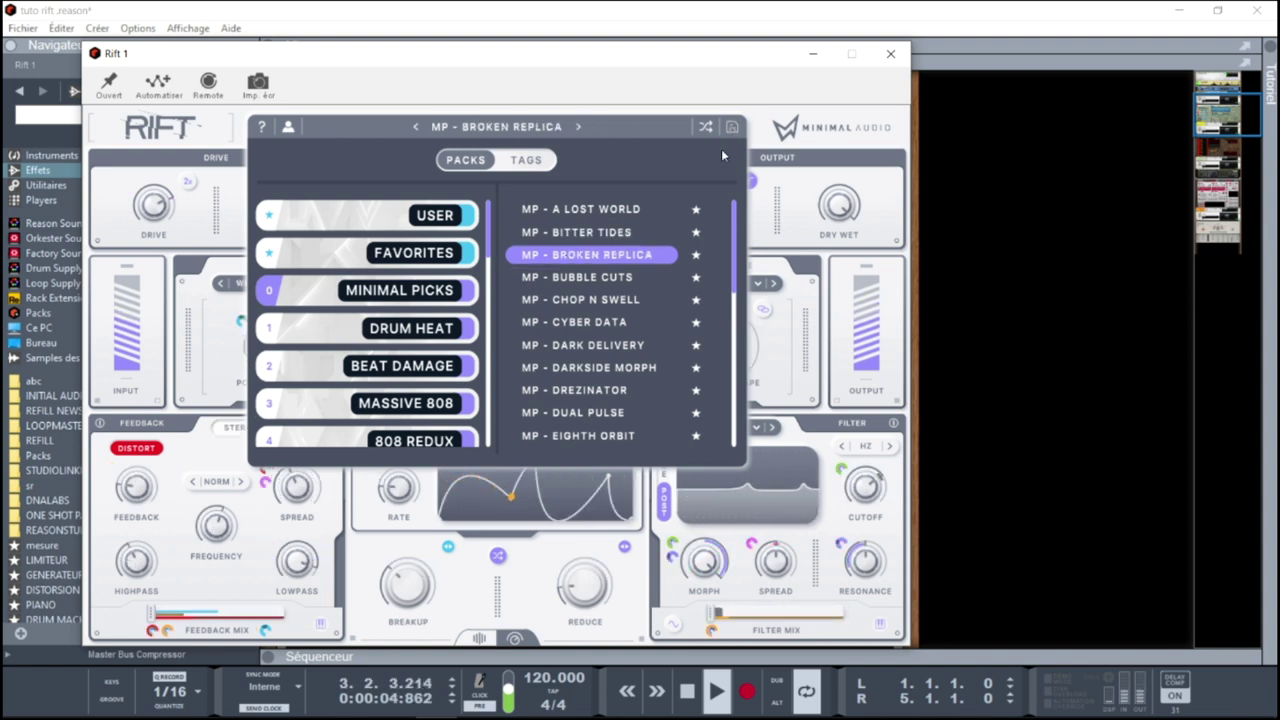
left_click(605, 281)
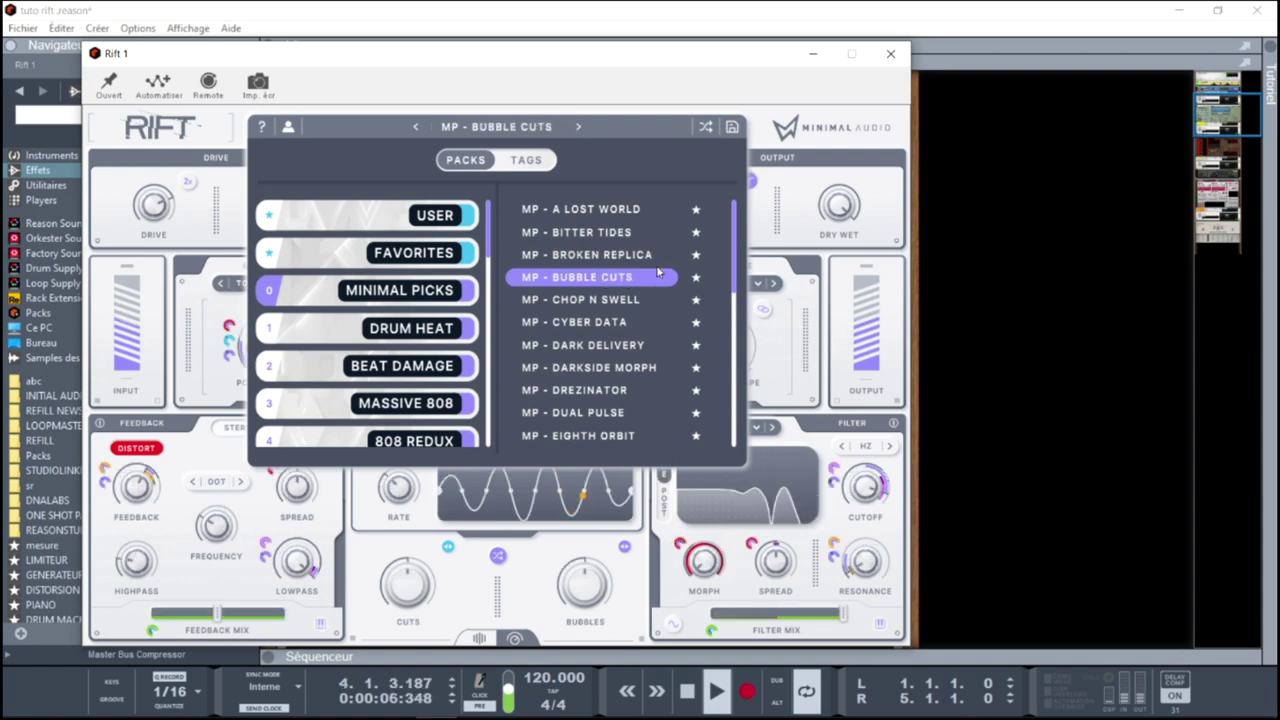
Look over the Bubble Cuts preset's distortion settings and load Dark Delivery from the Minimal Picks pack
left_click(780, 117)
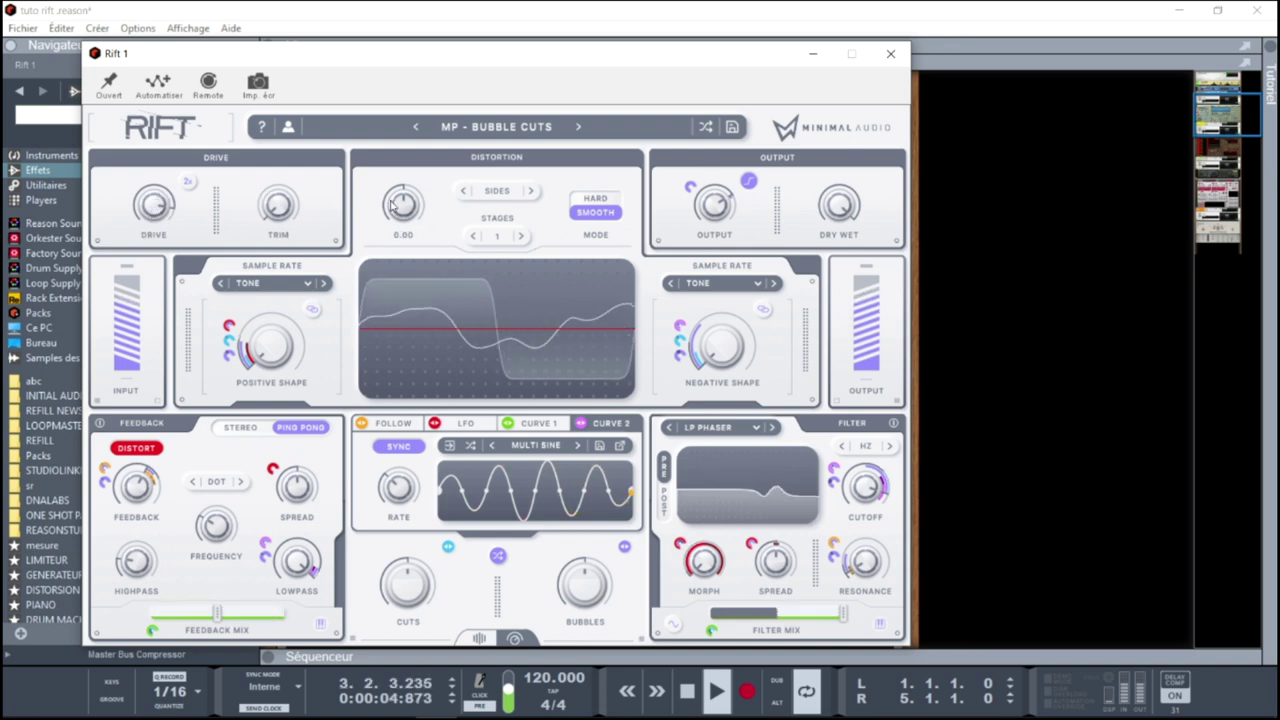
mouse_move(397, 191)
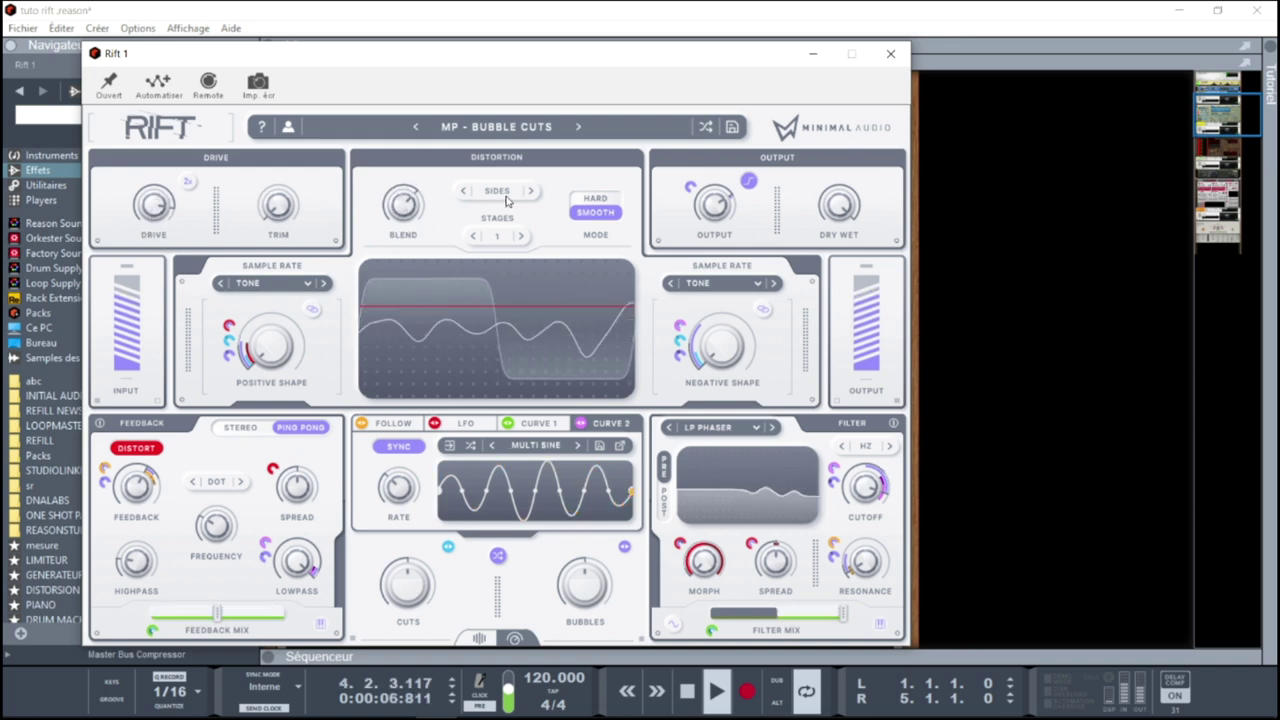
left_click(501, 127)
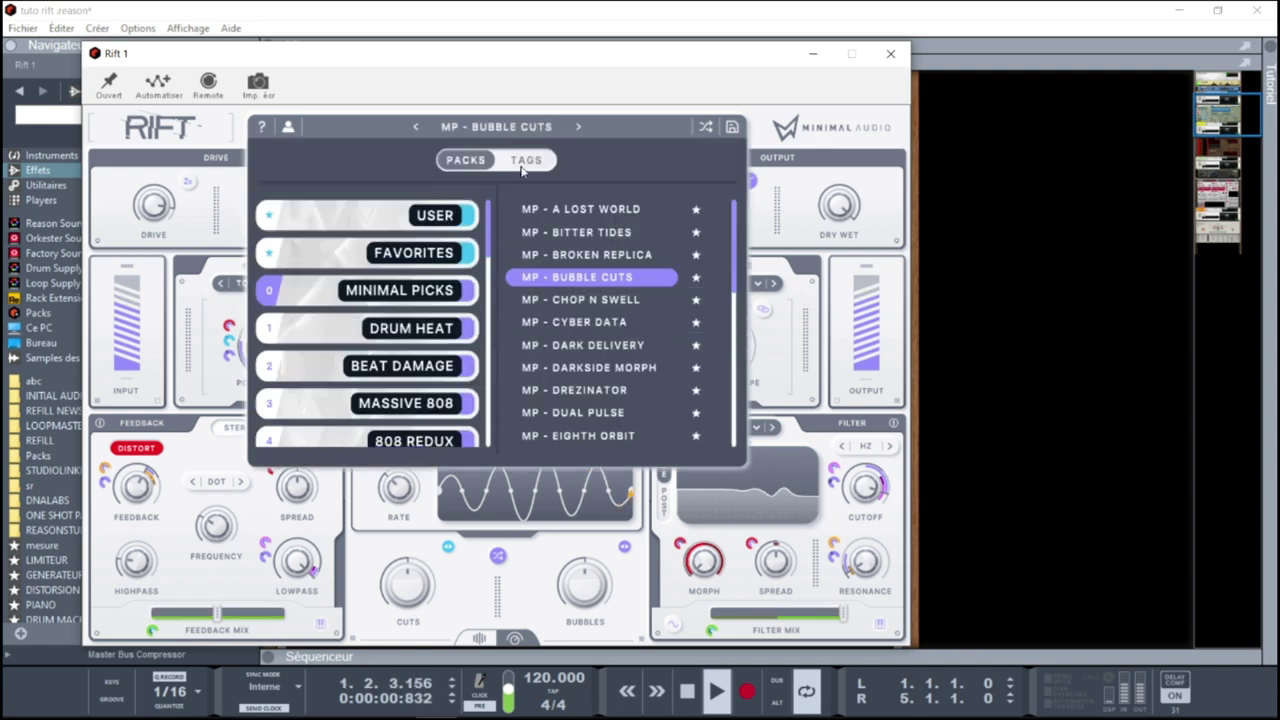
left_click(597, 346)
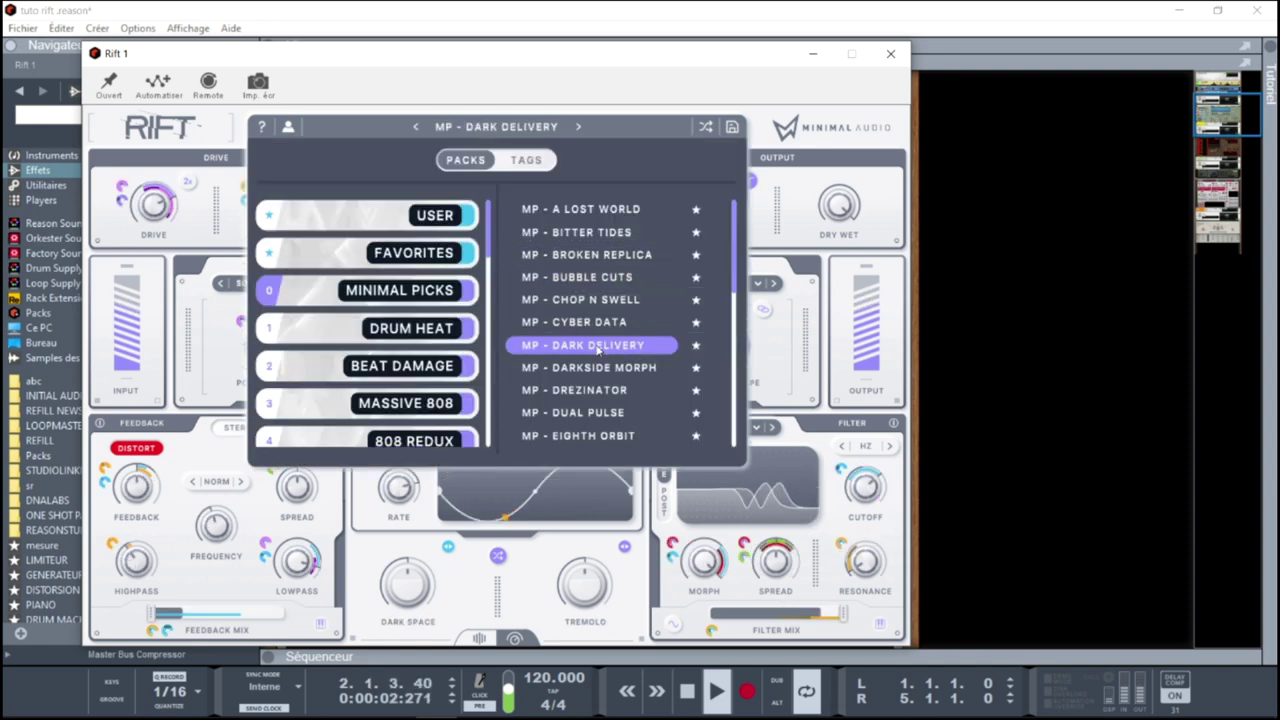
Audition the Massive 808 presets Acid Kicker, Come Up and Deep and Dirty, ending on Deep Wobble
left_click(411, 404)
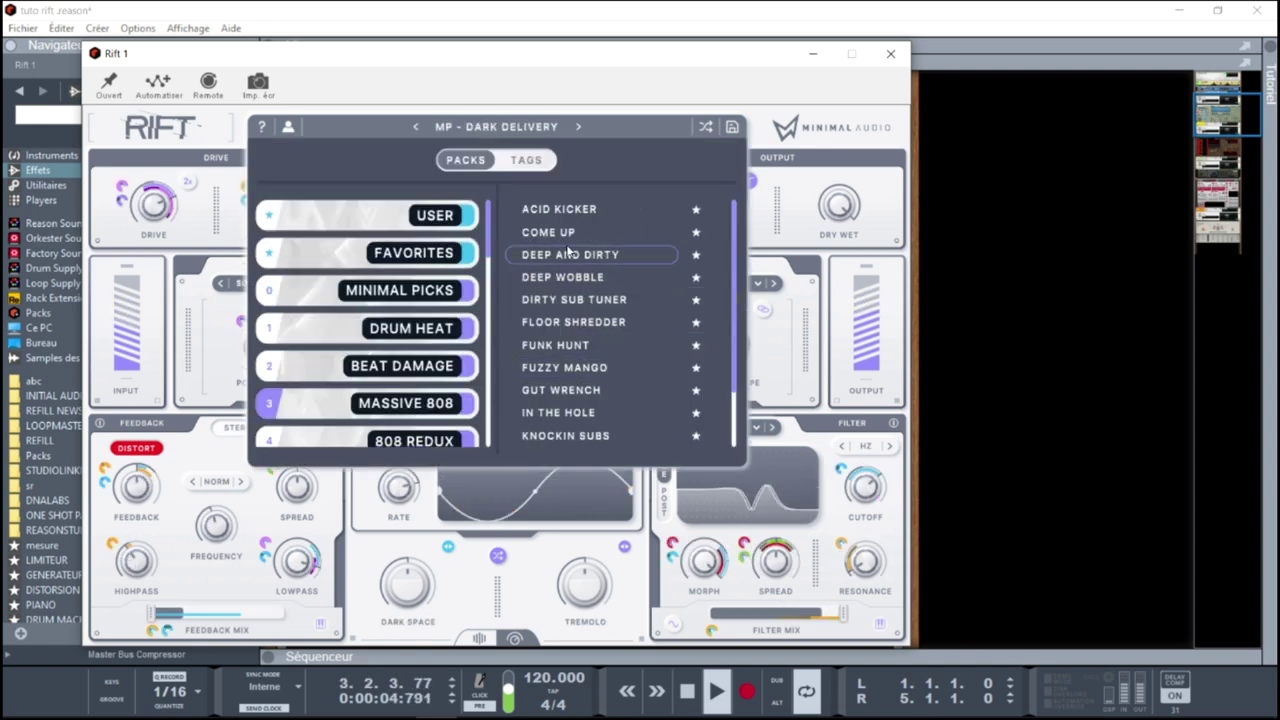
left_click(565, 211)
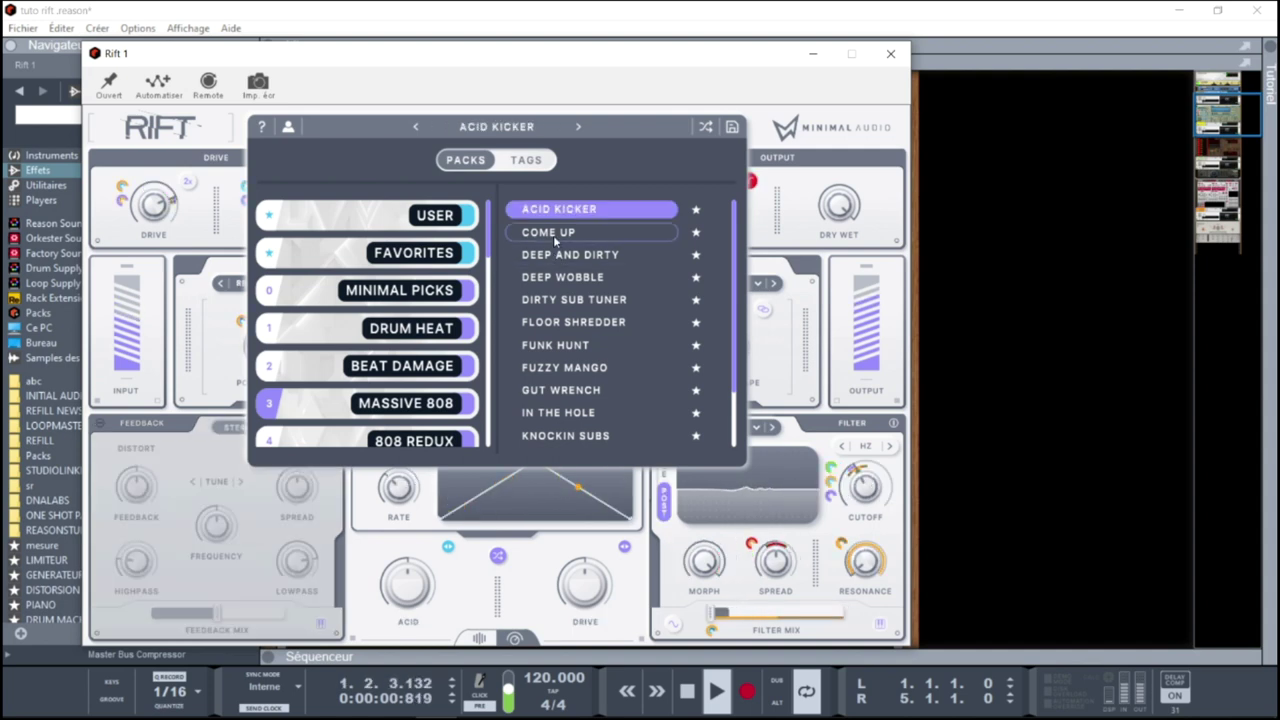
left_click(555, 234)
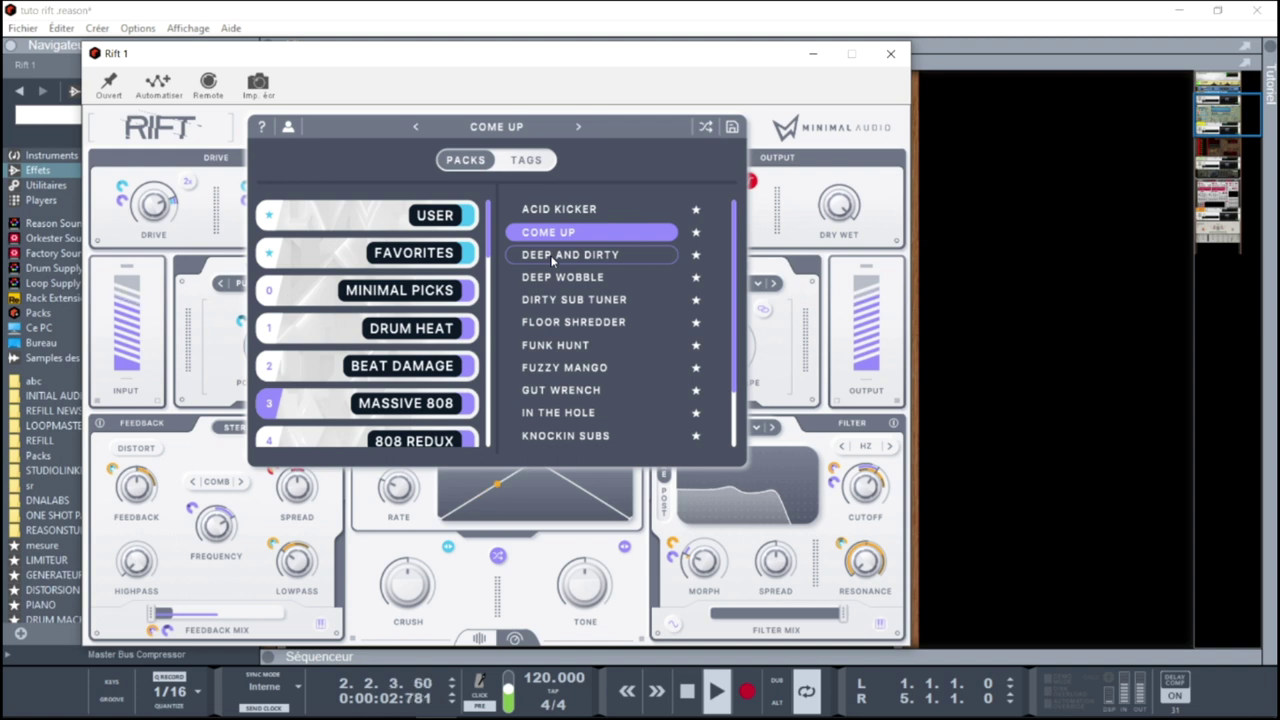
left_click(553, 257)
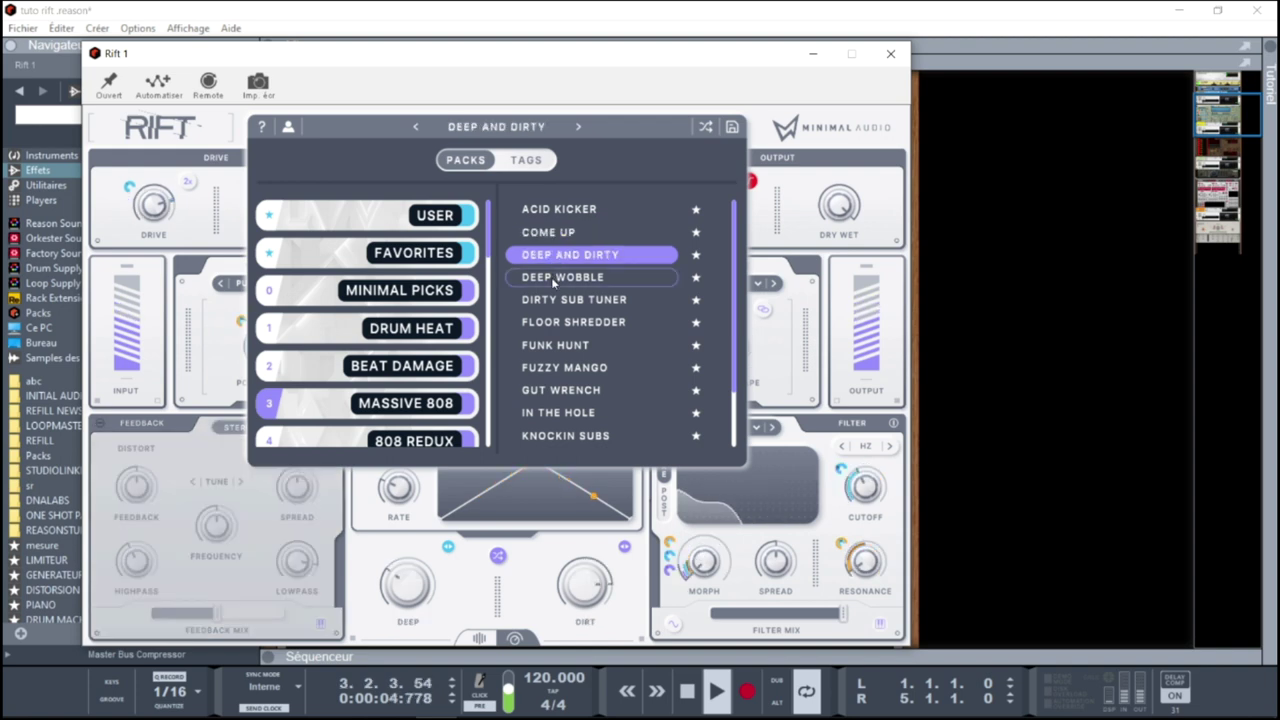
left_click(553, 280)
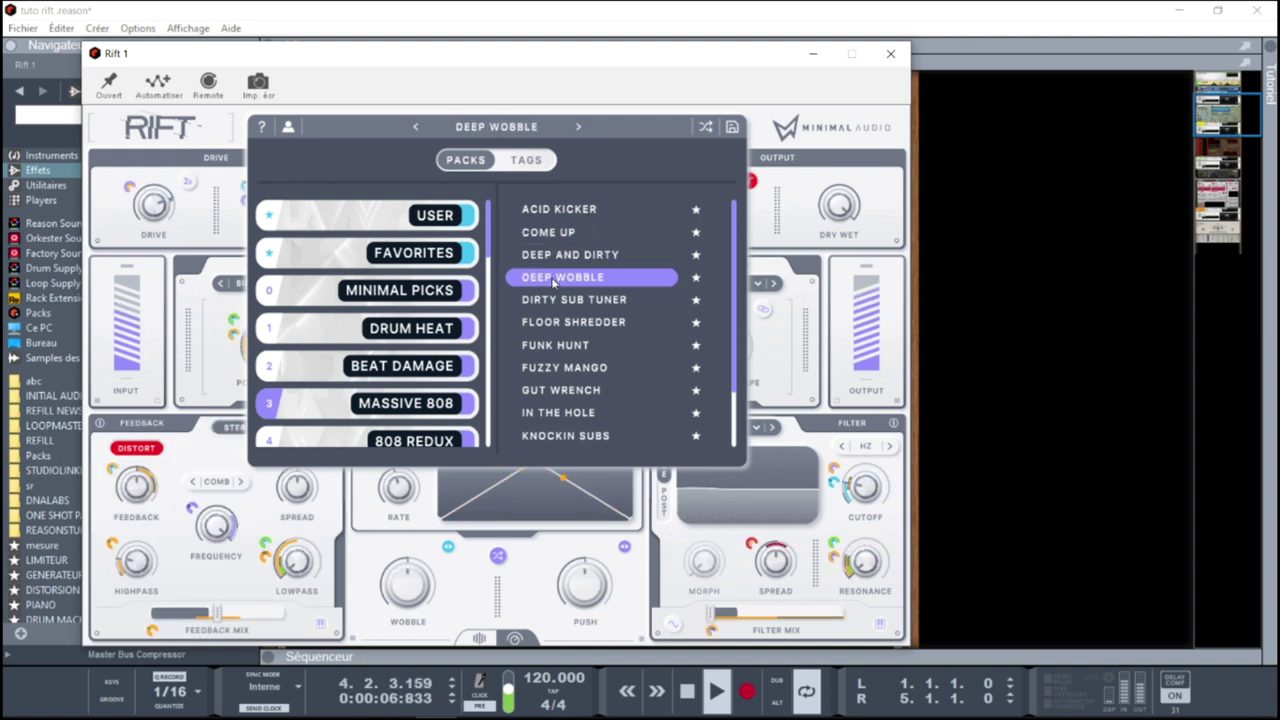
Audition the Massive 808 presets Dirty Sub Tuner, Floor Shredder, Funk Hunt, Fuzzy Mango, Gut Wrench and In the Hole
left_click(551, 302)
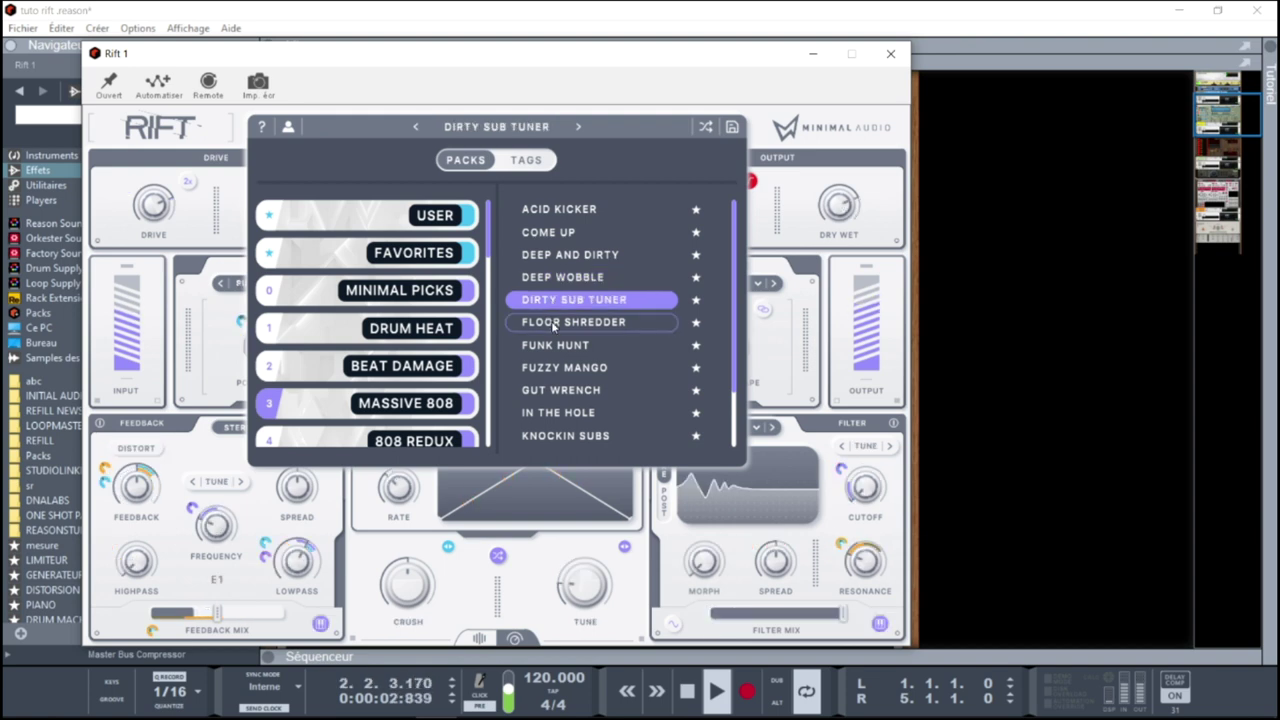
left_click(553, 323)
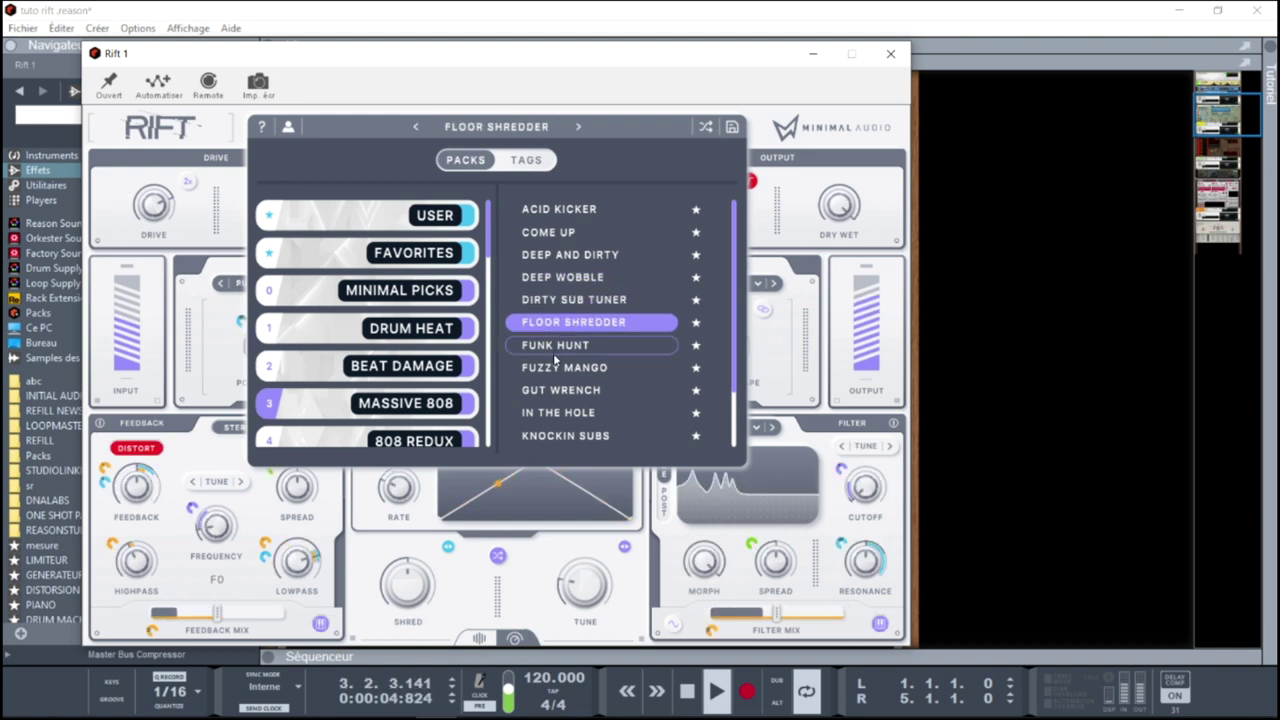
left_click(556, 348)
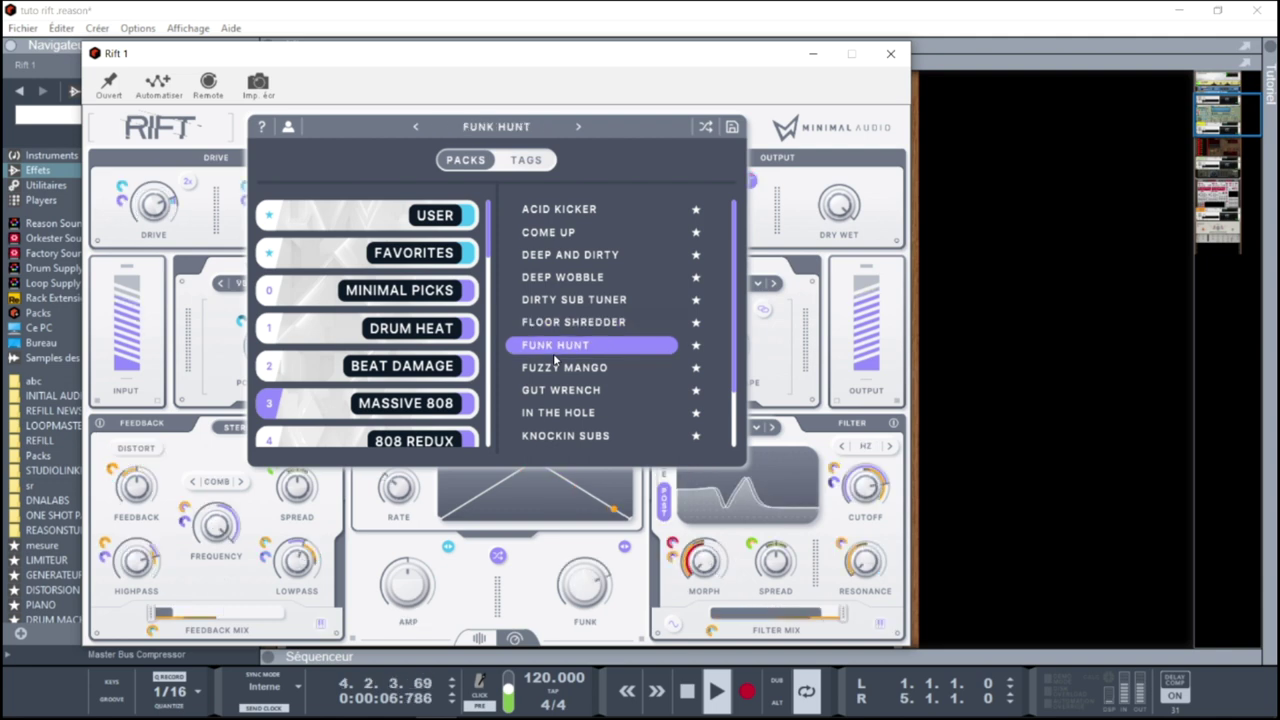
left_click(559, 370)
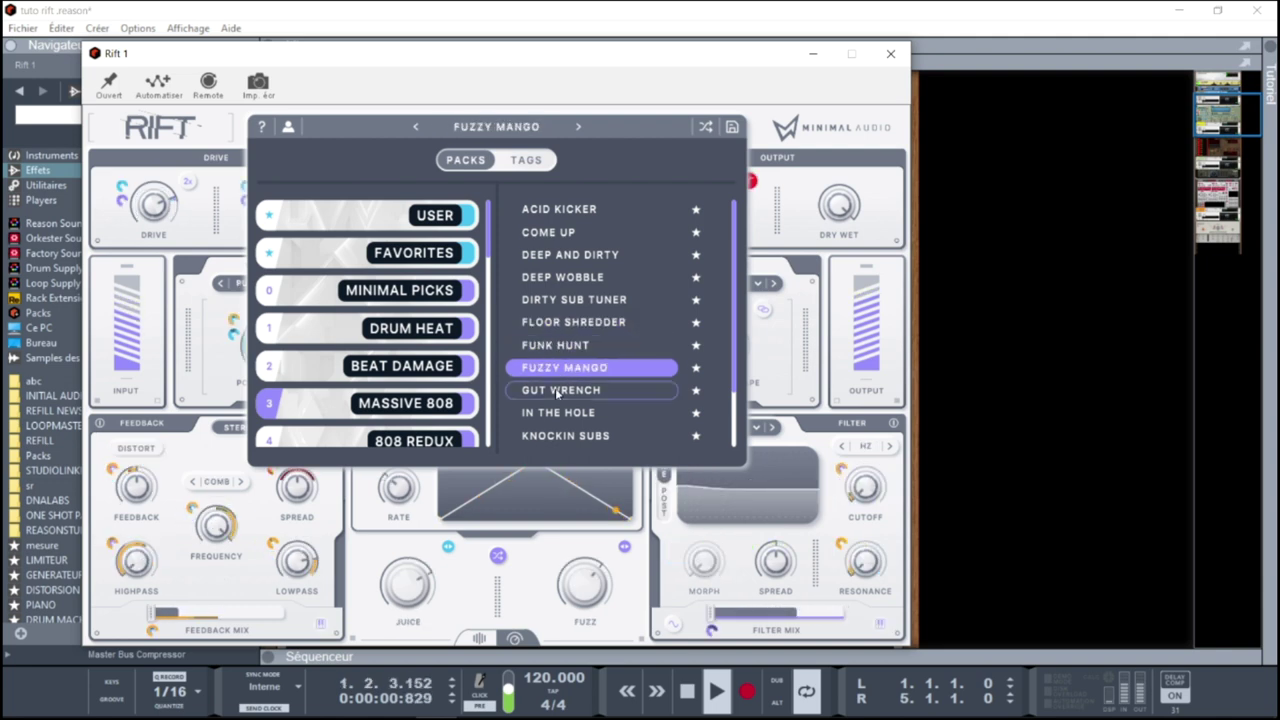
left_click(557, 392)
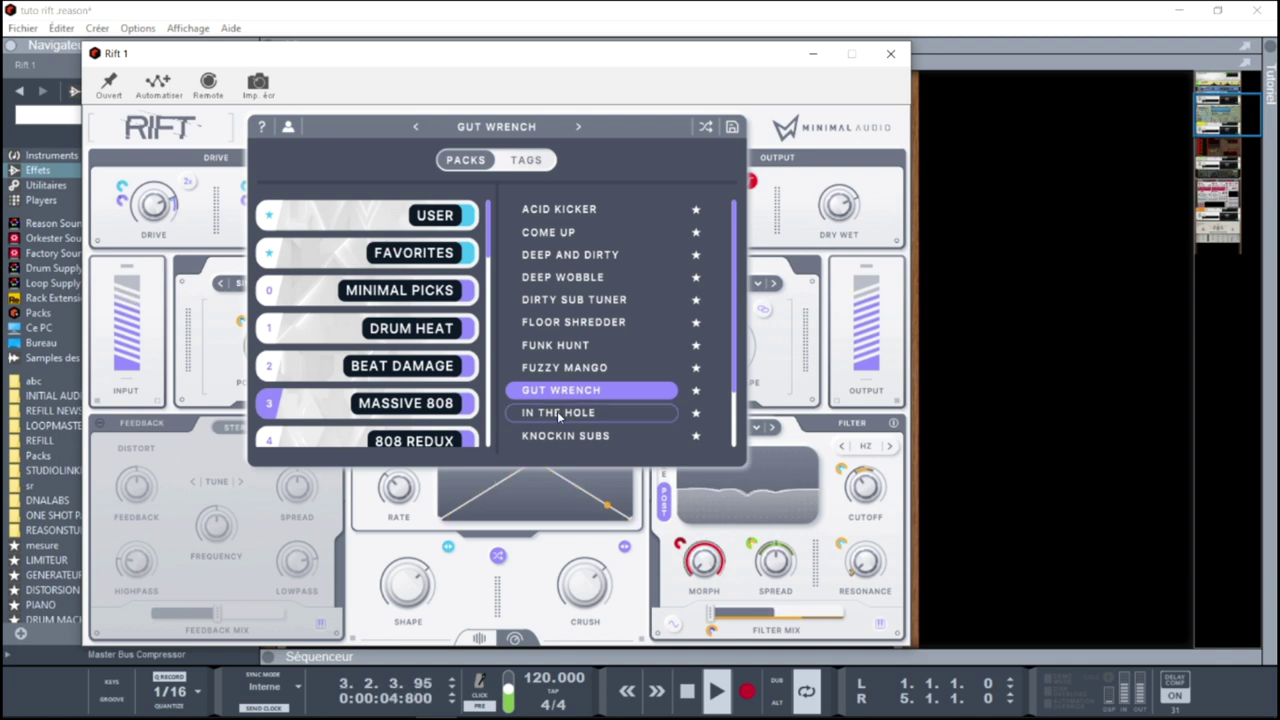
left_click(559, 416)
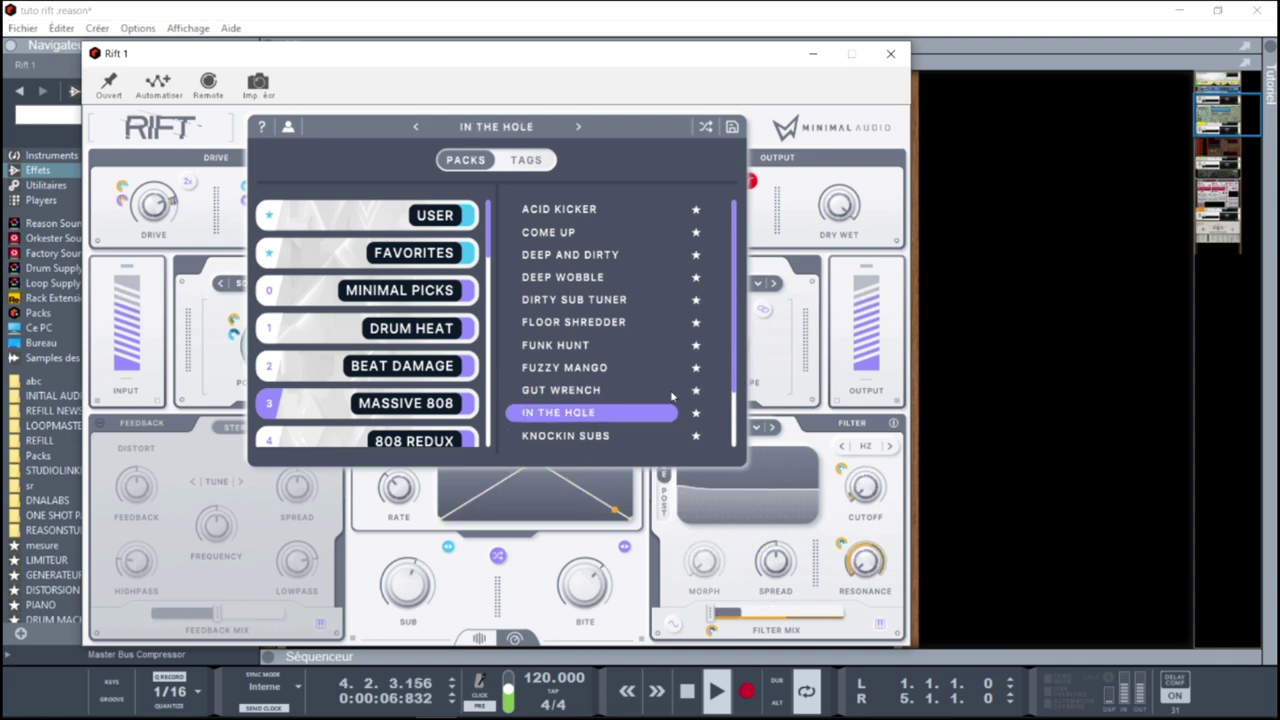
Open the 808 Redux pack and audition its presets Bit Juice, Daemon Subs, Digital Creep and Dirty Lowrider
left_click(403, 367)
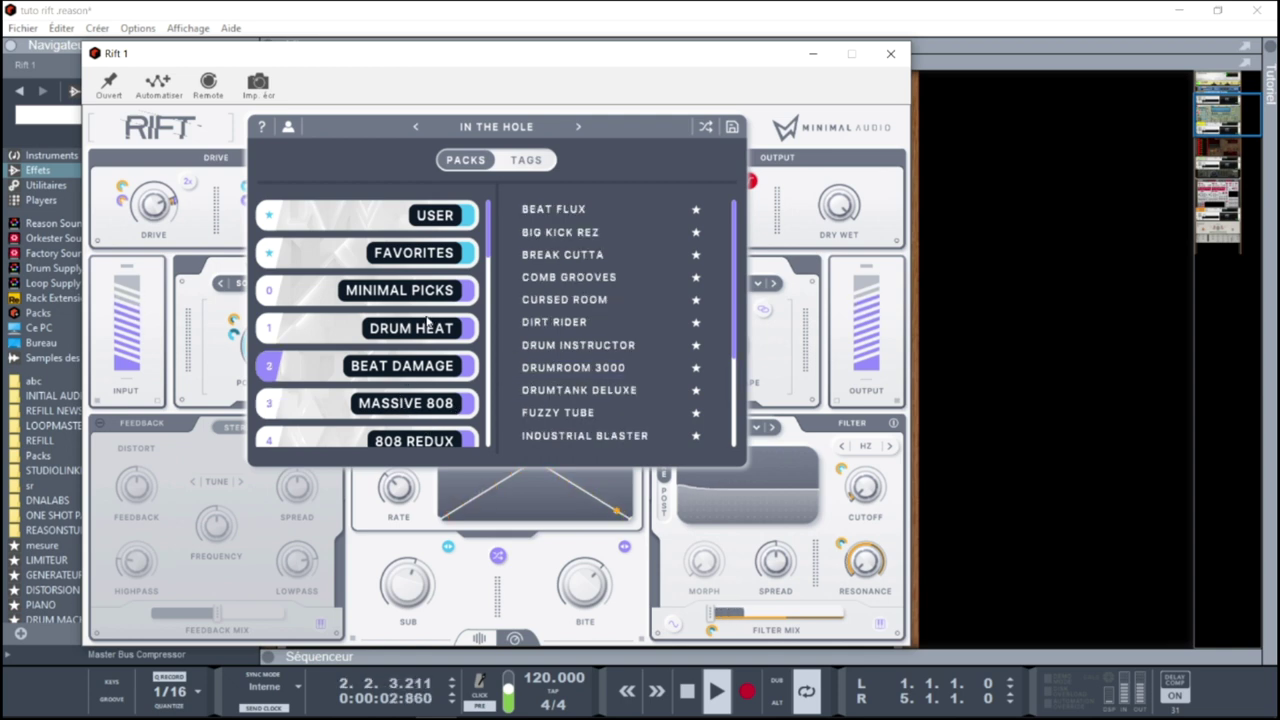
left_click(422, 443)
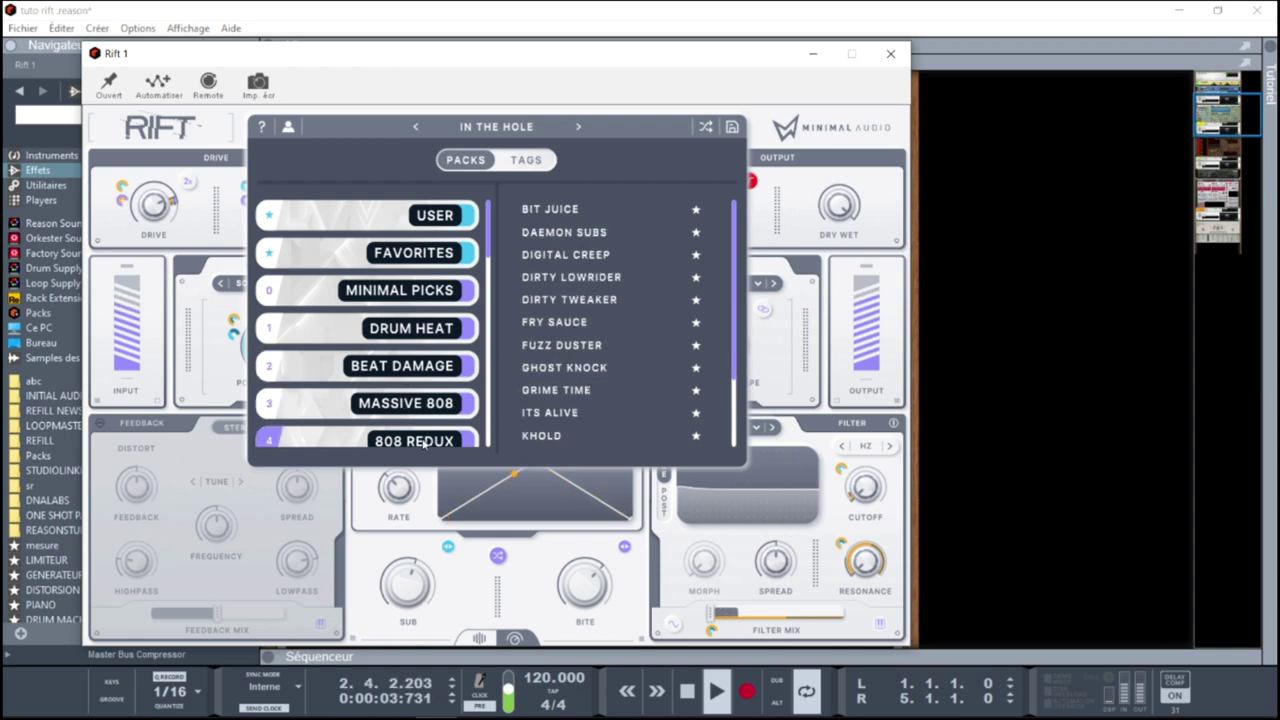
left_click(570, 211)
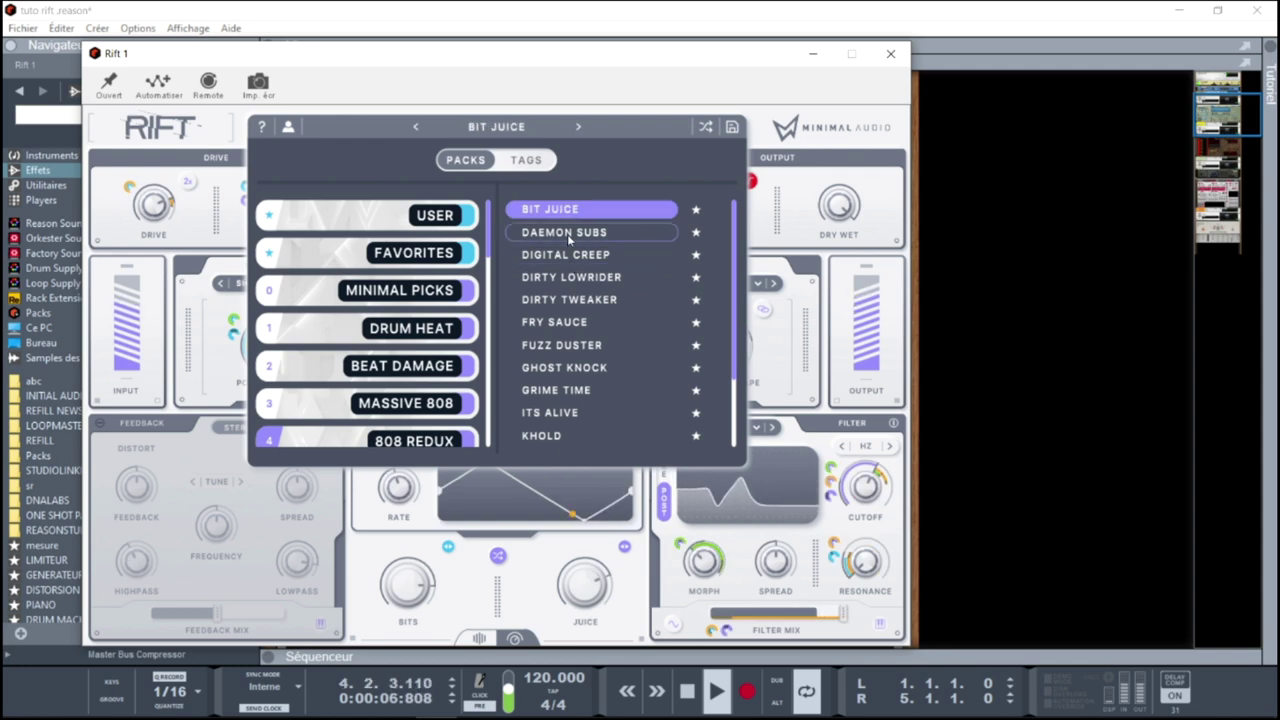
left_click(567, 234)
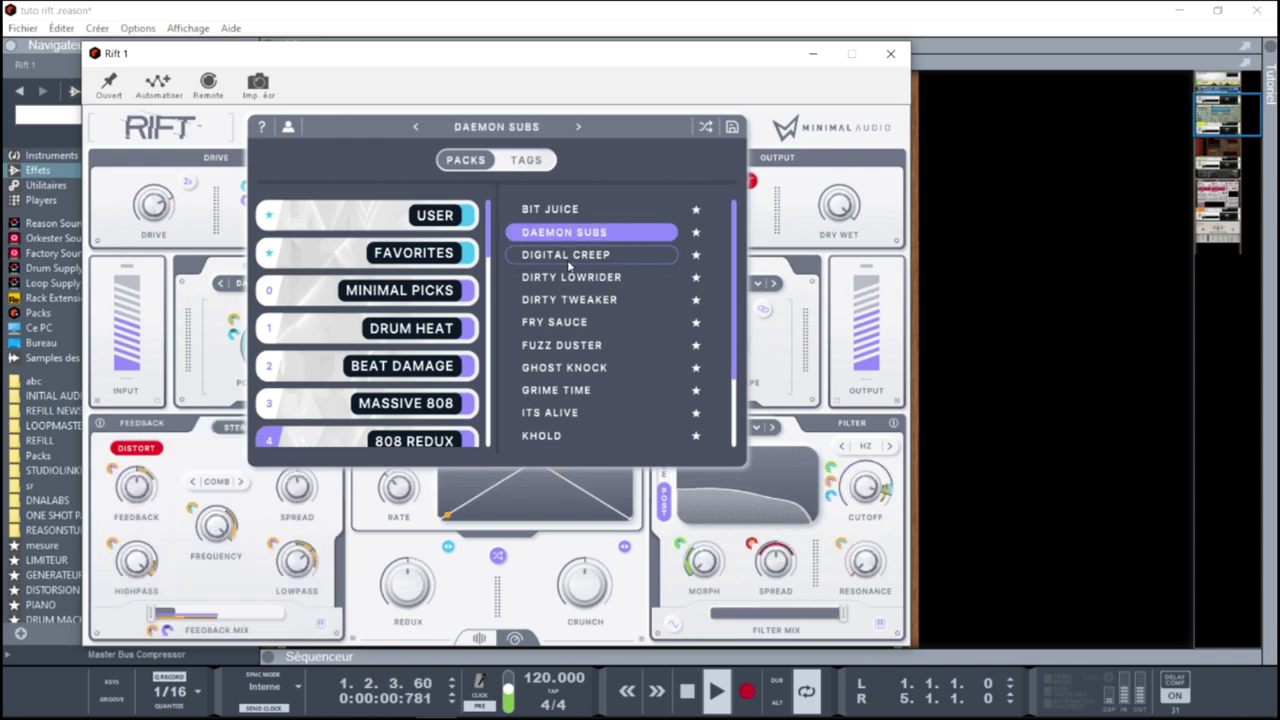
left_click(569, 262)
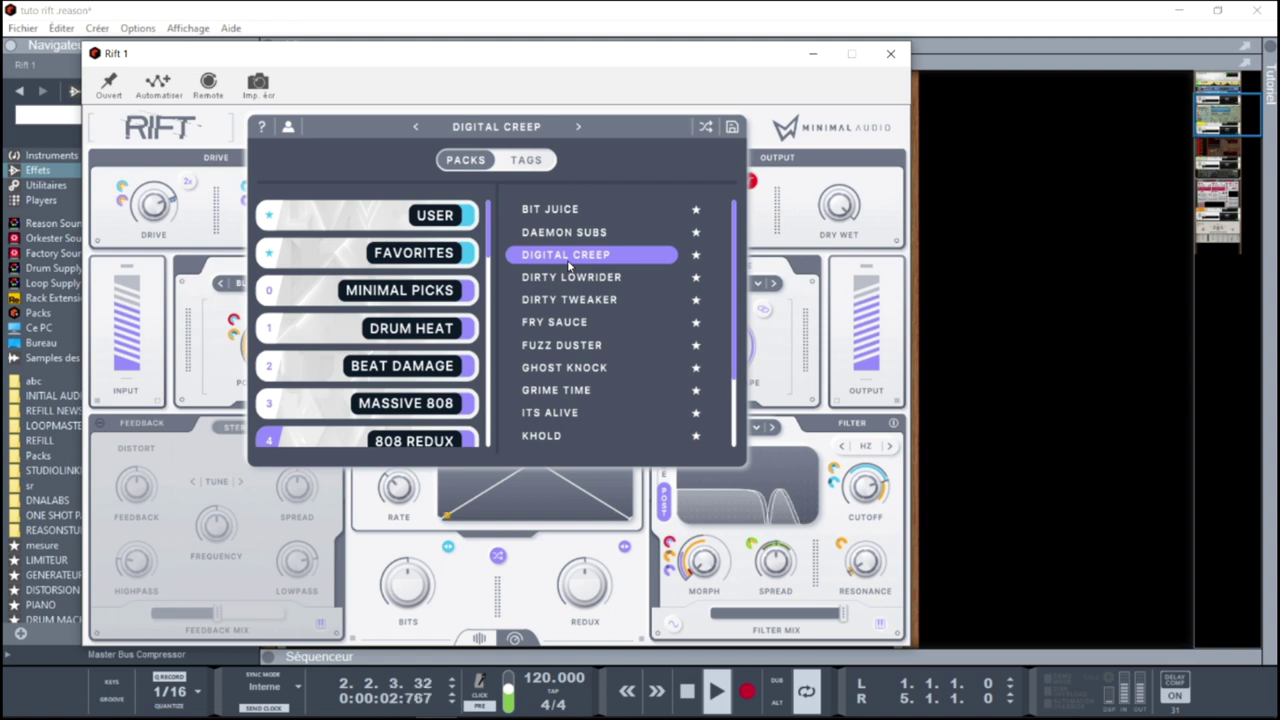
left_click(566, 279)
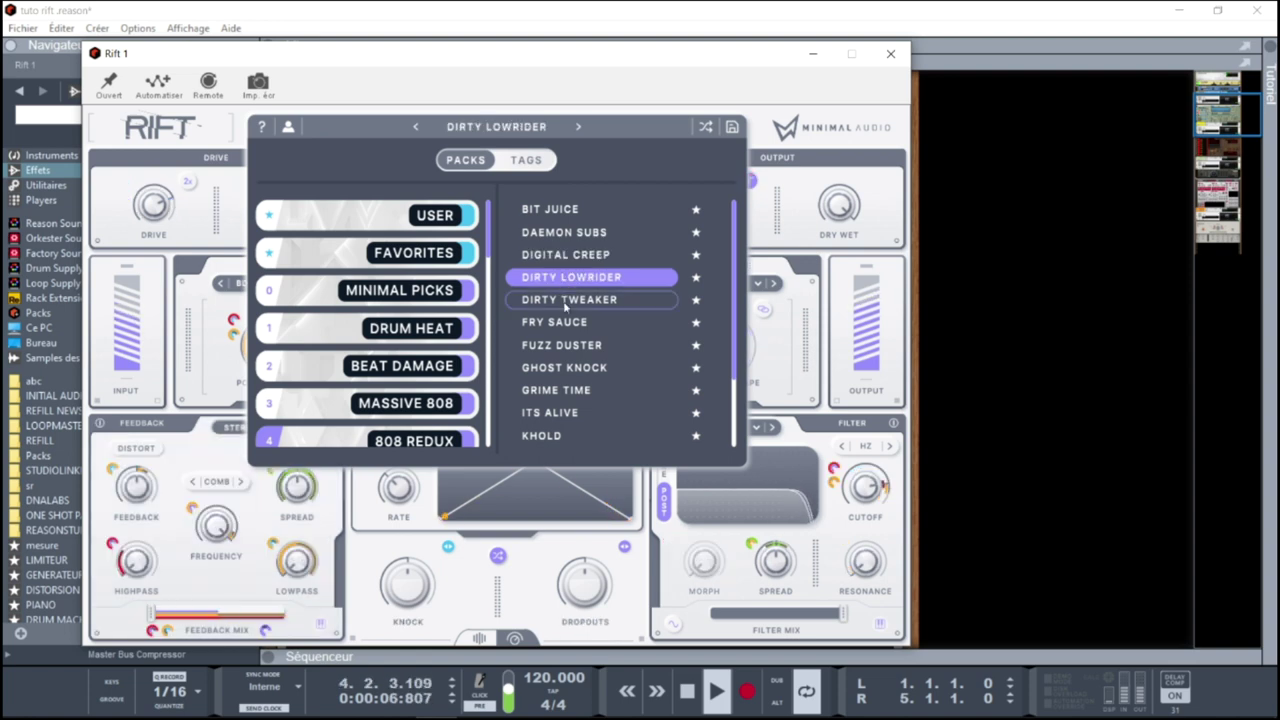
Audition the 808 Redux presets Dirty Tweaker, Fry Sauce, Fuzz Duster, Ghost Knock and Grime Time
left_click(566, 302)
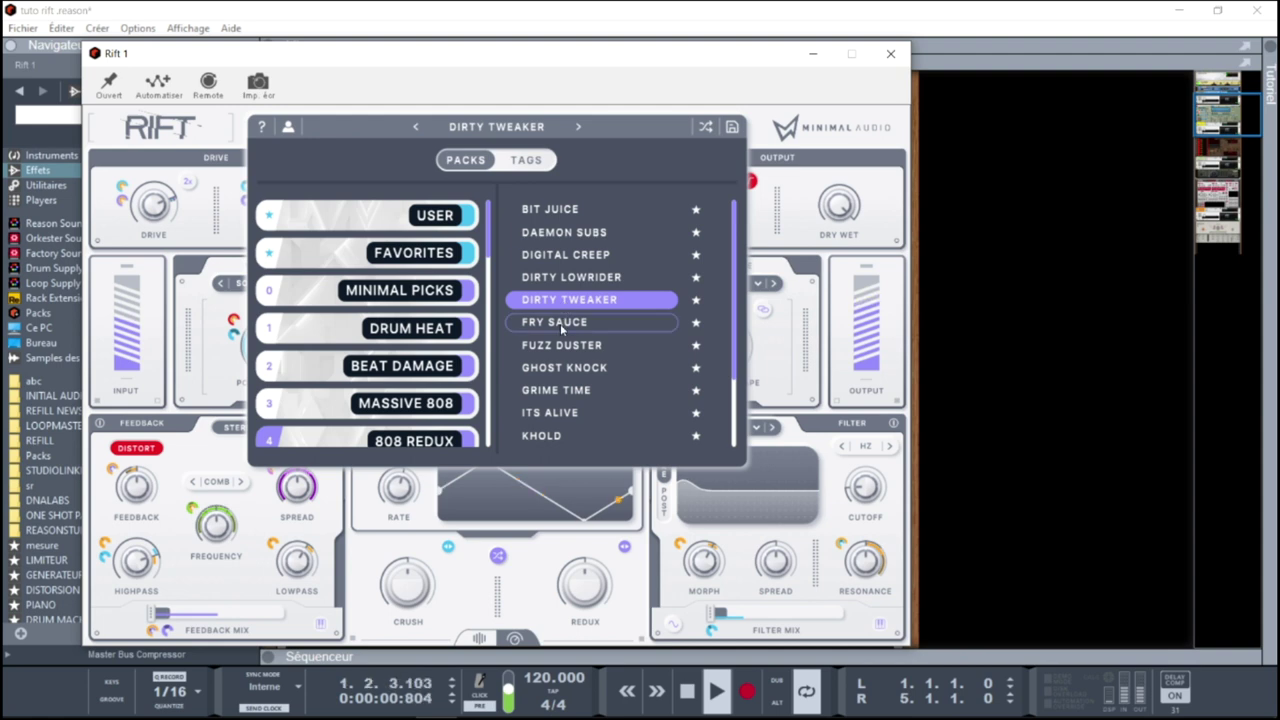
left_click(562, 325)
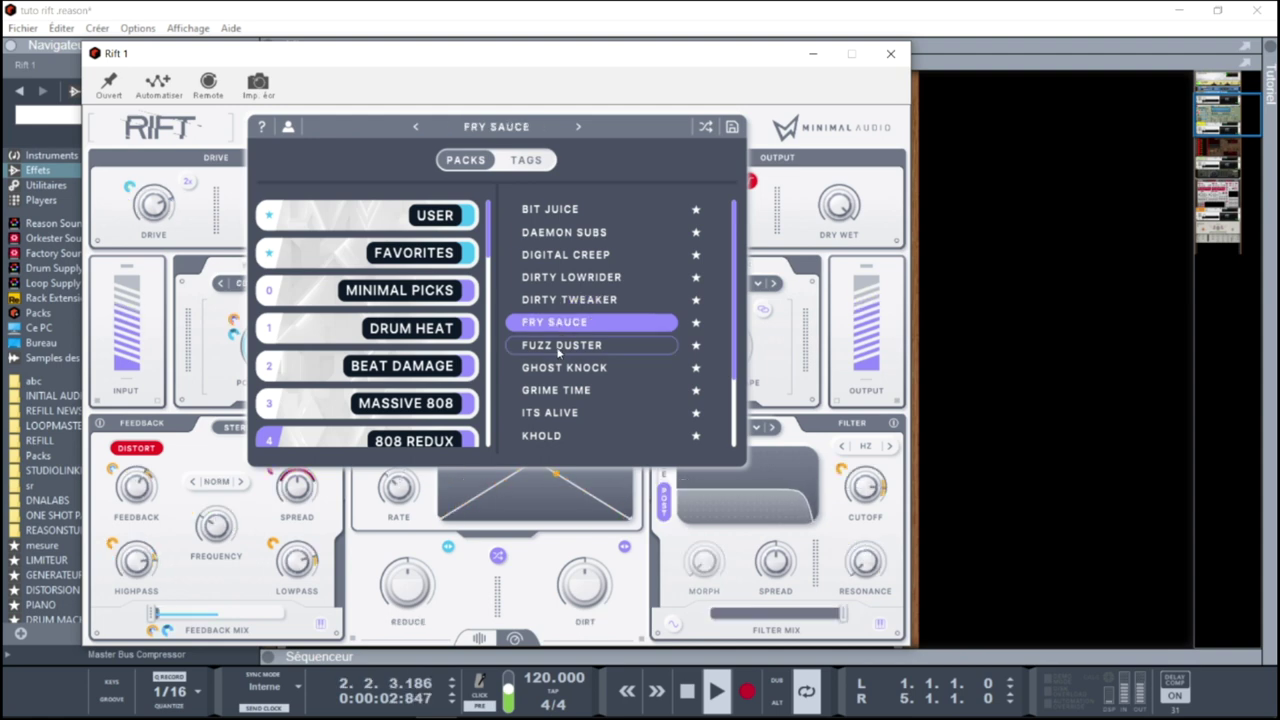
left_click(559, 348)
left_click(559, 370)
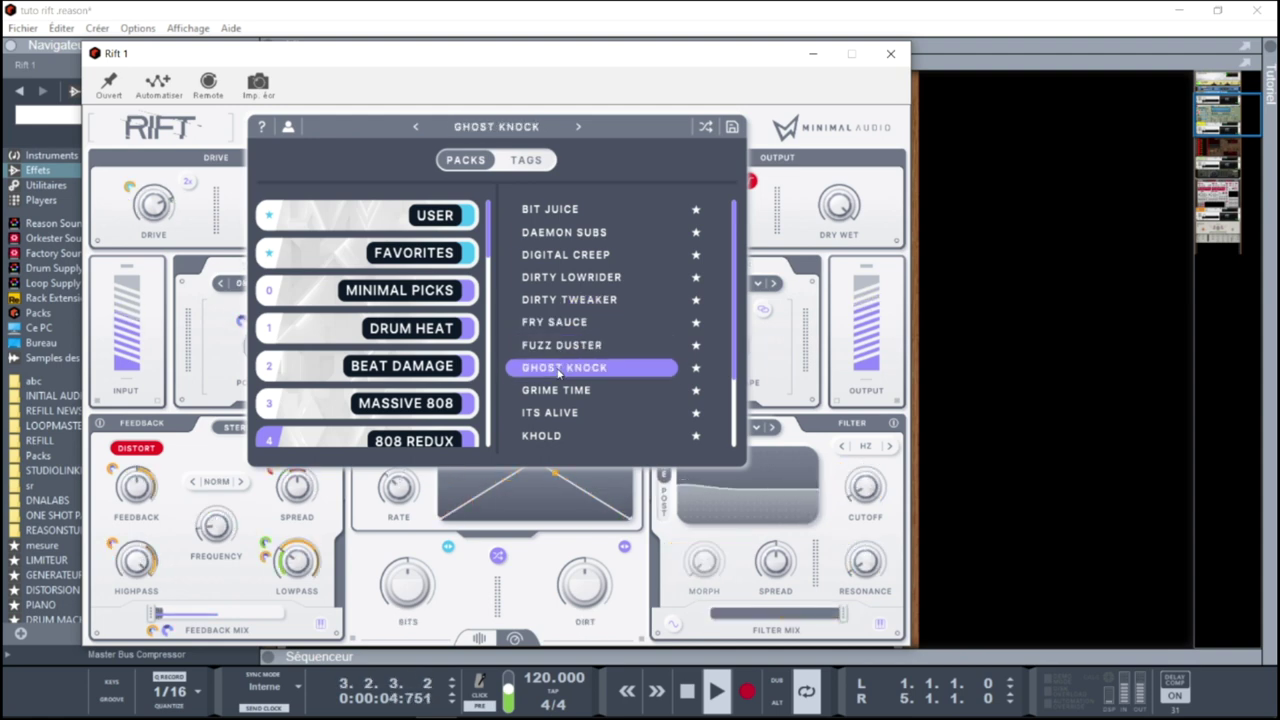
scroll(495, 290, "down", 5)
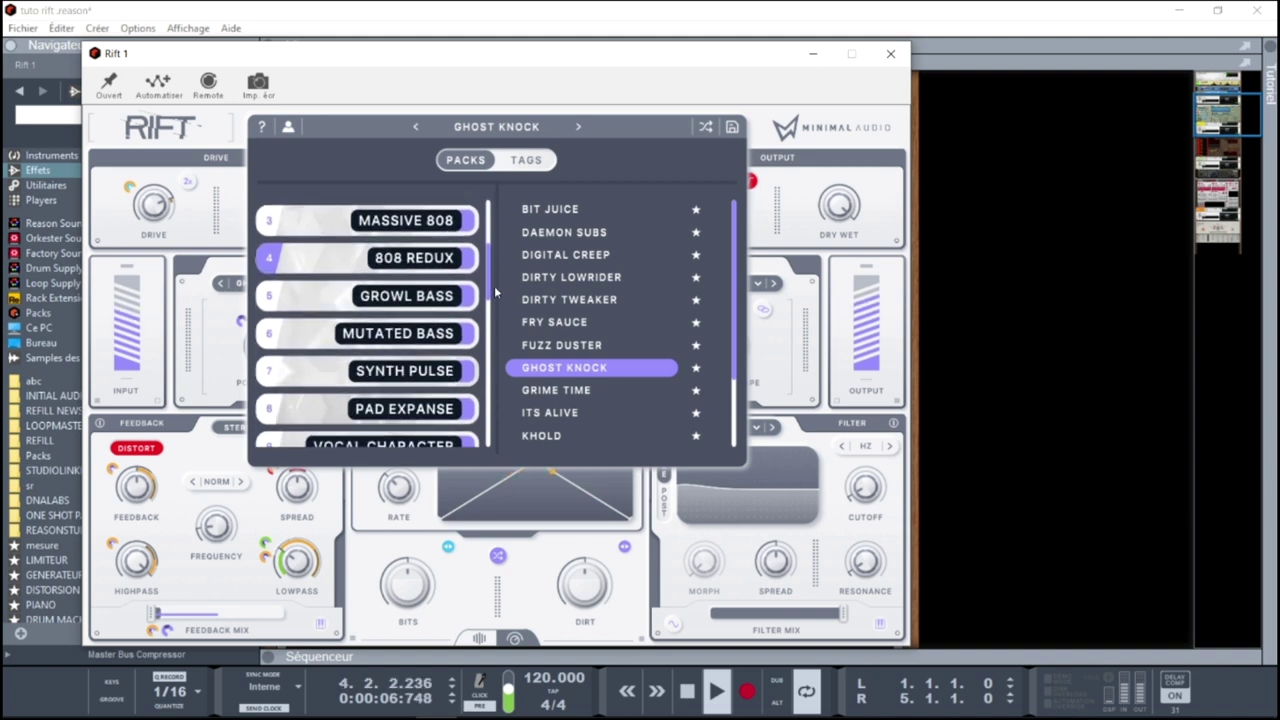
left_click(563, 390)
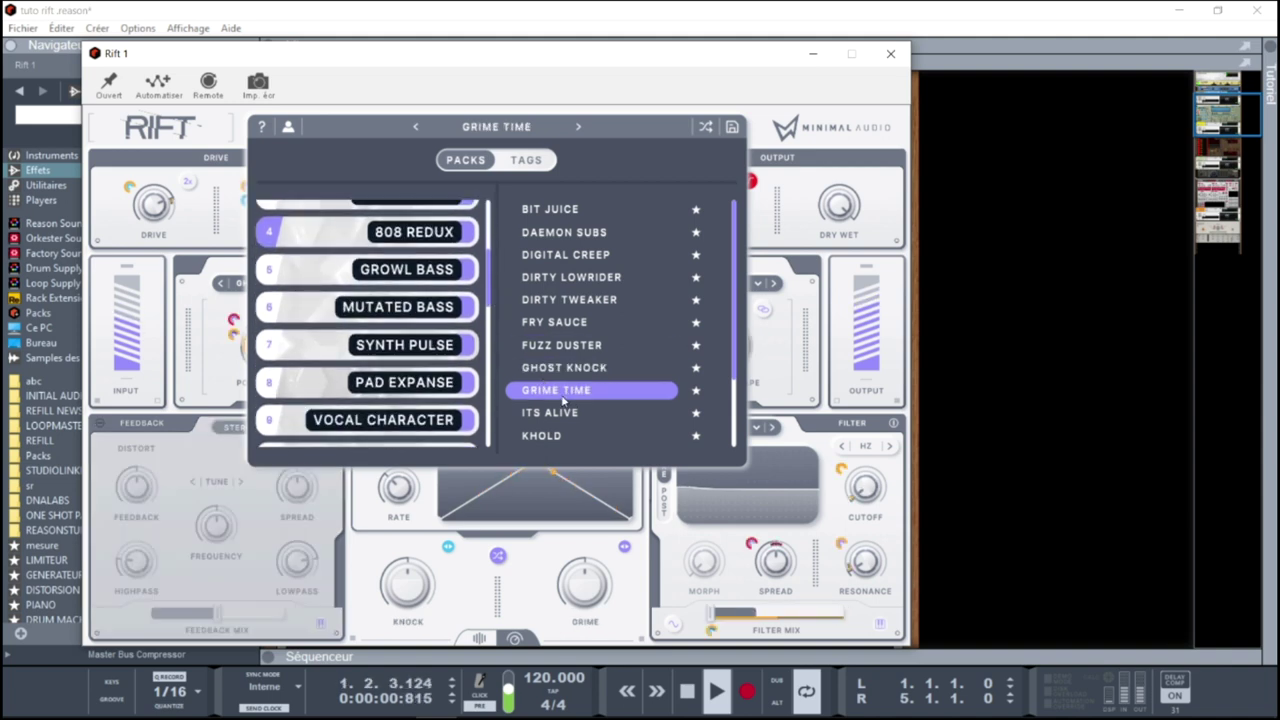
Open the Mutated Bass pack and audition Deep Scan, Fang Roller, Funk Talk - G Minor, Jelly Ear and Open Mouth
left_click(410, 310)
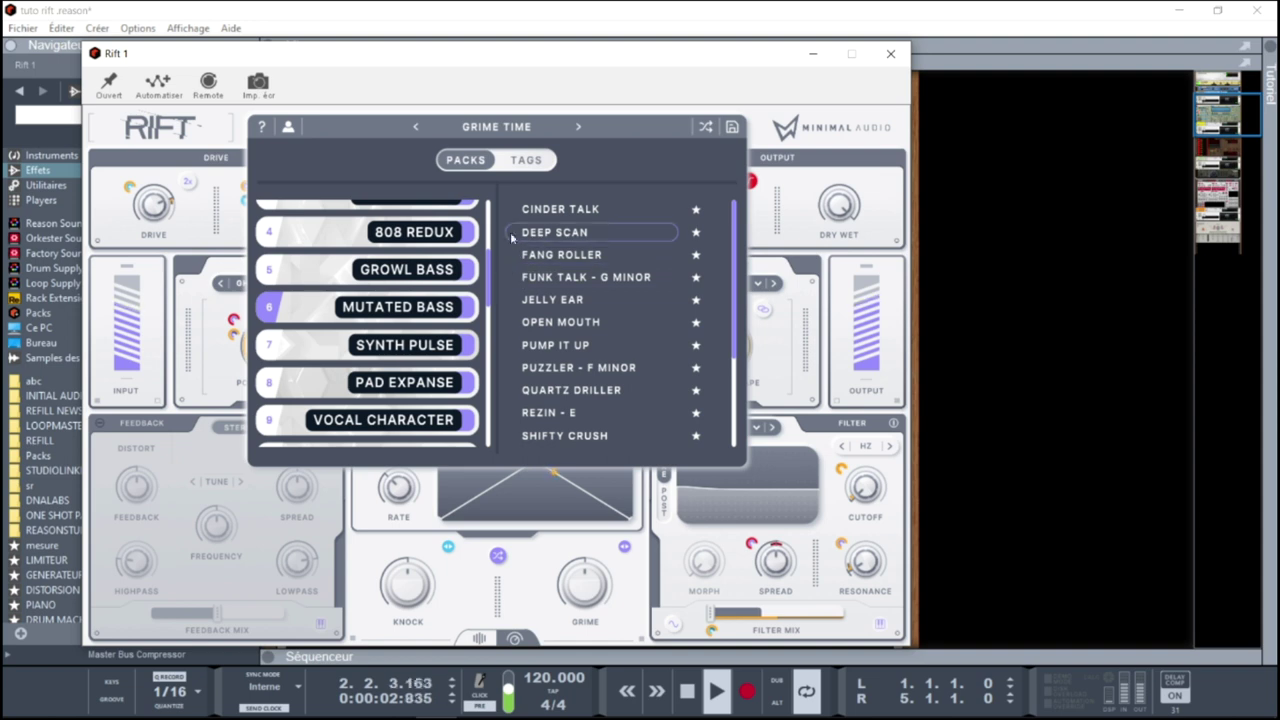
left_click(553, 231)
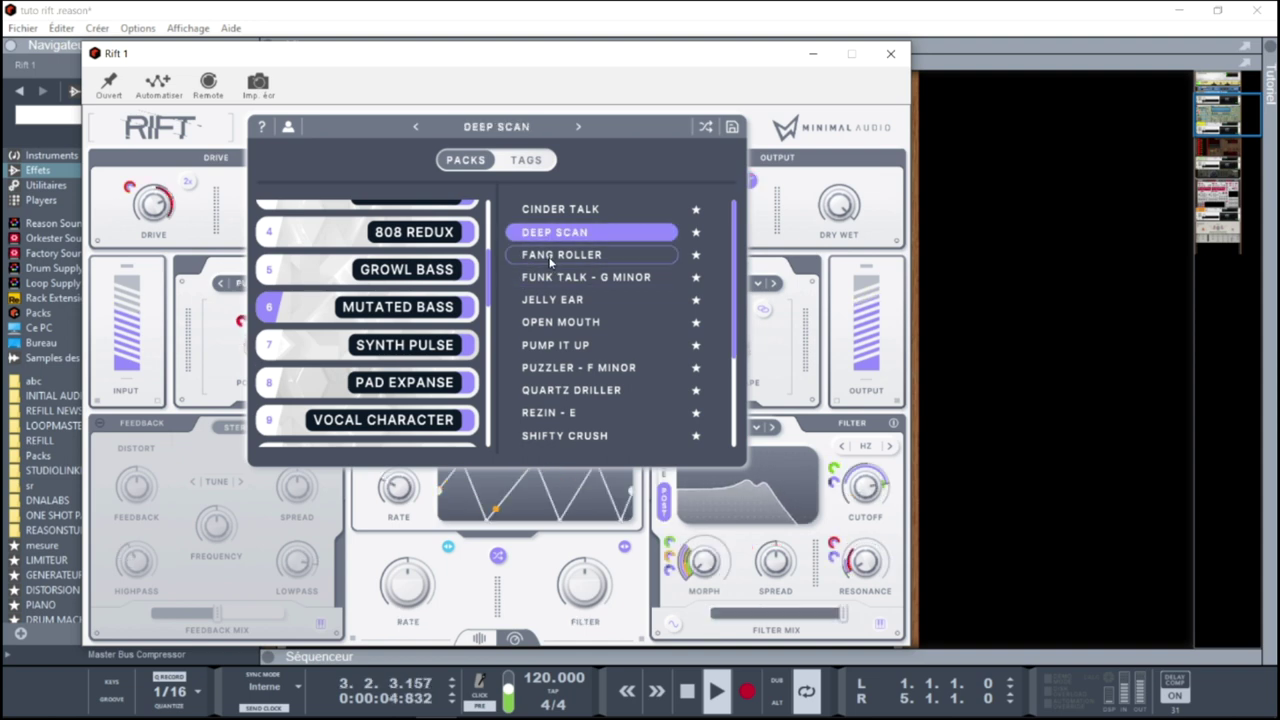
left_click(550, 258)
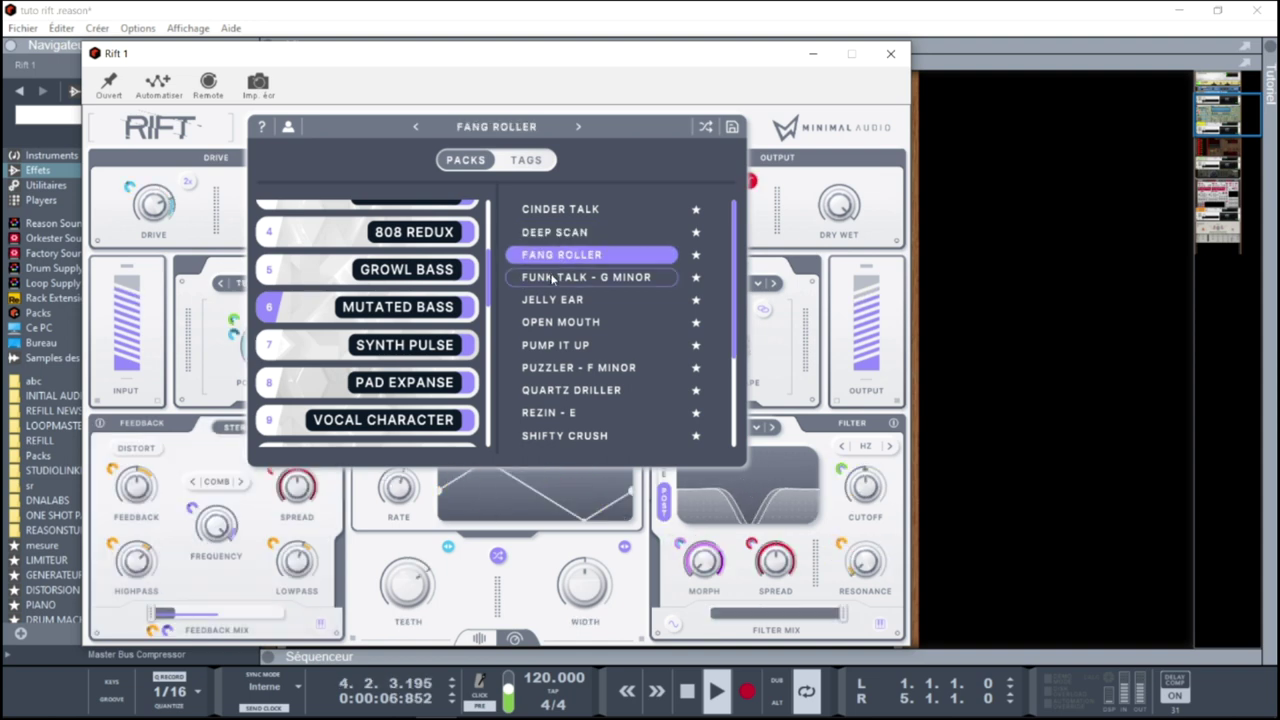
left_click(556, 280)
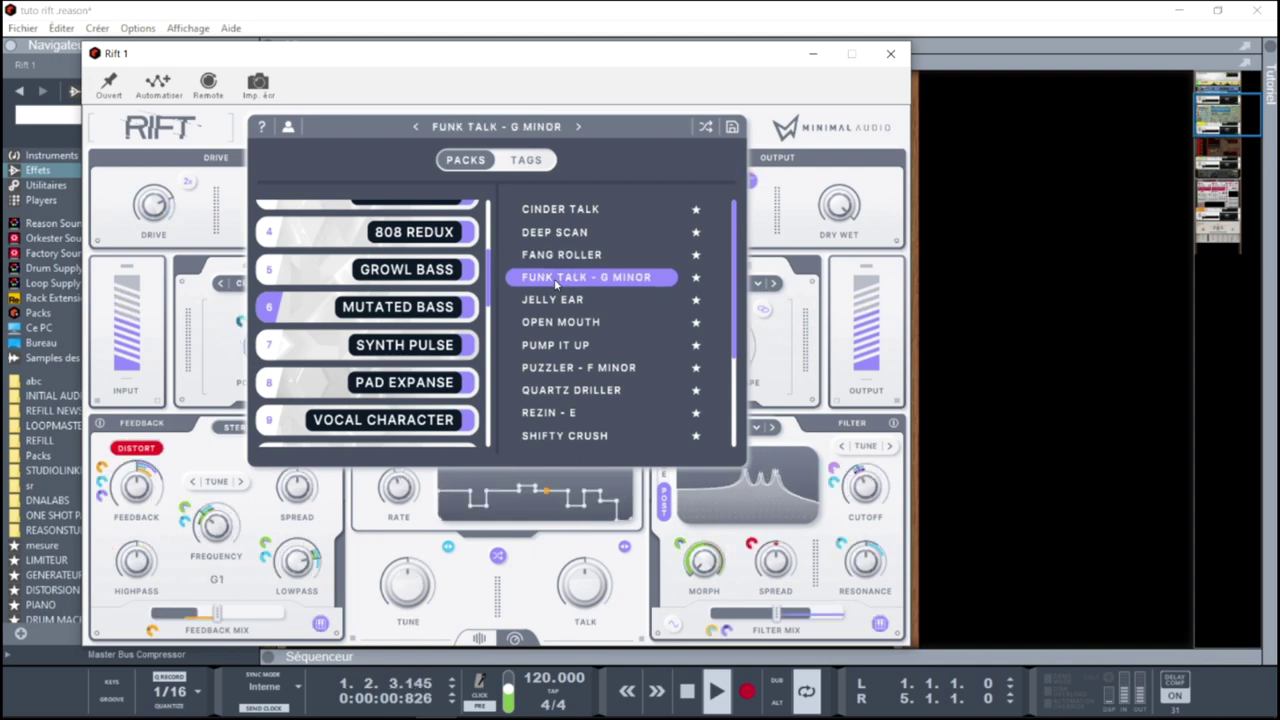
left_click(554, 300)
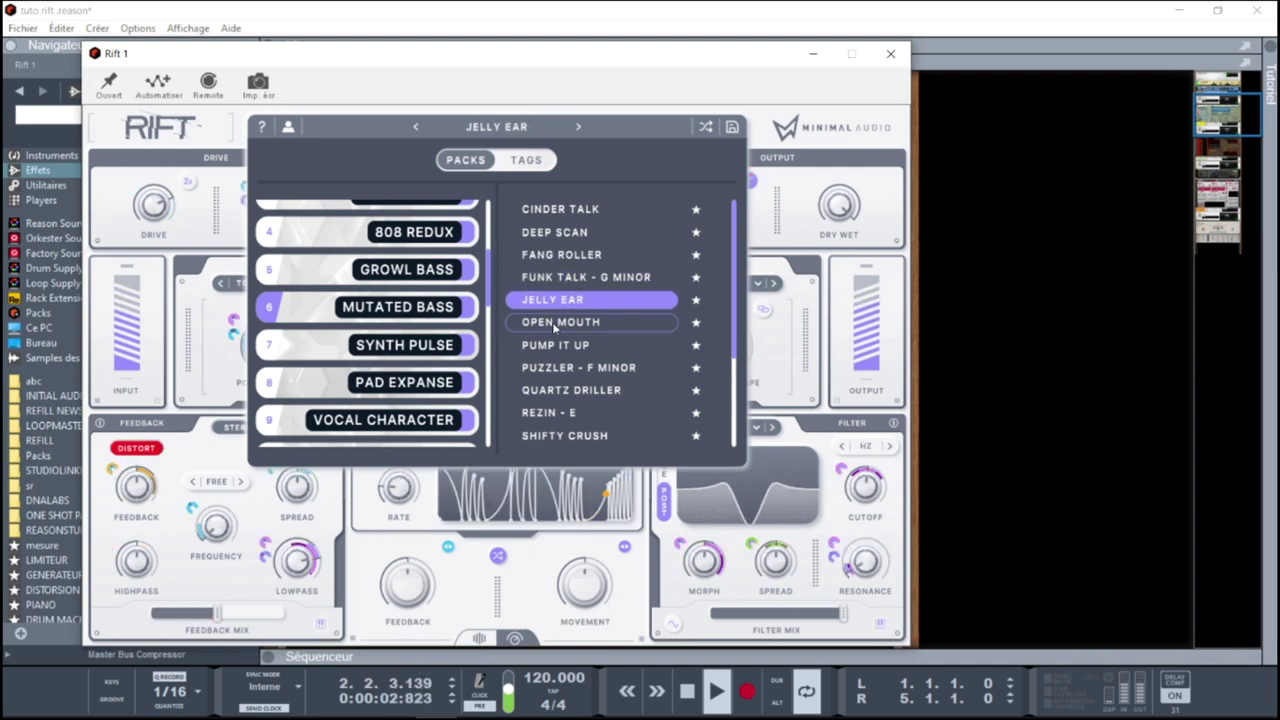
left_click(554, 323)
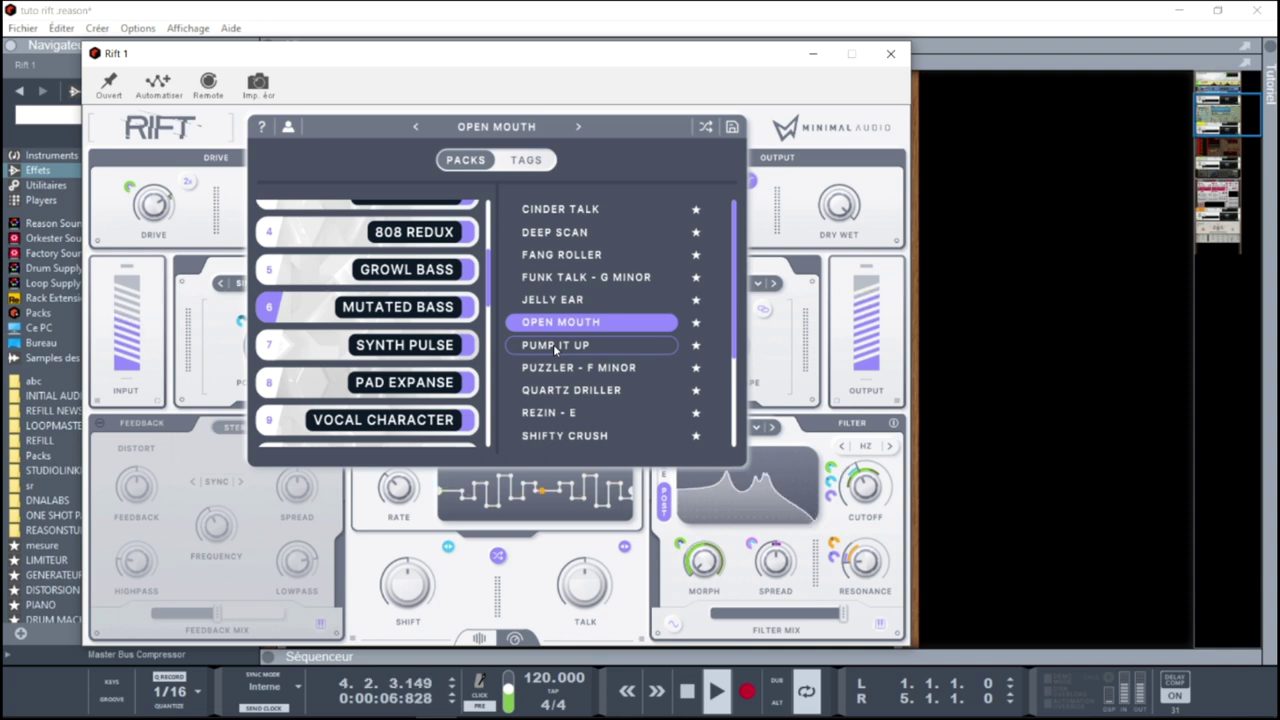
Audition the Mutated Bass presets Pump It Up, Puzzler - F Minor, Quartz Driller and Shifty Crush
left_click(555, 346)
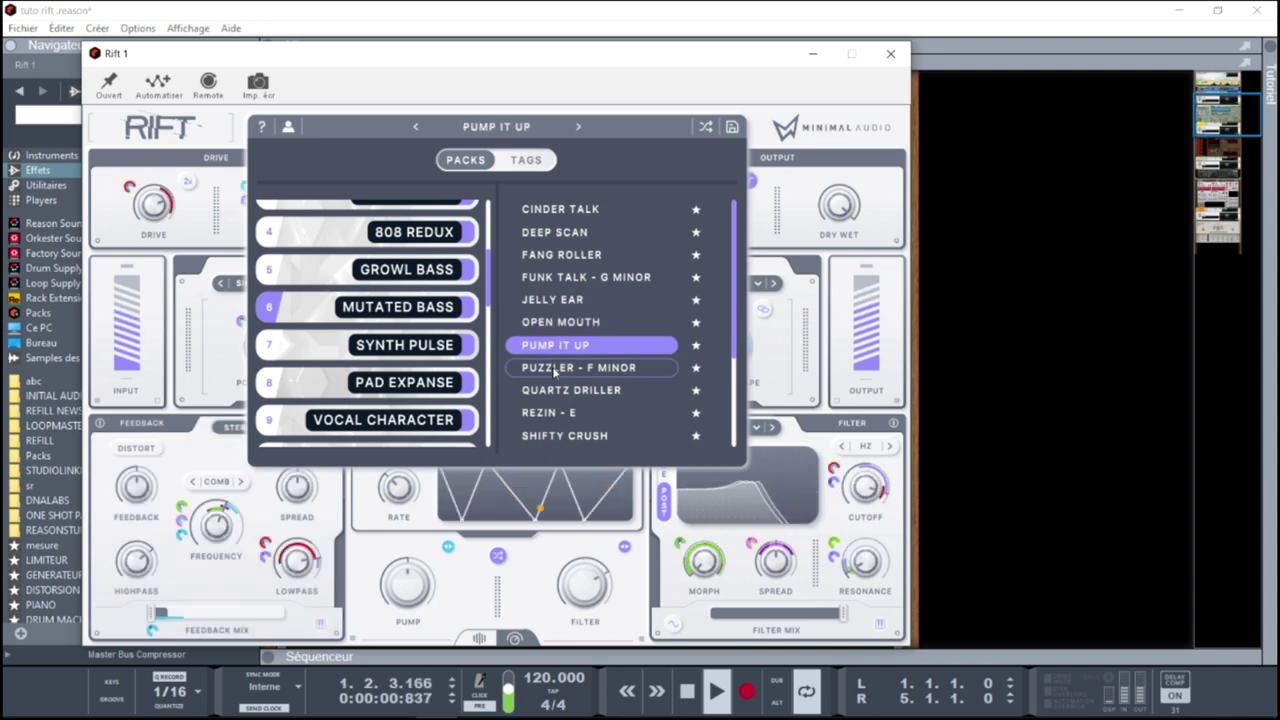
left_click(554, 368)
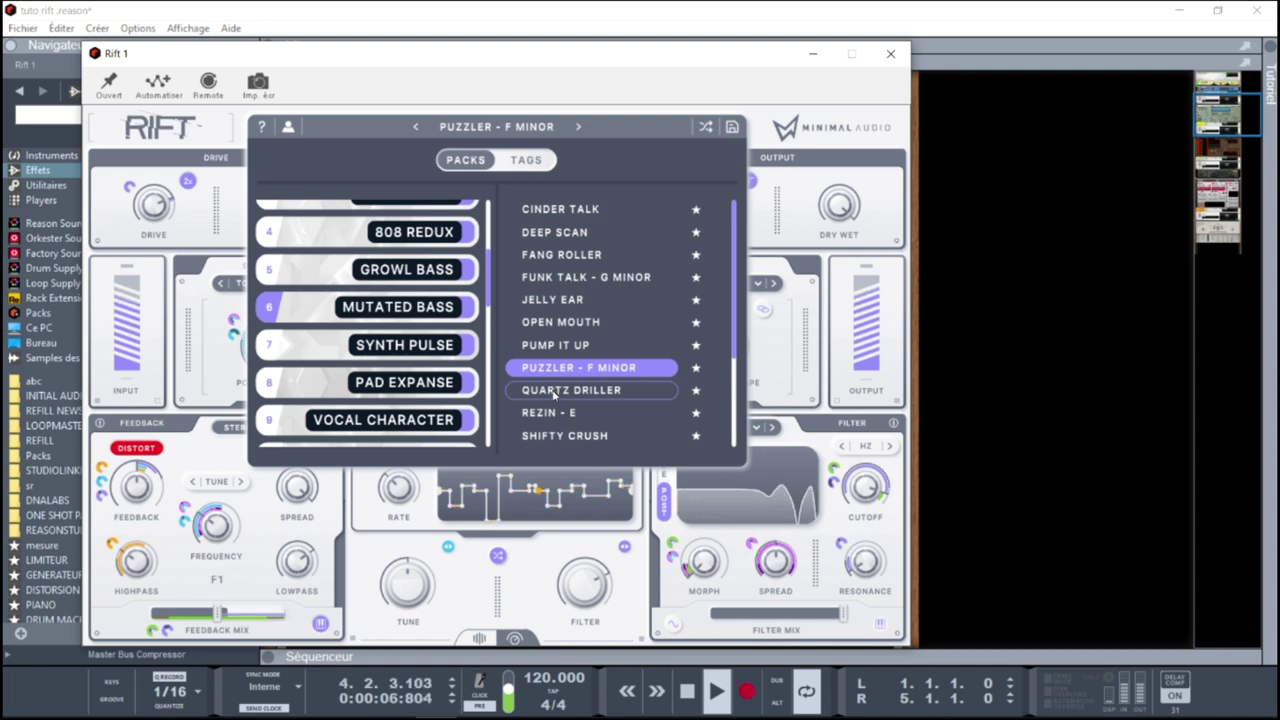
left_click(554, 392)
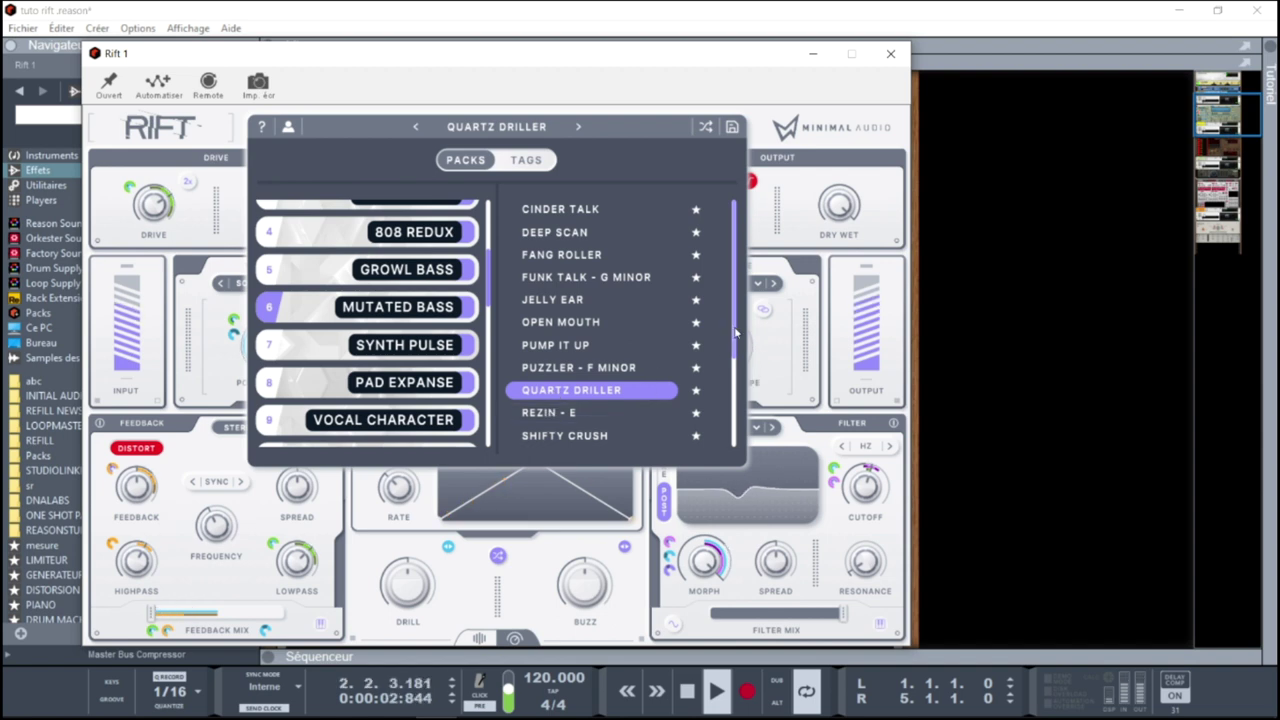
scroll(560, 332, "down", 4)
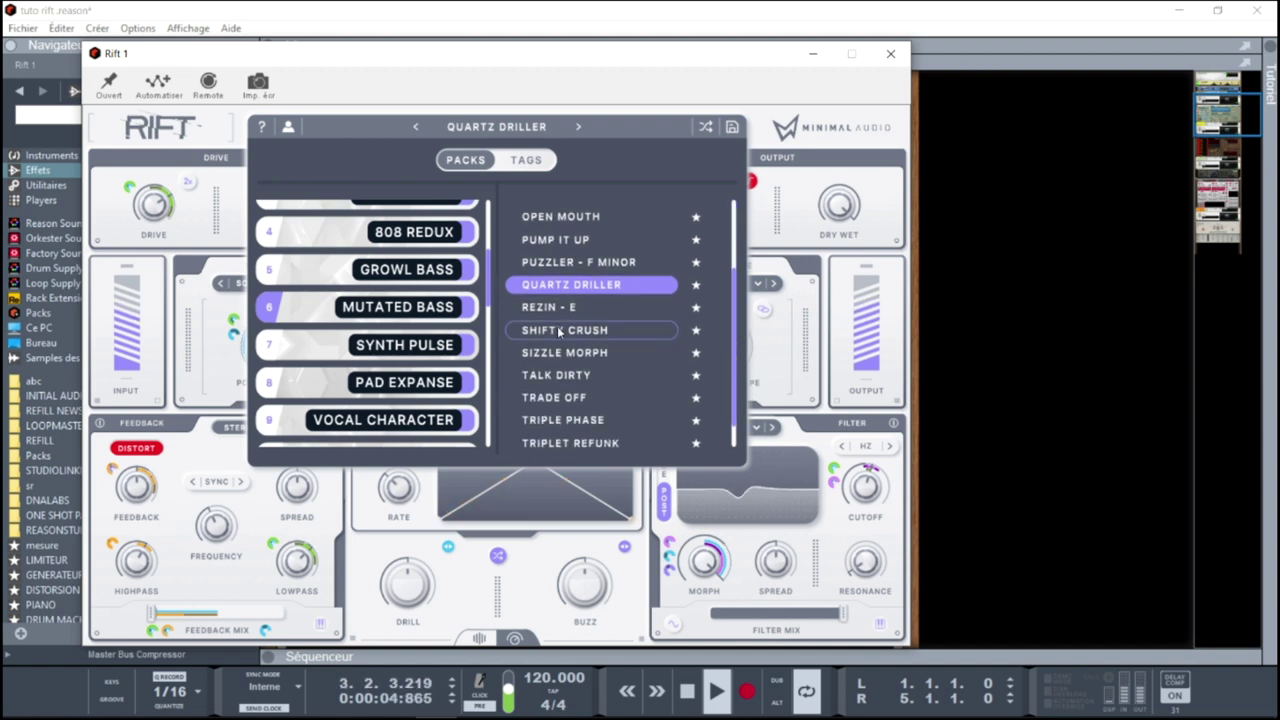
left_click(560, 332)
Browse the Pad Expanse, Vocal Character and Future Filters packs, and audition Liquid Heaven and Decelerate from Particle Delays
left_click(381, 390)
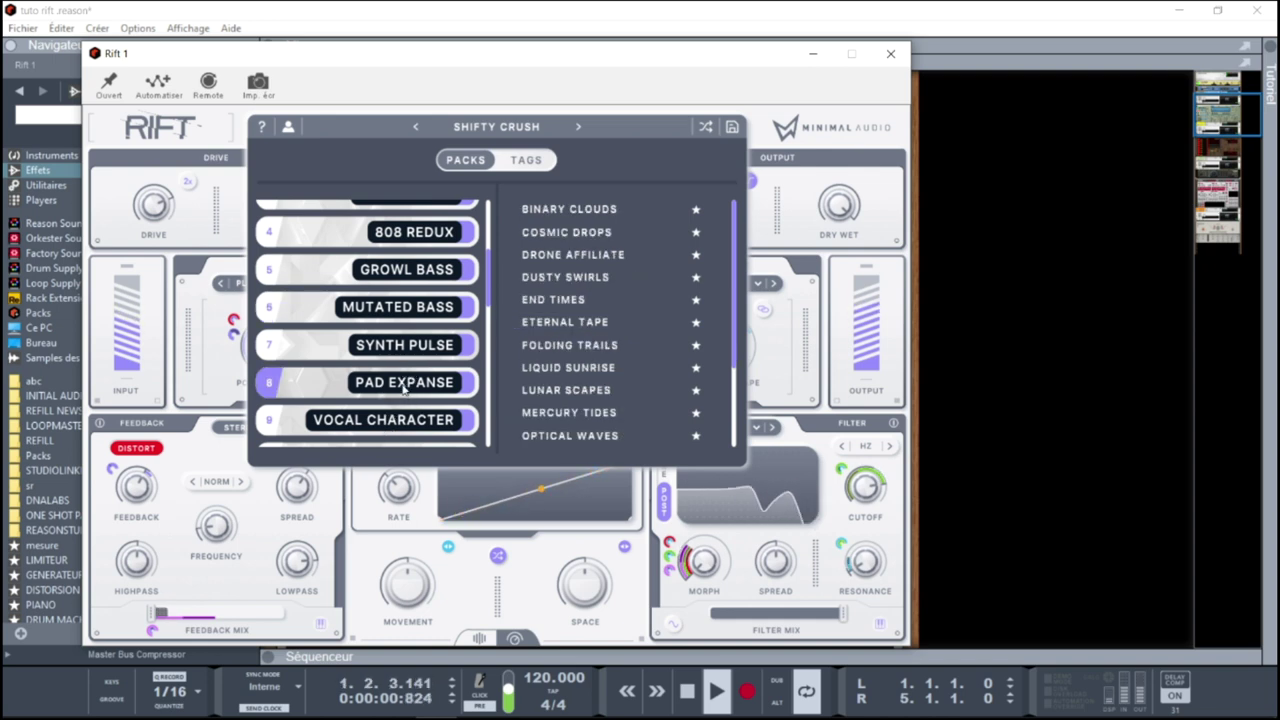
left_click(371, 427)
scroll(488, 292, "down", 4)
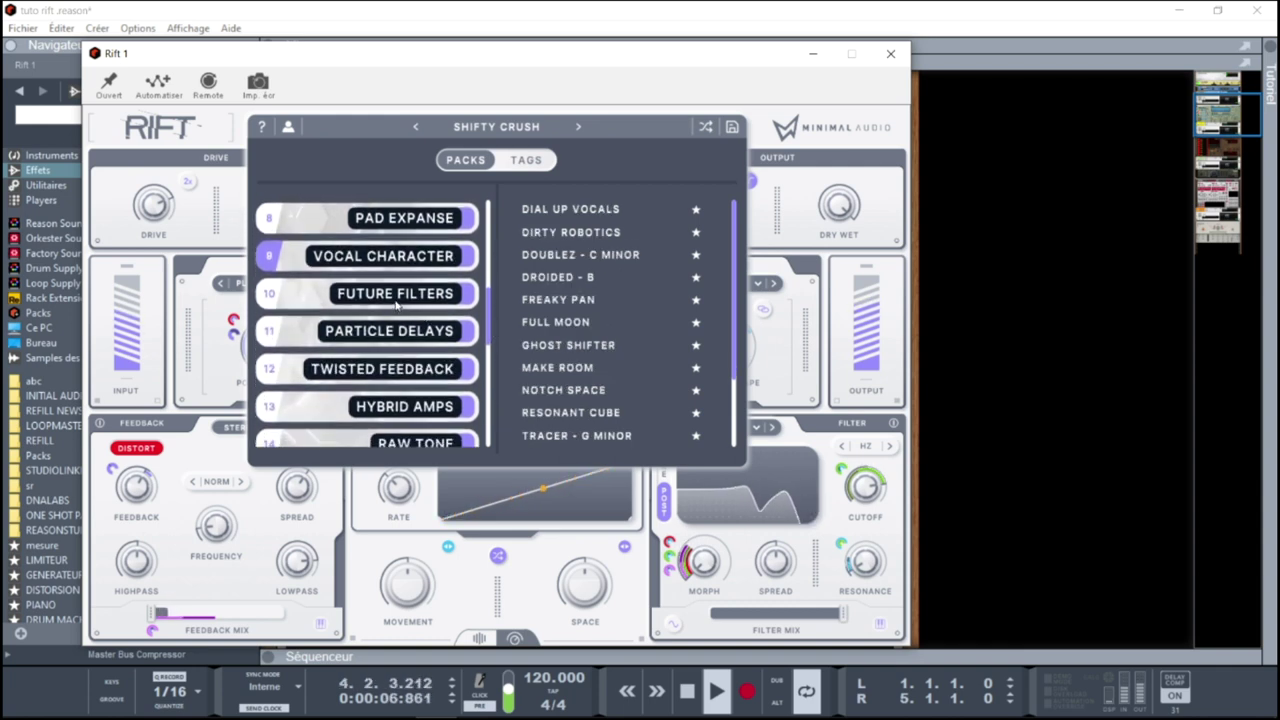
left_click(397, 303)
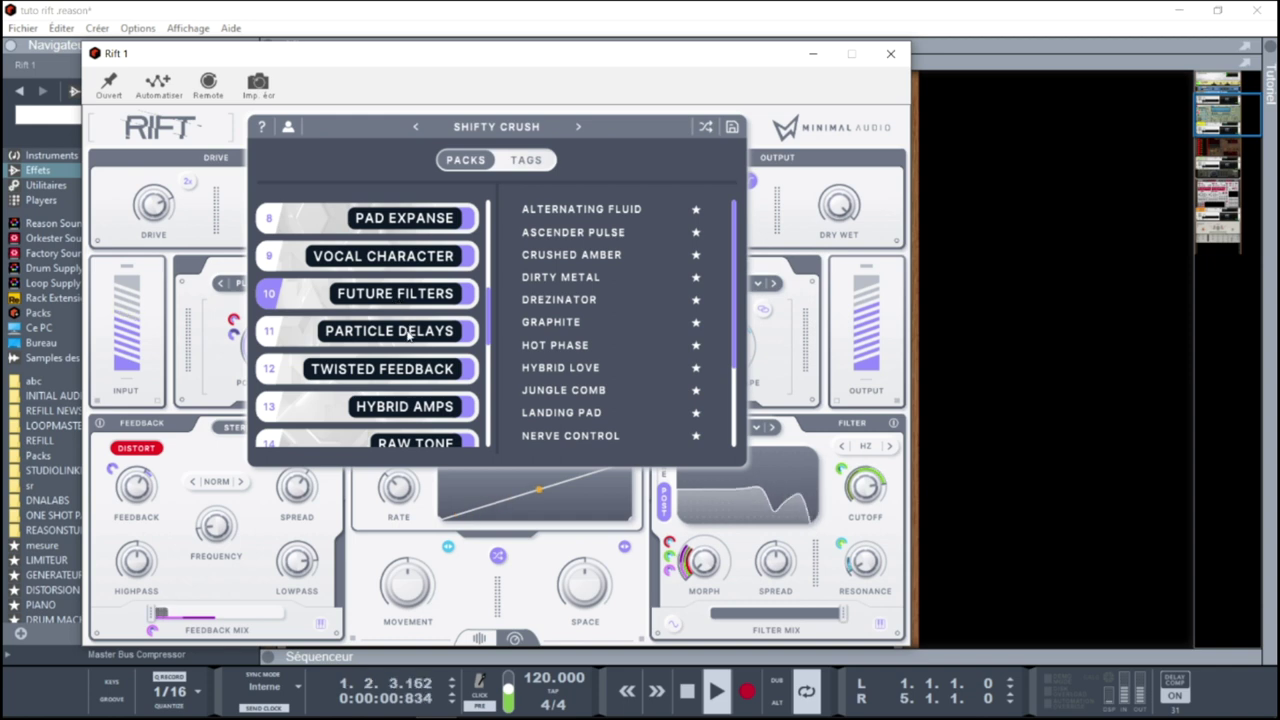
left_click(408, 332)
left_click(540, 326)
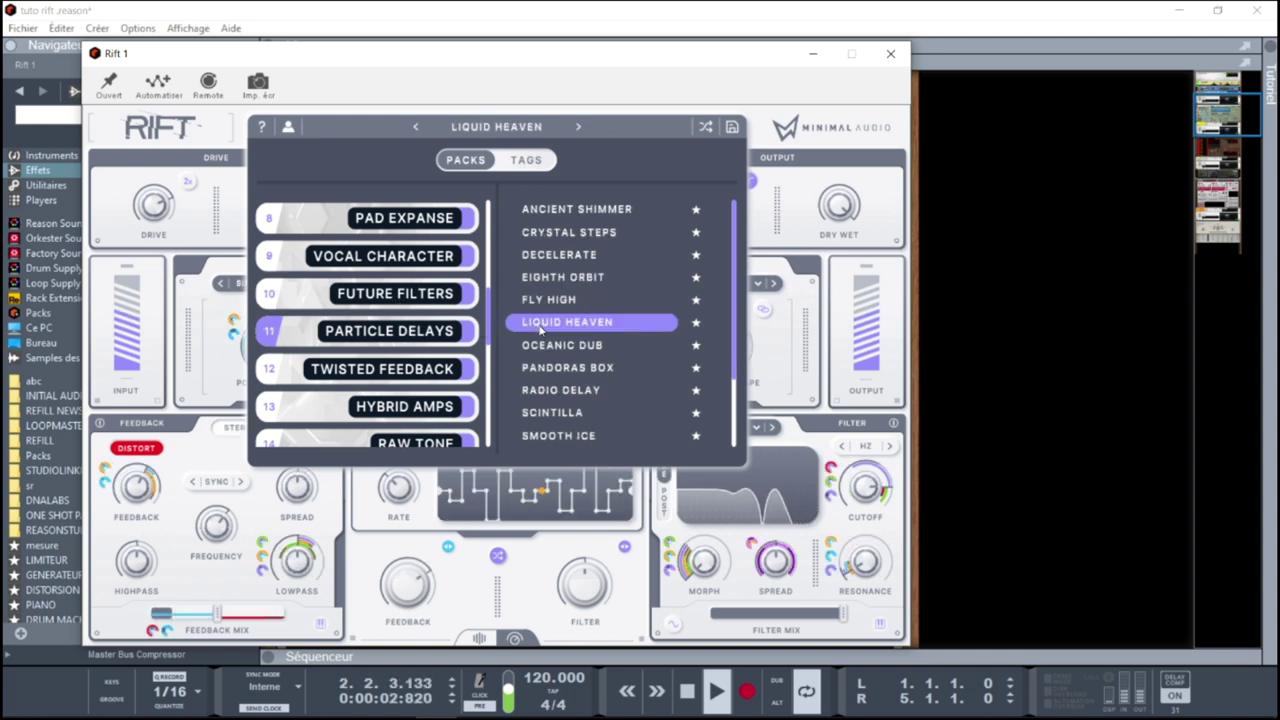
left_click(543, 257)
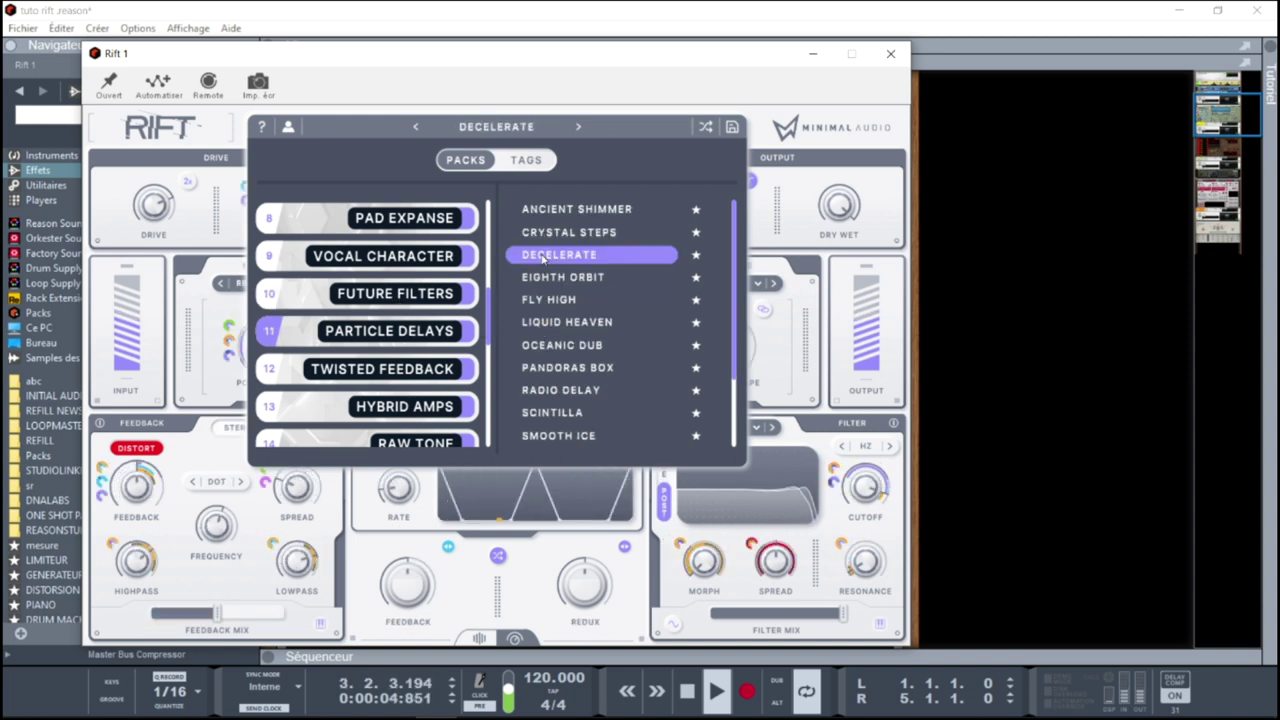
Open the Hybrid Amps pack and audition its presets Binary Hover and Digi Phlange
left_click(414, 420)
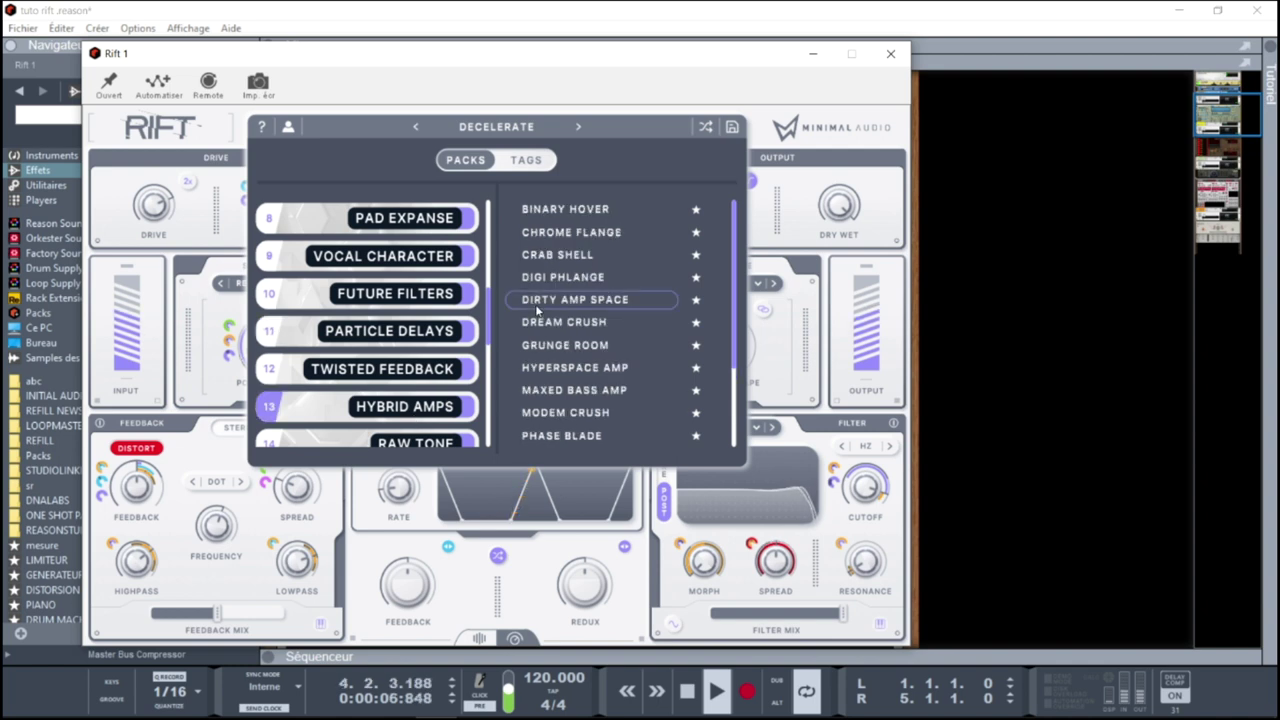
left_click(551, 211)
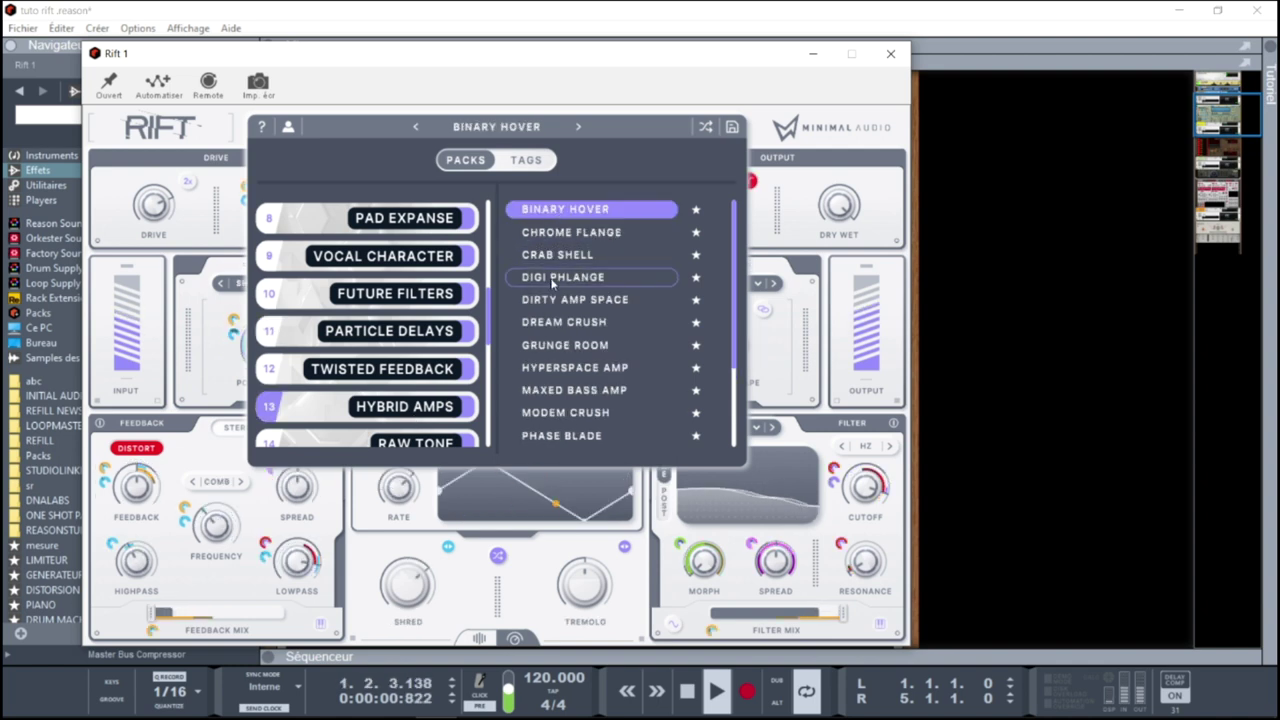
left_click(552, 280)
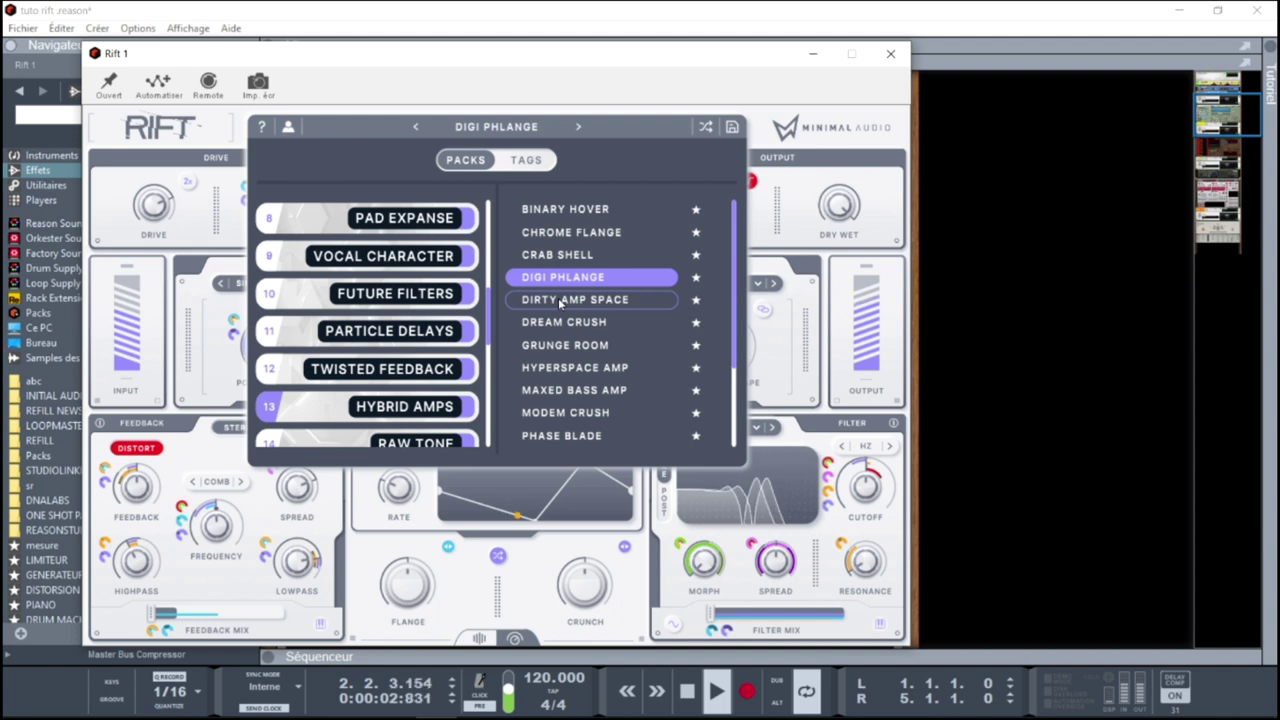
Audition the Hybrid Amps presets Dirty Amp Space, Dream Crush, Grunge Room and Hyperspace Amp
left_click(561, 302)
left_click(561, 324)
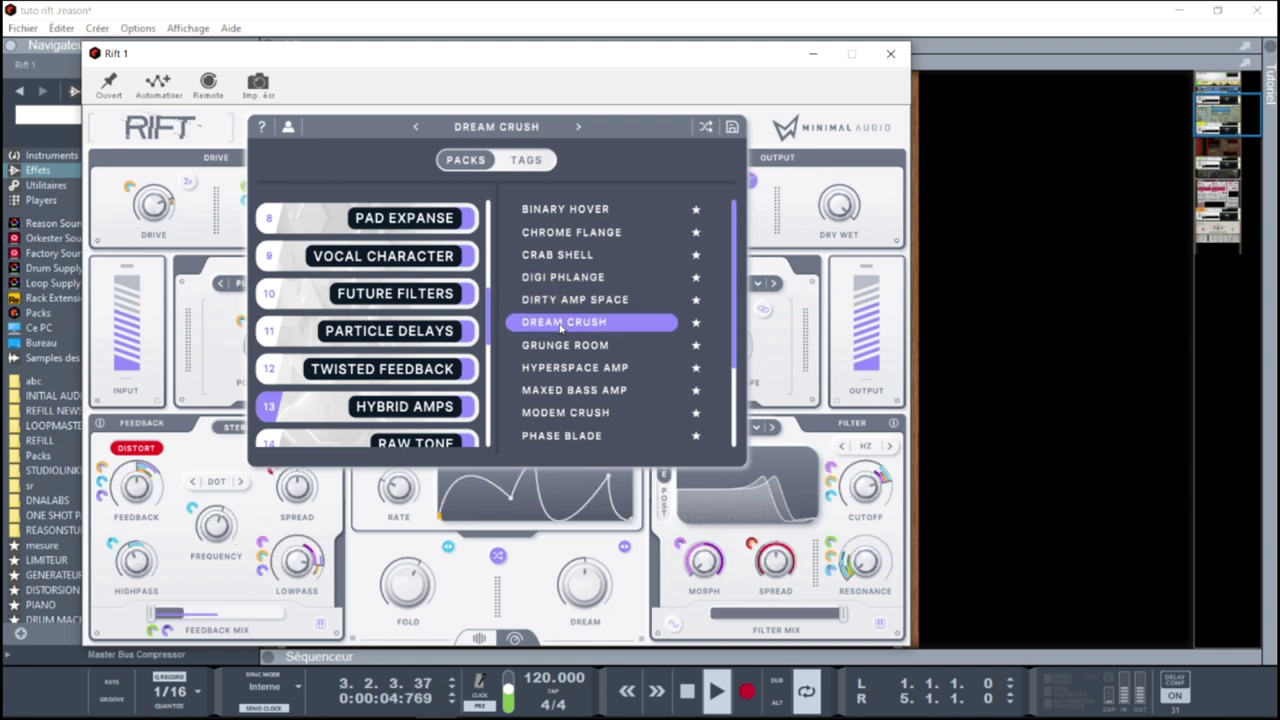
left_click(563, 347)
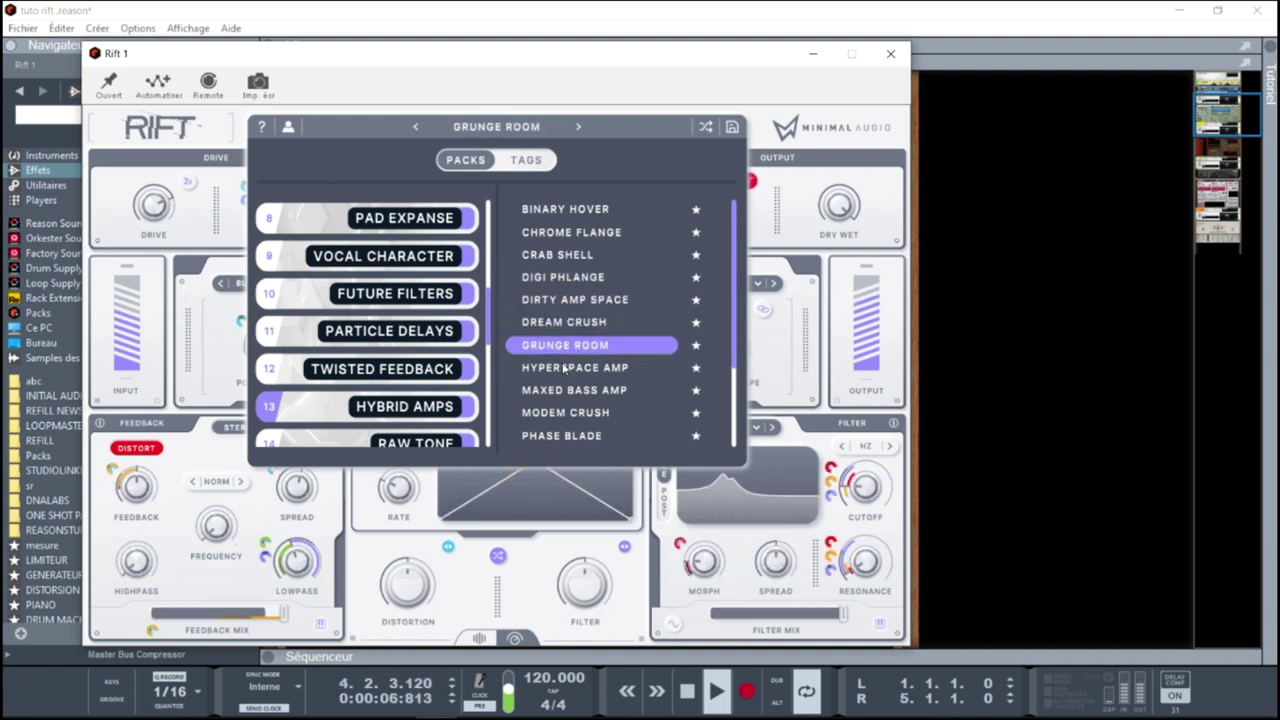
left_click(566, 370)
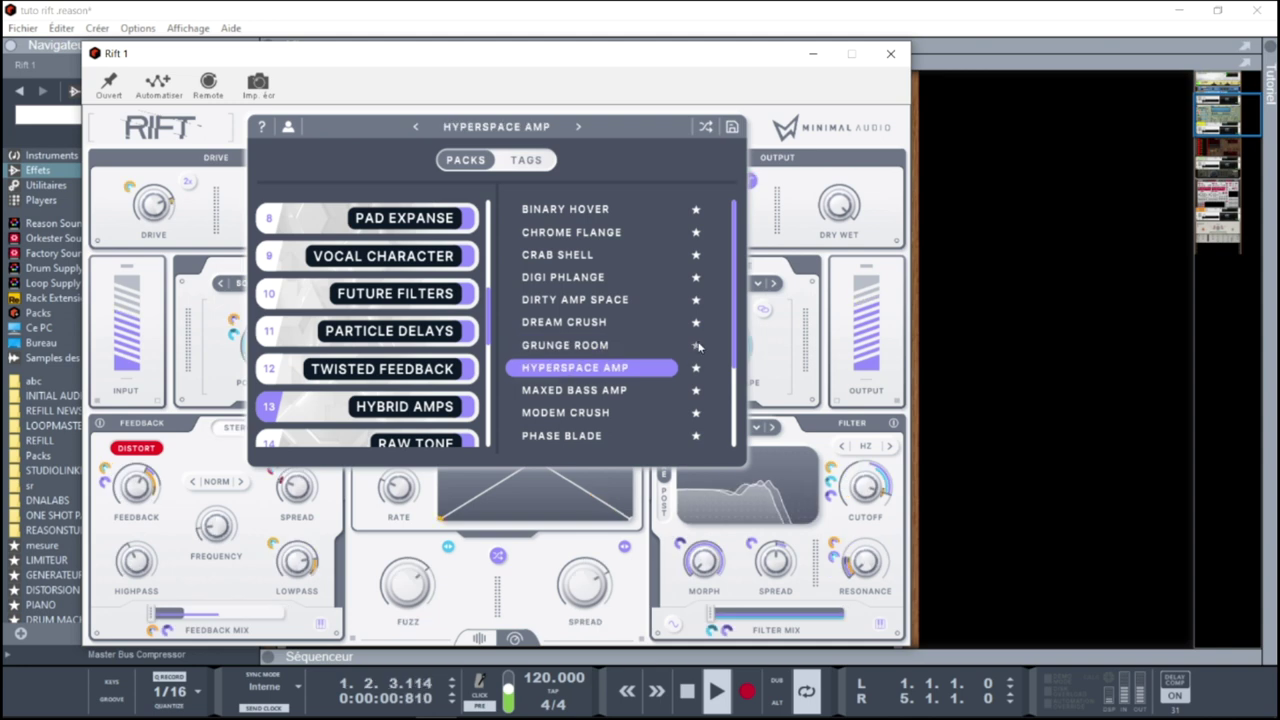
scroll(735, 299, "down", 2)
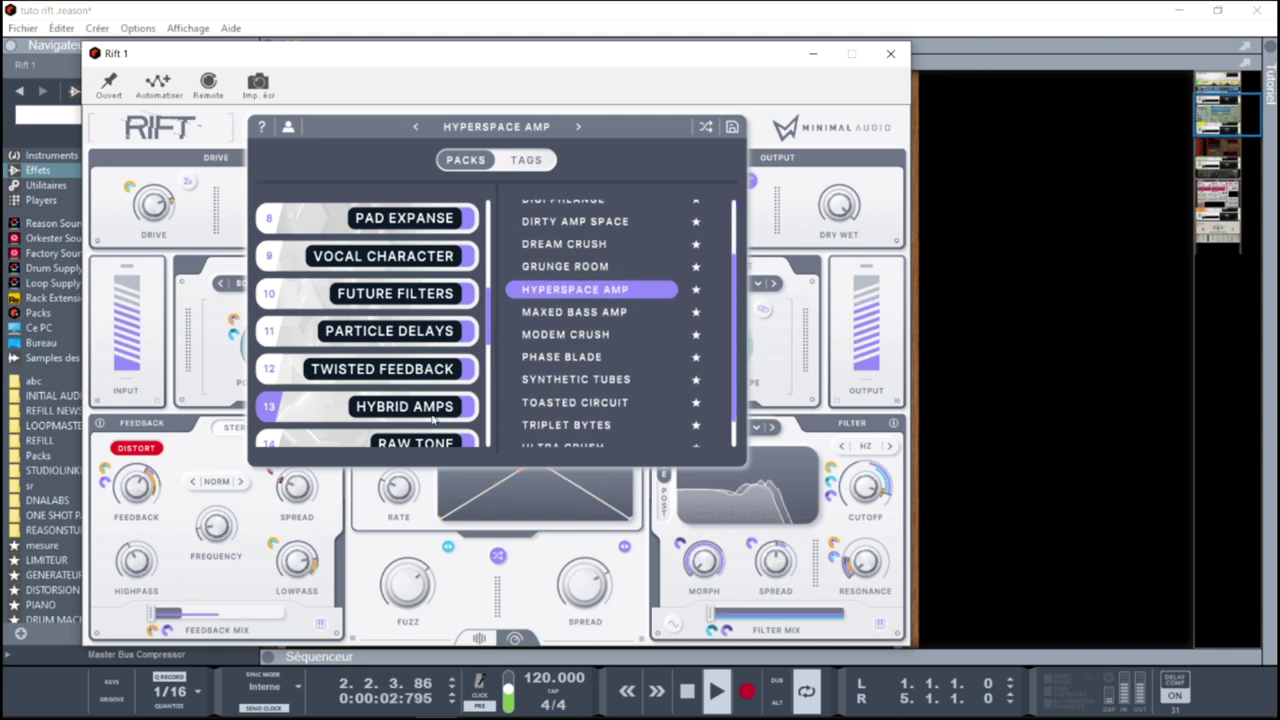
Open the Raw Tone pack, audition Liquid Flange, Dimension Rectifier and Modern Drive, and close the preset browser
left_click(419, 444)
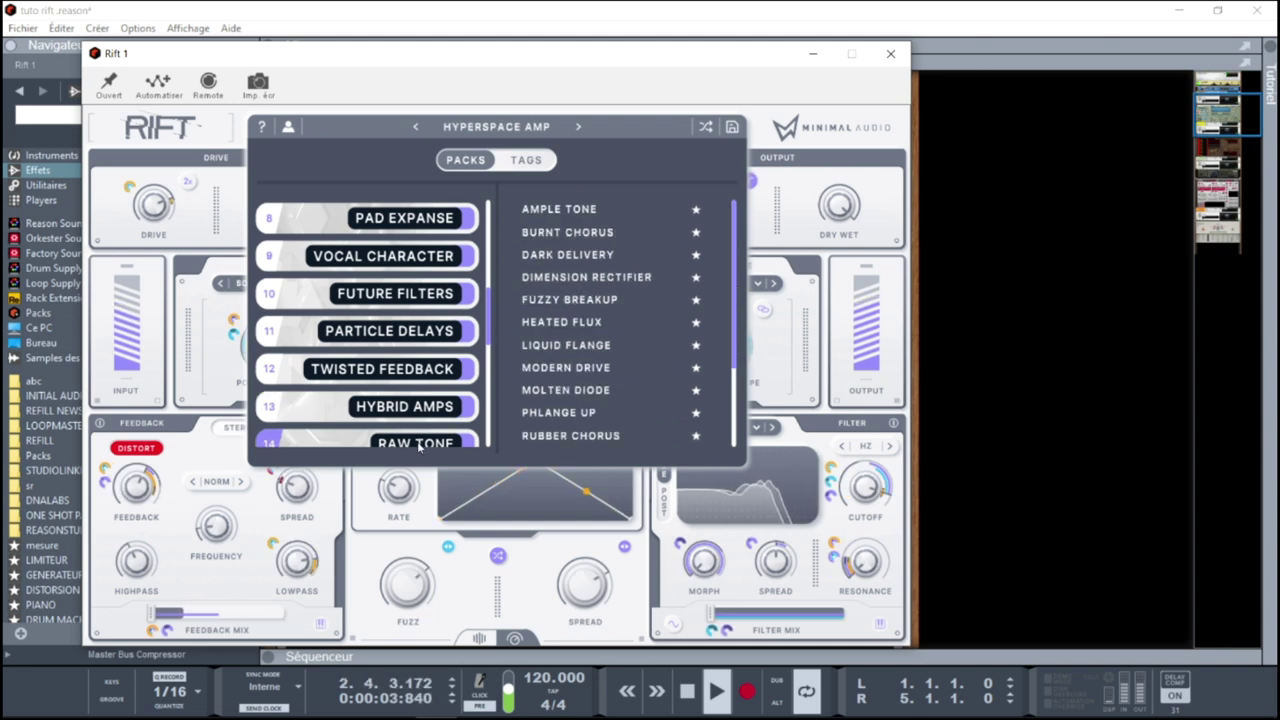
left_click(563, 350)
scroll(492, 305, "down", 6)
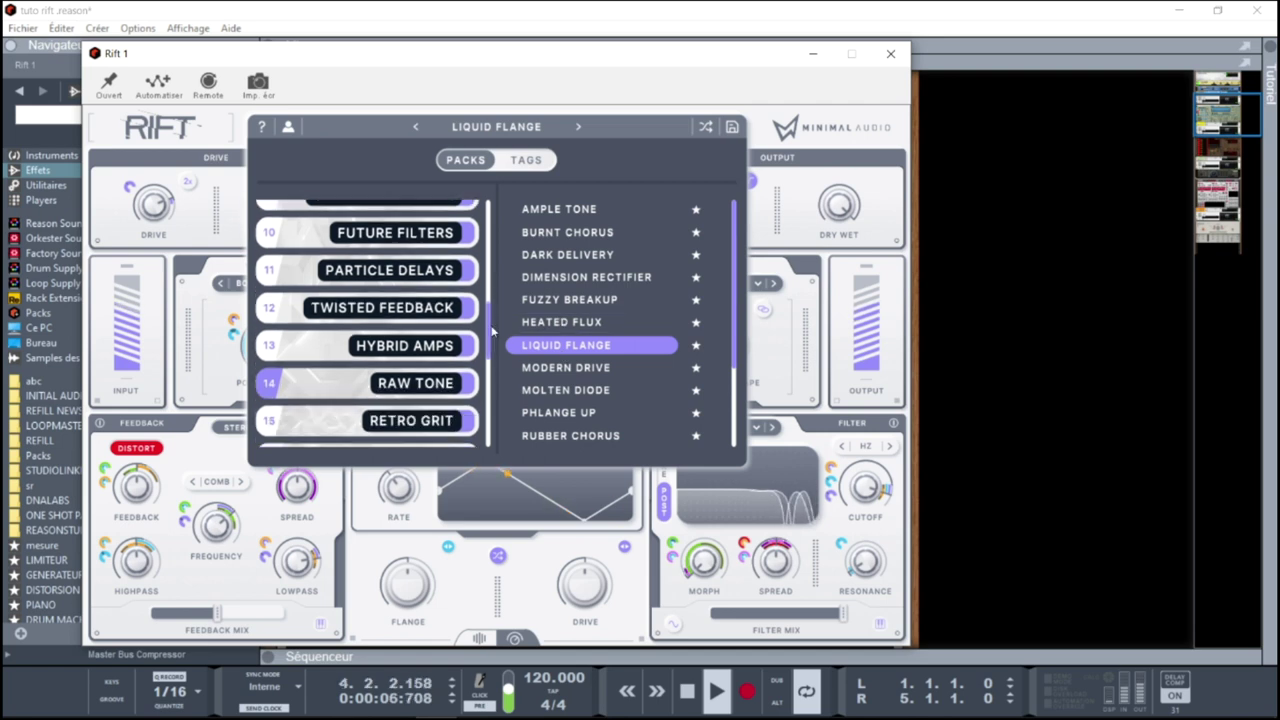
left_click(576, 277)
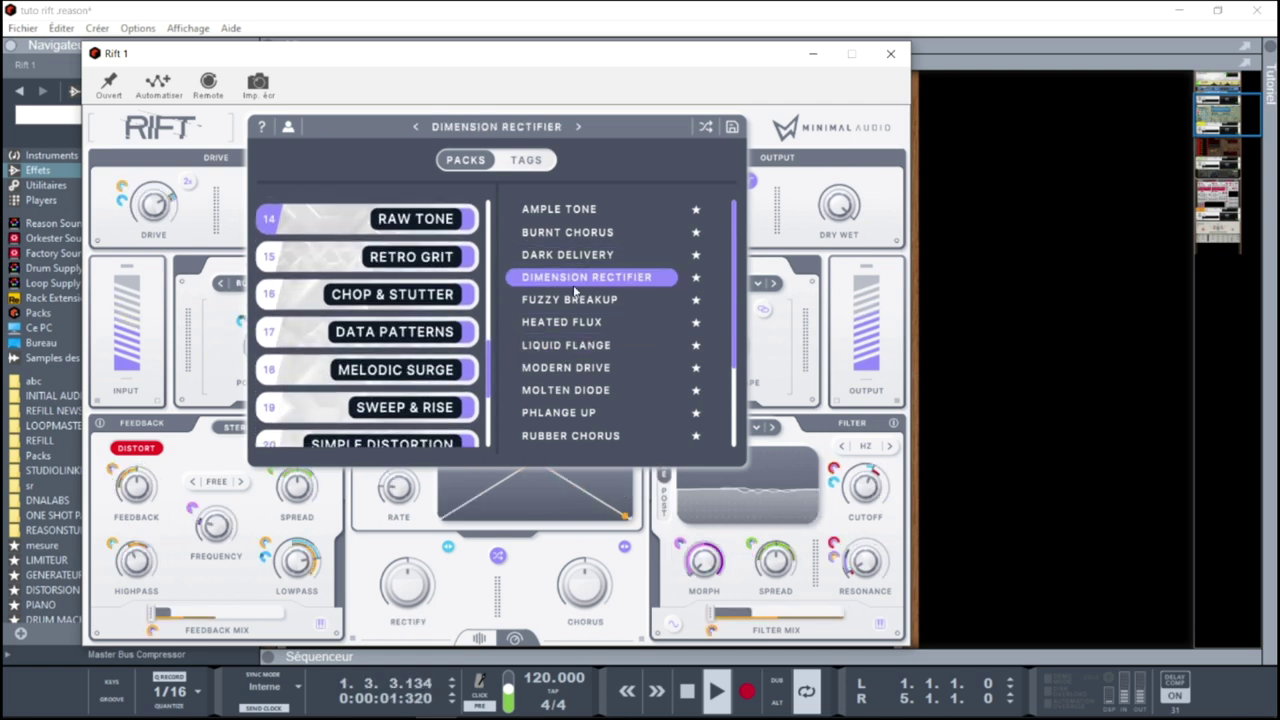
left_click(573, 372)
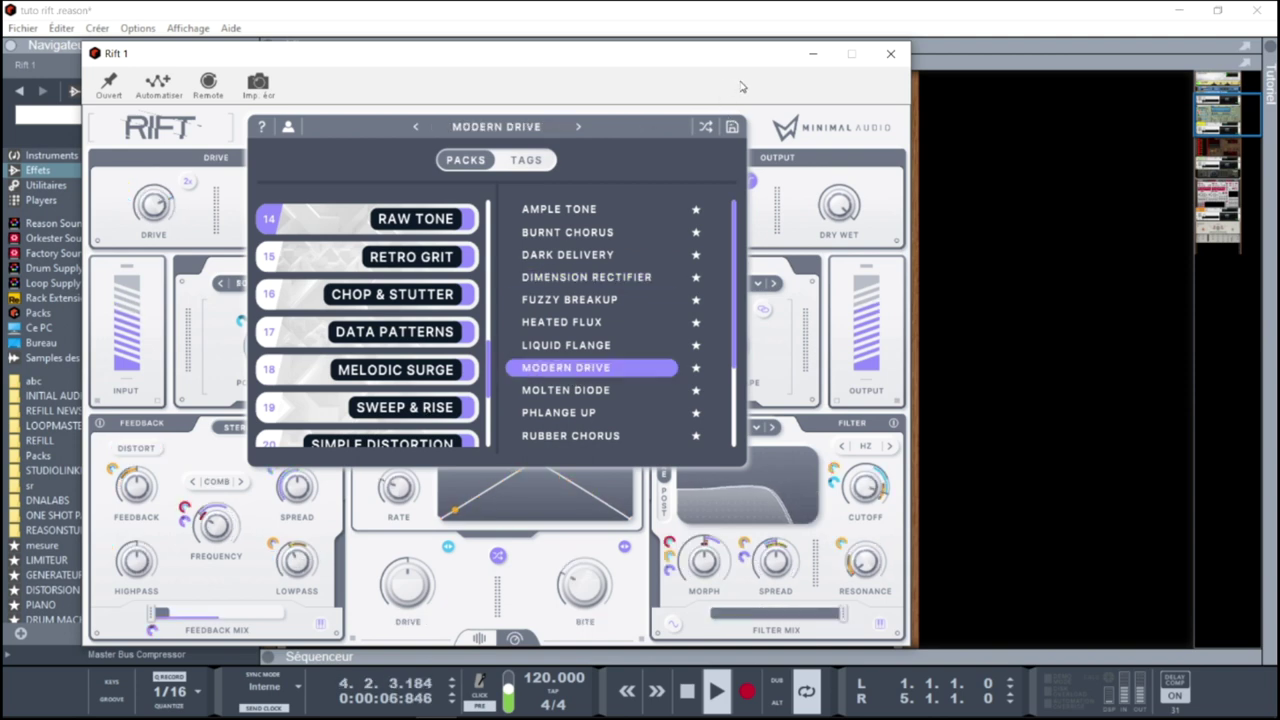
left_click(757, 122)
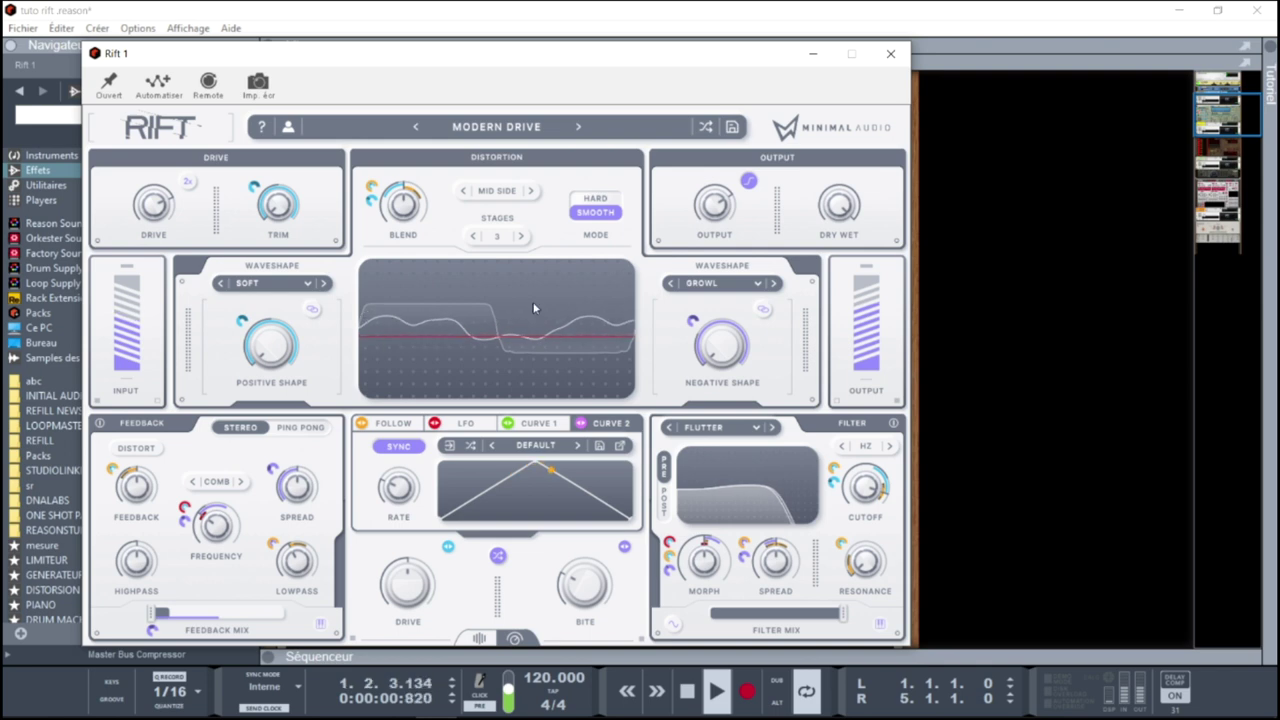
Load the 1. DEFAULT preset from the User pack and close the preset browser
left_click(510, 127)
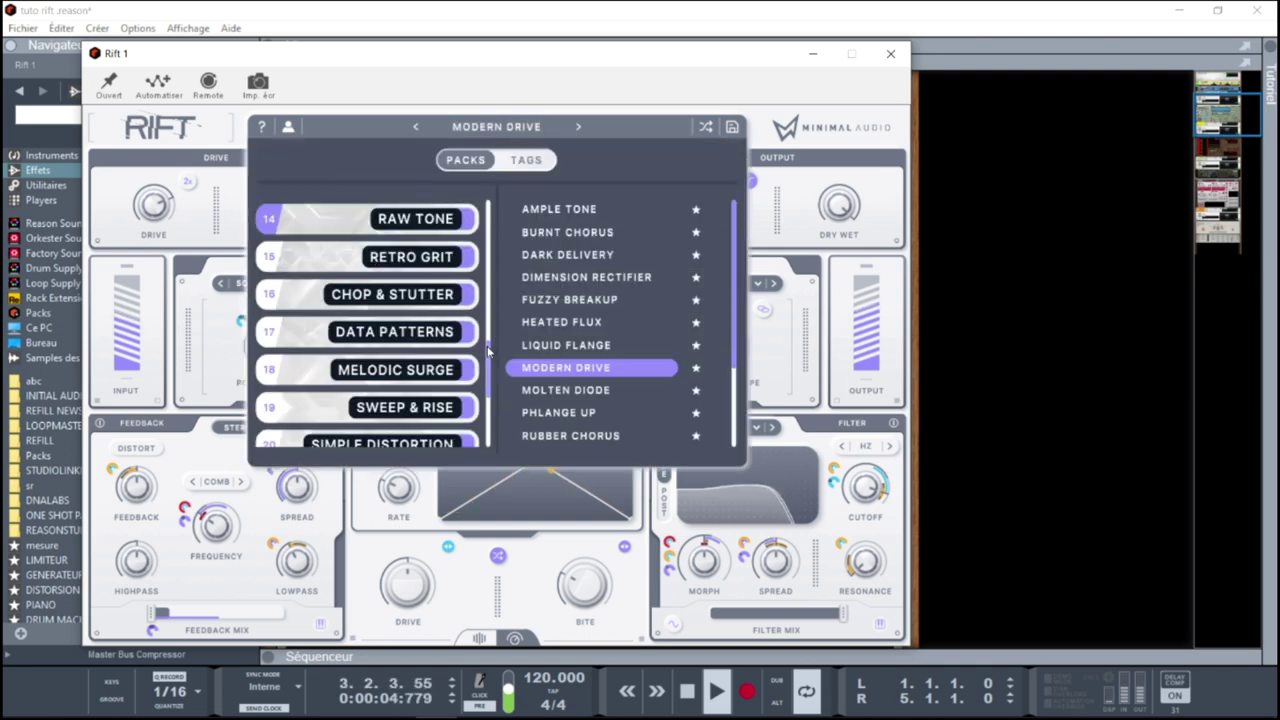
left_click_drag(488, 363, 490, 205)
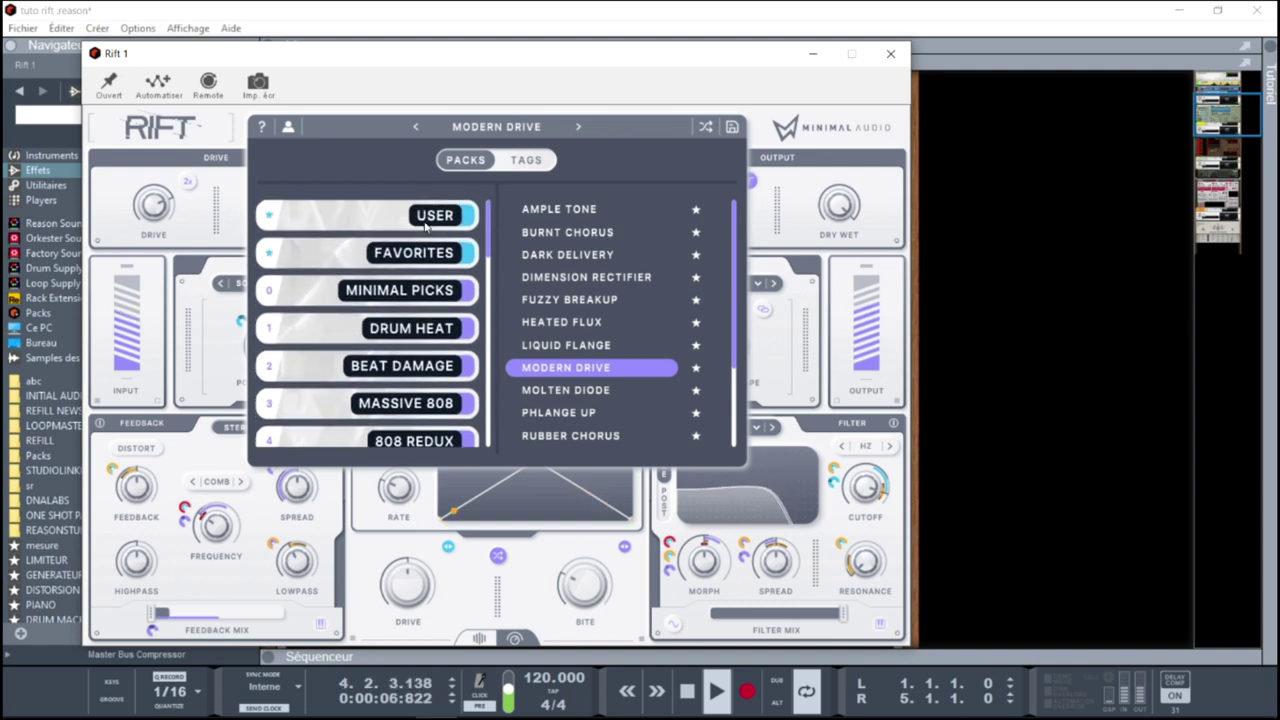
left_click(378, 213)
left_click(570, 209)
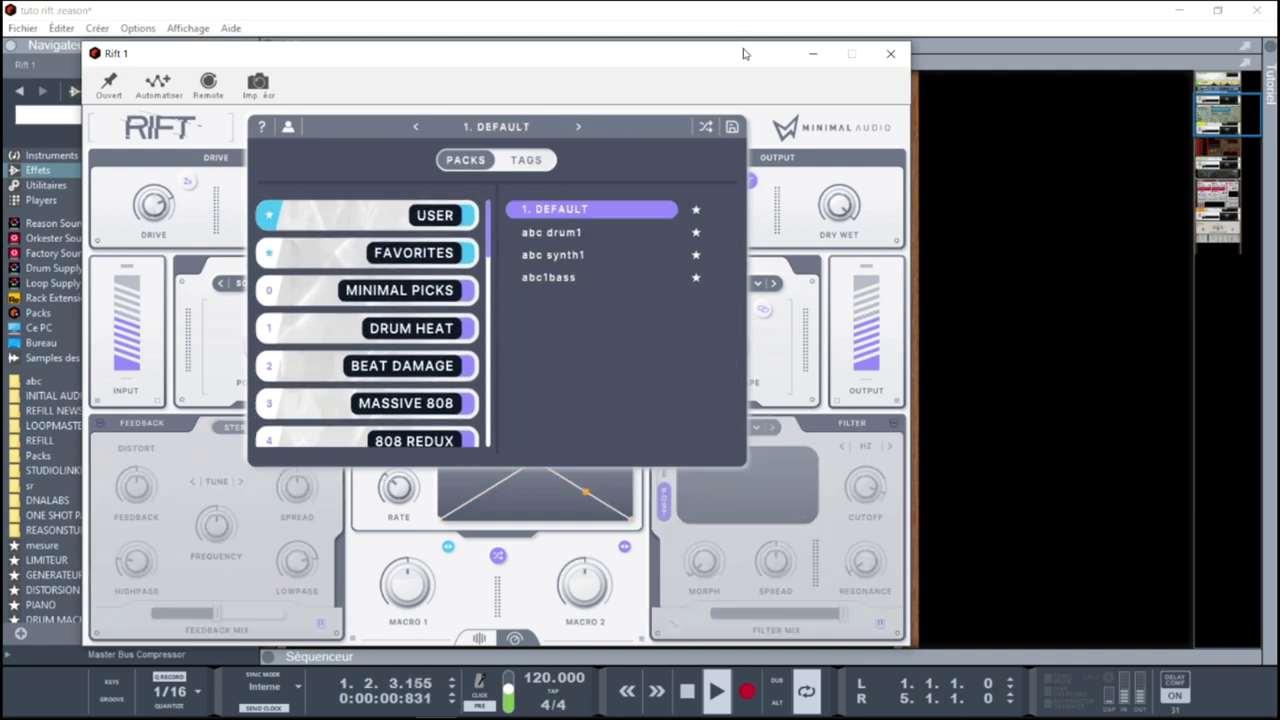
left_click(797, 143)
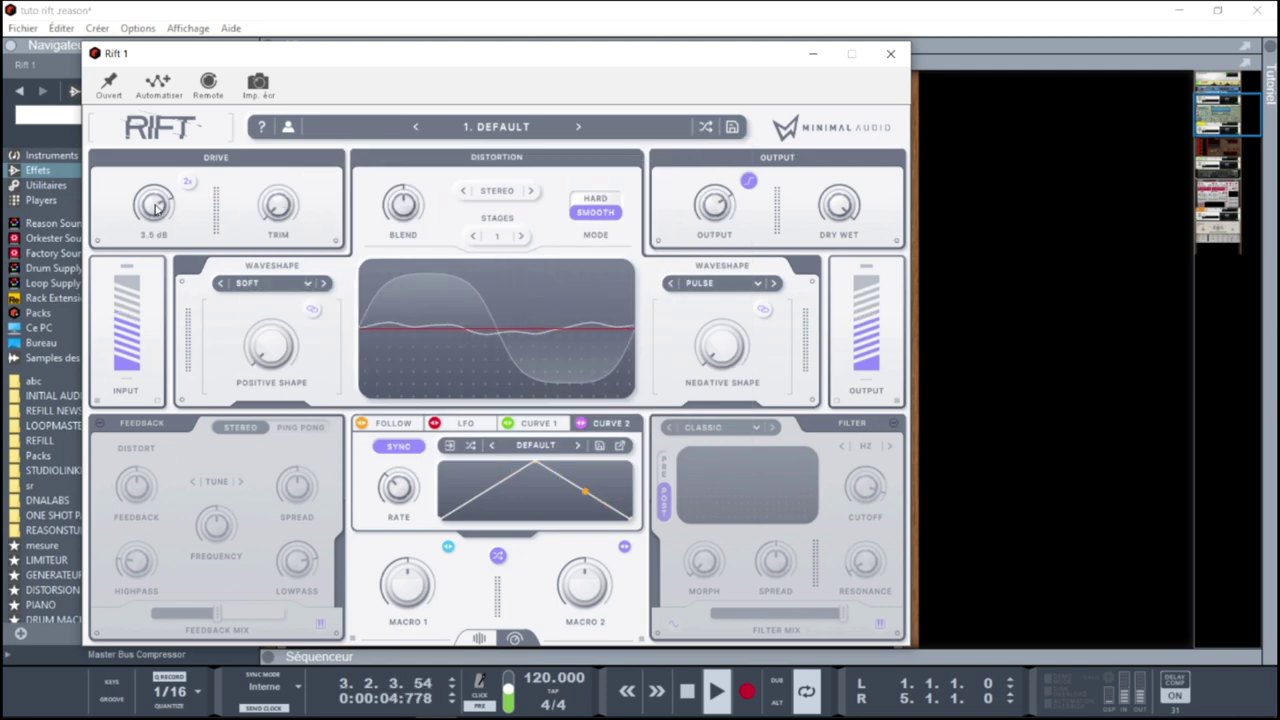
Raise the Drive to about 13 dB, adjust the Trim and Positive Shape by ear, and close the plugin window
left_click_drag(158, 208, 156, 198)
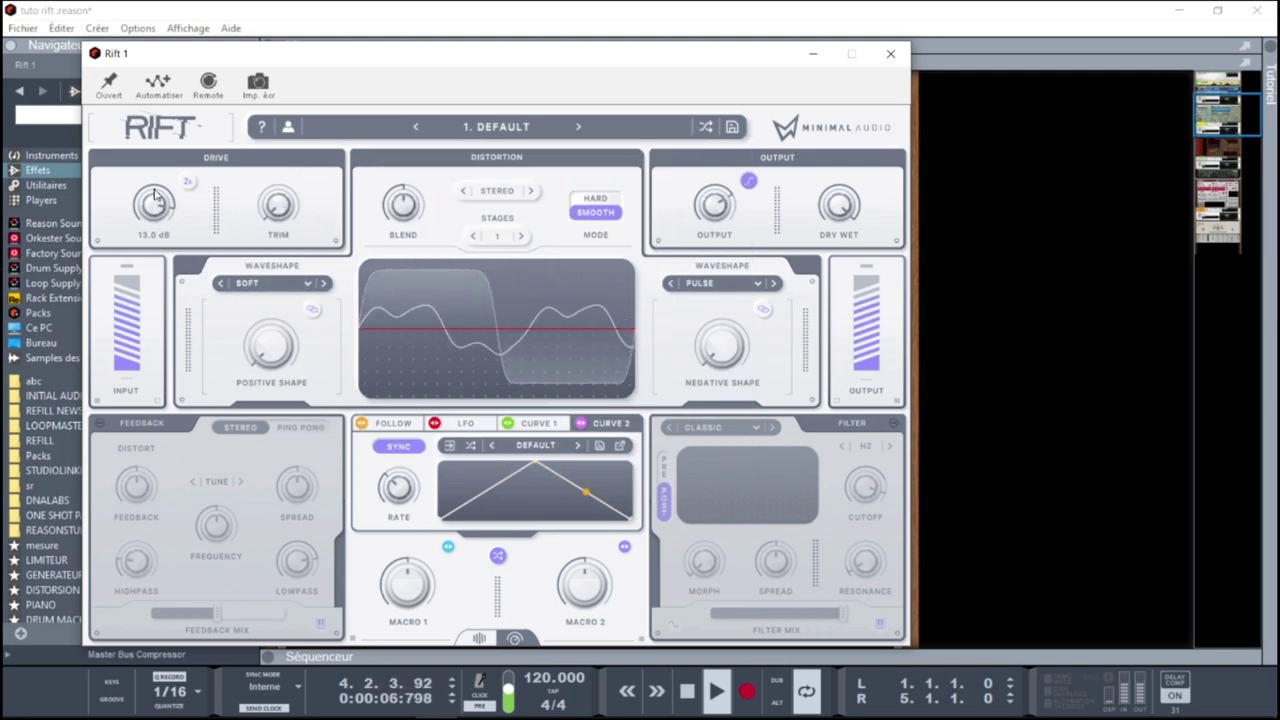
mouse_move(302, 332)
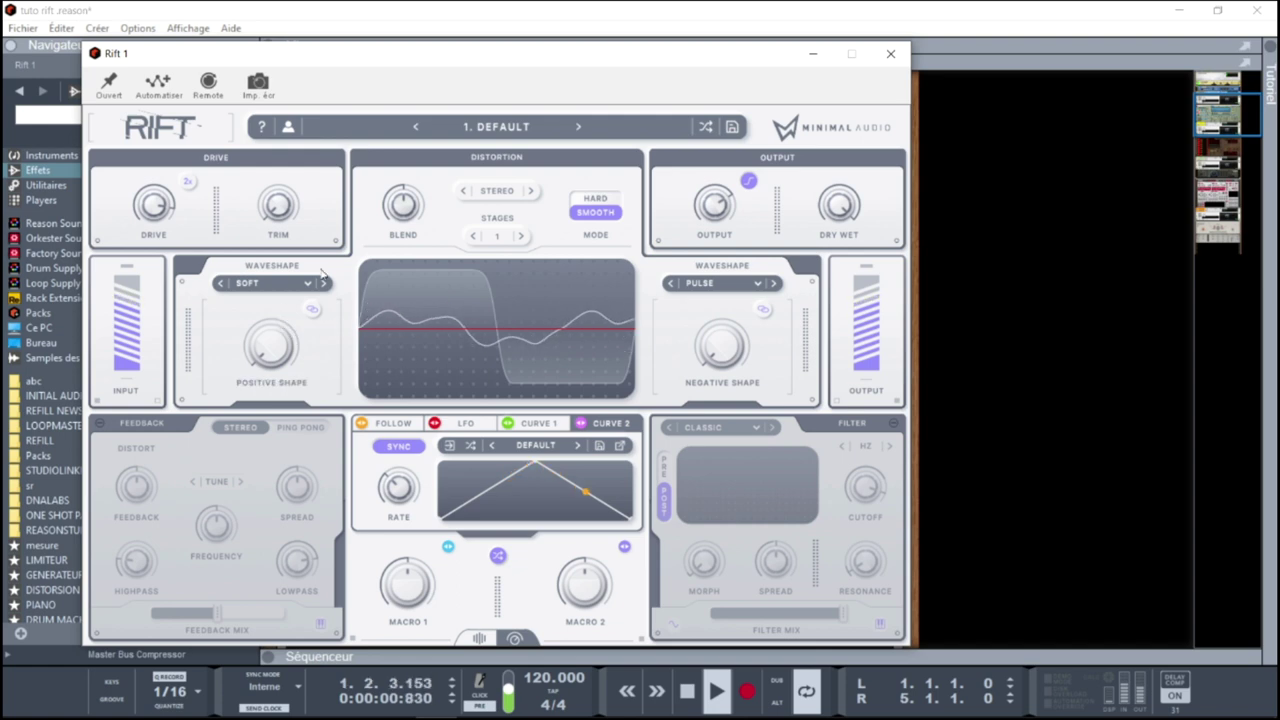
mouse_move(280, 205)
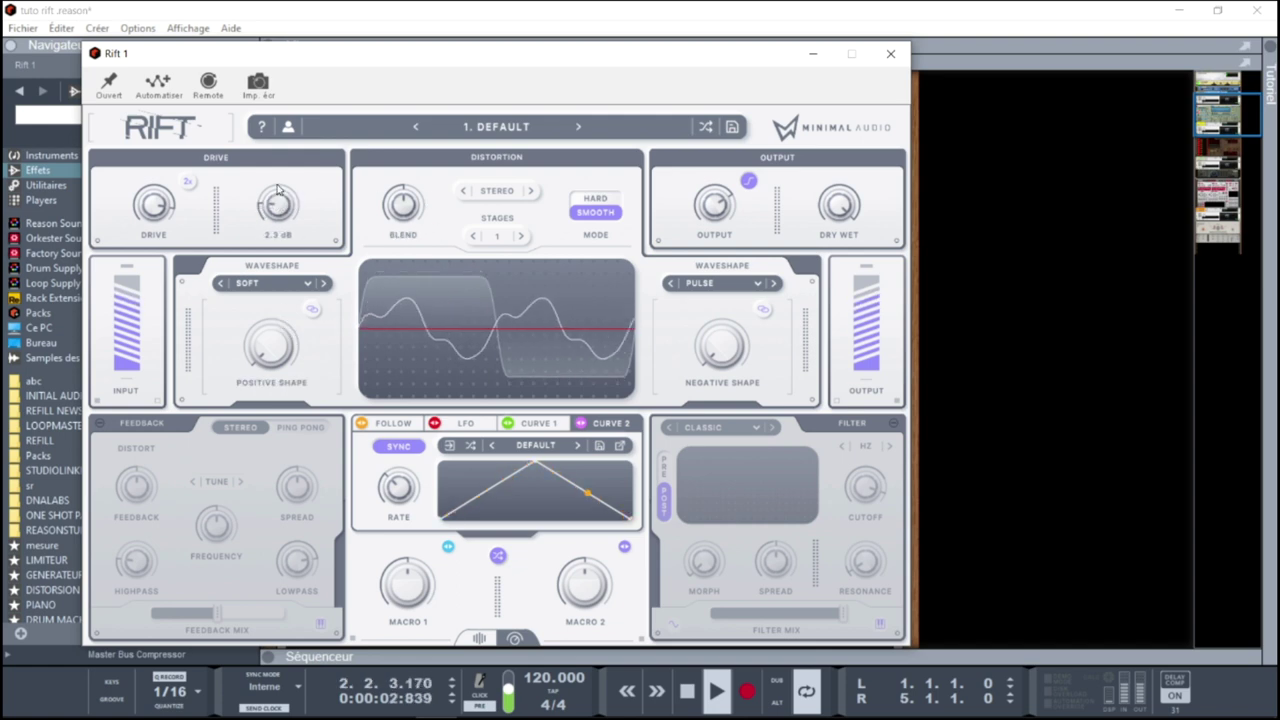
mouse_move(287, 352)
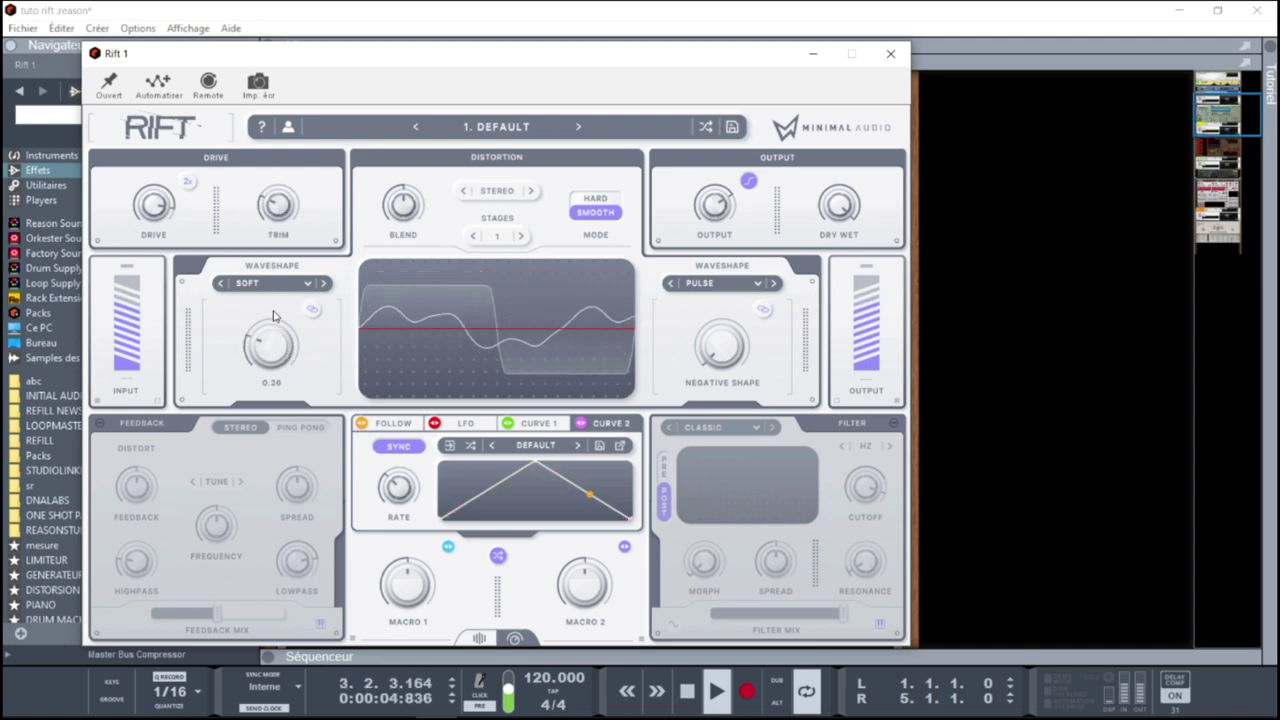
mouse_move(742, 350)
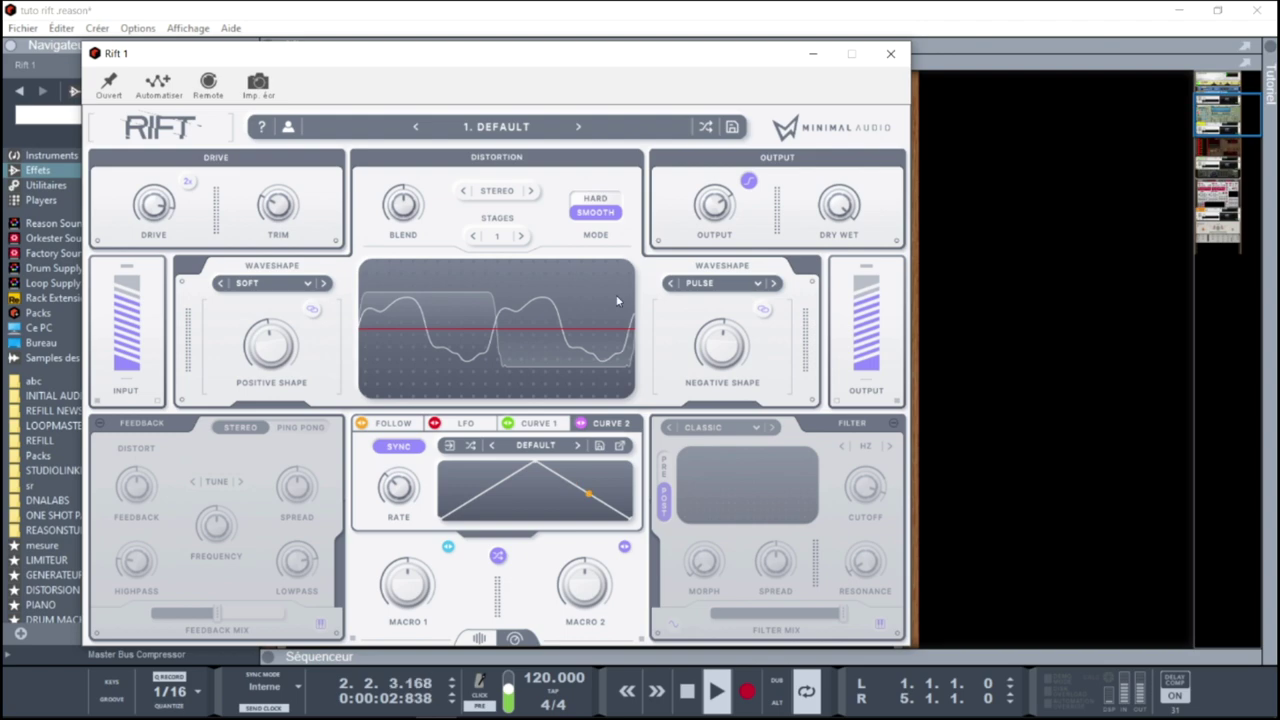
key("alt+F4")
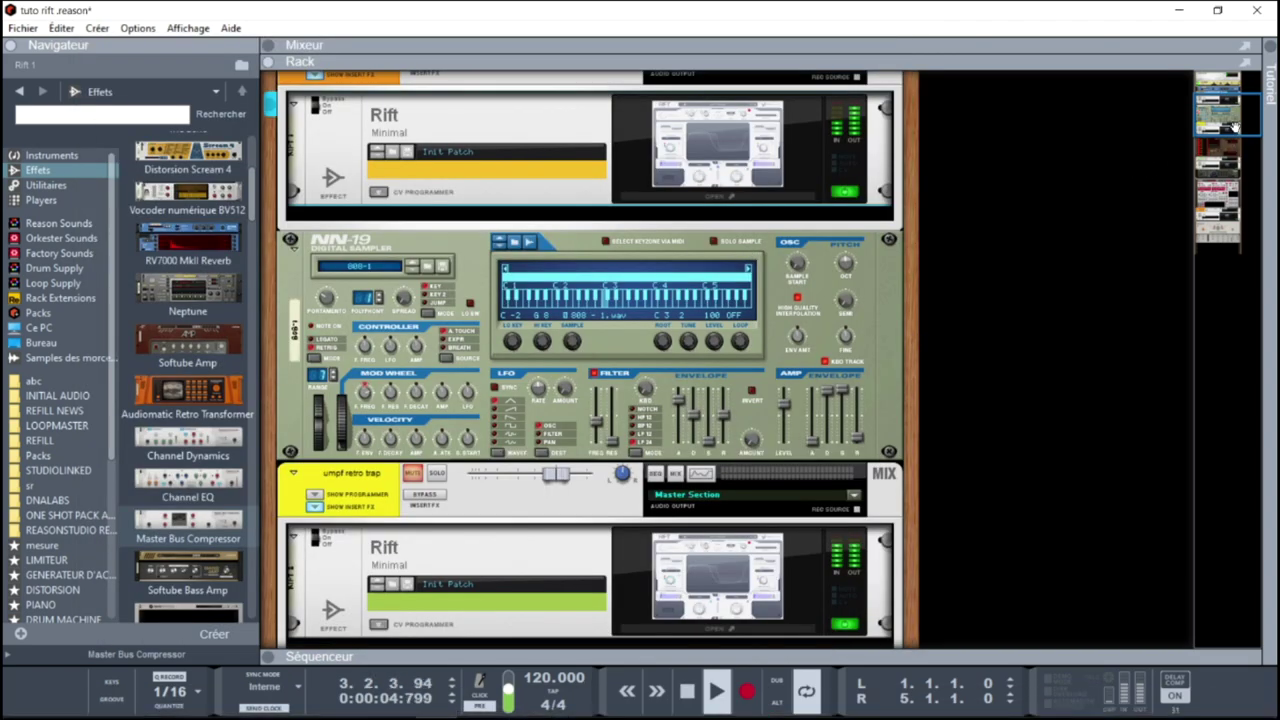
Turn off solo on the 808-1 mix channel in the rack
left_click_drag(1235, 127, 1230, 90)
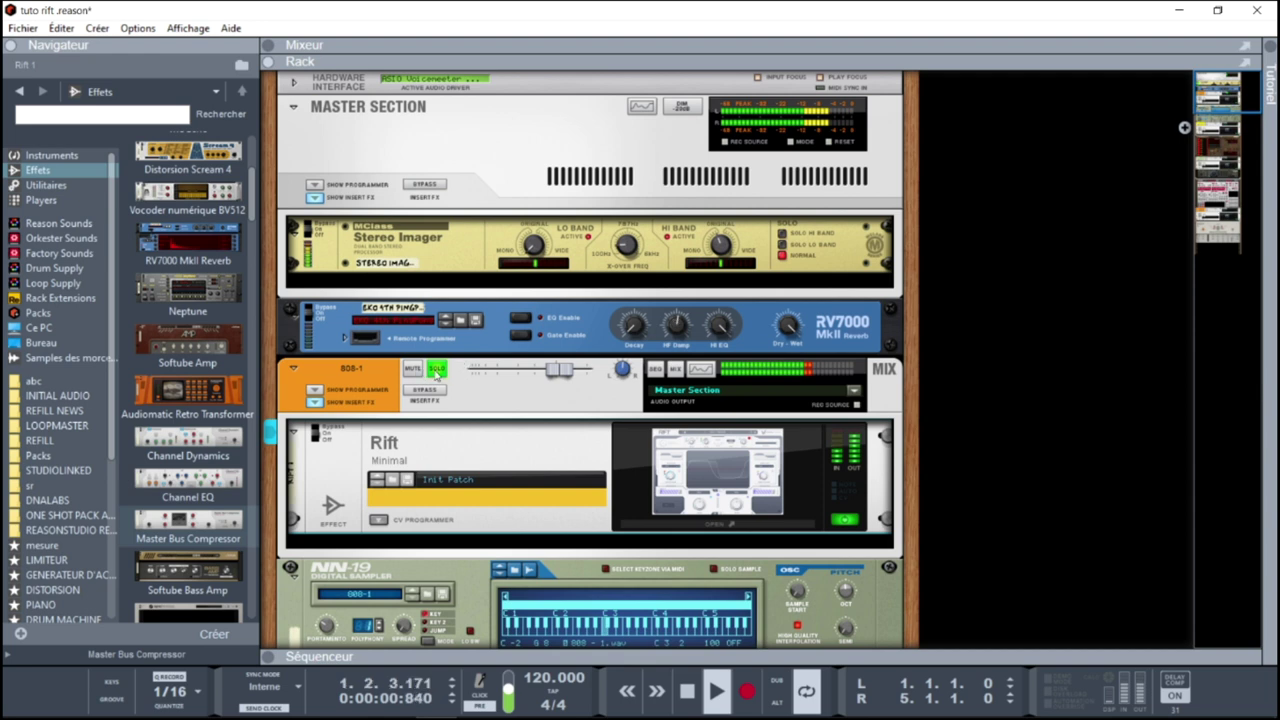
left_click(437, 370)
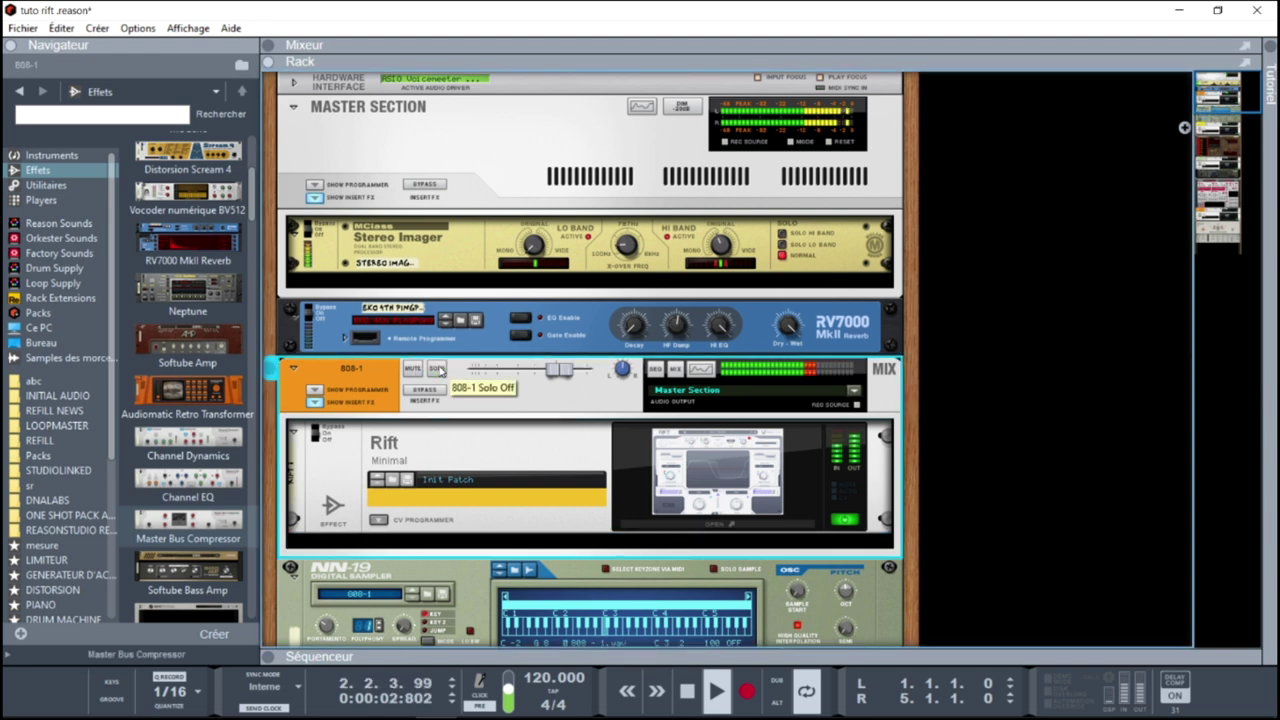
scroll(1228, 124, "down", 5)
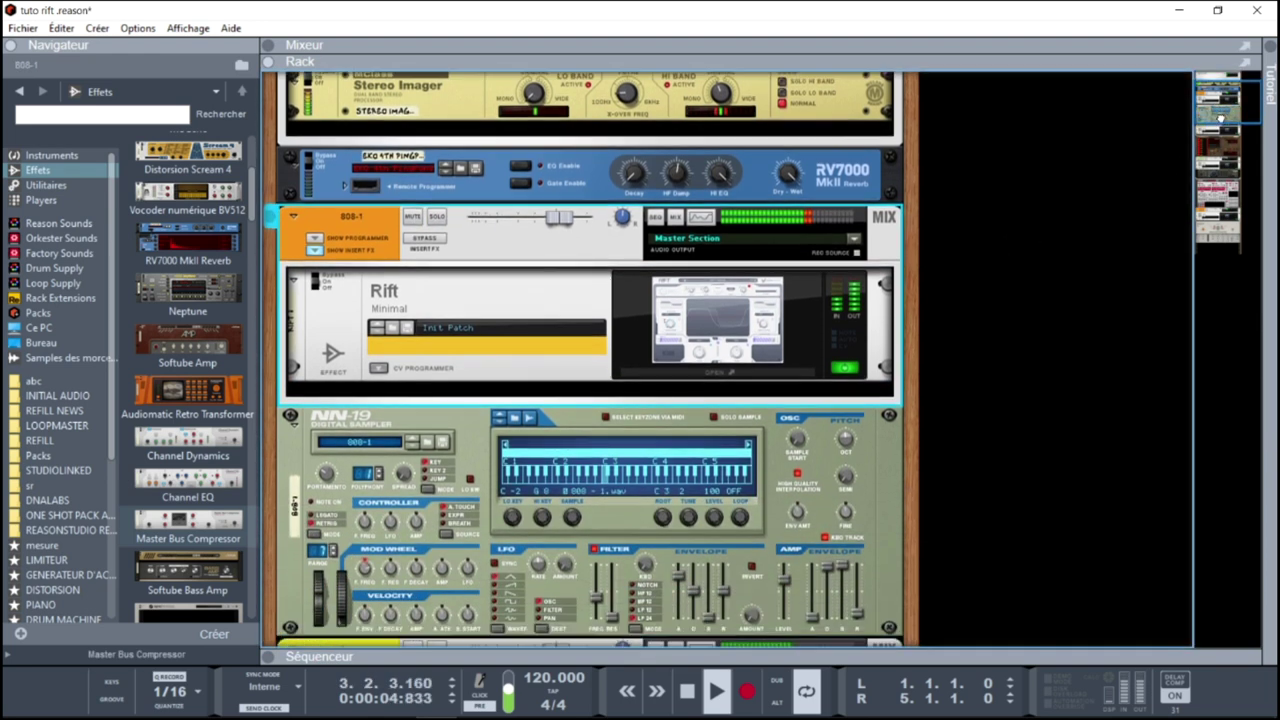
Load the user preset abc1bass in the 808-1 channel's Rift and close the plugin window
left_click(708, 332)
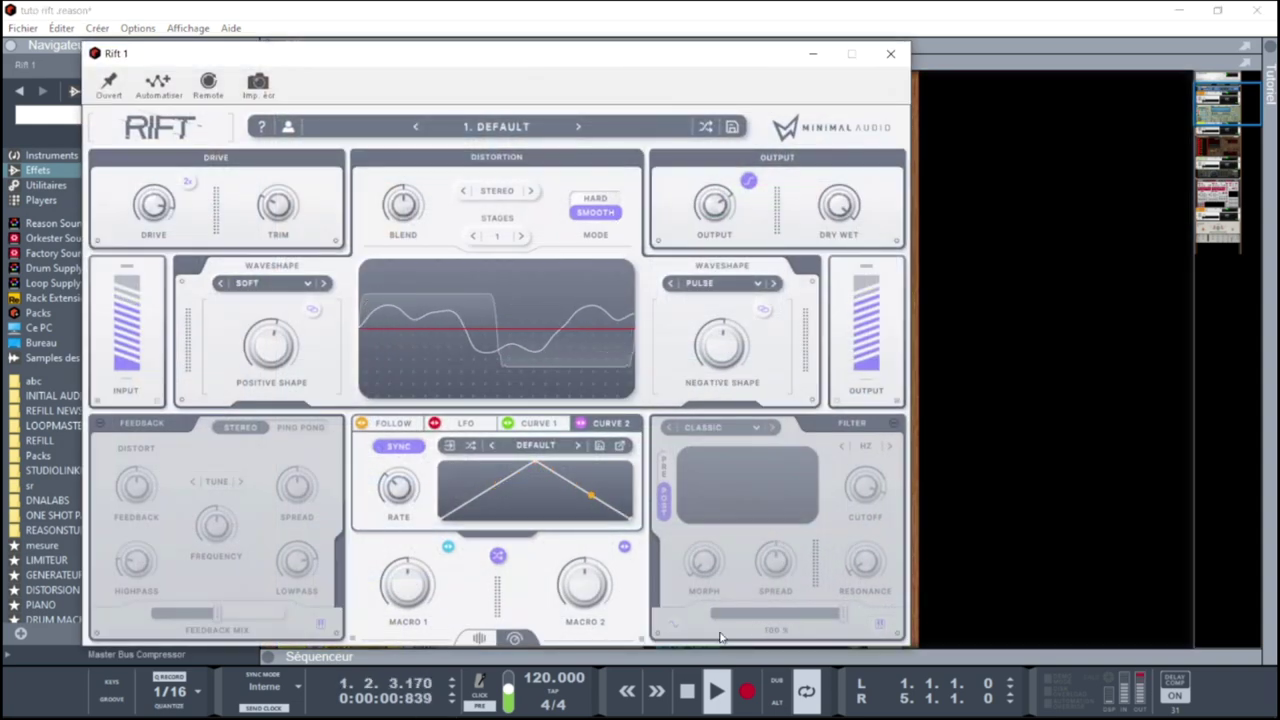
left_click(510, 127)
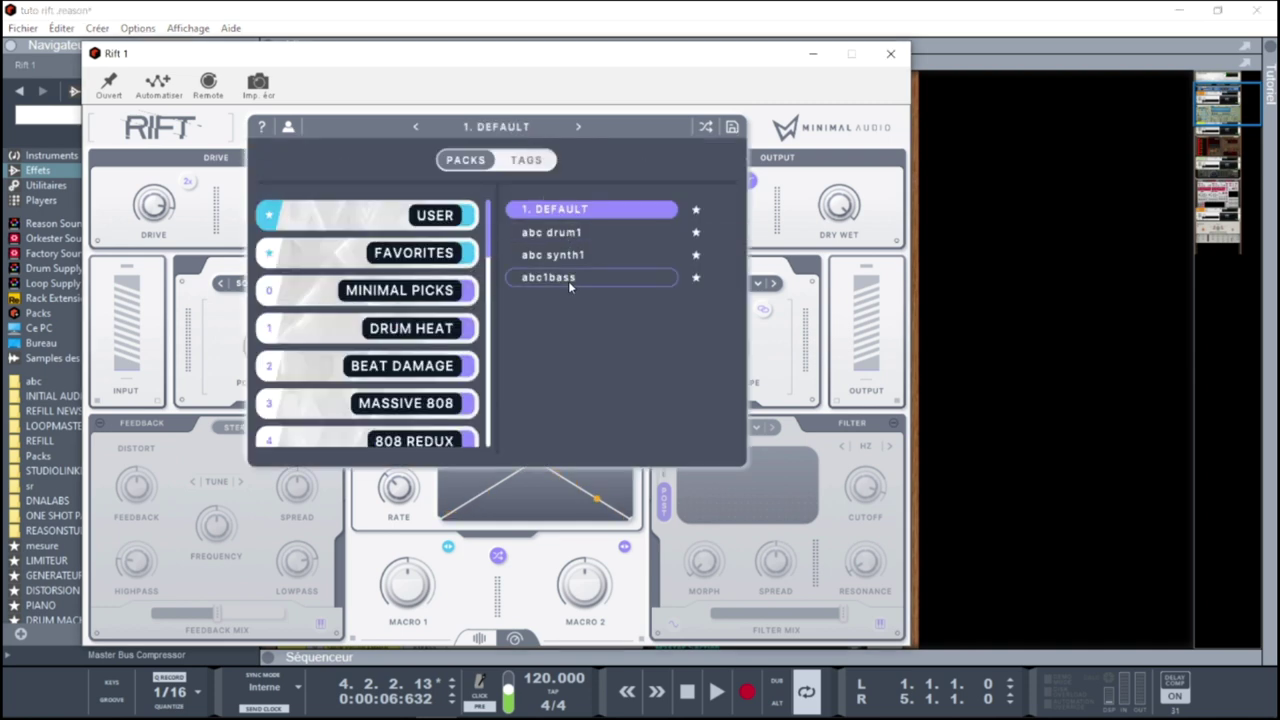
left_click(569, 279)
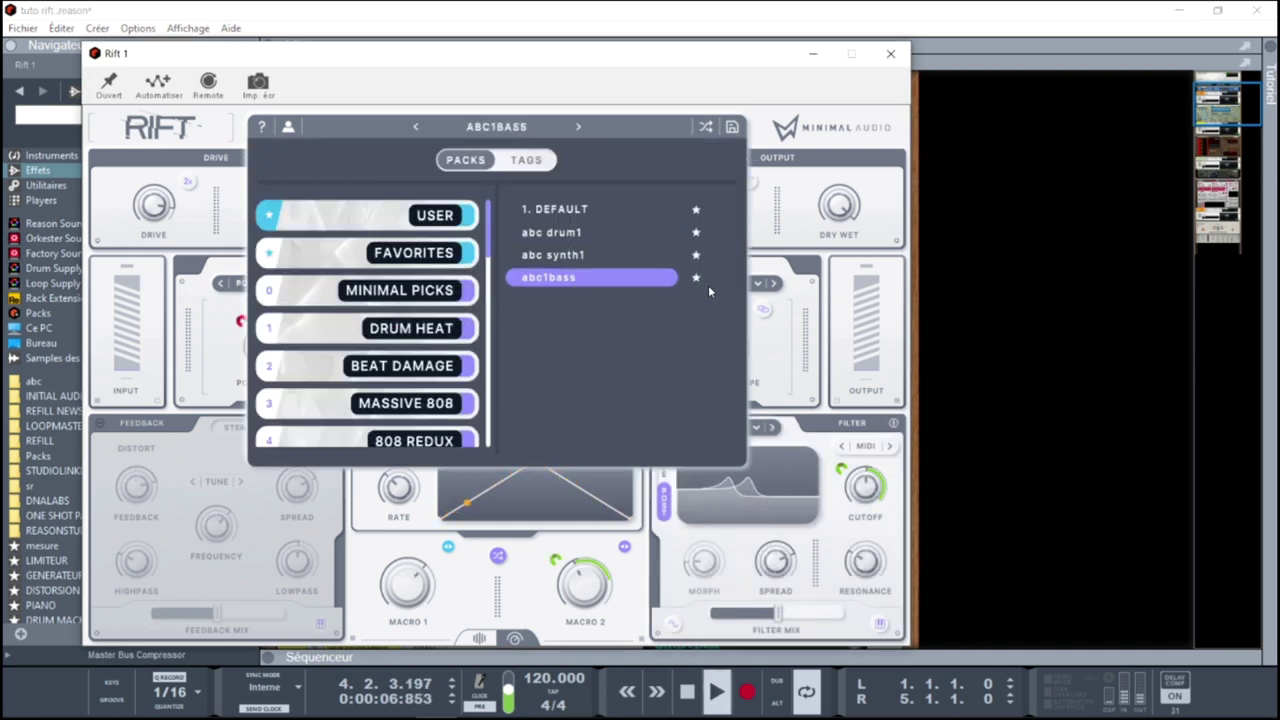
left_click(890, 53)
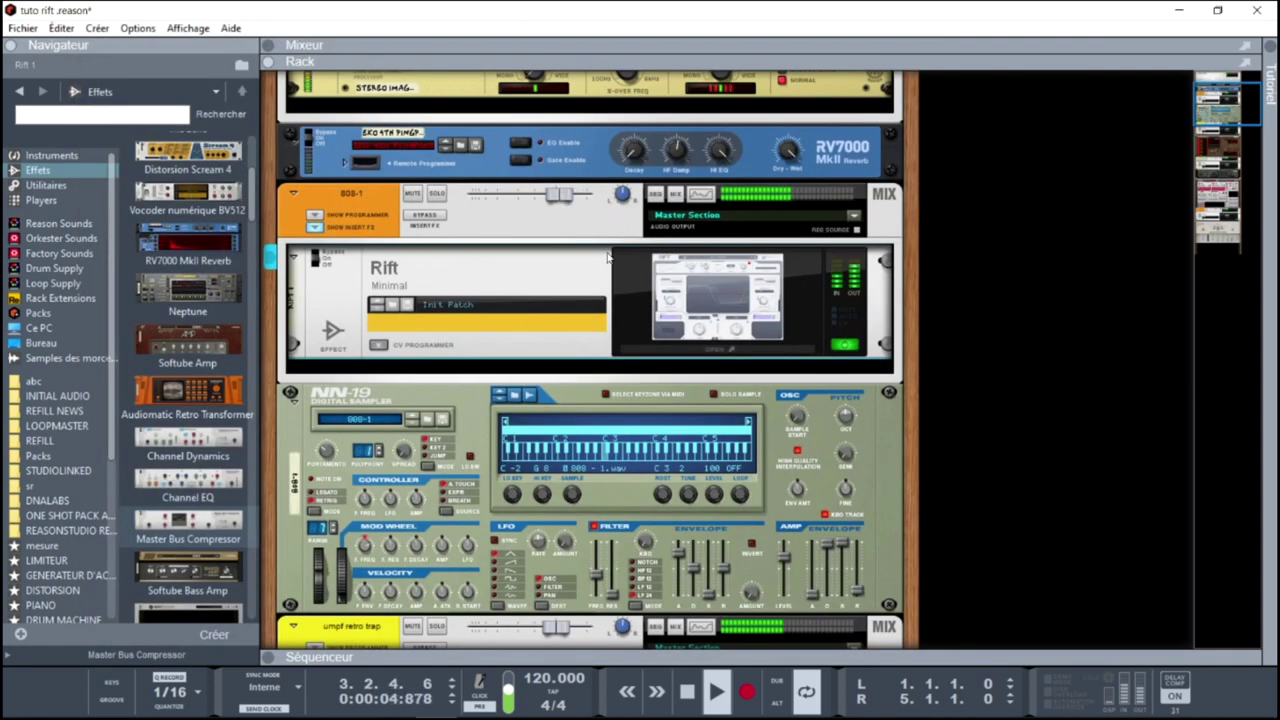
Solo the 808-1 channel, set its Rift Output to about -8.5 dB, close the plugin window and turn the solo off
left_click(437, 194)
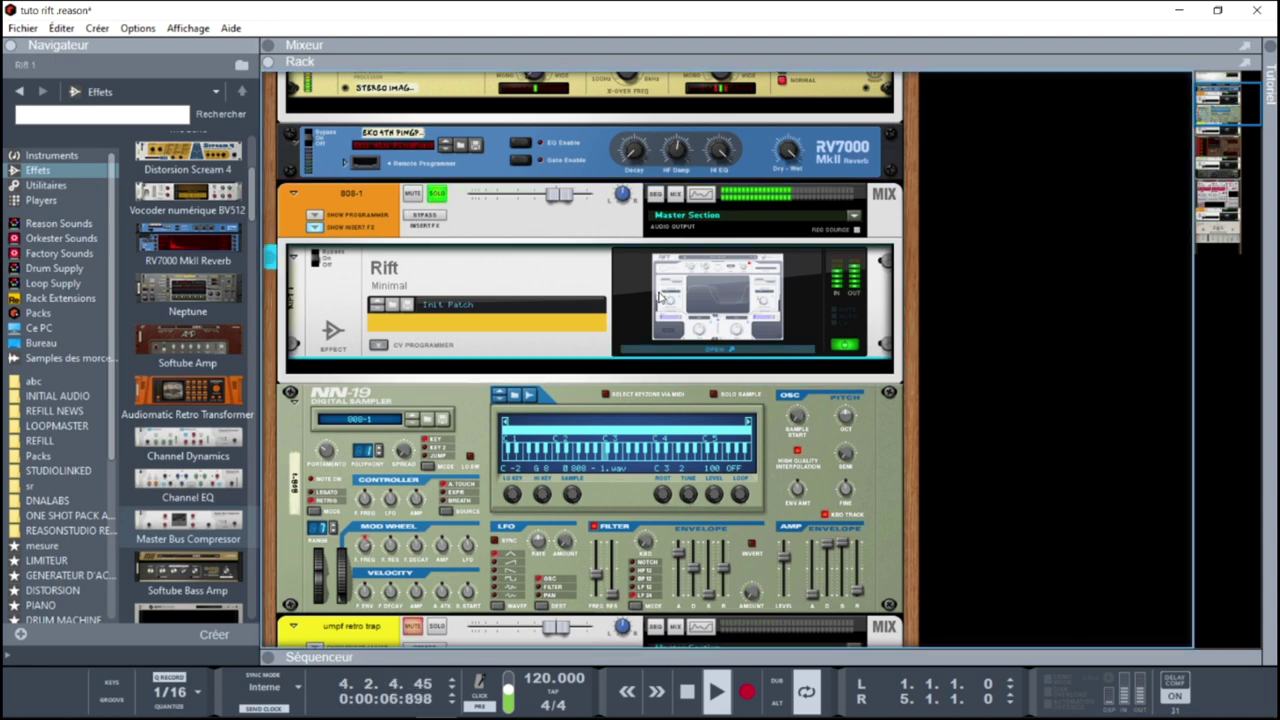
left_click(660, 297)
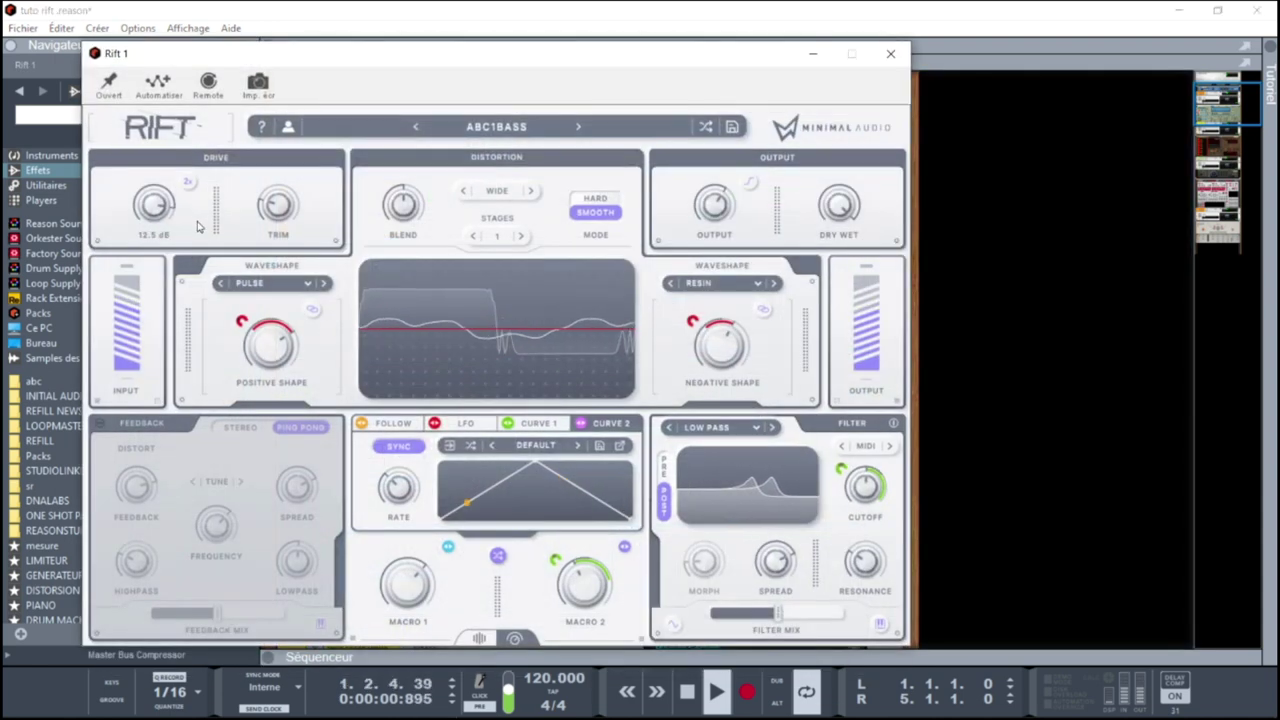
mouse_move(710, 207)
left_click_drag(710, 207, 705, 203)
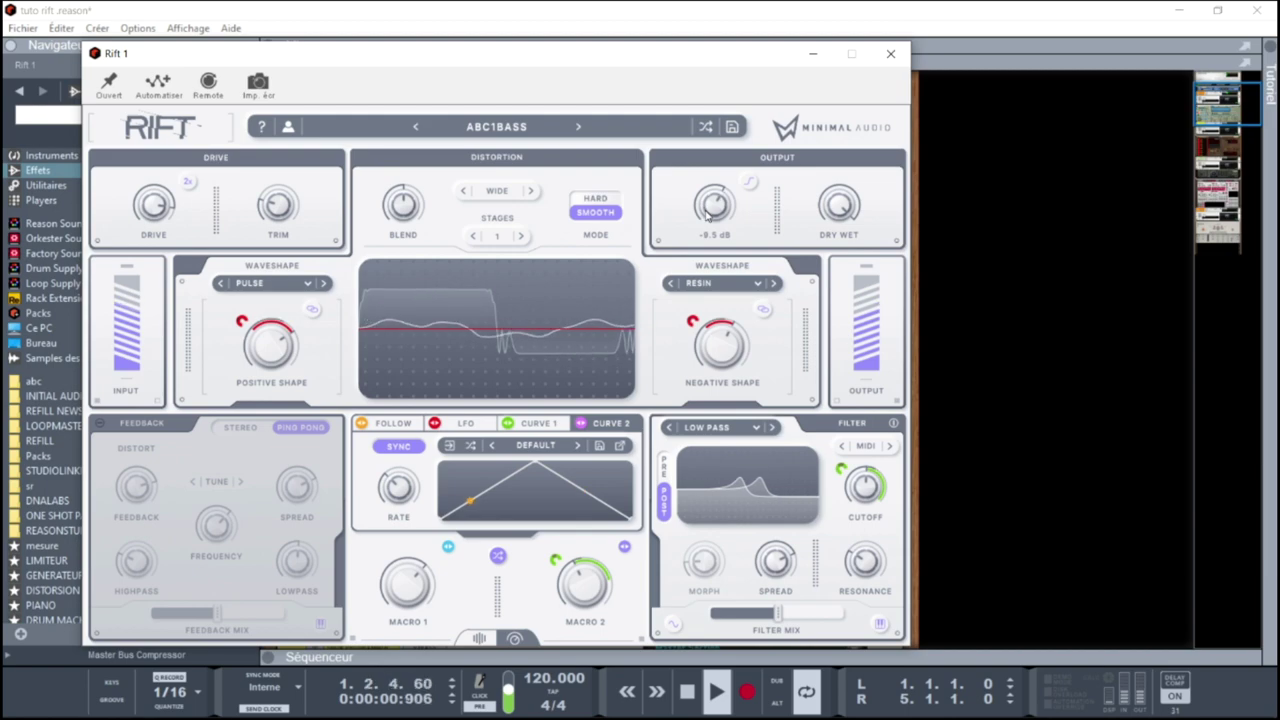
left_click(890, 53)
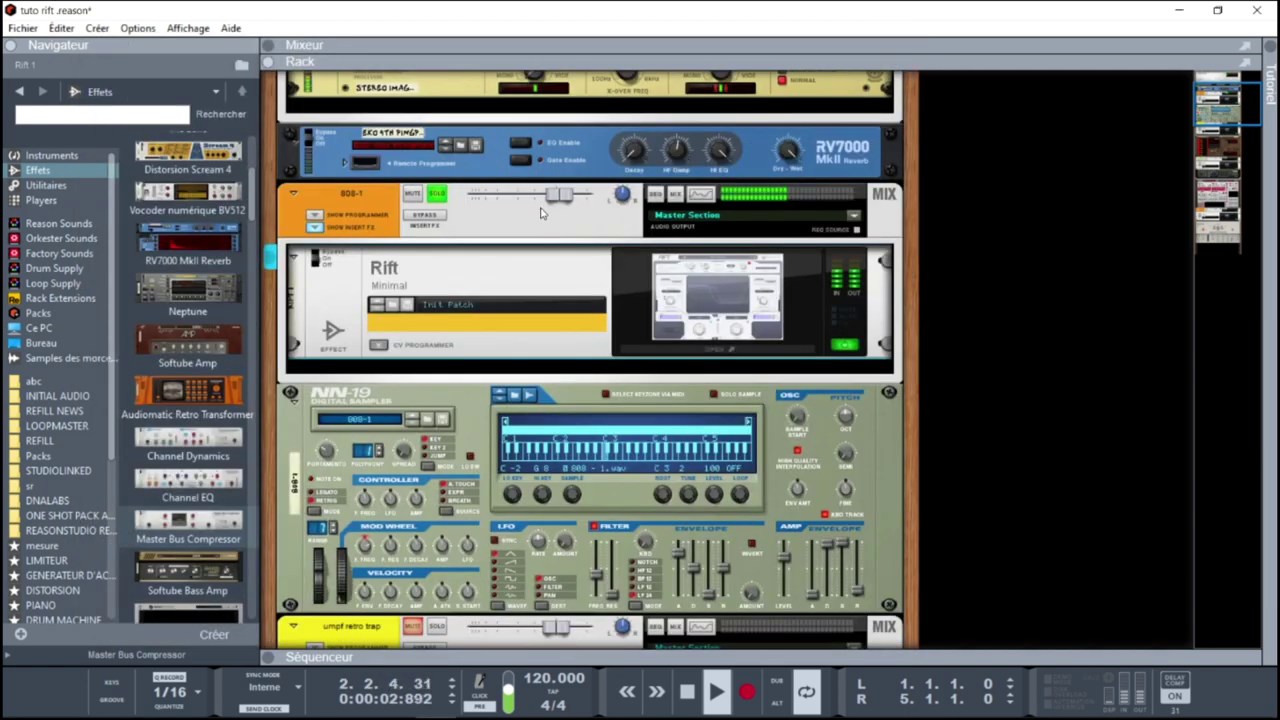
left_click(430, 199)
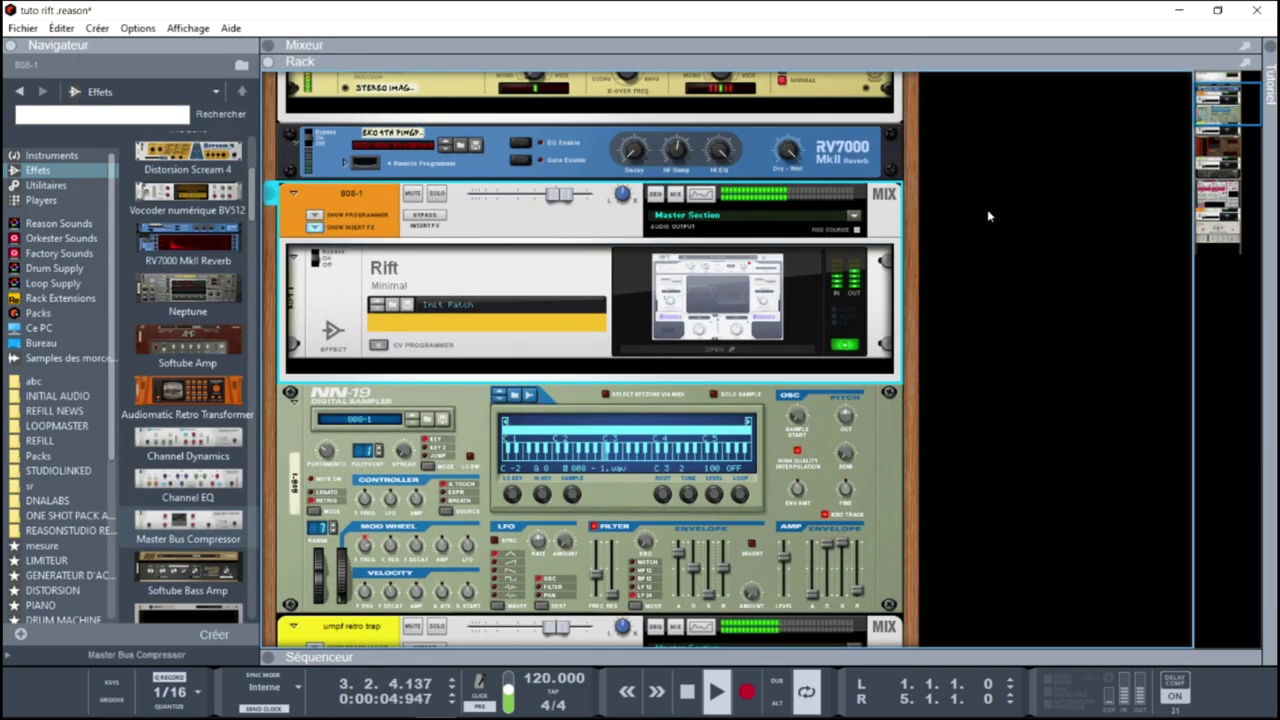
Solo the umpf retro trap channel, compare its sound with the insert effects bypassed and active, and open its Rift
left_click_drag(1224, 90, 1180, 142)
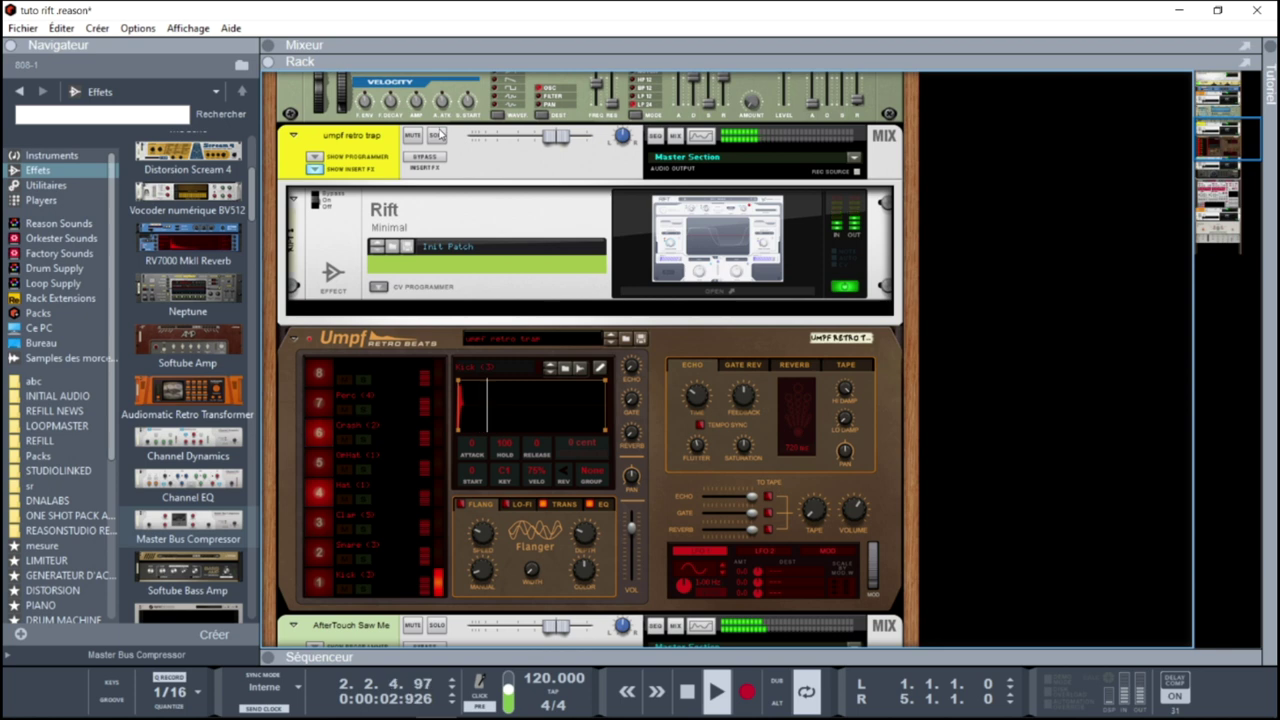
left_click(437, 135)
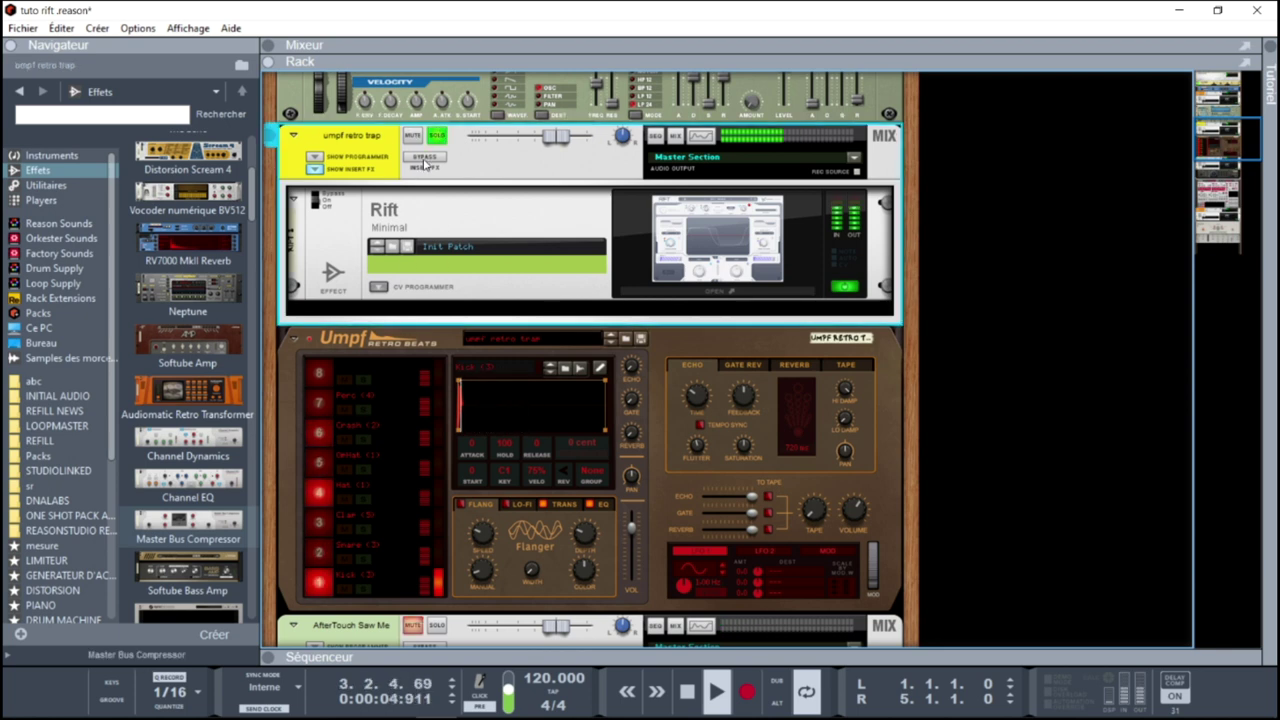
left_click(425, 158)
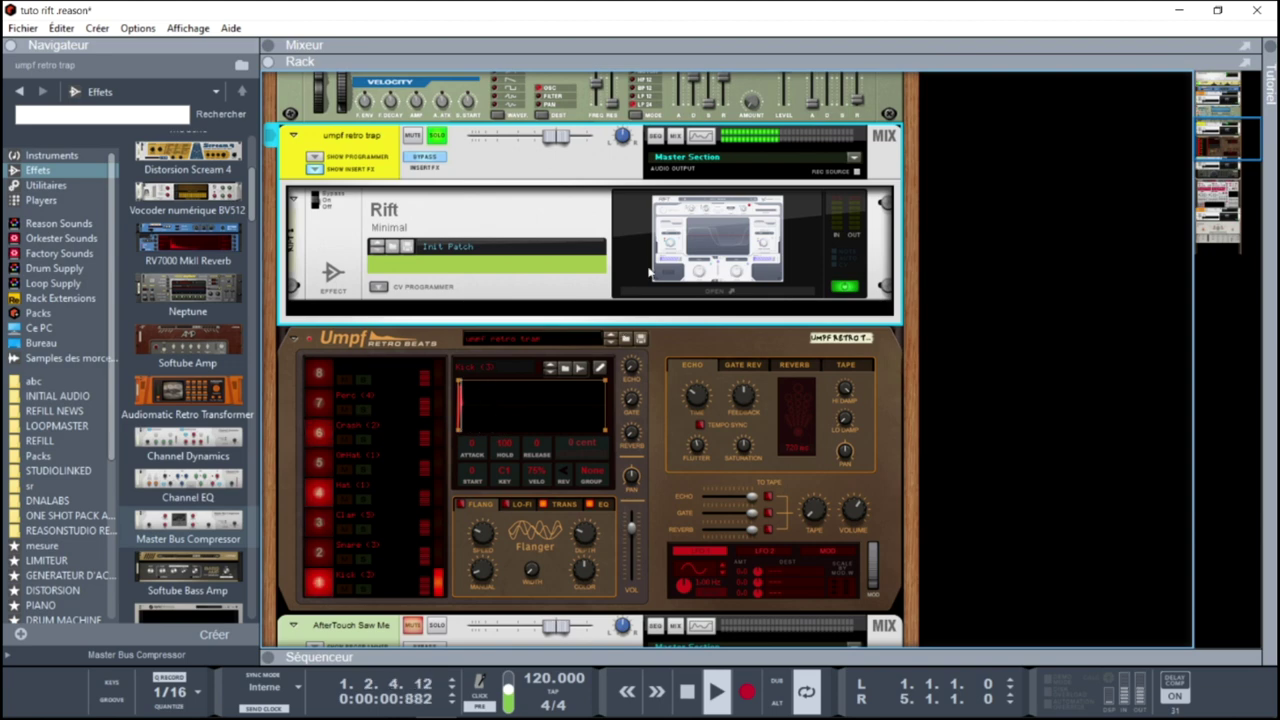
left_click(425, 158)
left_click(693, 264)
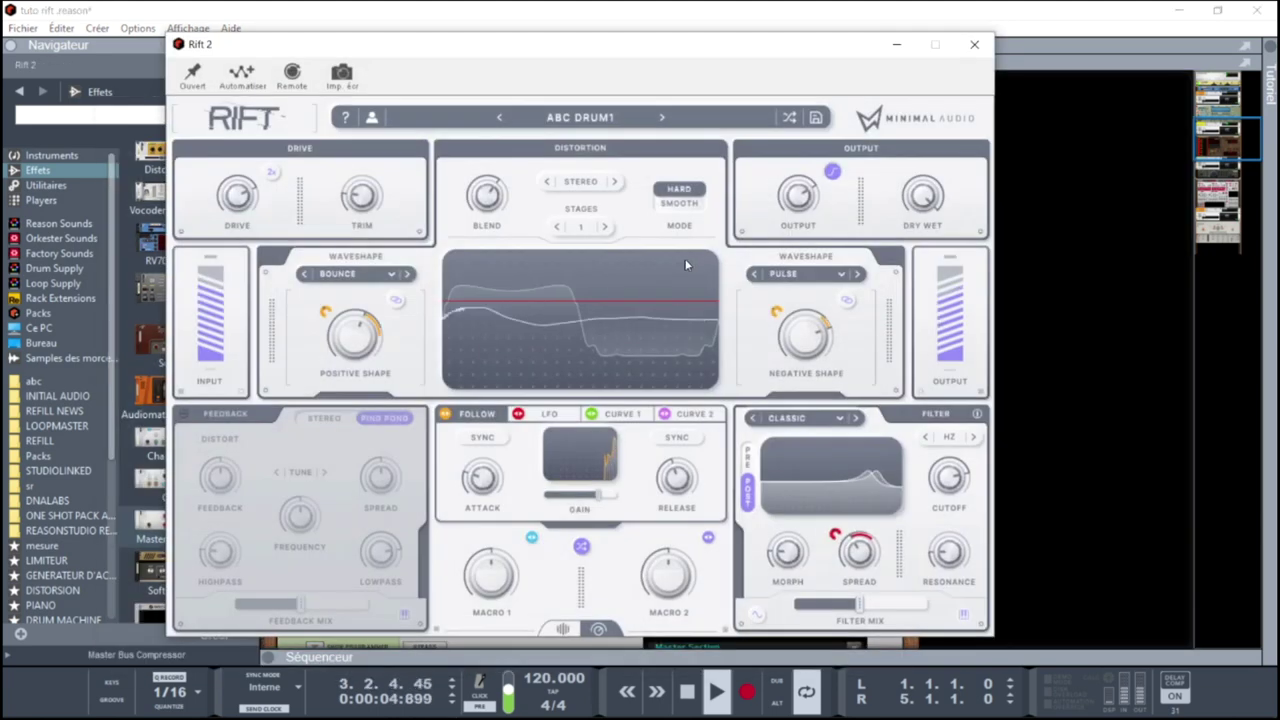
Slightly adjust the Drive and the filter Spread in the umpf retro trap channel's Rift and close the plugin window
mouse_move(228, 205)
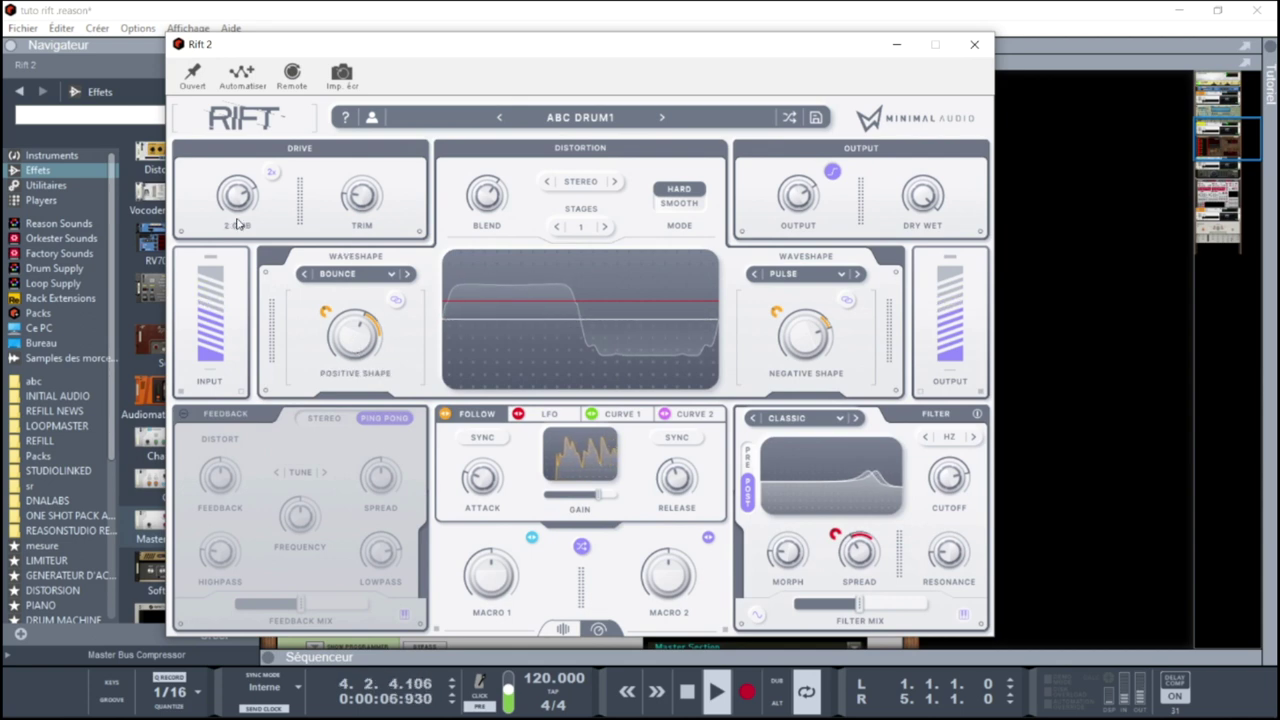
mouse_move(228, 205)
left_mouse_down()
mouse_move(224, 181)
mouse_move(225, 213)
mouse_move(225, 202)
left_mouse_up()
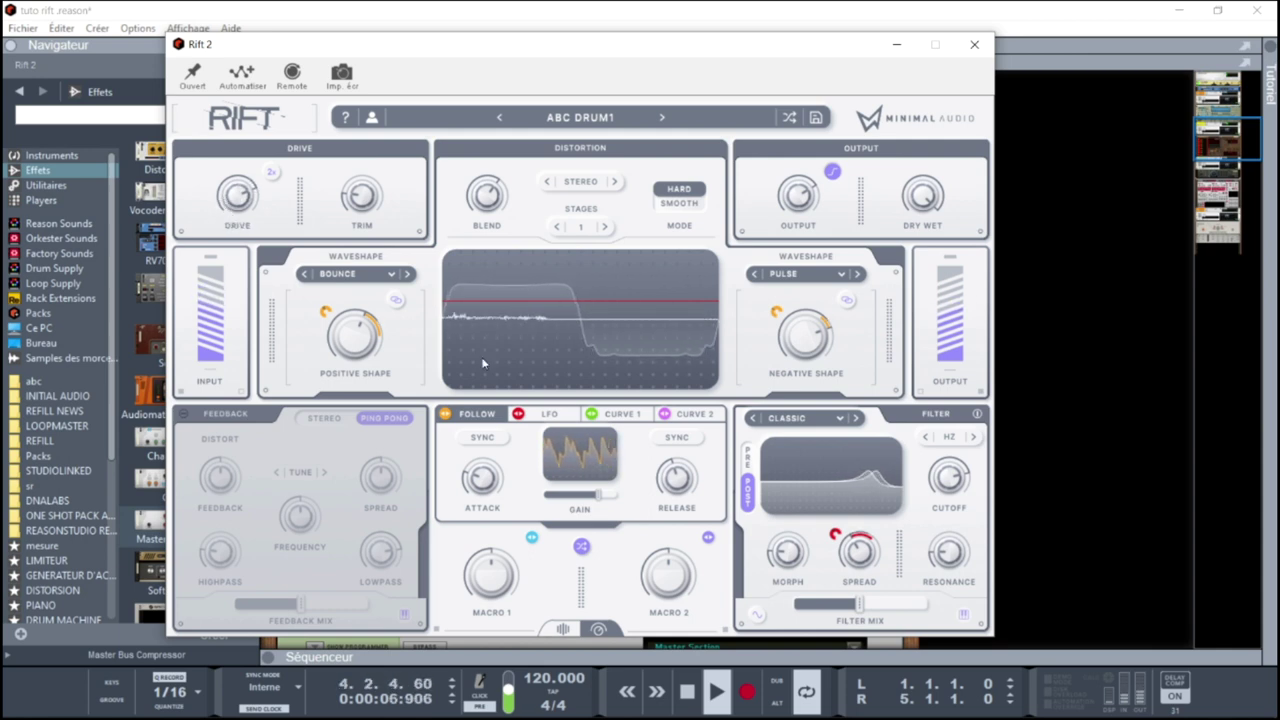
mouse_move(856, 549)
left_click_drag(856, 549, 856, 551)
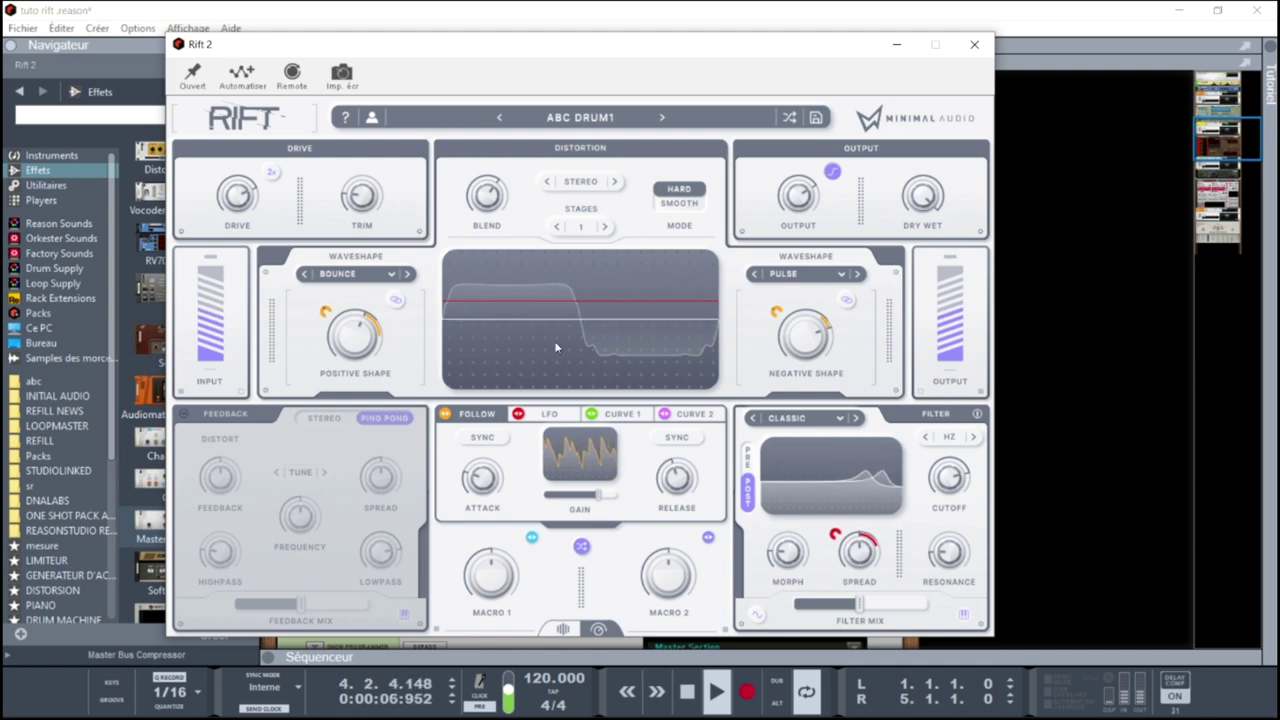
left_click(974, 44)
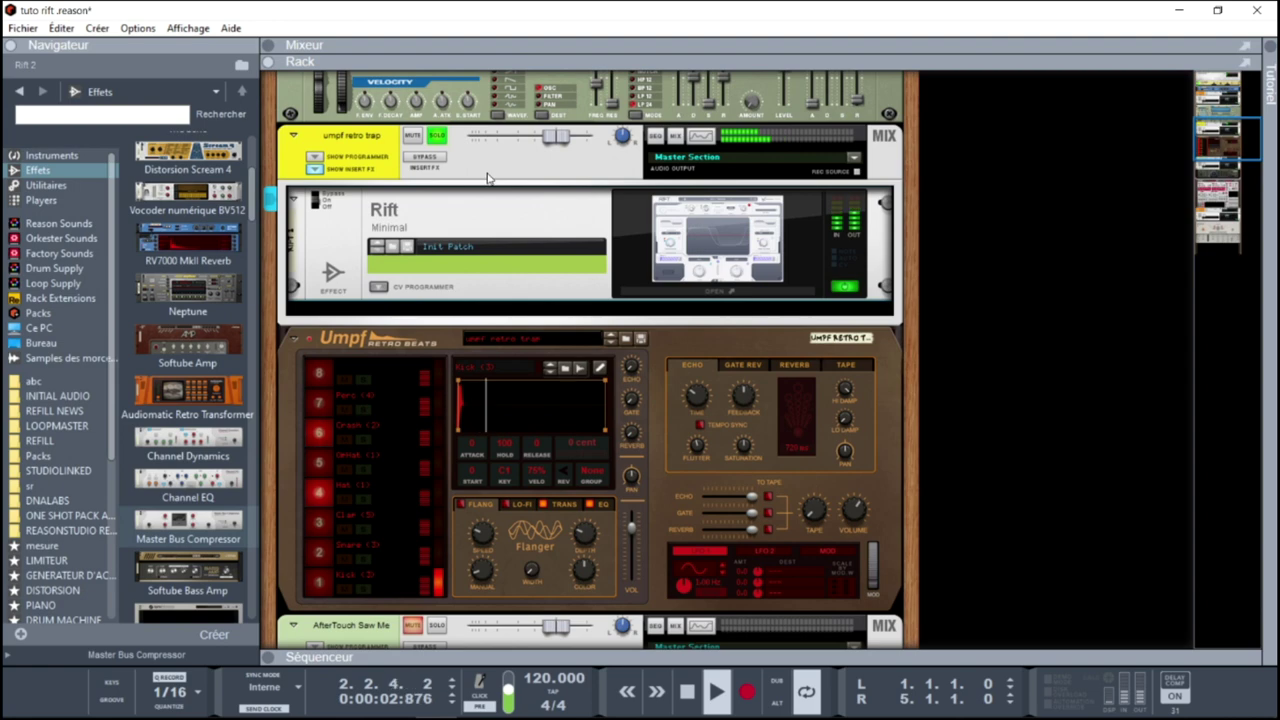
Switch the solo from umpf retro trap to AfterTouch Saw Me and compare its sound with the insert effects bypassed and active
left_click(770, 280)
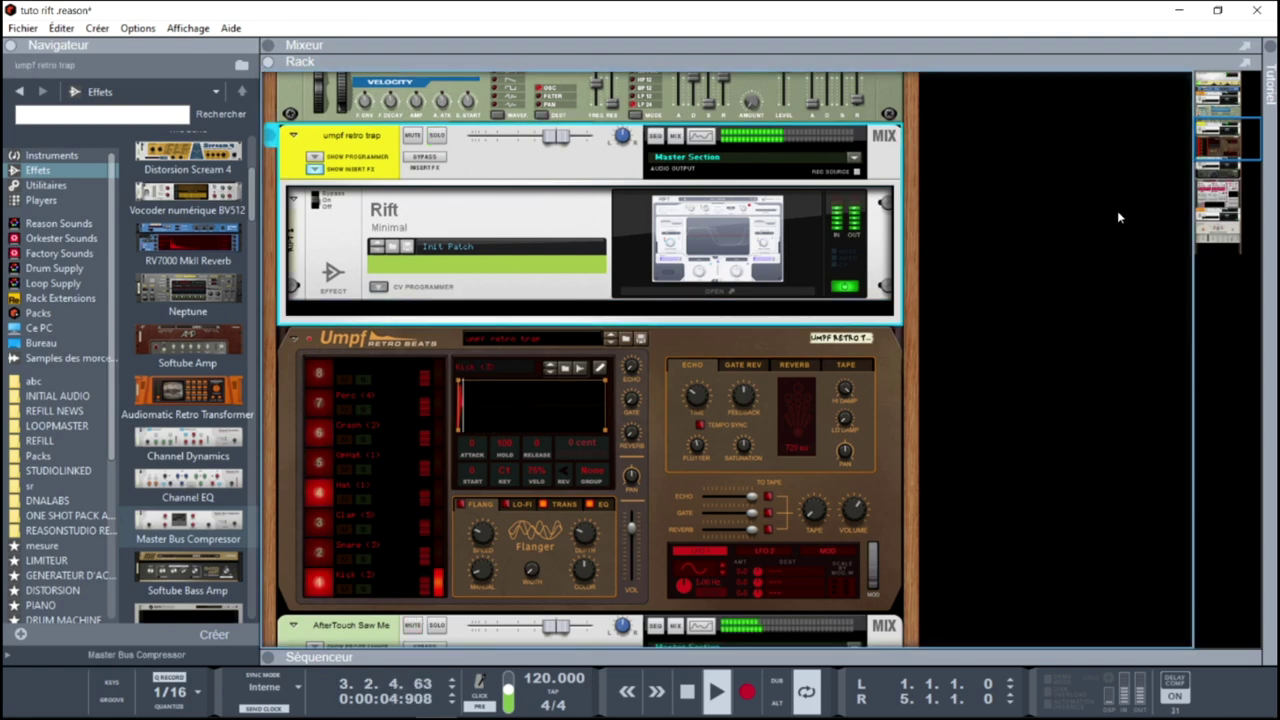
left_click_drag(1250, 146, 1232, 168)
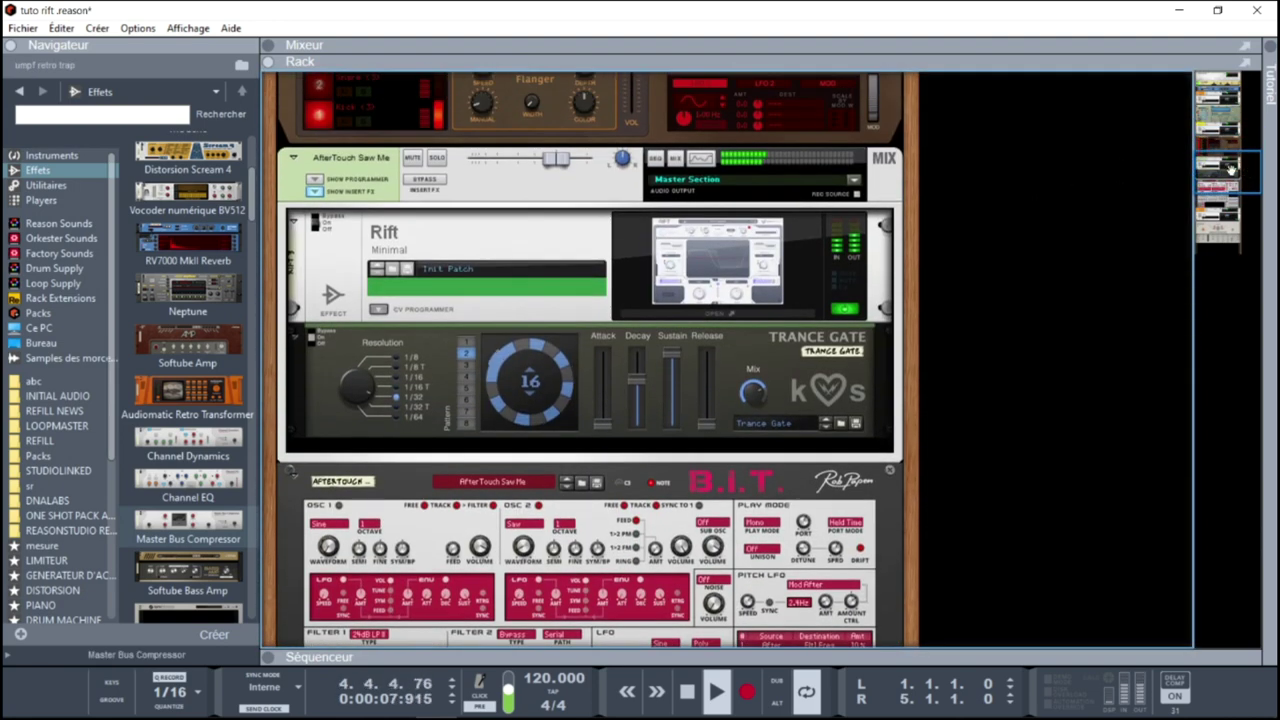
left_click(438, 159)
left_click(425, 180)
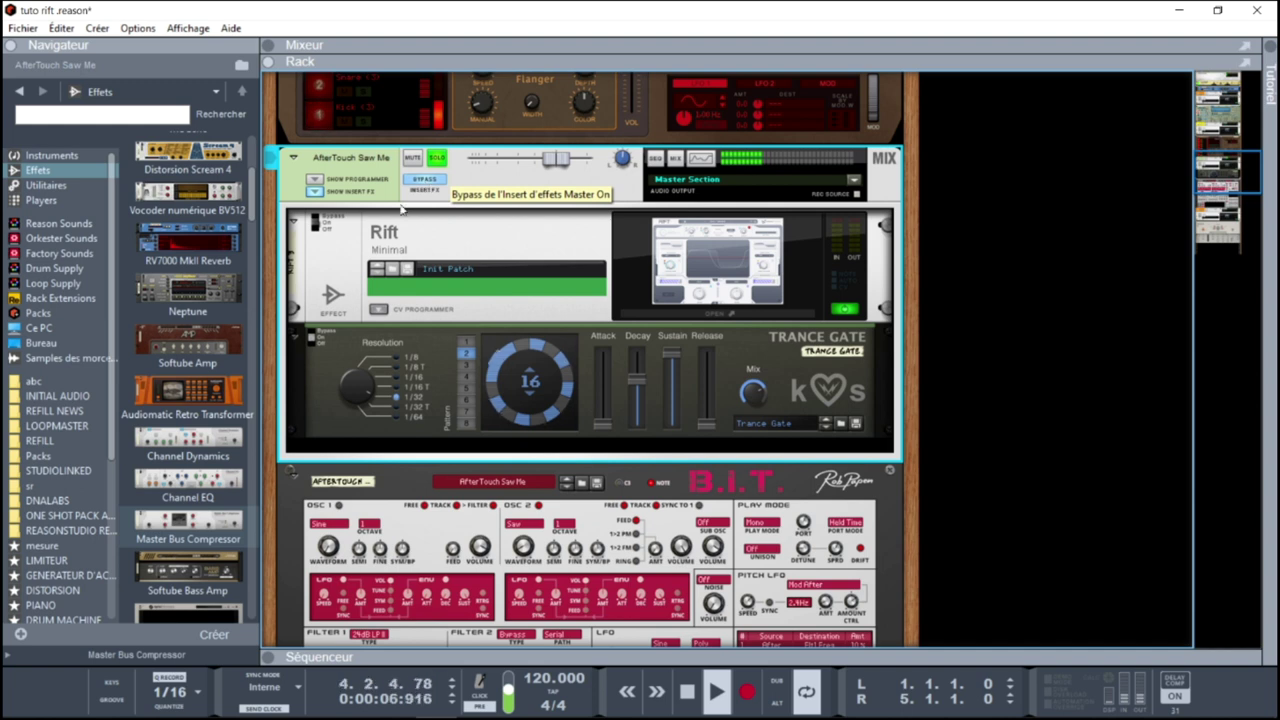
left_click(399, 370)
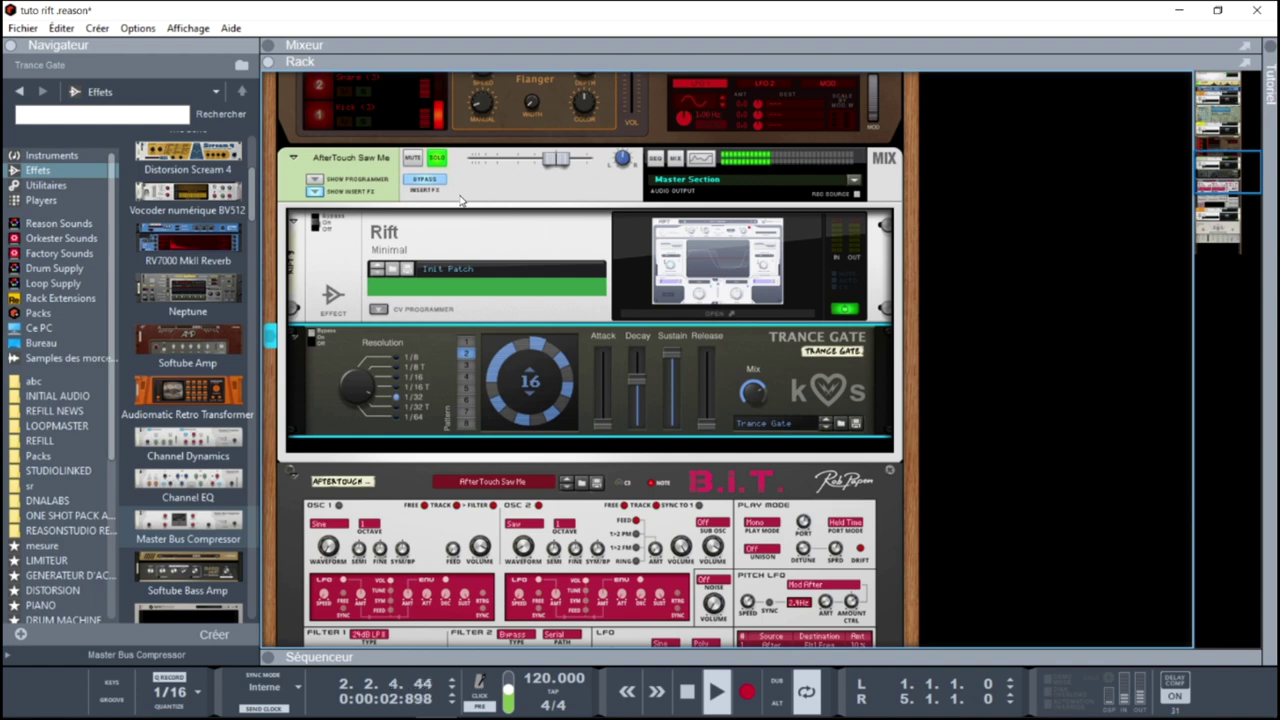
left_click(430, 186)
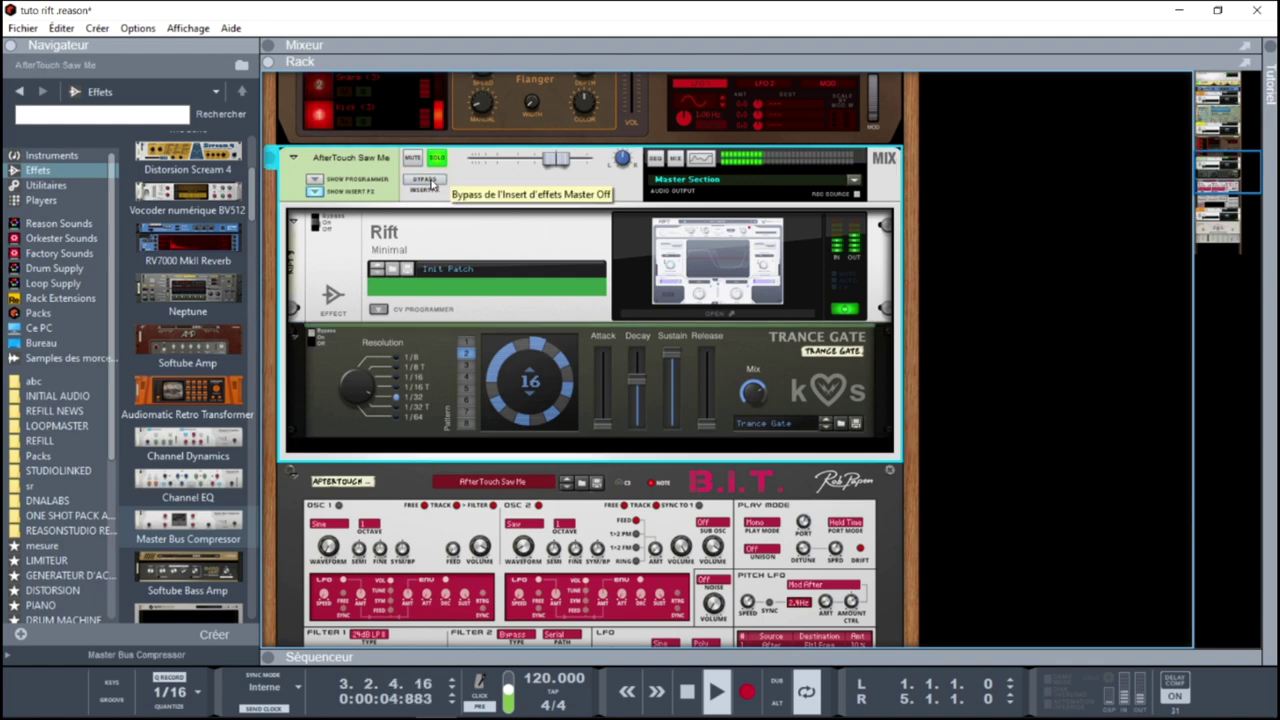
Open the AfterTouch Saw Me channel's Rift, cycle Curve 1 through the preset shapes to Sine 1, and close the plugin window
left_click(743, 270)
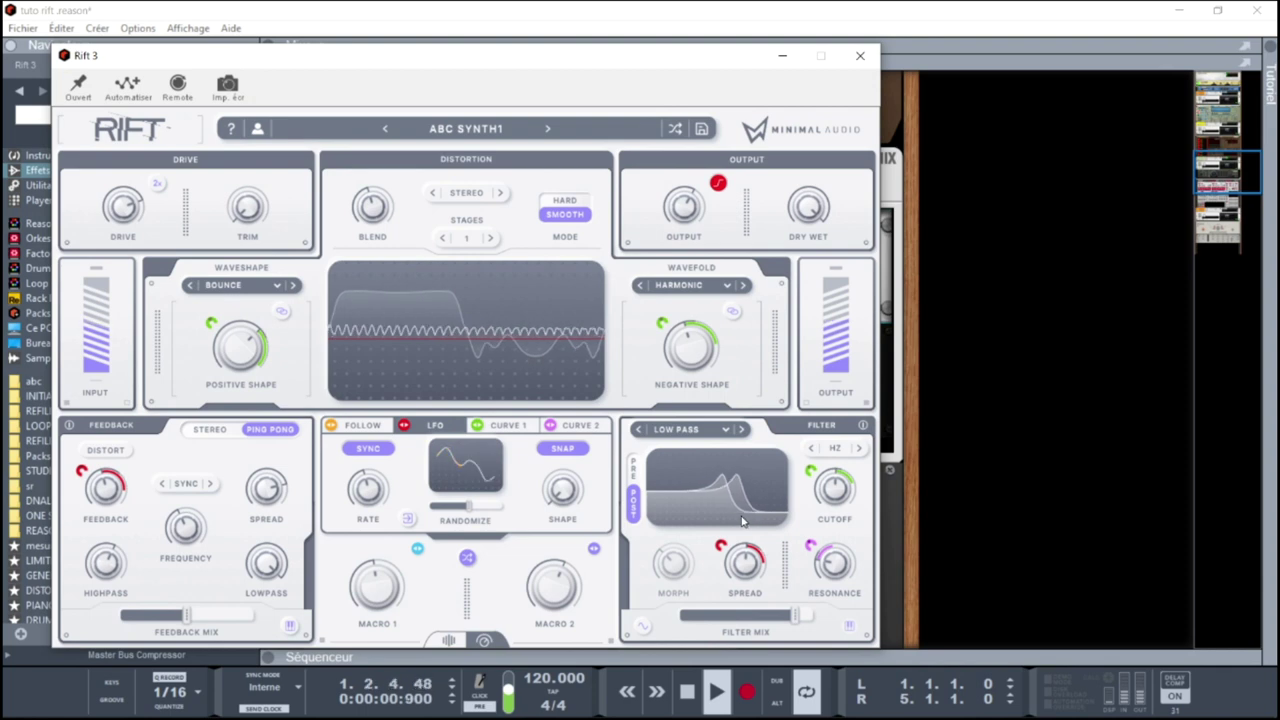
left_click(503, 425)
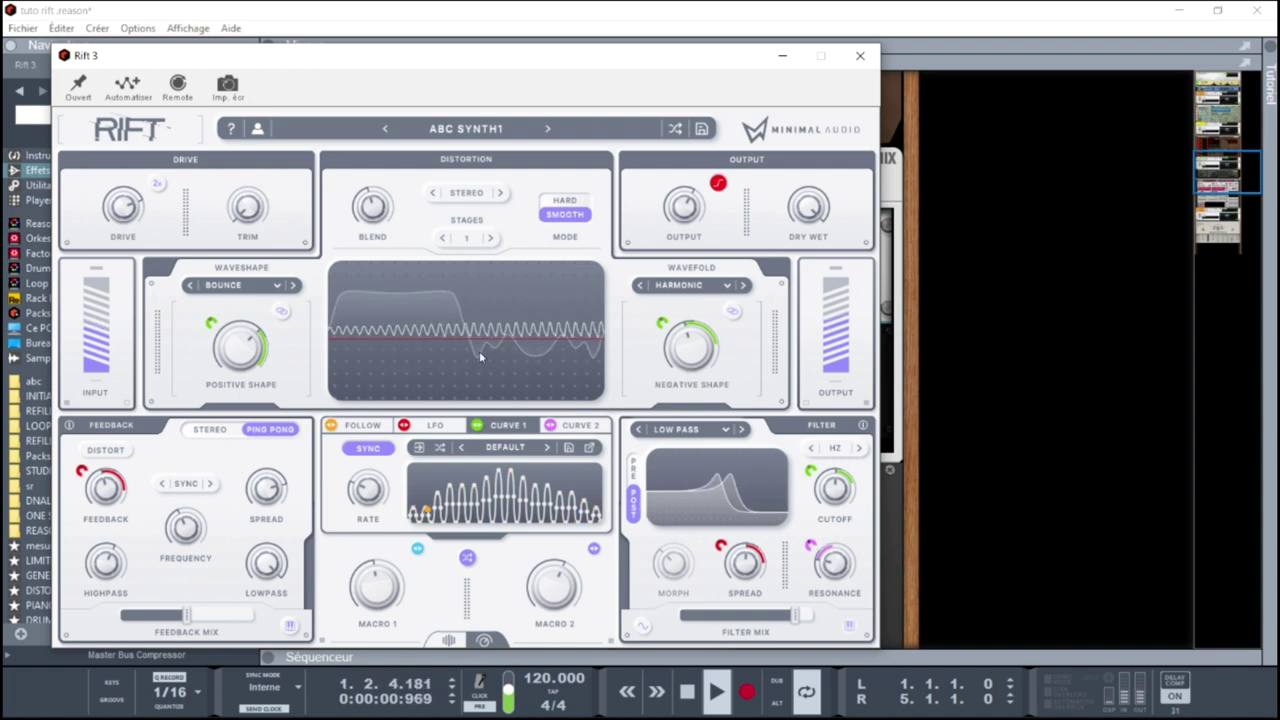
left_click(548, 448)
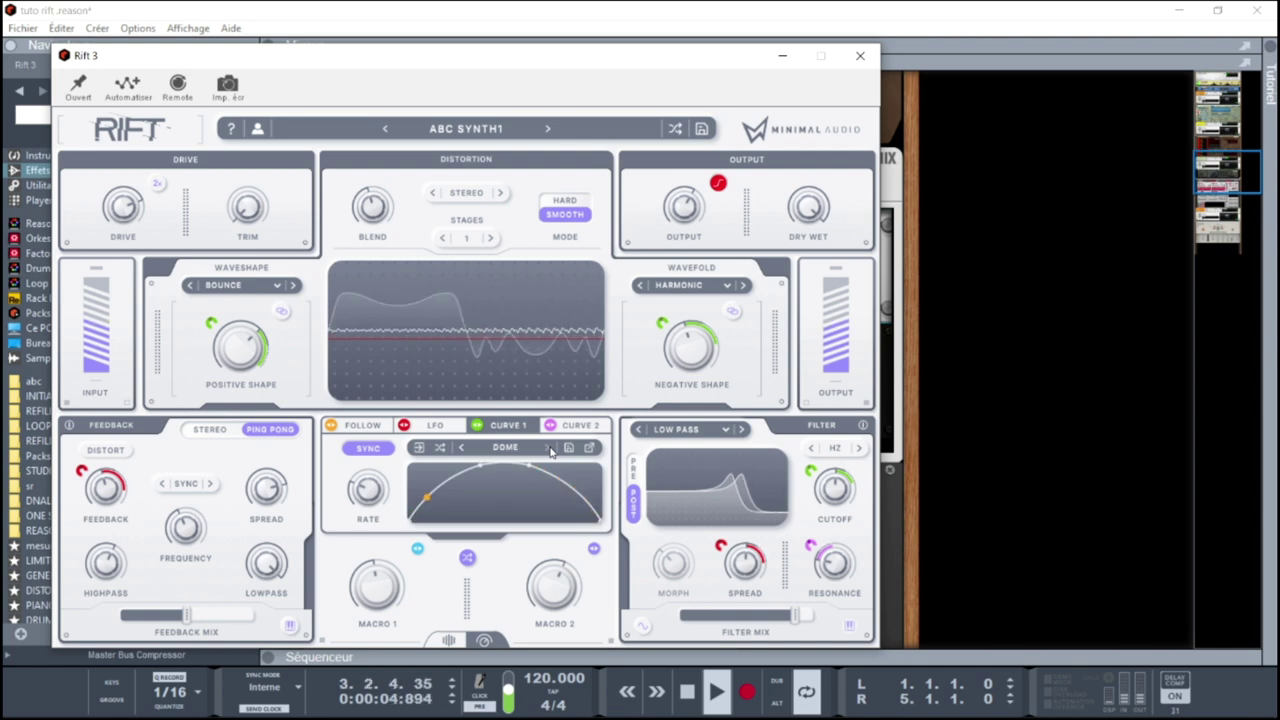
left_click(549, 449)
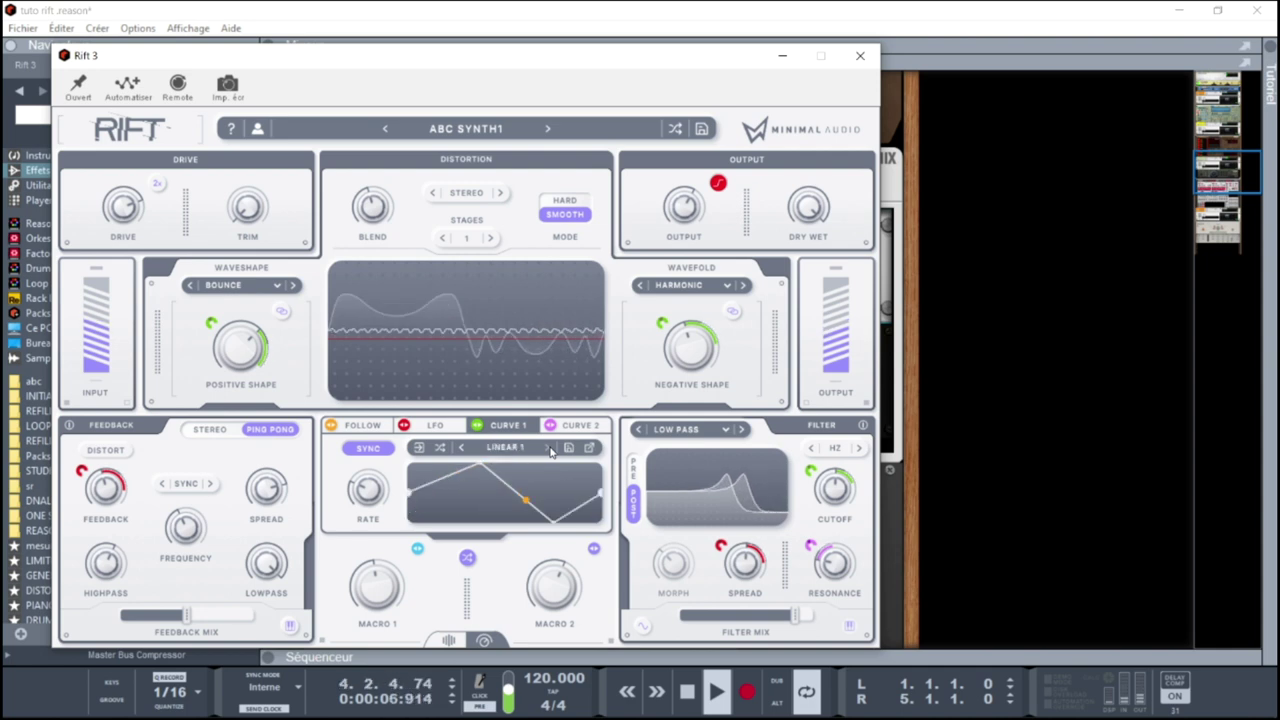
left_click(549, 449)
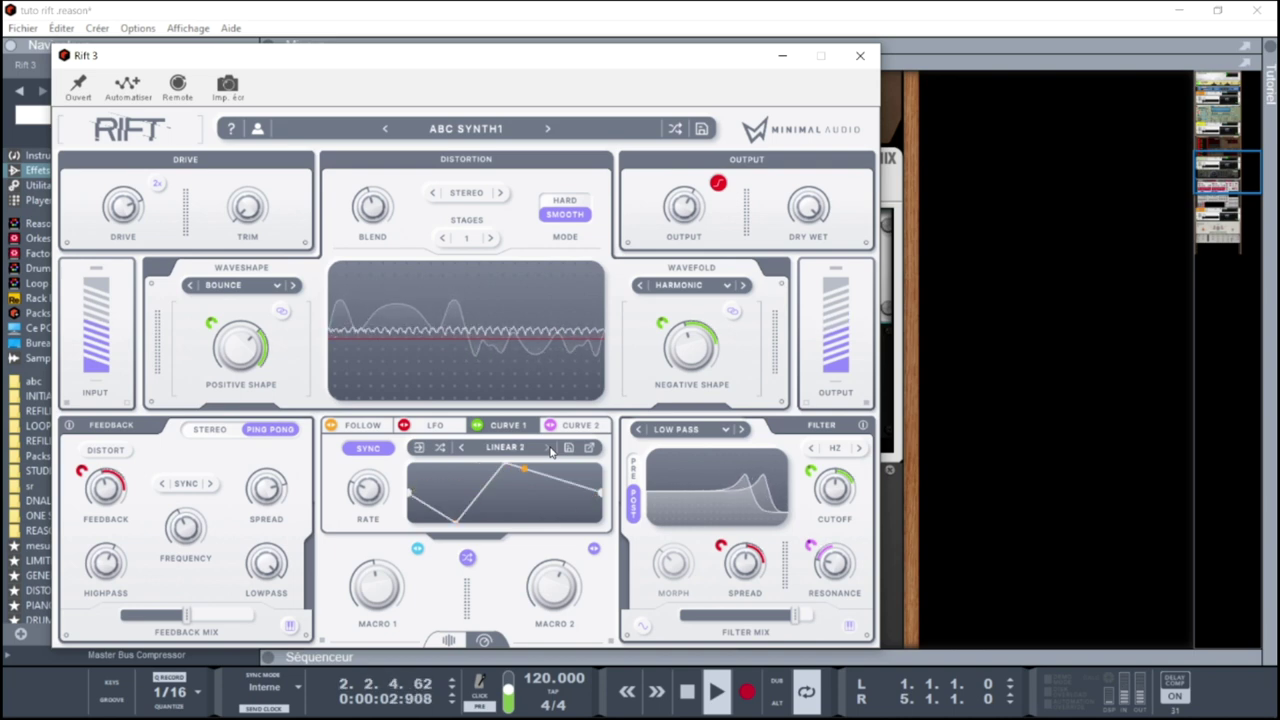
left_click(549, 449)
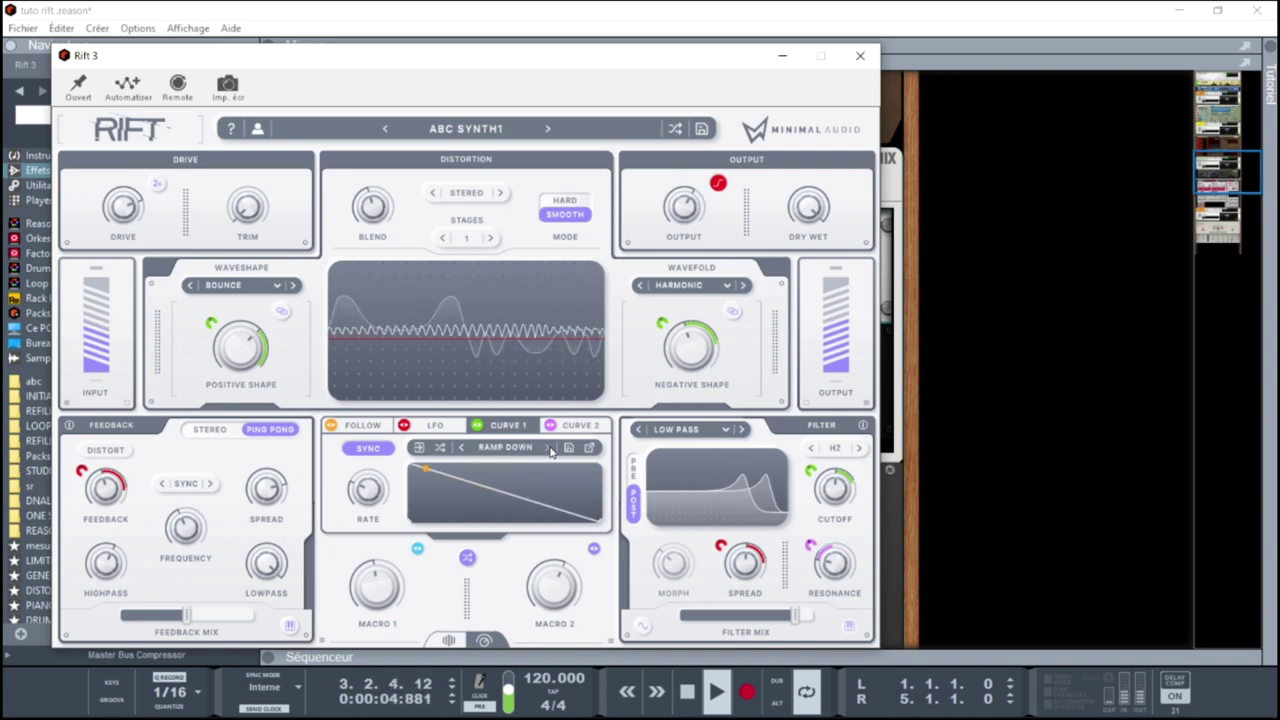
left_click(549, 449)
left_click(549, 449)
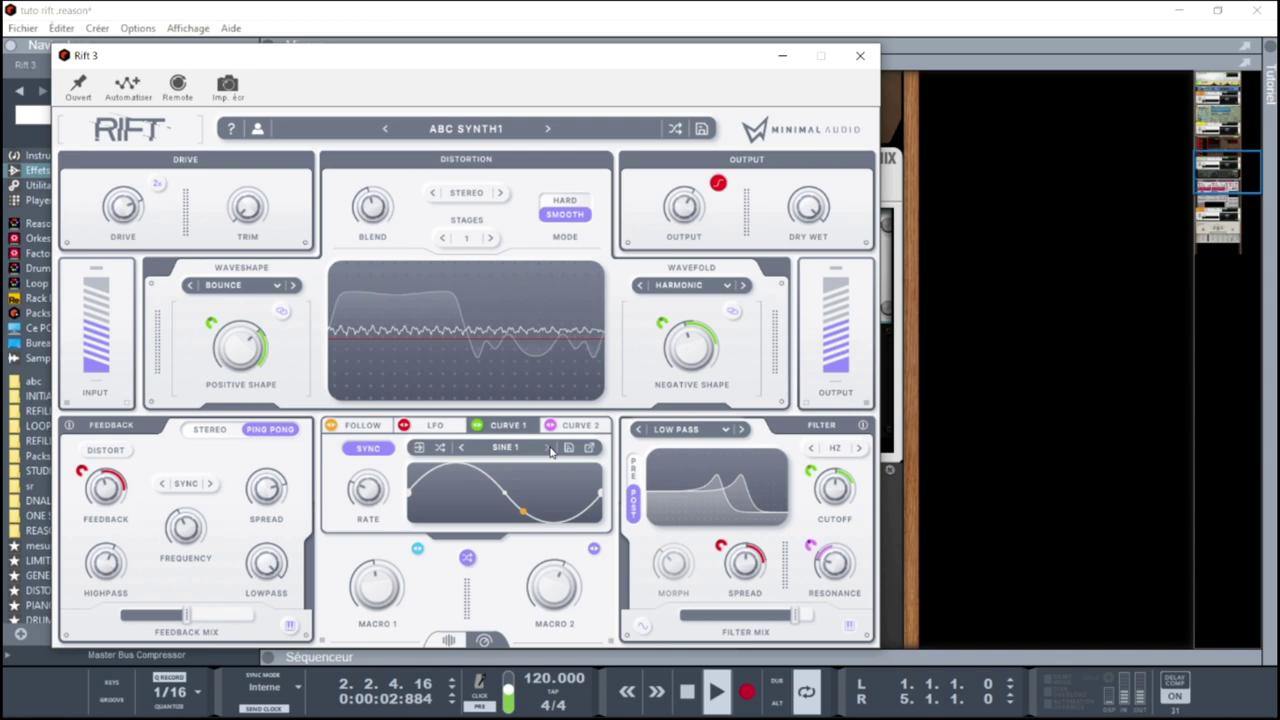
left_click(860, 55)
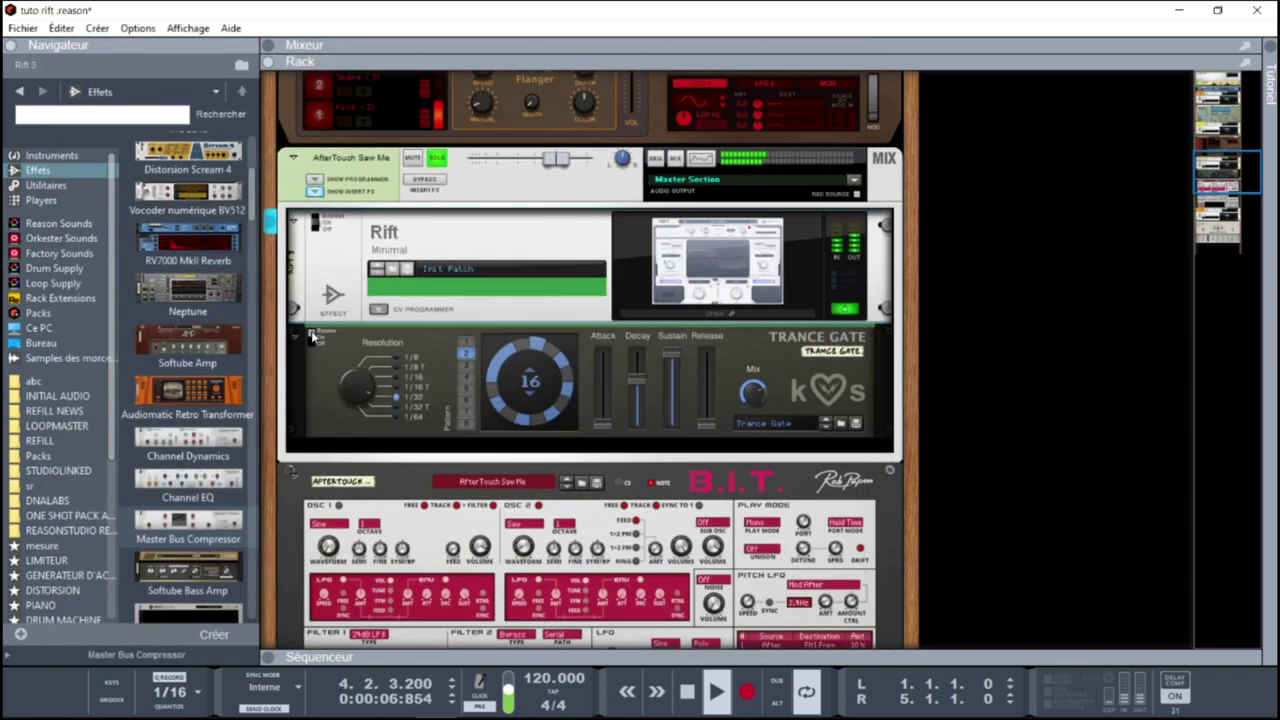
Switch the solo from AfterTouch Saw Me to the Atlantic Records Stereo Upright mix channel
left_click(312, 337)
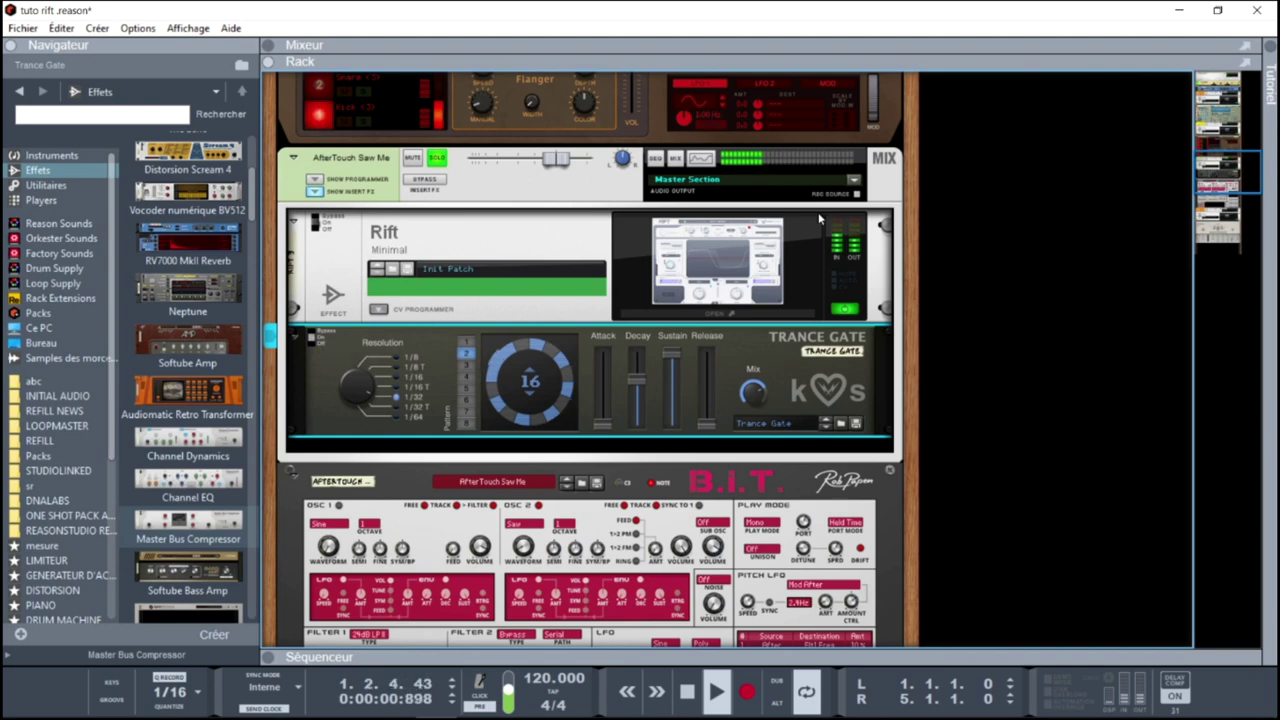
left_click_drag(1254, 160, 1265, 210)
left_click(446, 202)
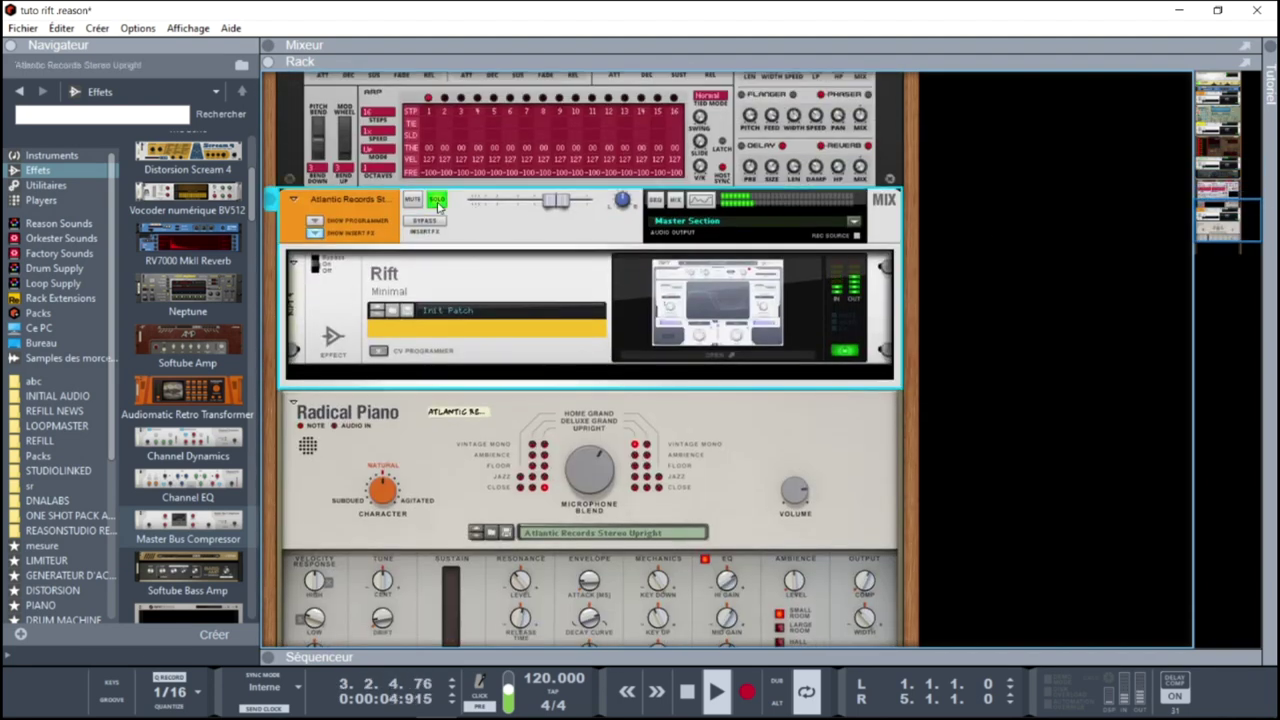
scroll(1182, 224, "up", 5)
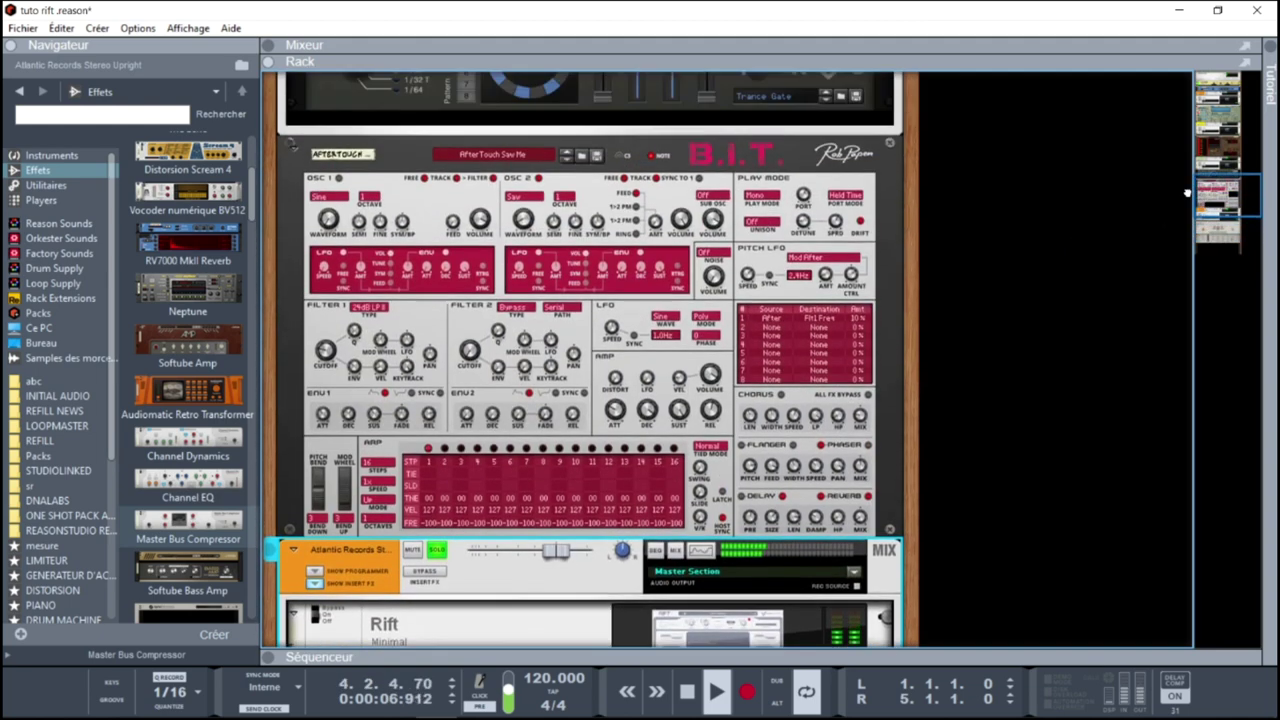
scroll(1176, 190, "up", 4)
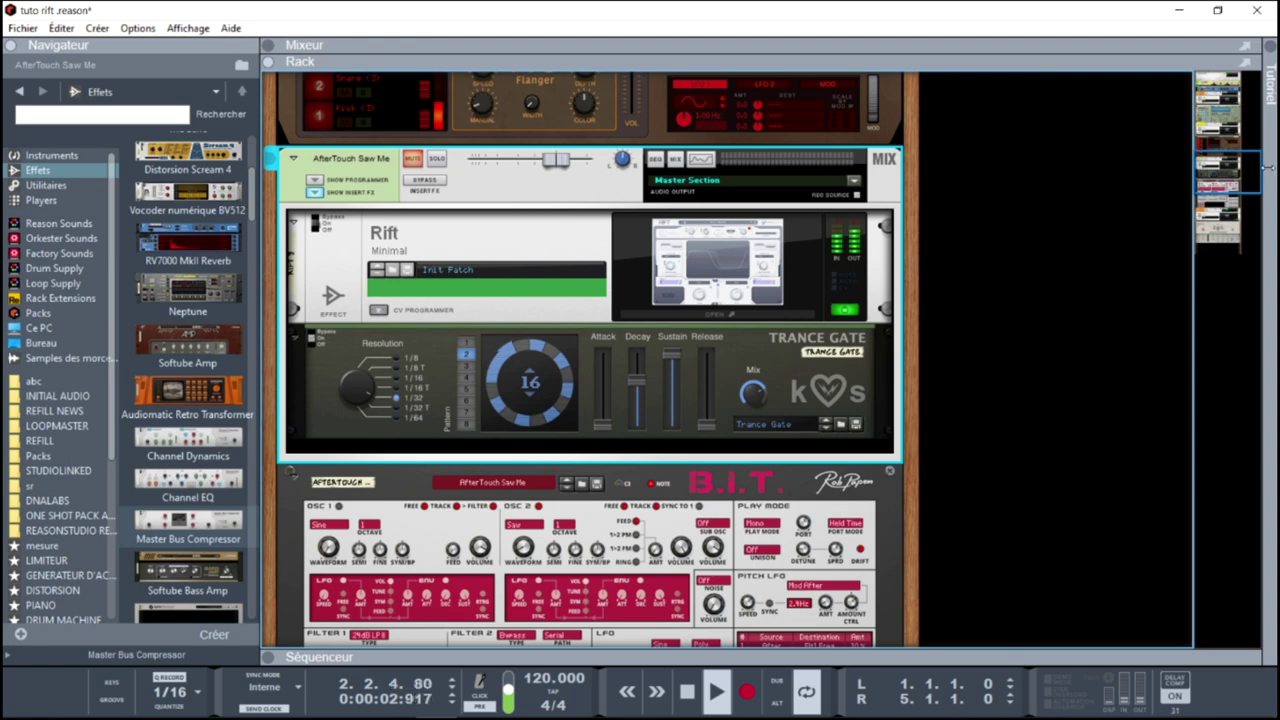
scroll(1258, 225, "down", 6)
scroll(1252, 224, "down", 1)
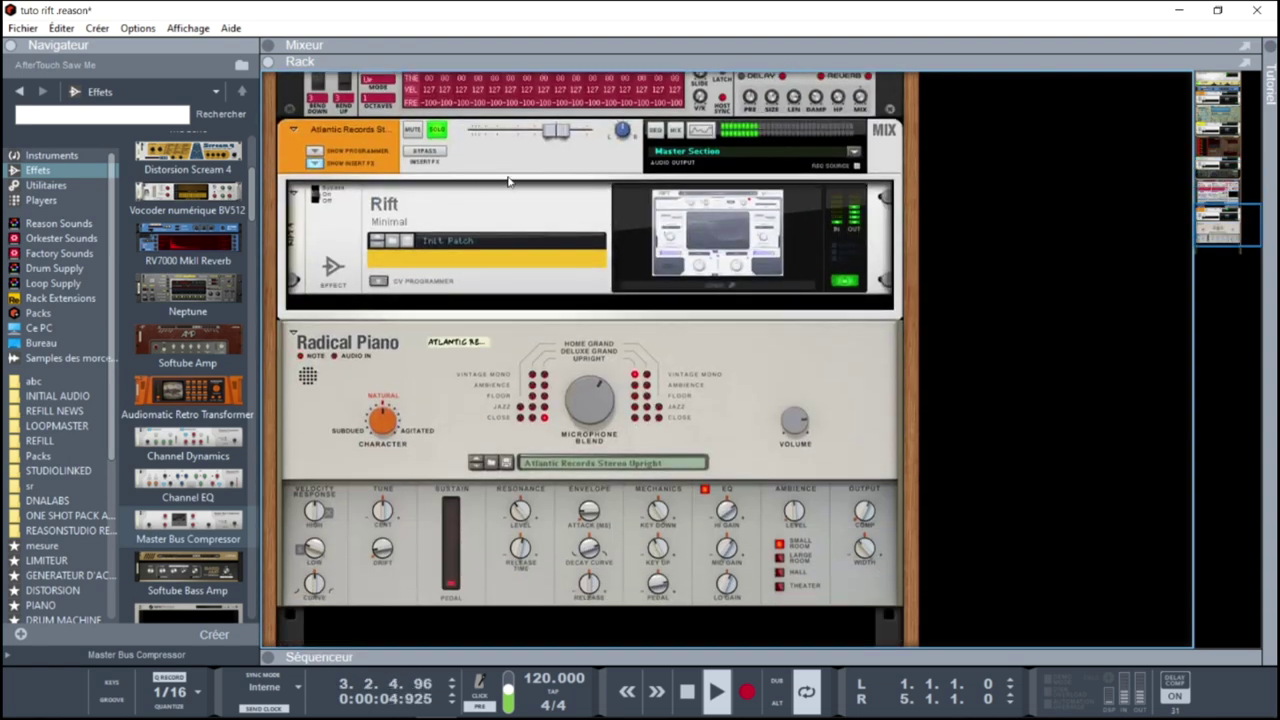
Compare the Atlantic Records piano channel's sound with its insert effects bypassed and active
left_click(439, 157)
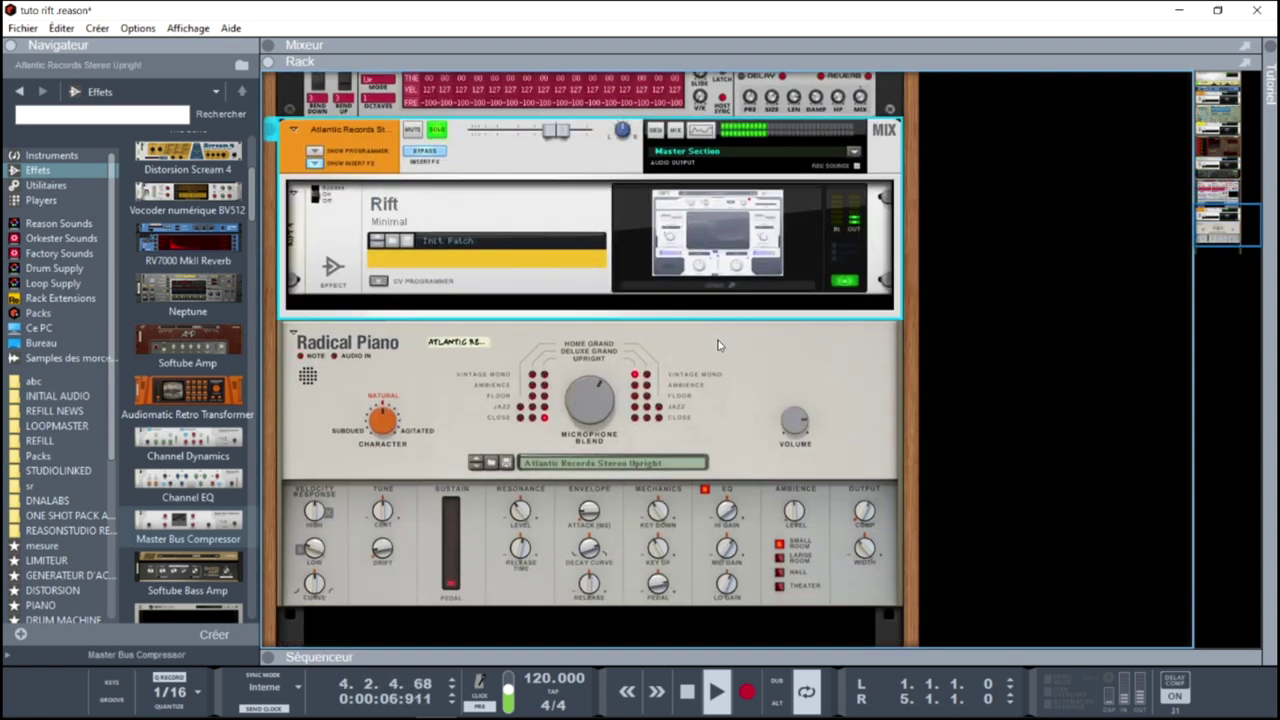
left_click(675, 289)
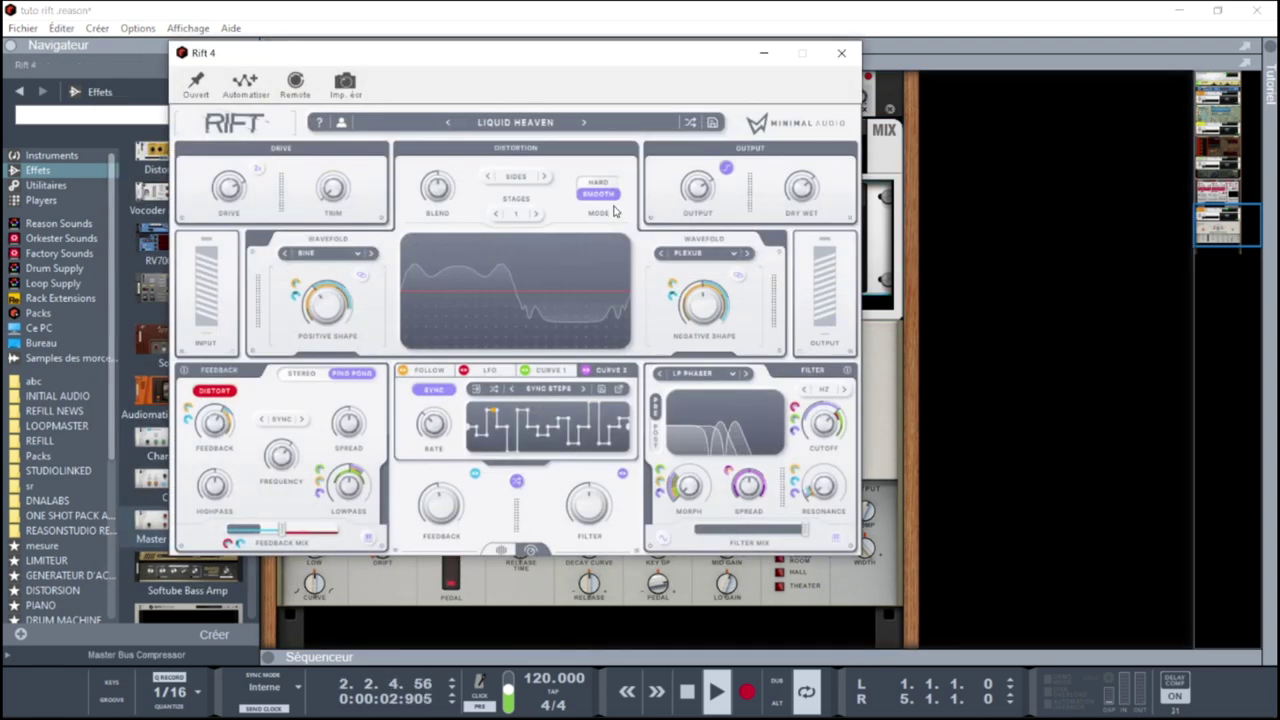
left_click_drag(531, 52, 845, 60)
left_click(435, 155)
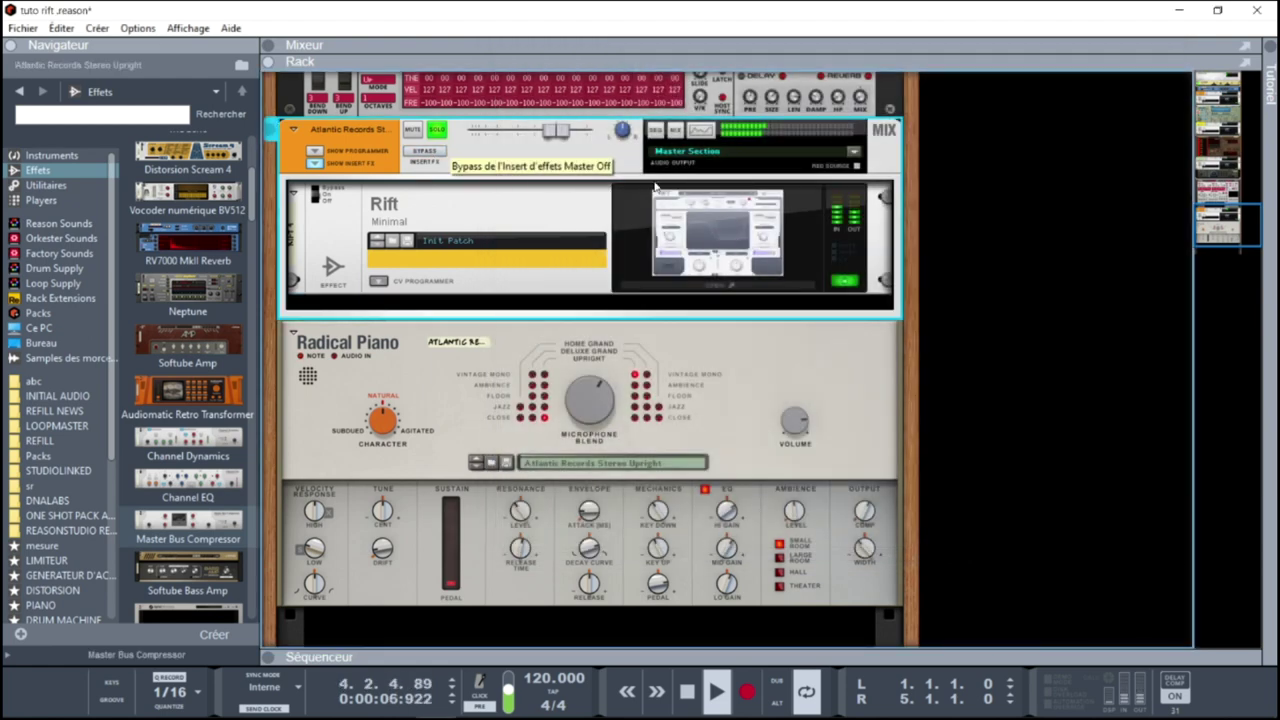
Open the piano channel's Rift, pin its window so it stays open, and reposition it over the rack
left_click(683, 220)
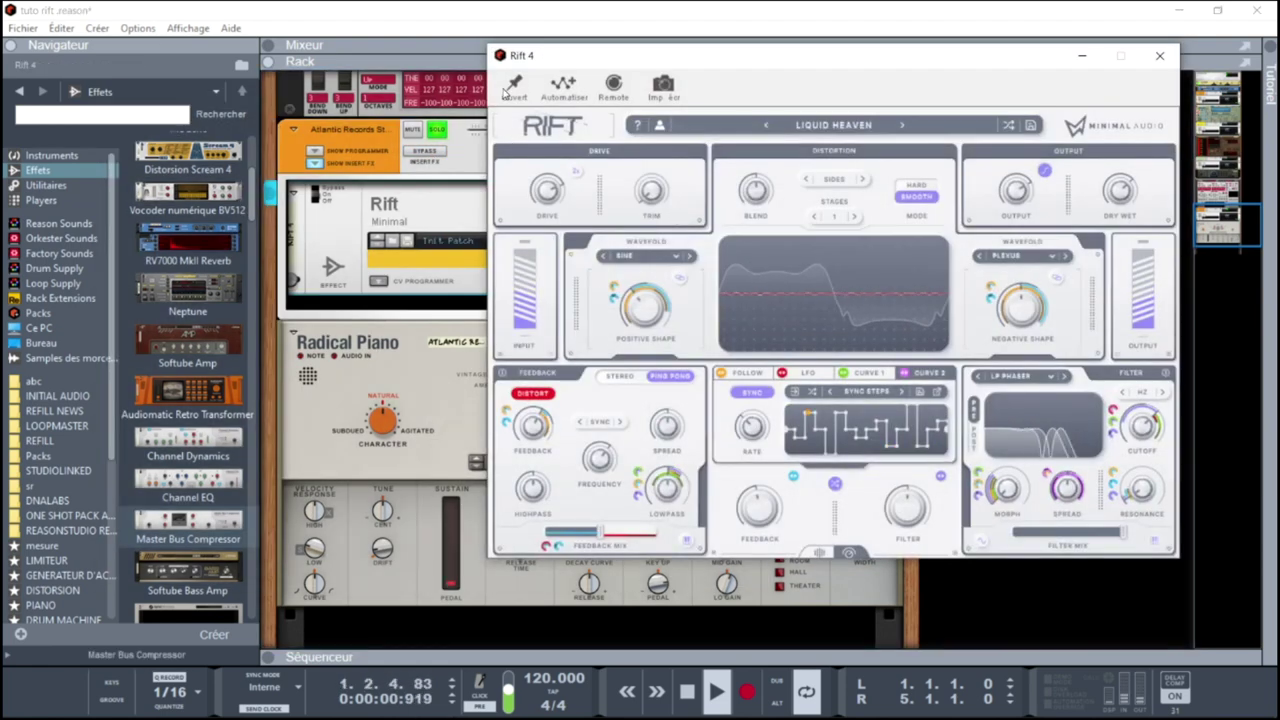
left_click(513, 88)
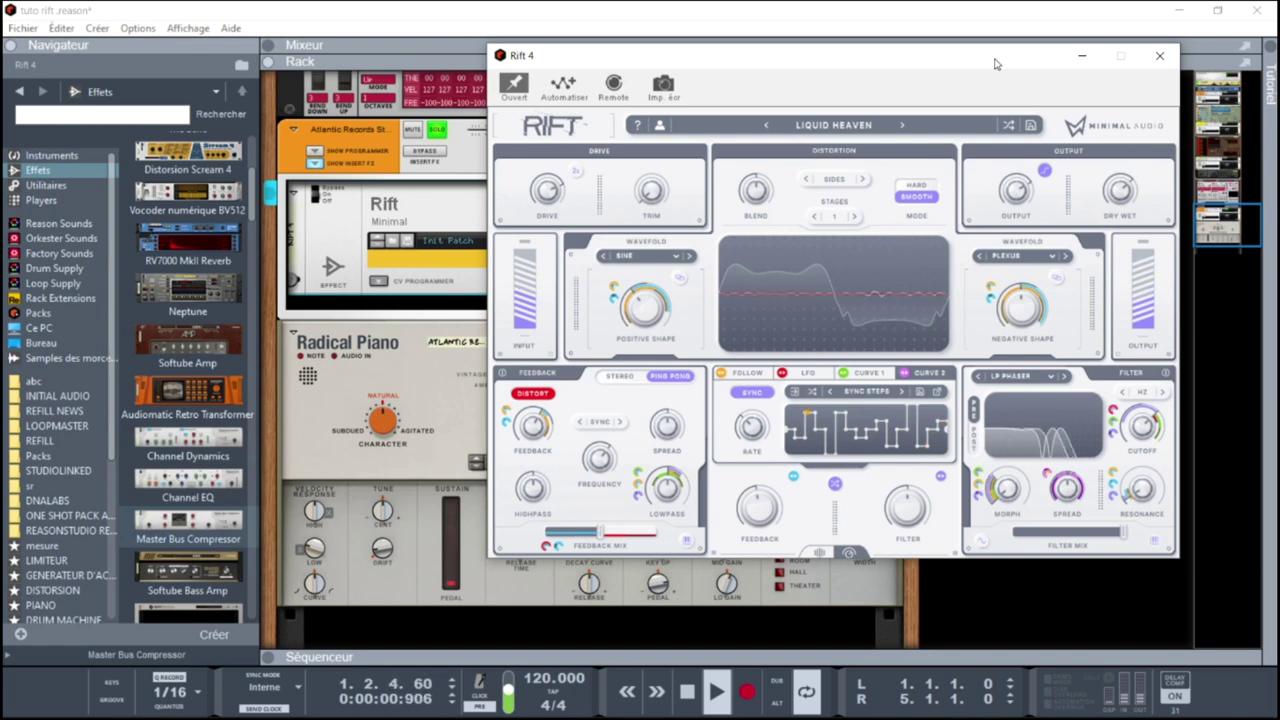
left_click_drag(995, 64, 929, 71)
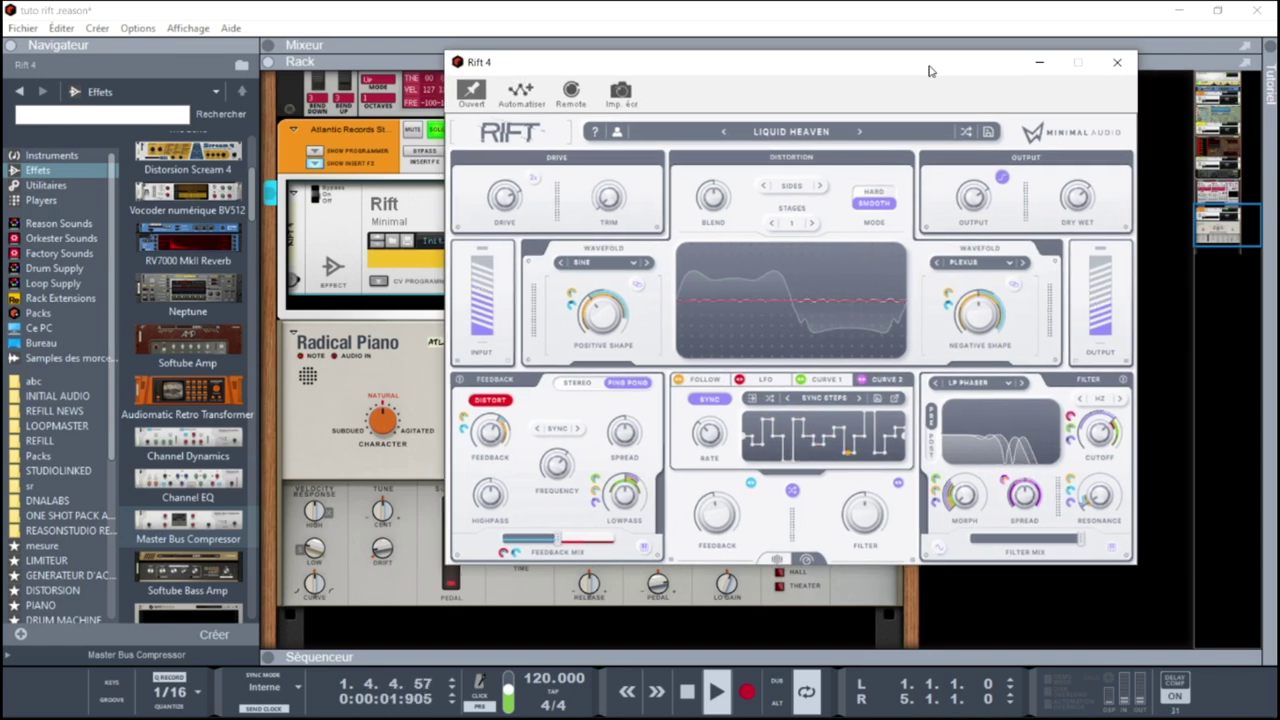
Audition Oceanic Dub, Radio Delay and Scintilla from the Particle Delays pack on the piano and settle on Smooth Ice
left_click(760, 133)
left_click_drag(785, 230, 793, 294)
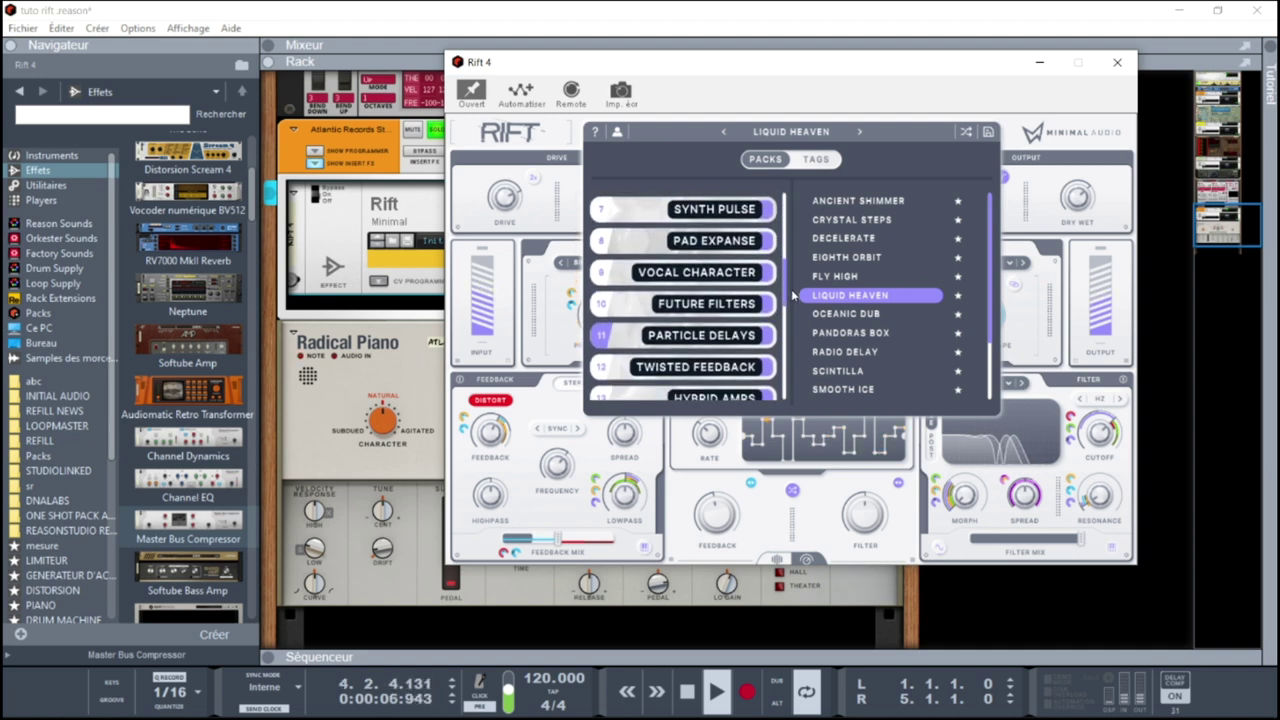
left_click(854, 316)
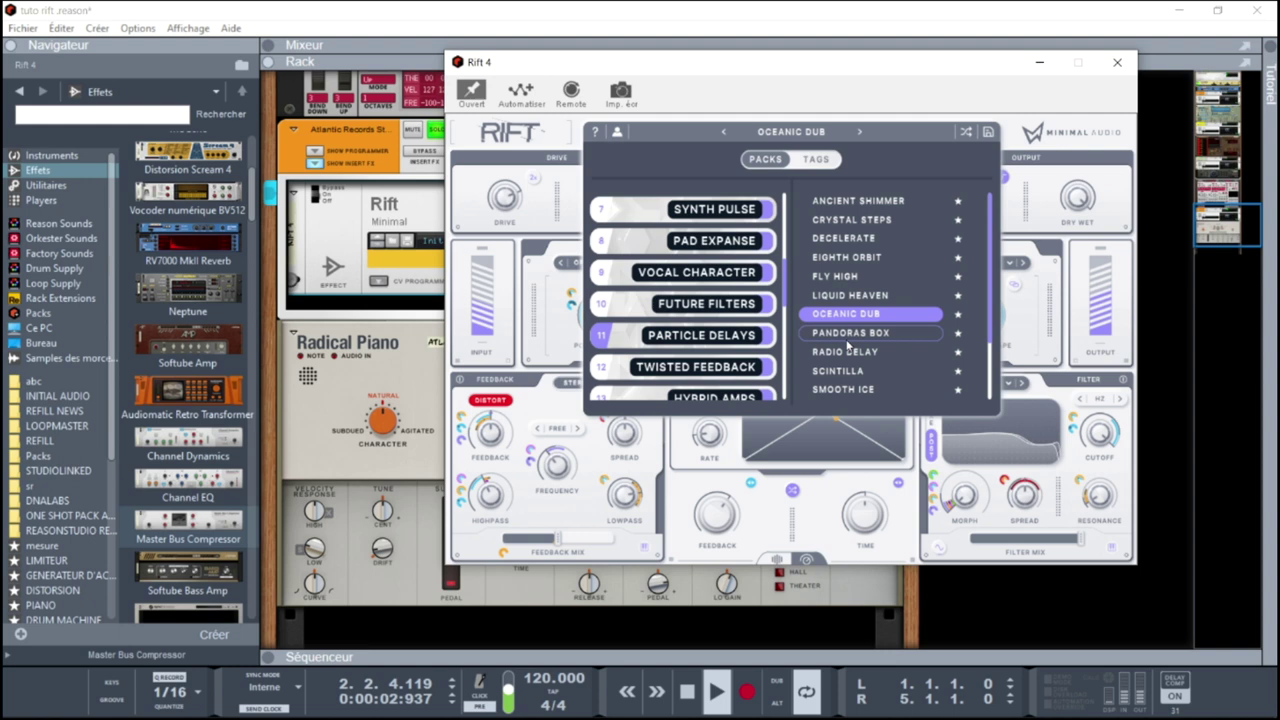
left_click(845, 355)
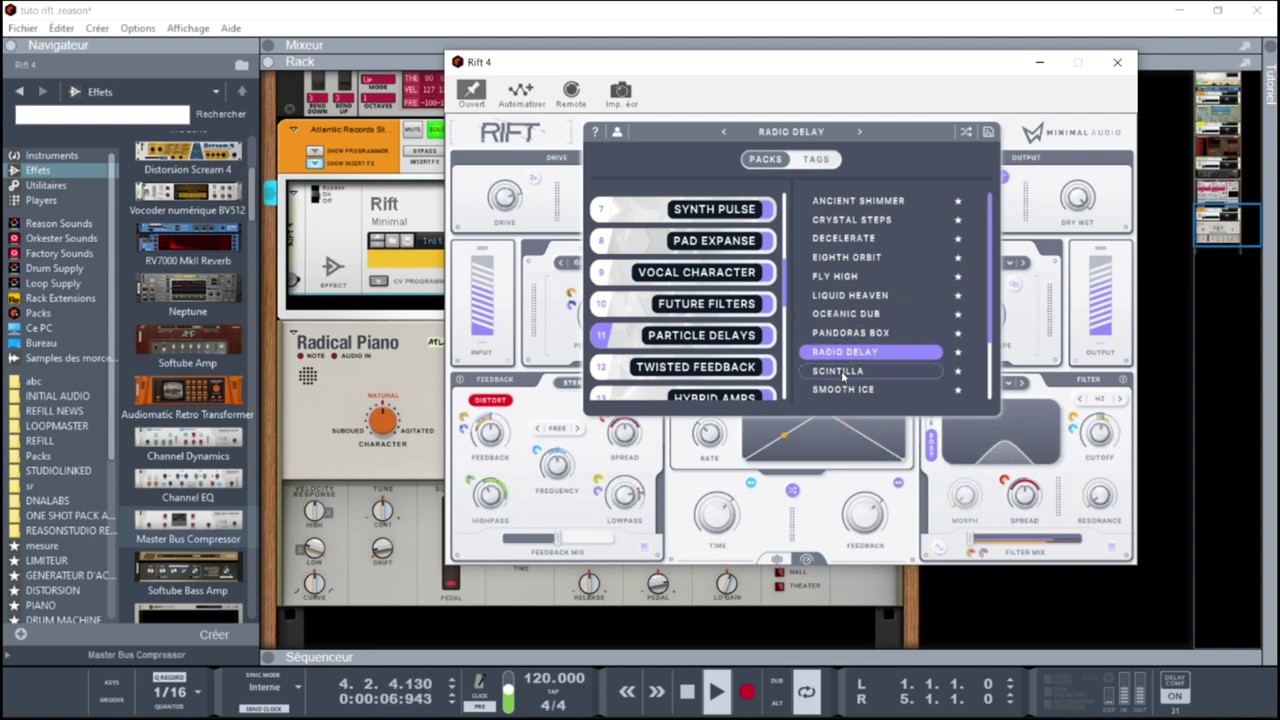
left_click(843, 373)
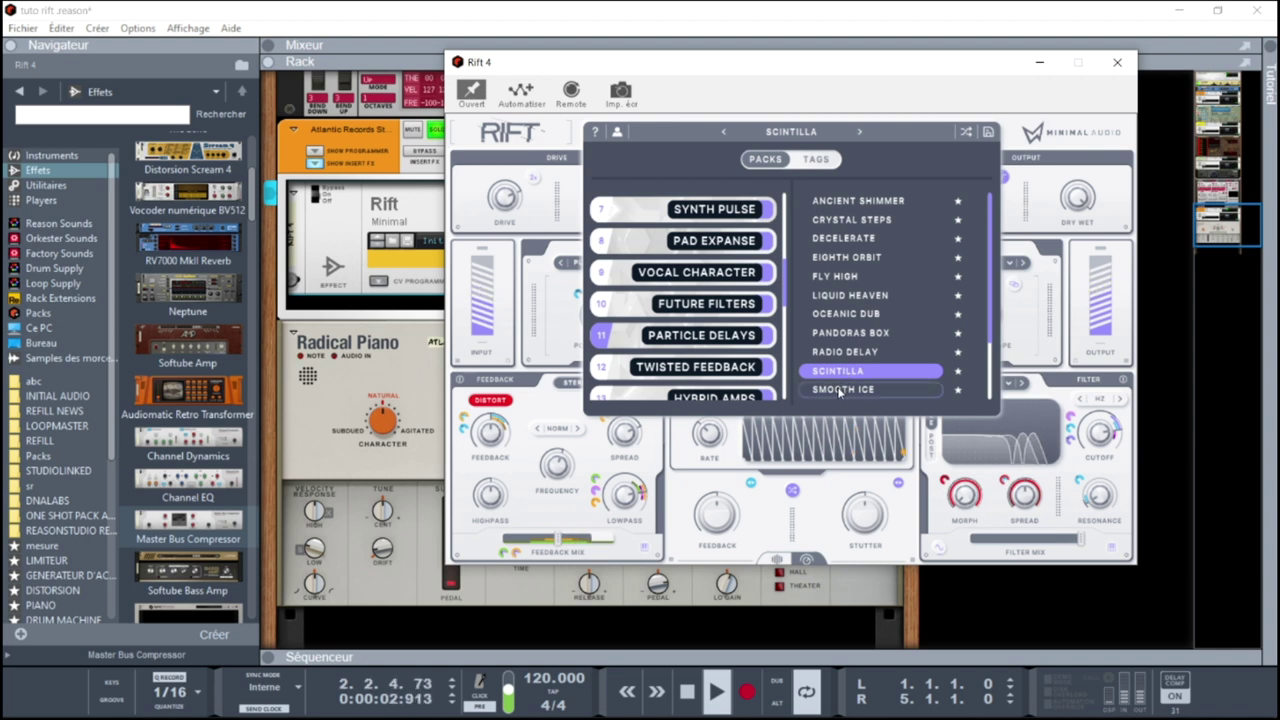
left_click(839, 391)
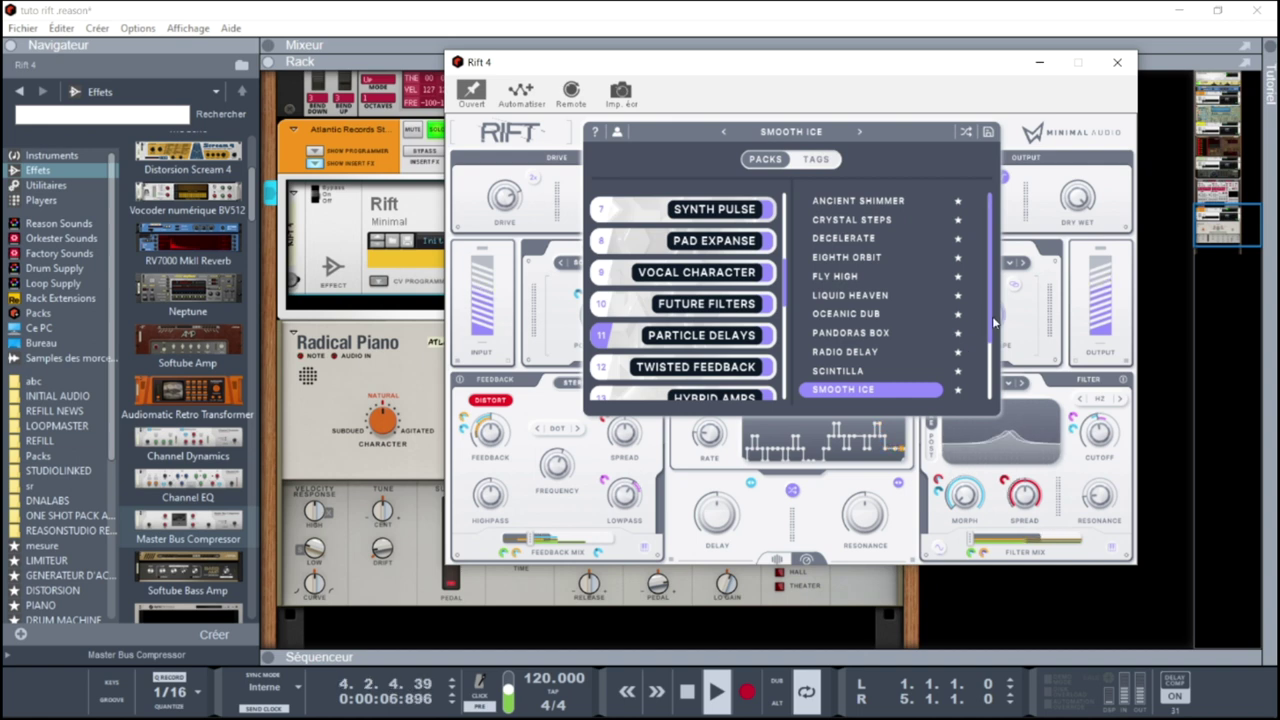
left_click_drag(991, 337, 991, 391)
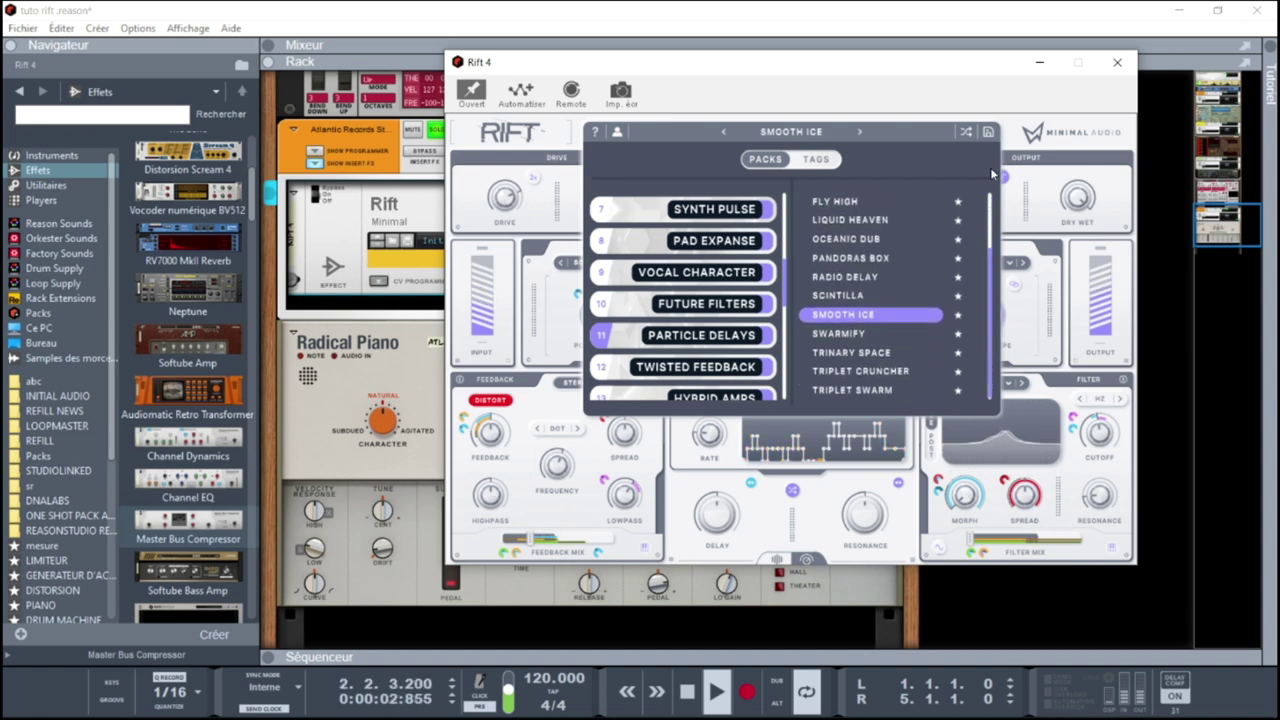
left_click(1038, 174)
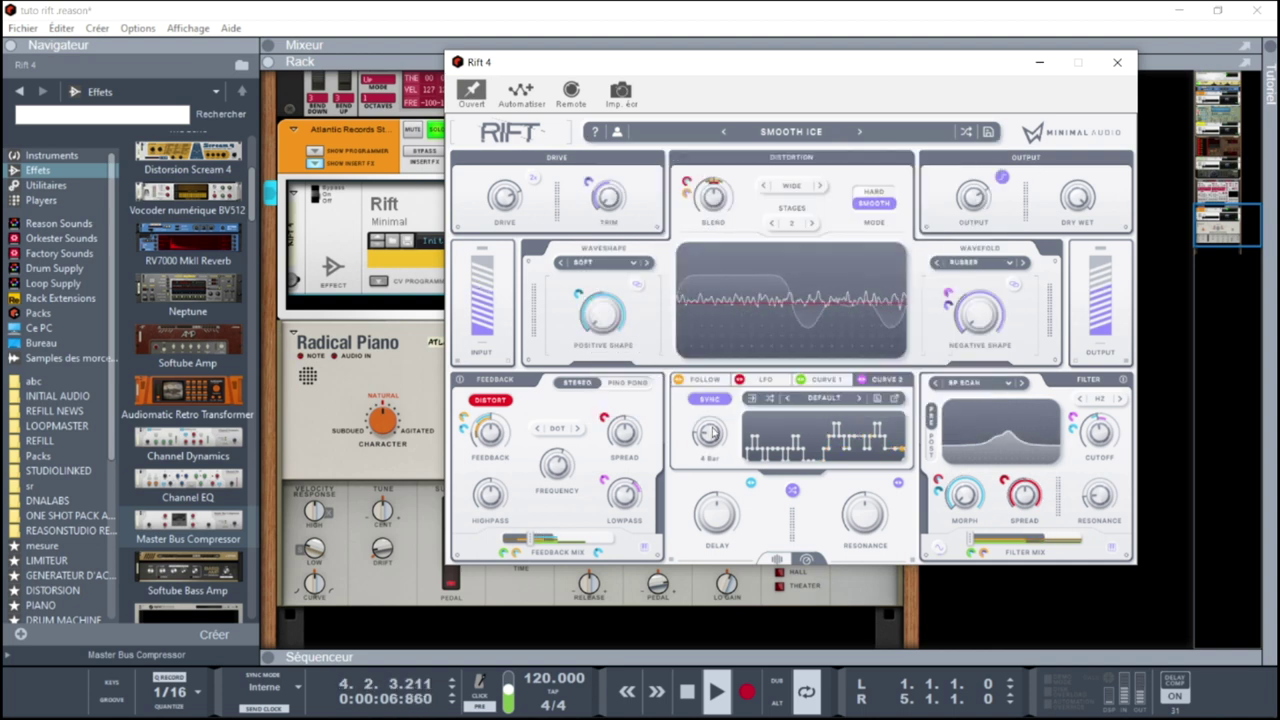
Fine-tune the feedback on the piano's Rift and take the Atlantic Records channel out of solo, closing the plugin window
mouse_move(497, 452)
left_click_drag(497, 452, 492, 432)
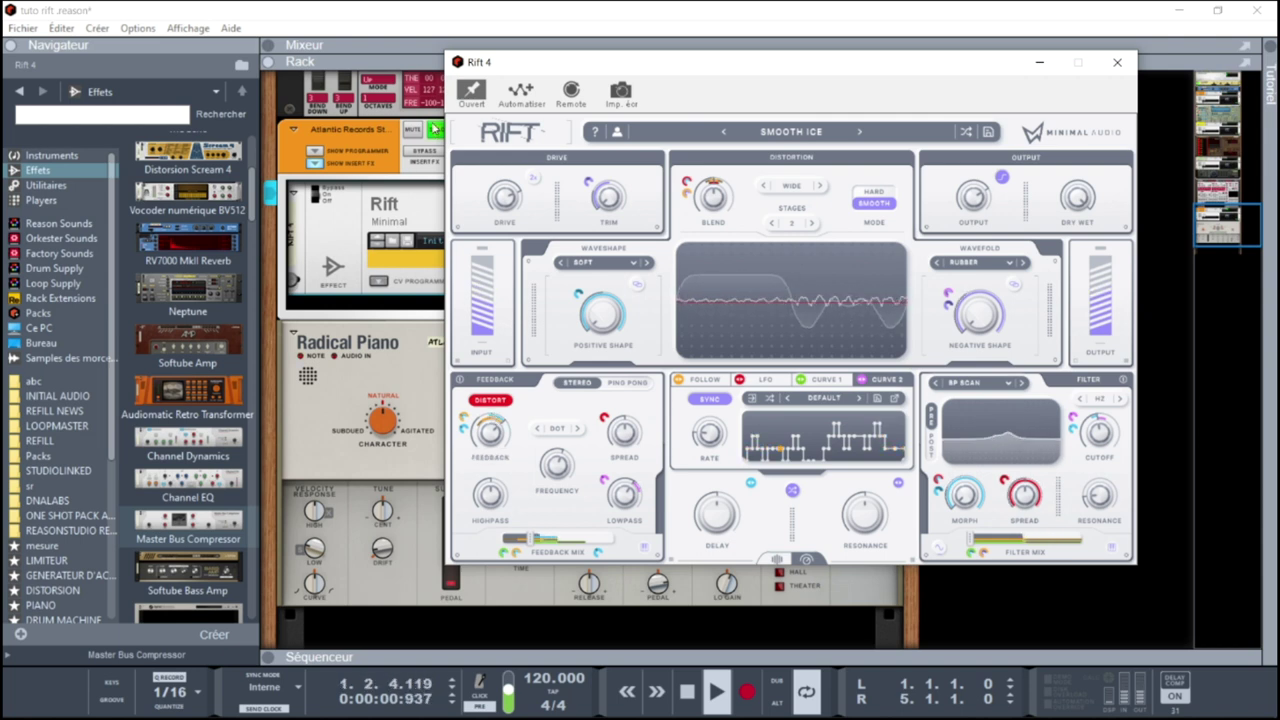
left_click(435, 131)
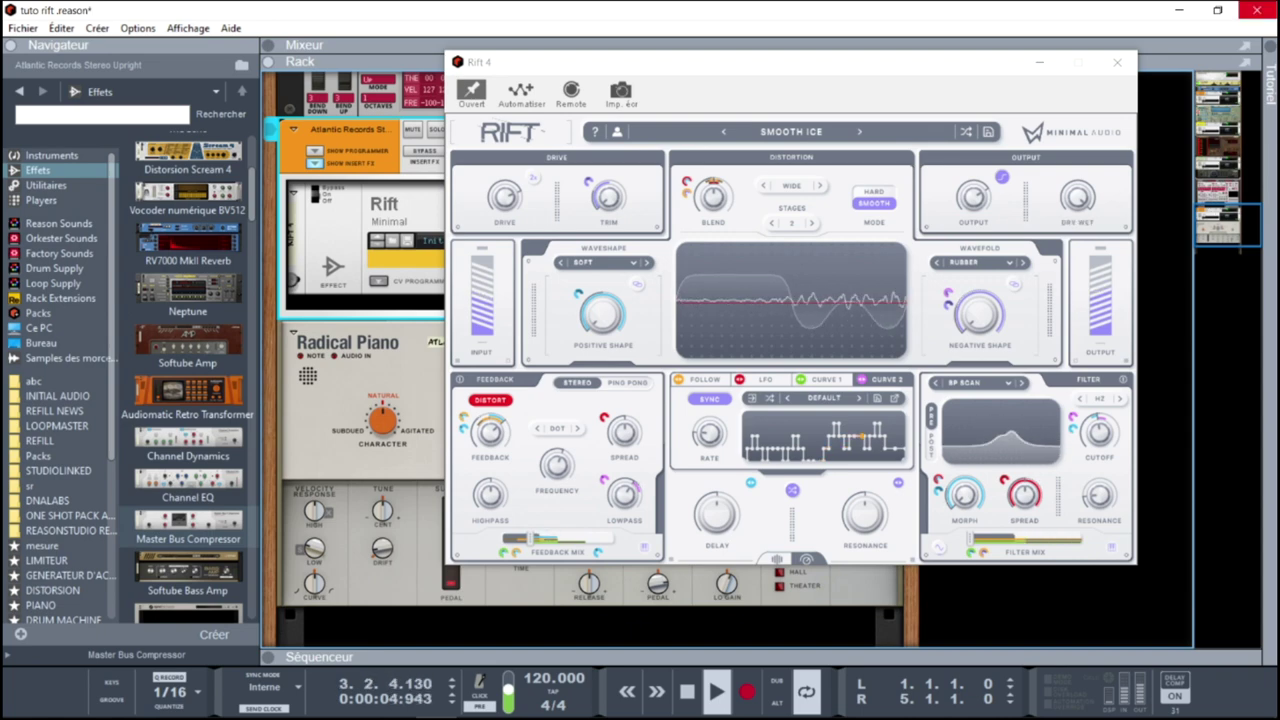
left_click(1117, 62)
In the 808-1 bass channel's Rift, set the trim to 4.0 dB, the drive to 9.5 dB and the blend to about 0.05
left_click(1238, 207)
left_click_drag(1238, 207, 1203, 113)
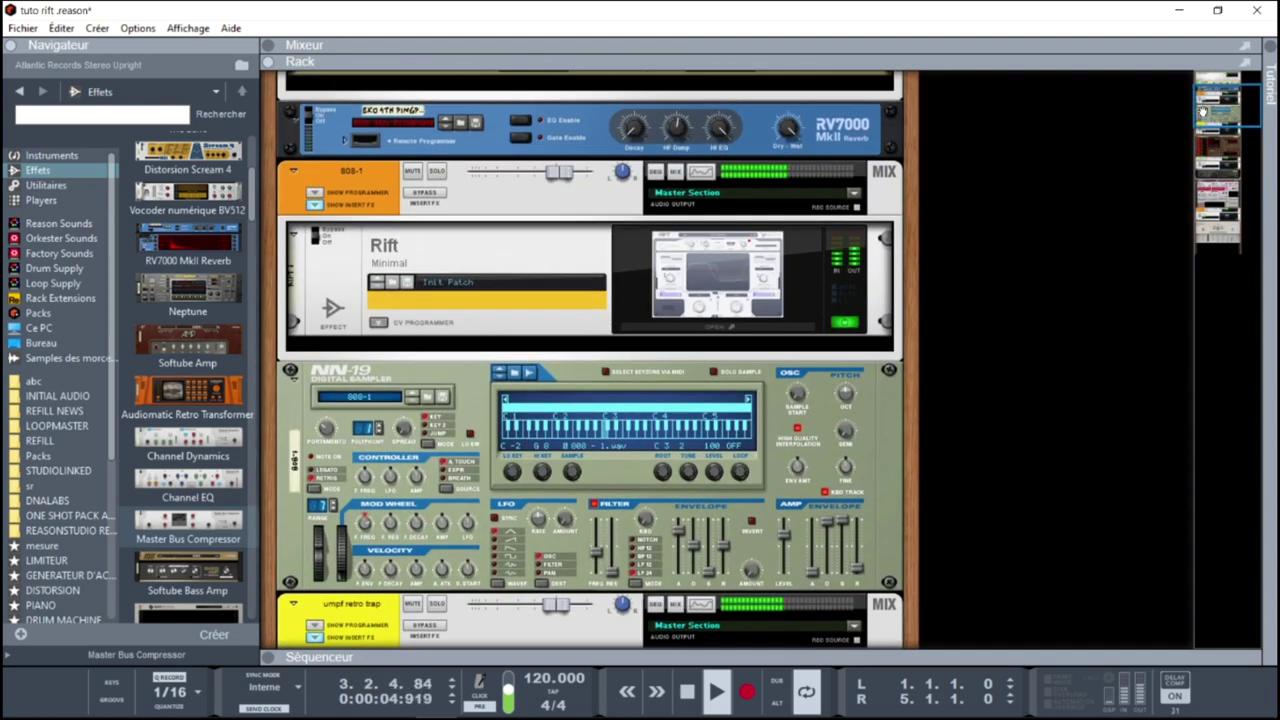
left_click(694, 290)
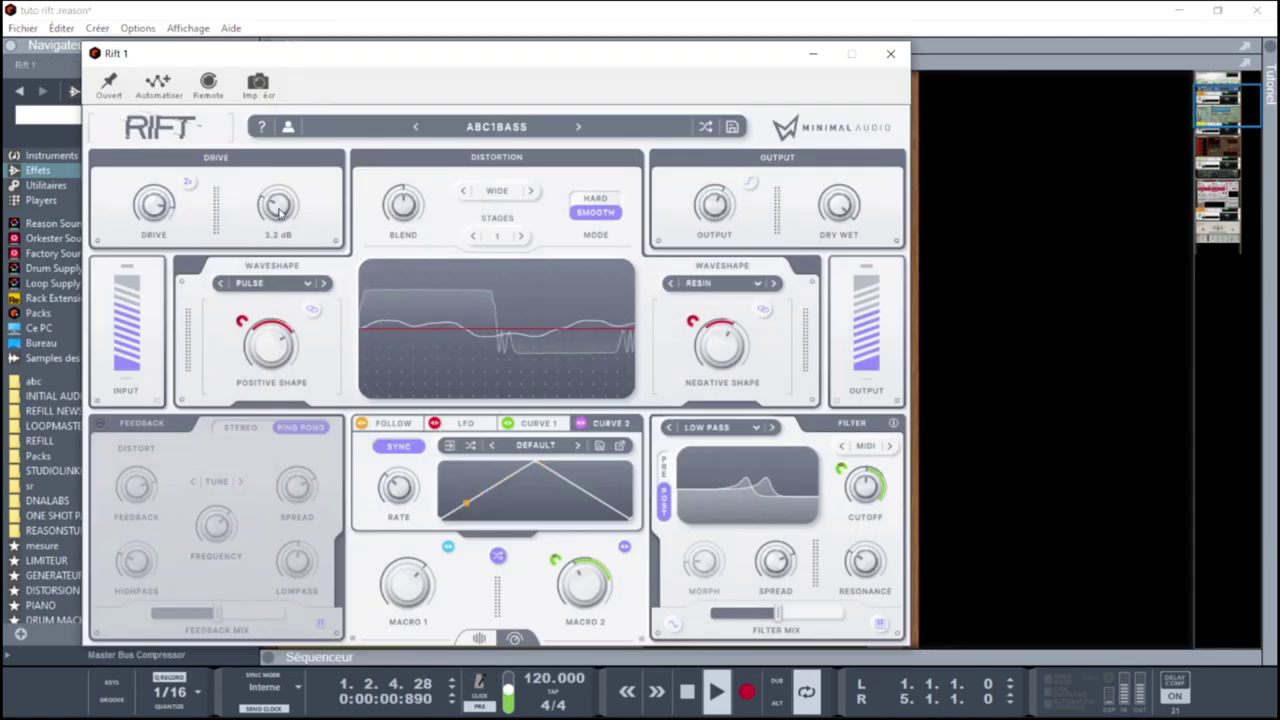
mouse_move(279, 198)
left_click_drag(279, 198, 280, 190)
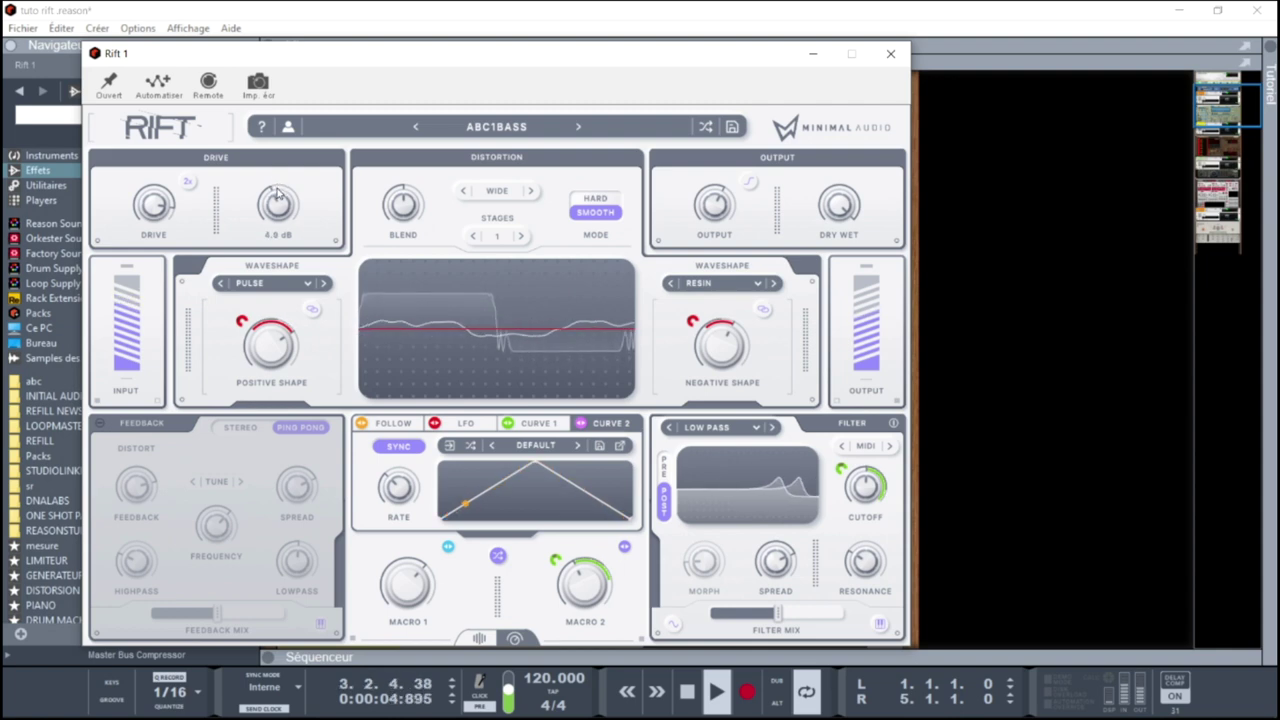
mouse_move(155, 215)
left_click_drag(155, 215, 153, 205)
mouse_move(396, 207)
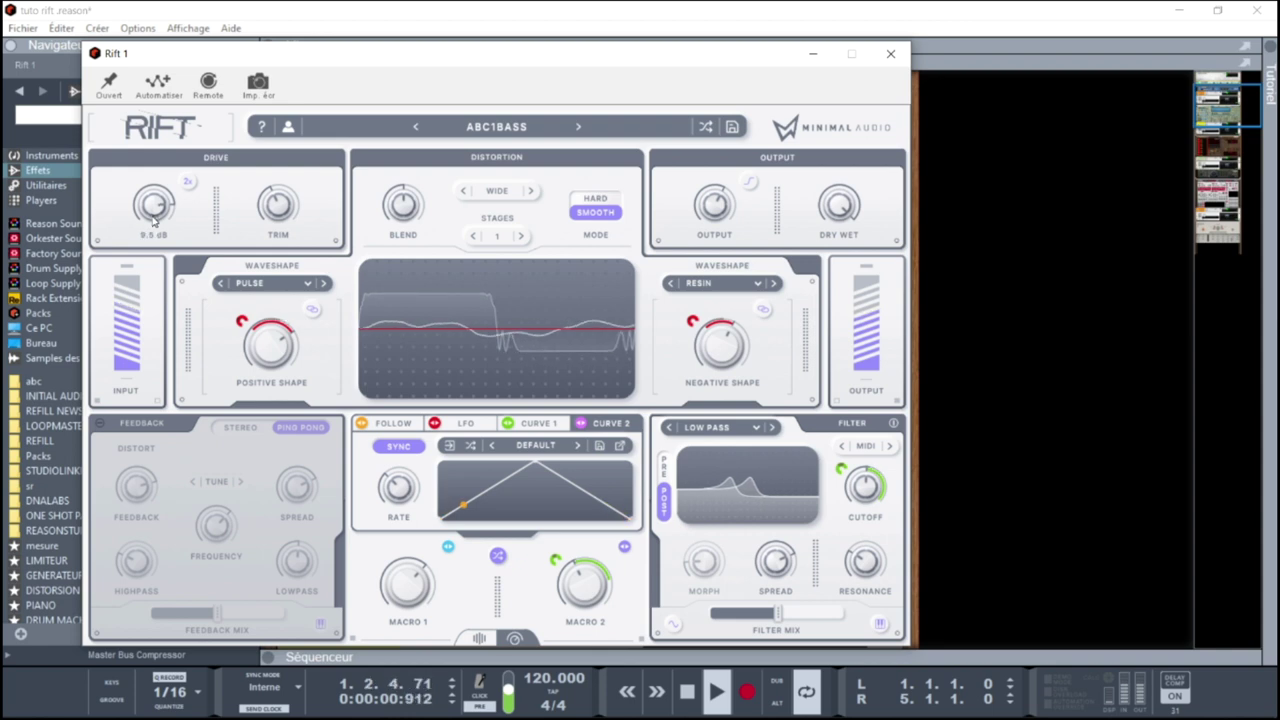
left_click_drag(396, 207, 381, 229)
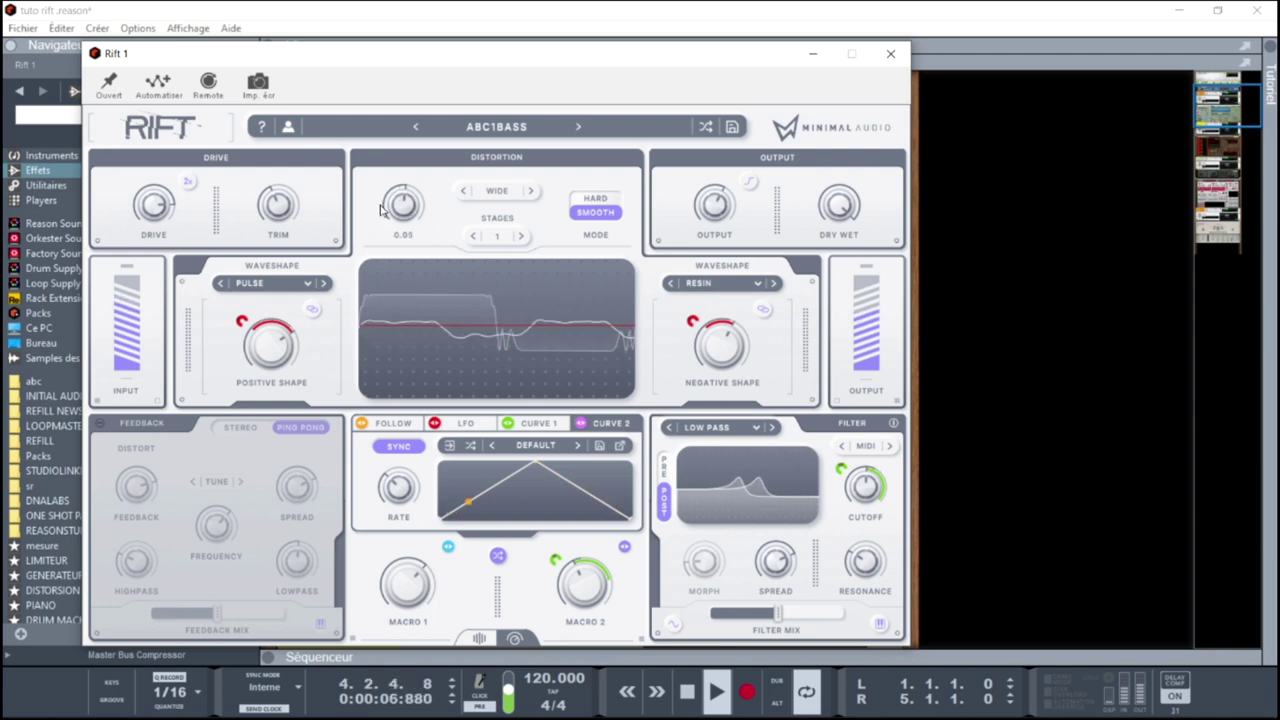
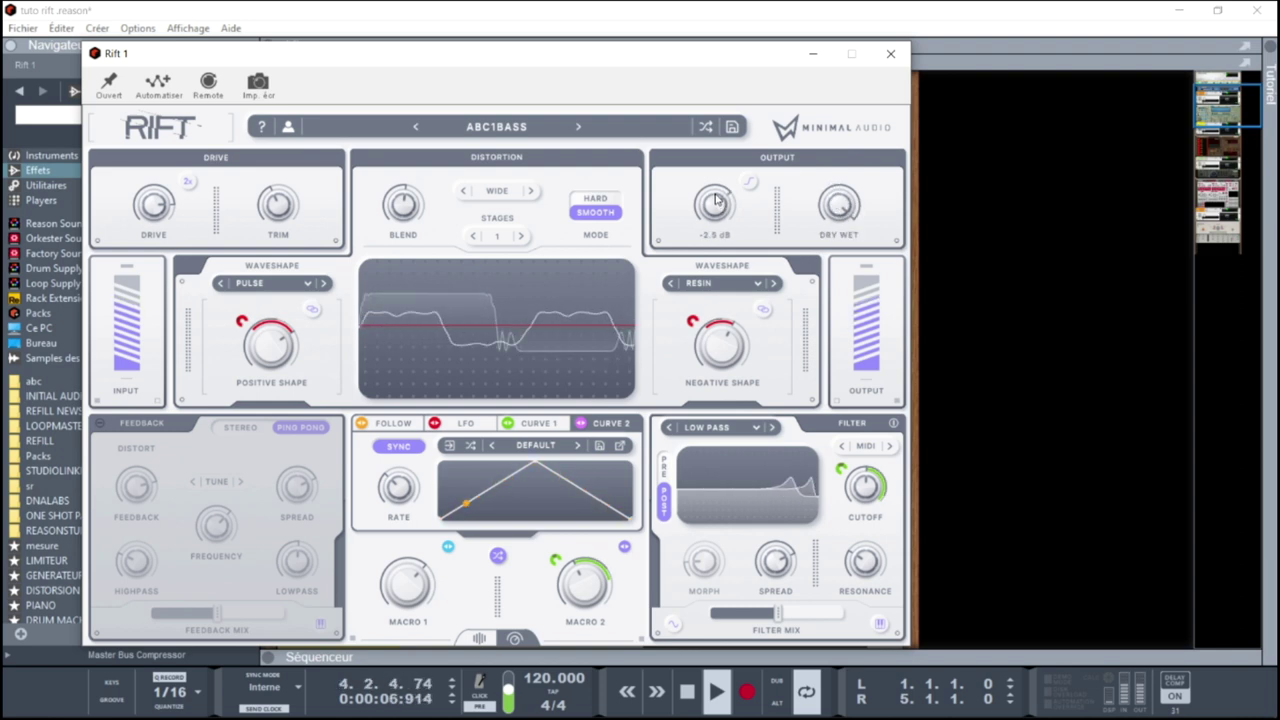
left_click(890, 54)
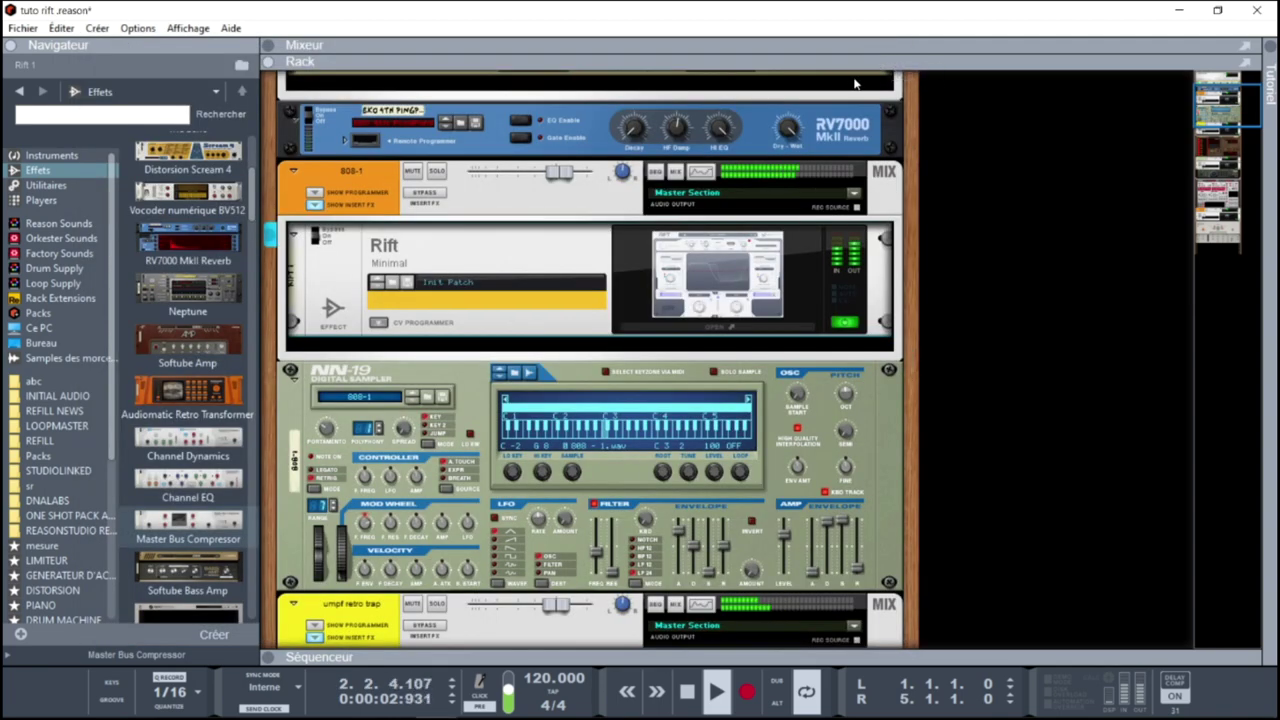
Compare the 808-1 bass channel soloed and within the full mix
left_click(437, 172)
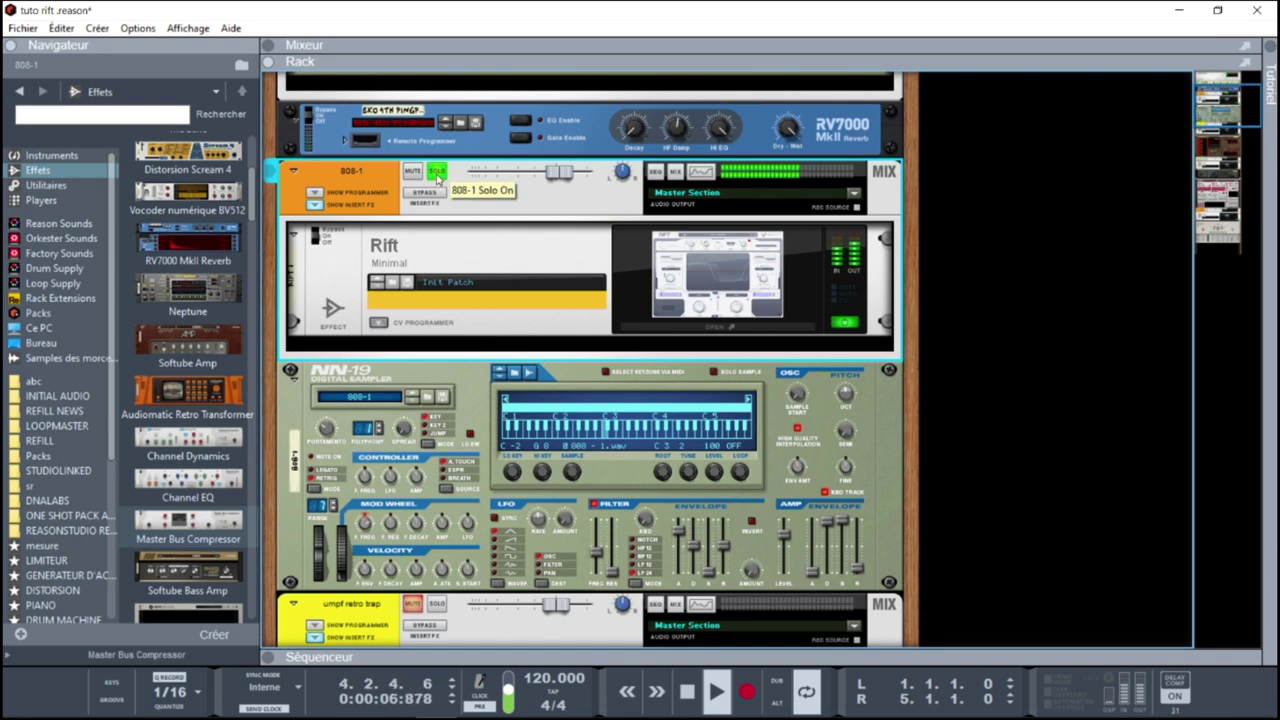
left_click(437, 172)
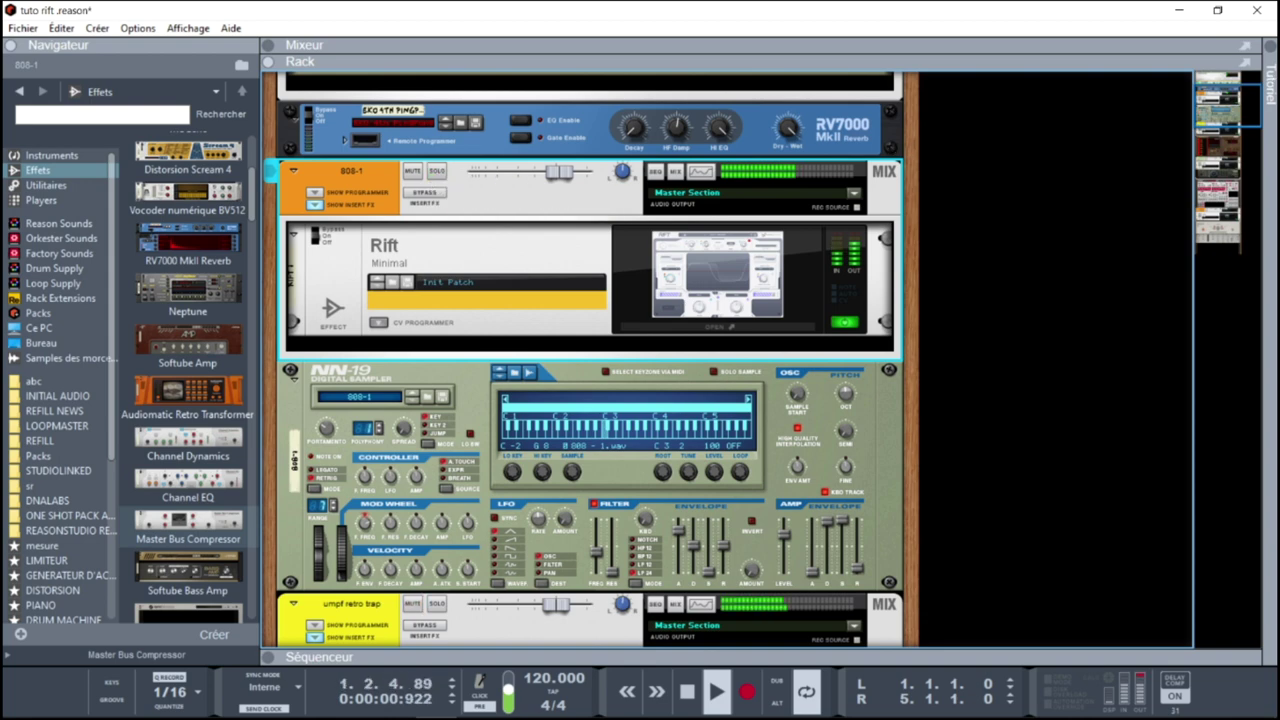
Find the Minimal plugins, including Rift Filter Lite, in the effects browser
left_click_drag(1237, 97, 1268, 231)
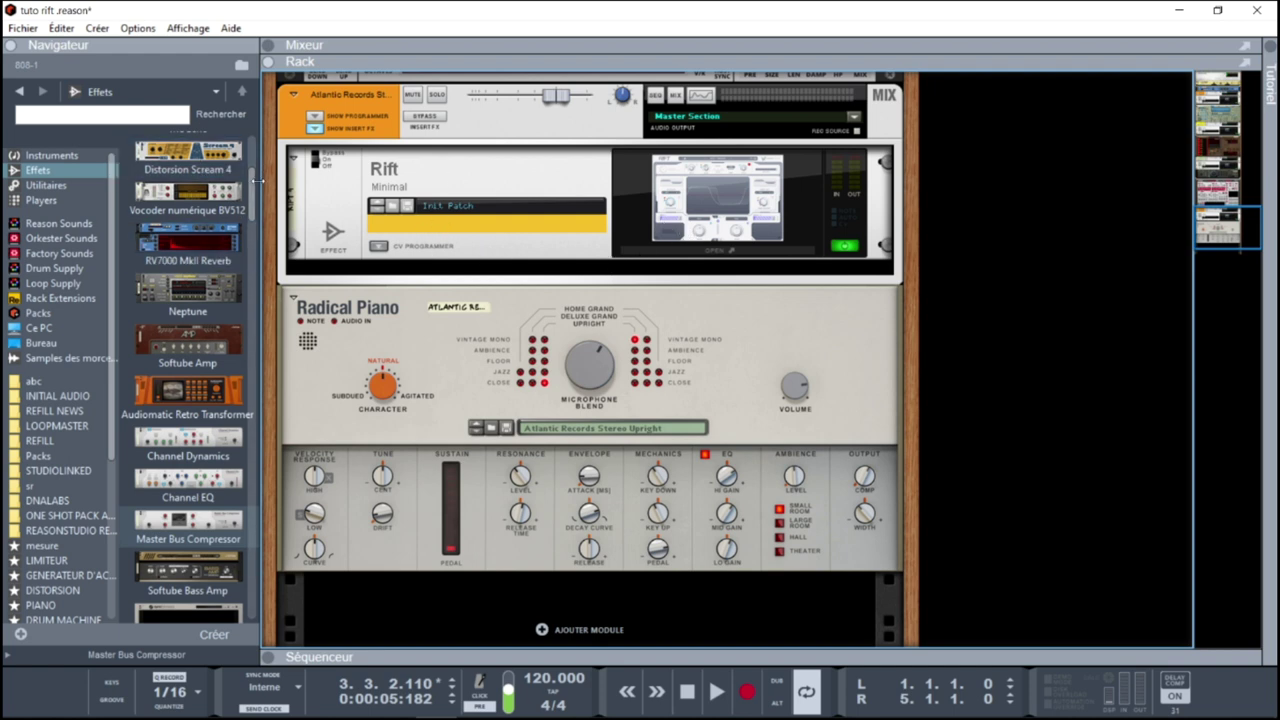
scroll(263, 210, "down", 4)
left_click_drag(263, 210, 311, 424)
scroll(311, 424, "down", 10)
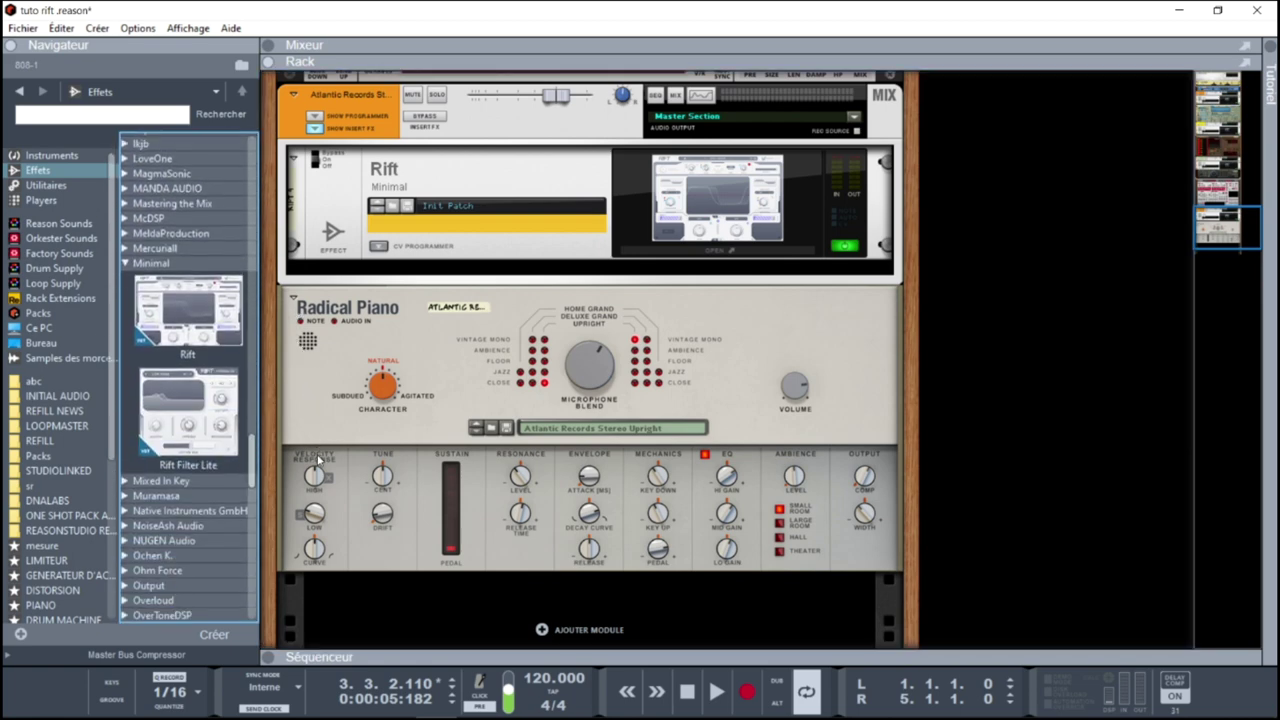
Solo the AfterTouch Saw Me channel and bypass its Rift and Trance Gate inserts
left_click_drag(1232, 220, 1207, 160)
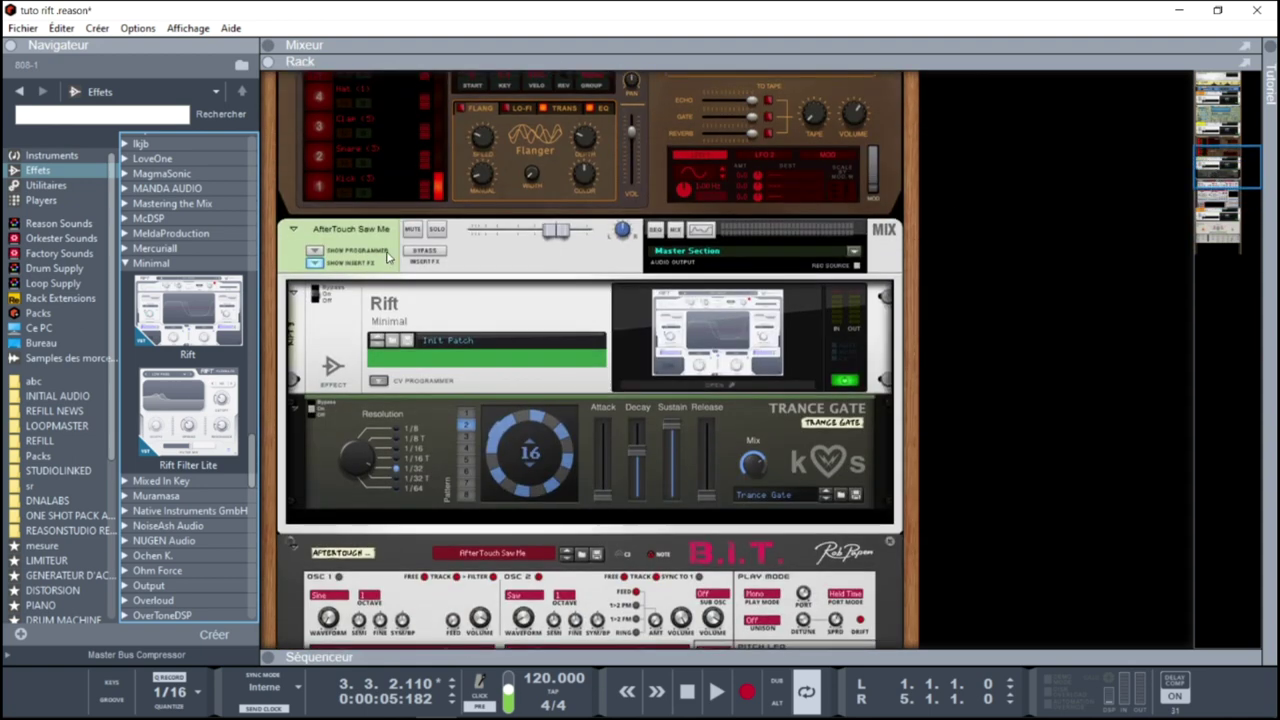
left_click(438, 230)
left_click(313, 291)
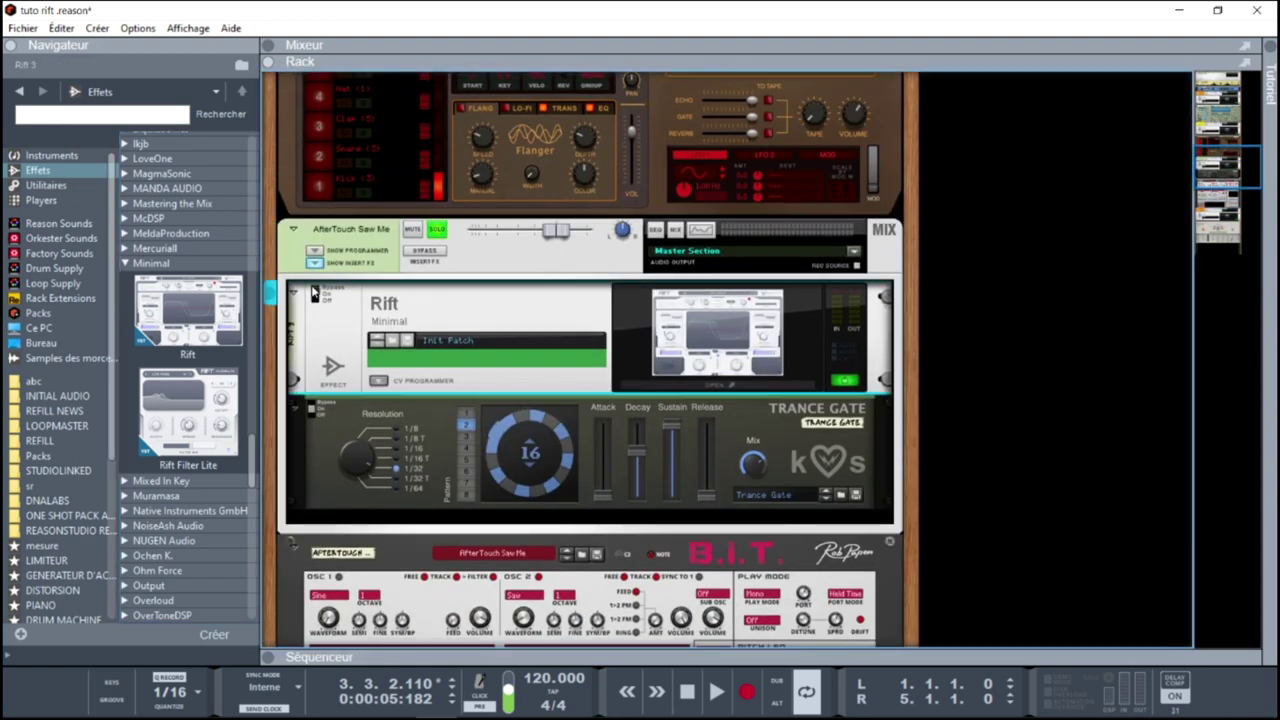
left_click(303, 408)
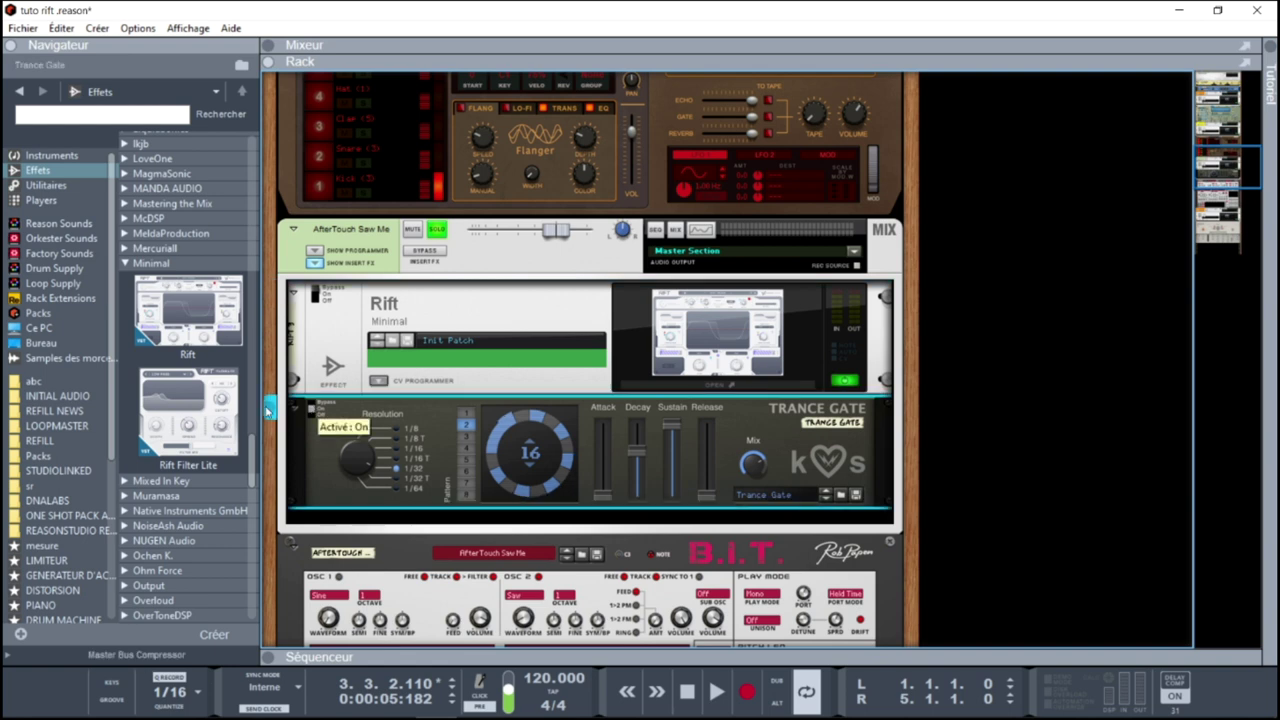
Insert Rift Filter Lite below the Trance Gate, start playback, and open the filter's editor enlarged over the rack
left_click_drag(205, 400, 530, 532)
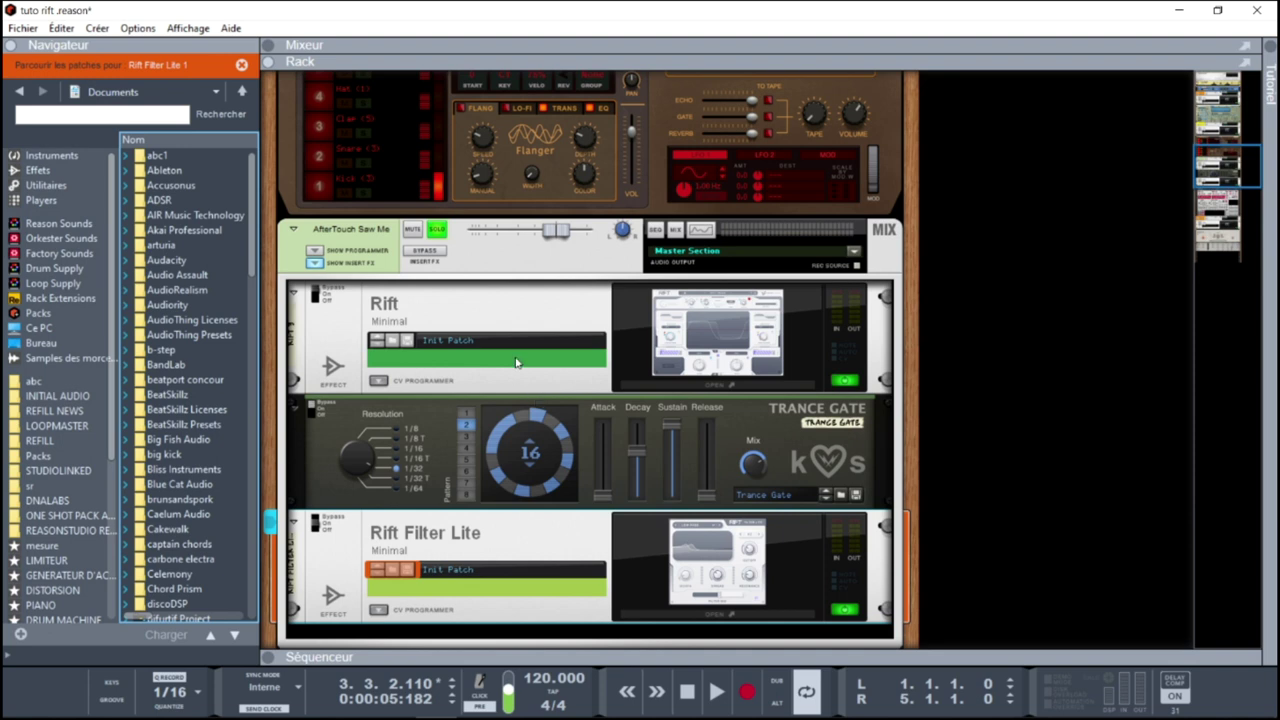
key("space")
left_click(718, 540)
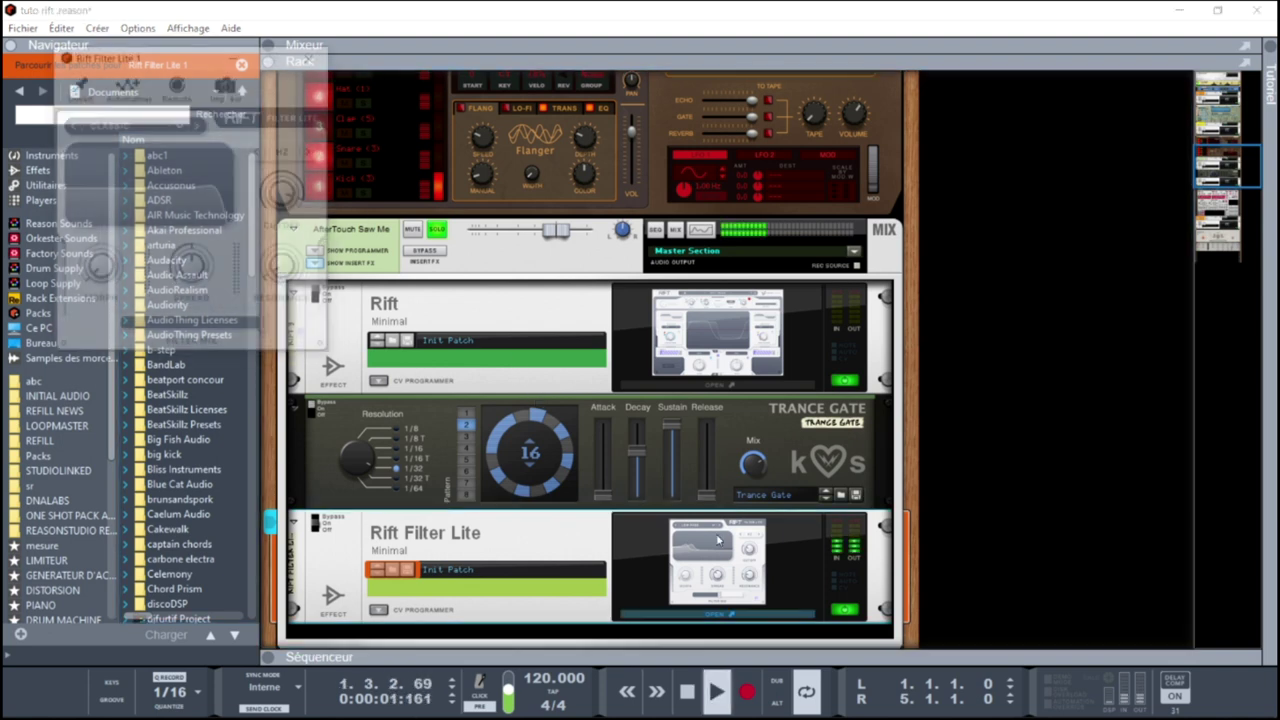
left_click_drag(218, 55, 495, 208)
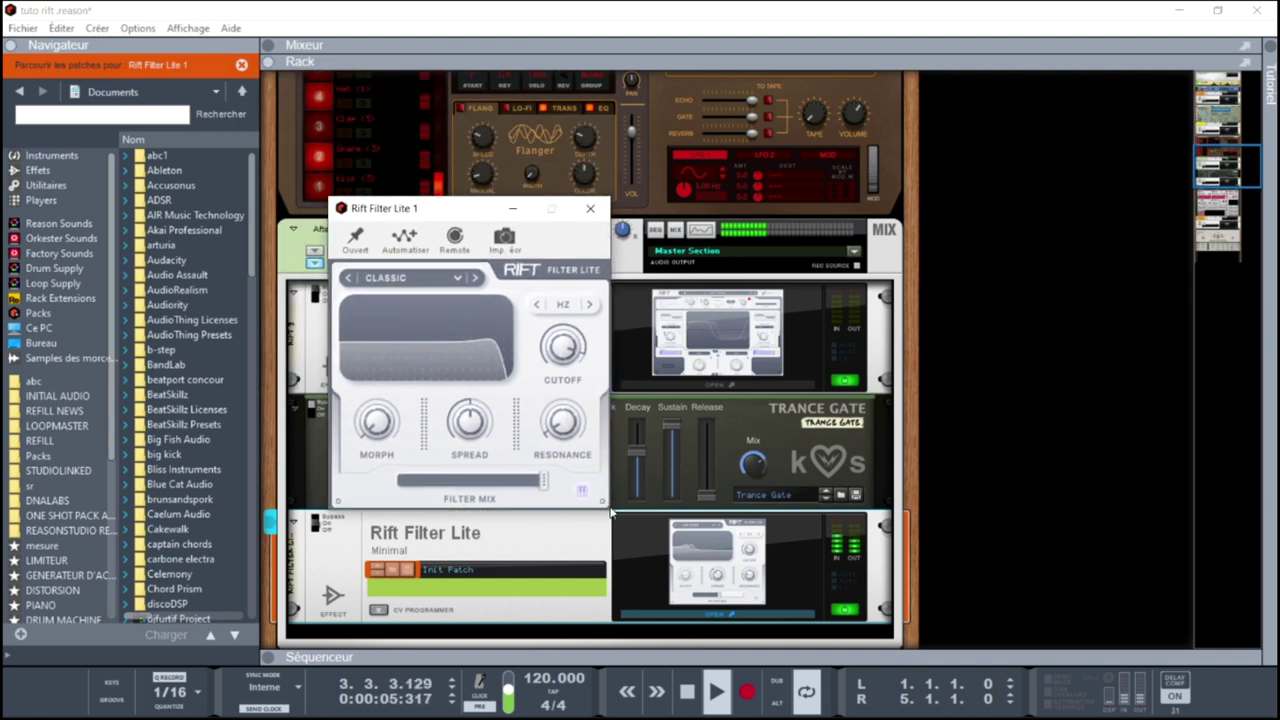
left_click_drag(604, 503, 793, 424)
left_click_drag(583, 207, 418, 92)
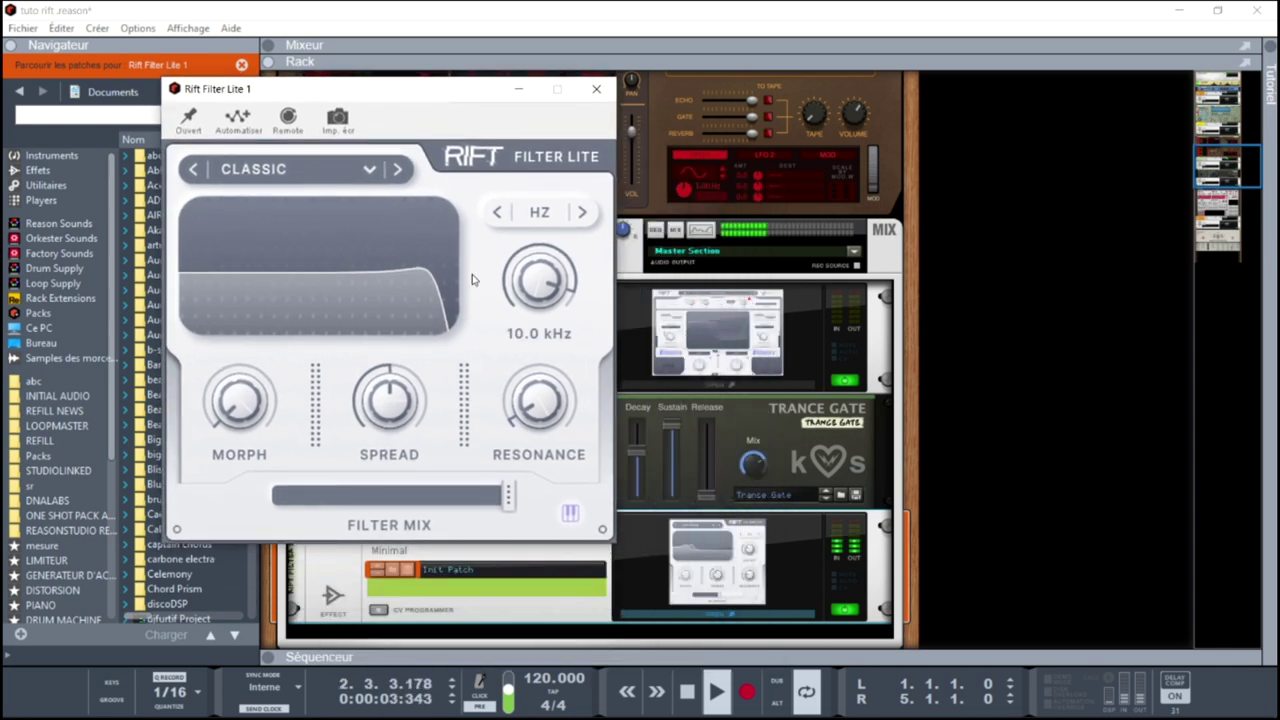
Adjust the Classic filter's cutoff, resonance and morph, lower the filter mix, and set the spread to 58 %
left_click_drag(545, 283, 533, 373)
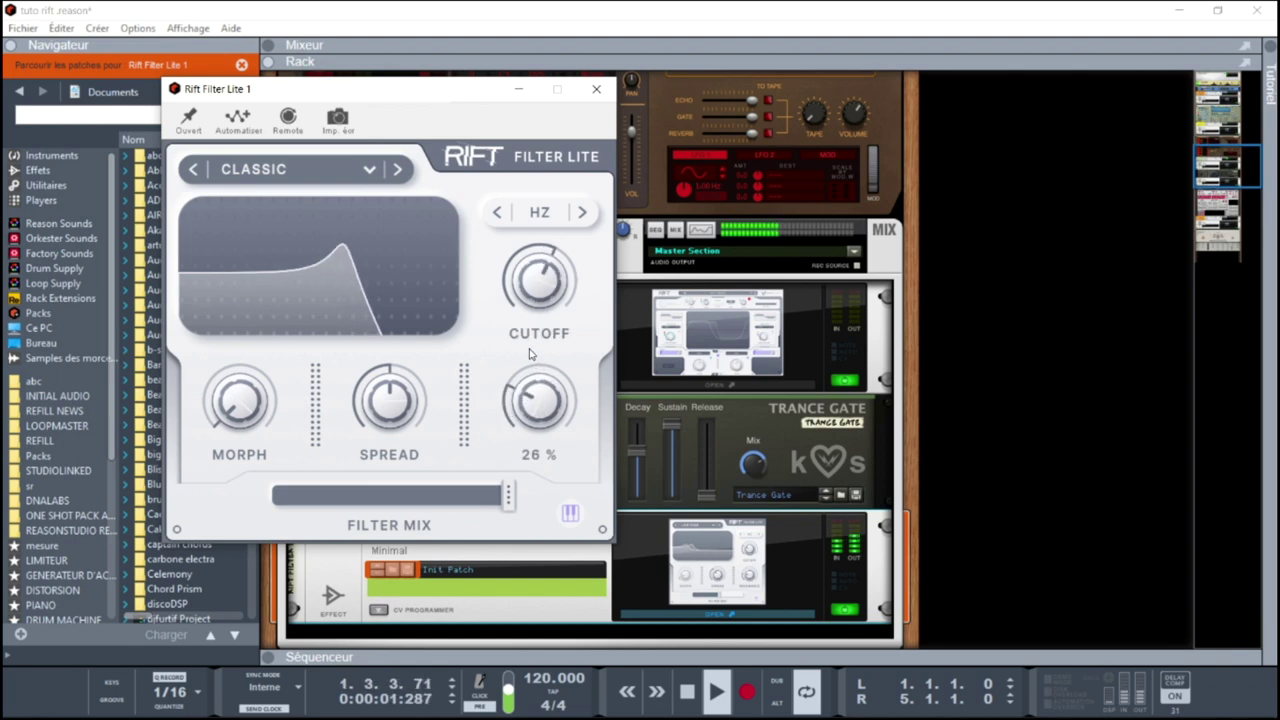
left_click(250, 400)
left_click_drag(241, 400, 237, 329)
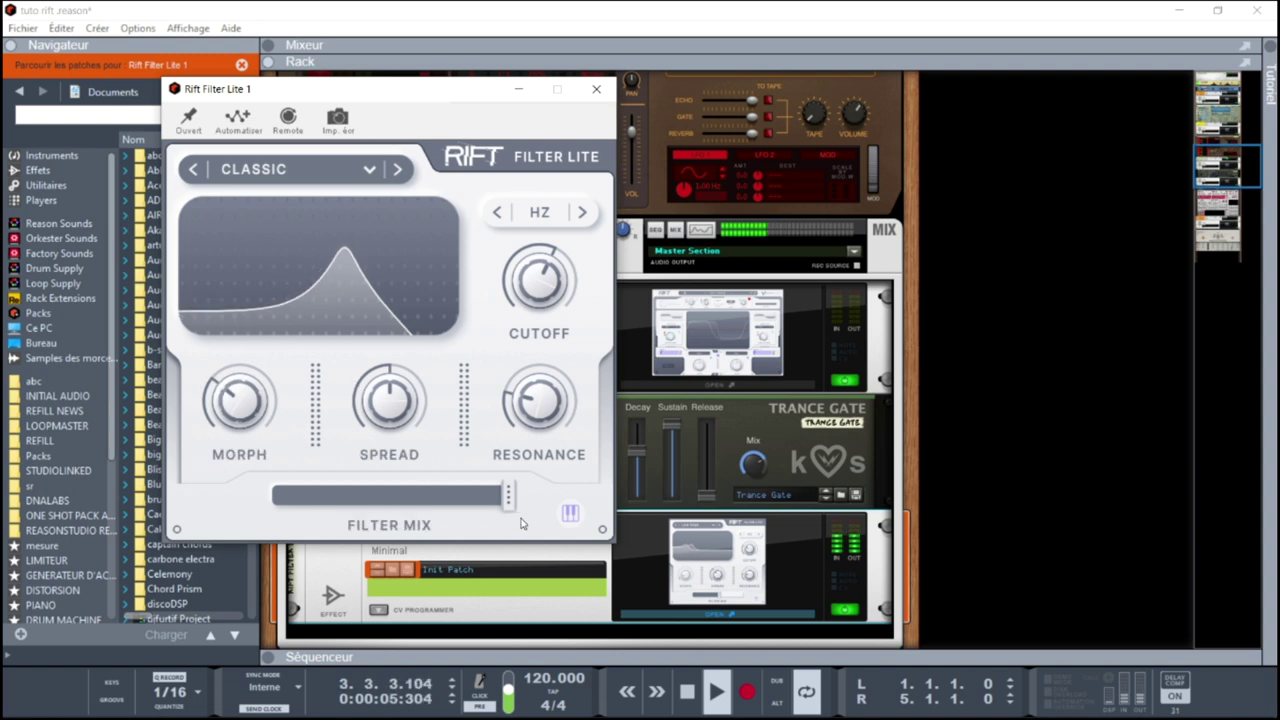
left_click_drag(509, 500, 462, 498)
mouse_move(392, 413)
left_click_drag(392, 413, 393, 380)
mouse_move(522, 287)
left_mouse_down()
mouse_move(523, 262)
mouse_move(524, 295)
mouse_move(507, 262)
mouse_move(506, 273)
left_mouse_up()
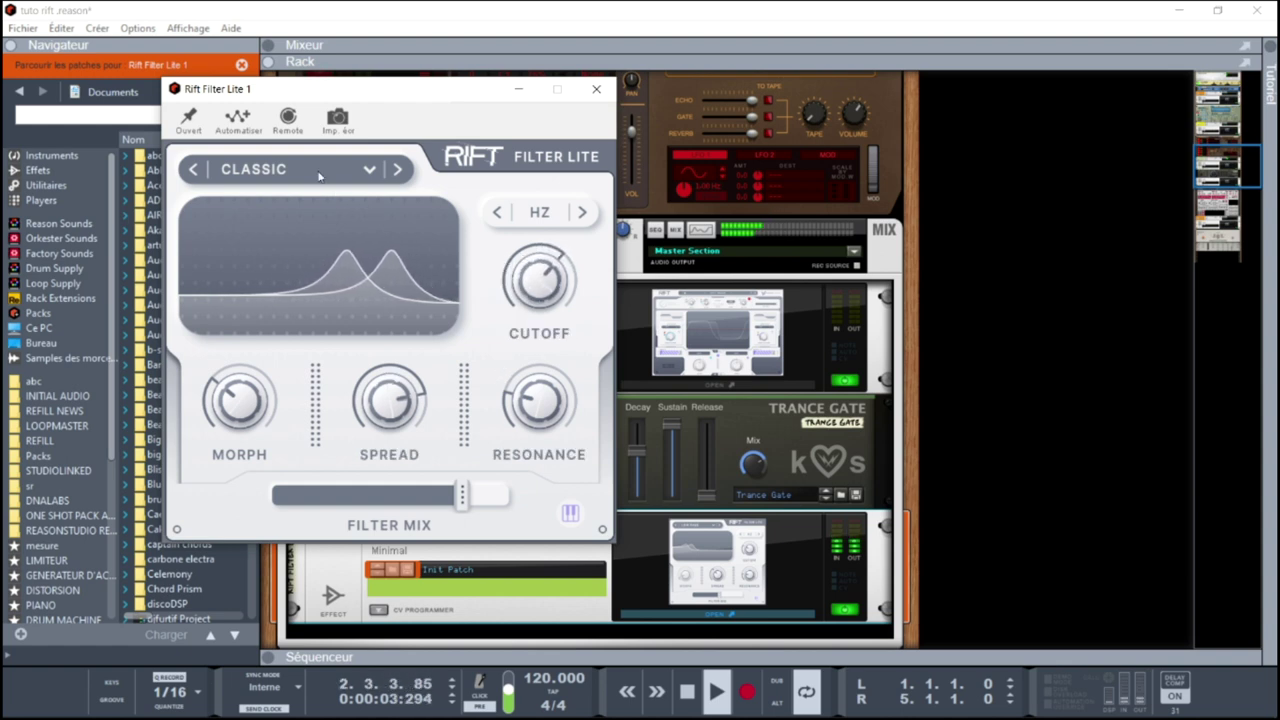
Review the Basic, Morph, Peaking and Harmonic filter types and choose LP Scan
left_click(319, 176)
mouse_move(308, 205)
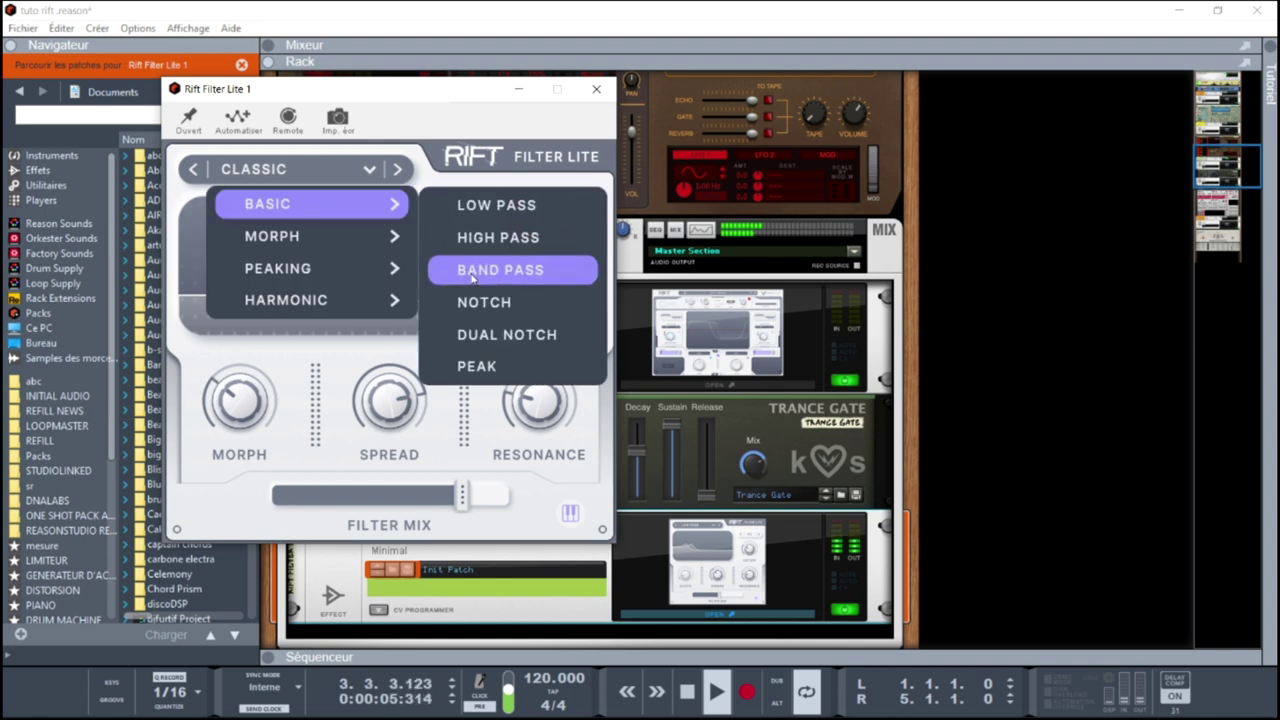
mouse_move(400, 236)
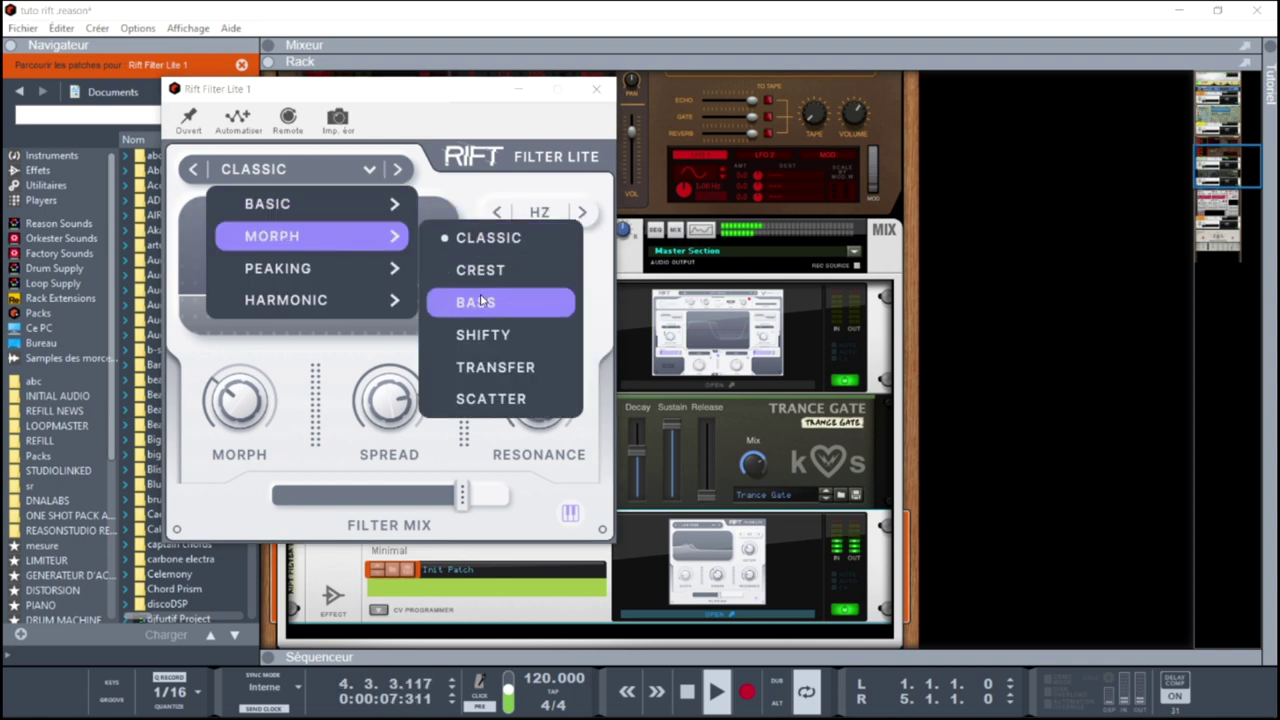
mouse_move(361, 277)
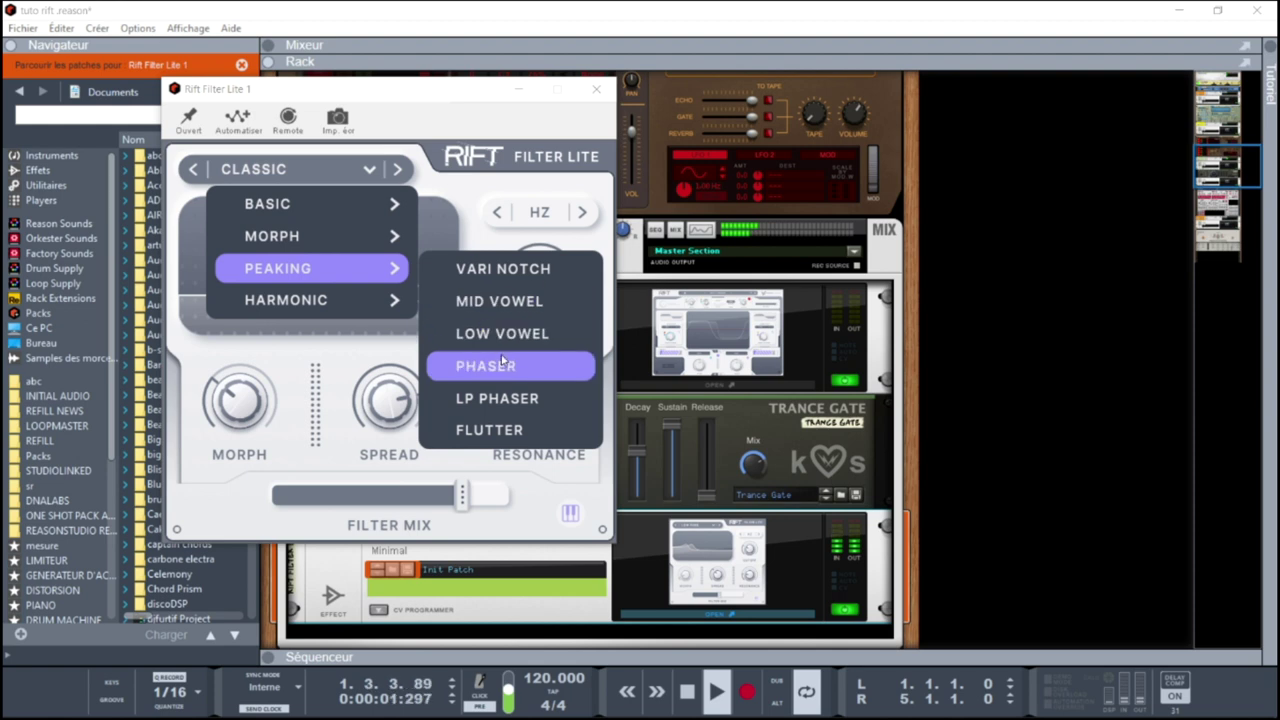
mouse_move(398, 304)
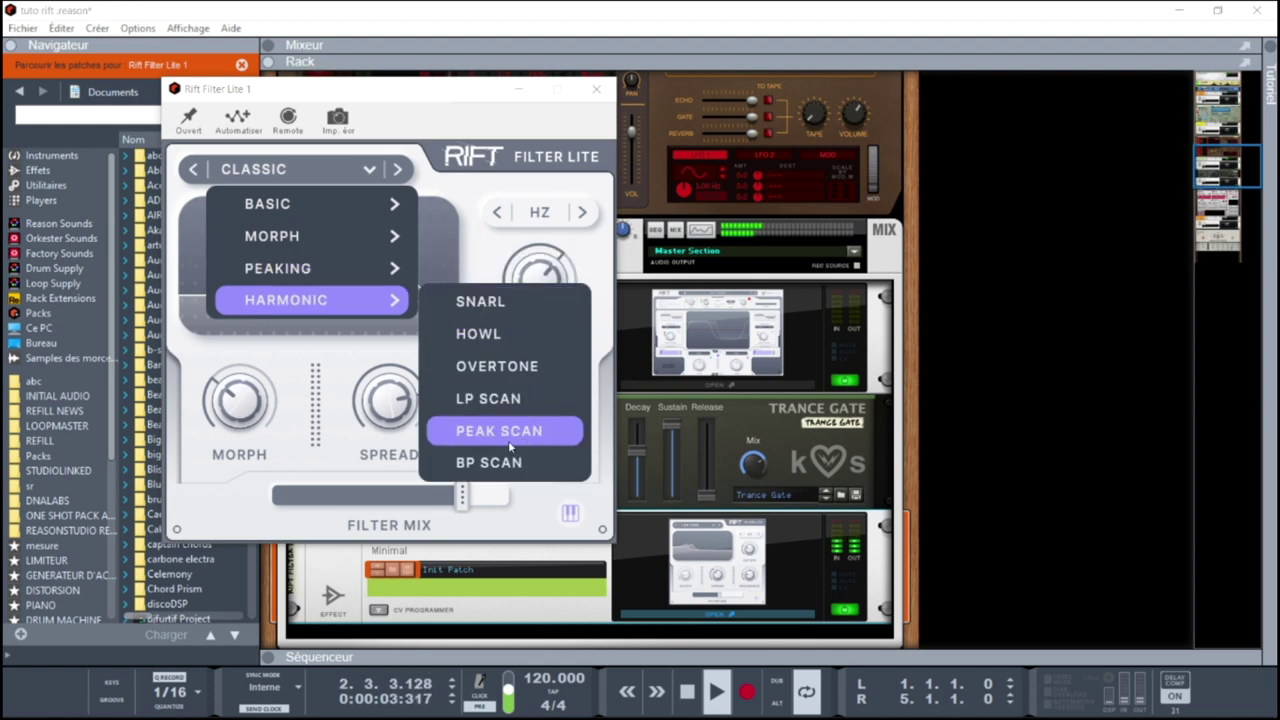
left_click(503, 399)
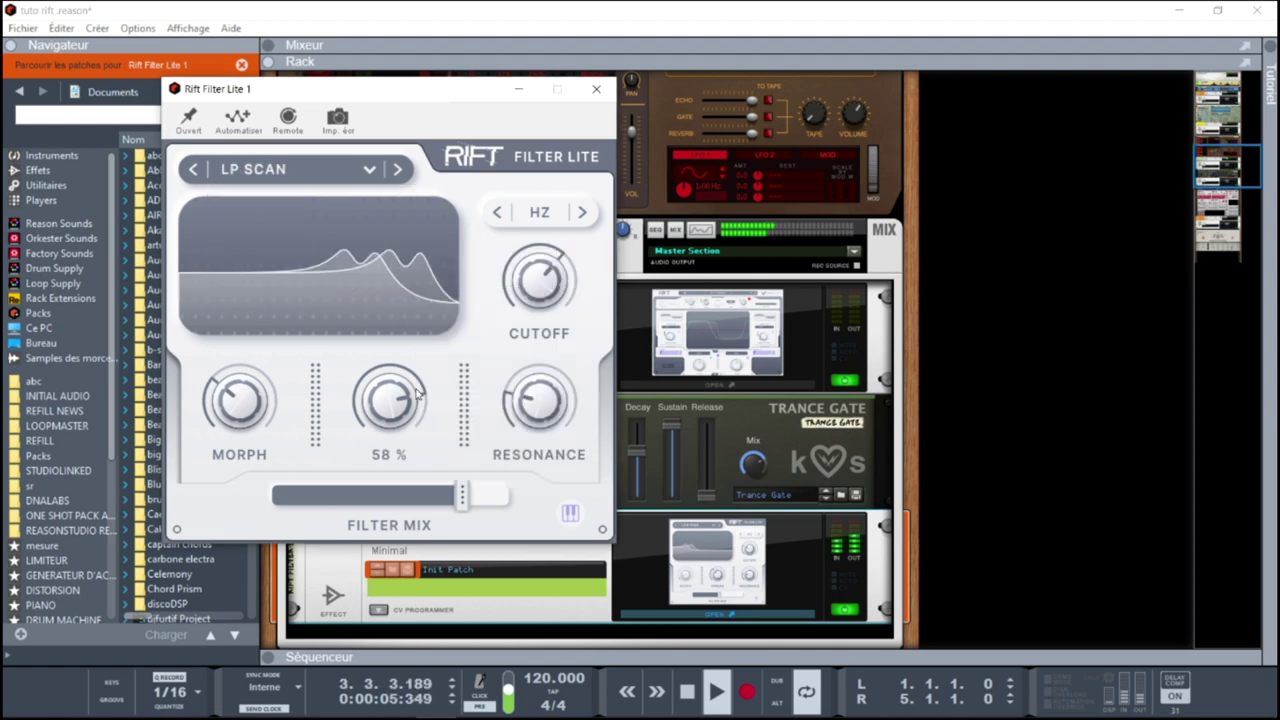
Set the LP Scan filter's cutoff to 1.08 kHz and spread to -32 %, raise the morph, and close the editor
left_click_drag(403, 399, 401, 353)
mouse_move(524, 305)
left_mouse_down()
mouse_move(525, 290)
mouse_move(537, 331)
mouse_move(541, 307)
left_mouse_up()
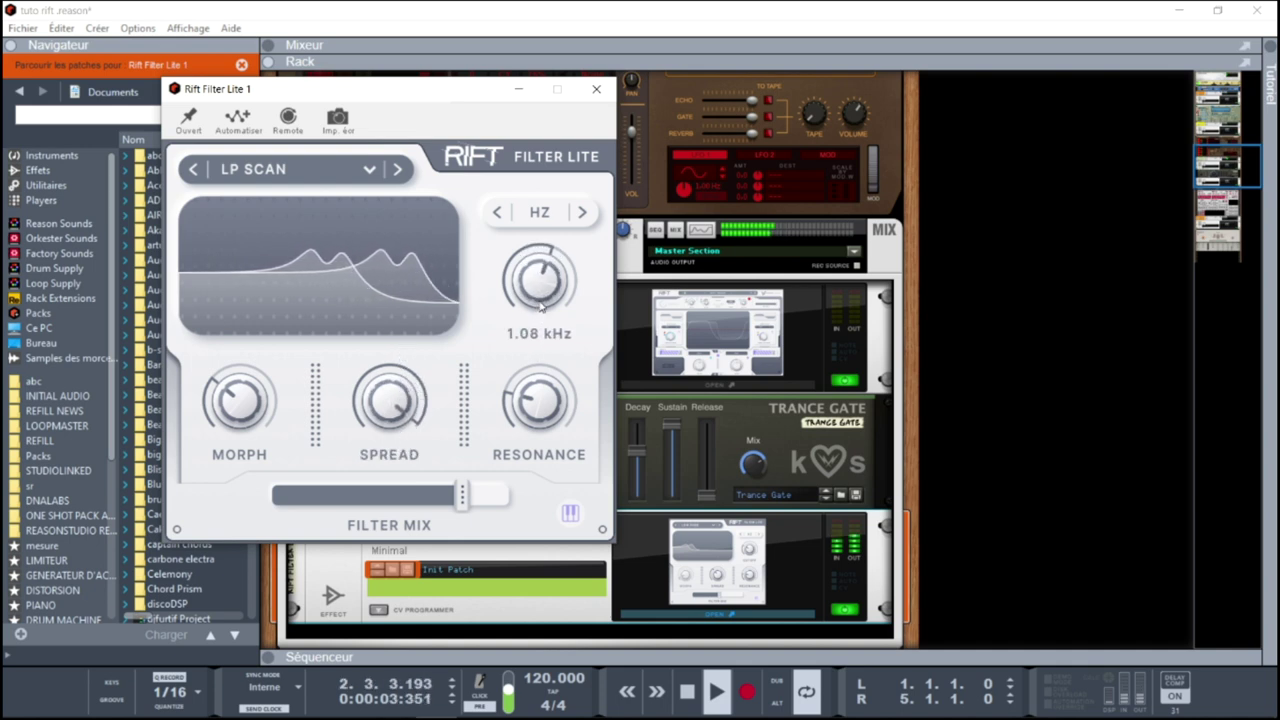
left_click_drag(410, 397, 422, 553)
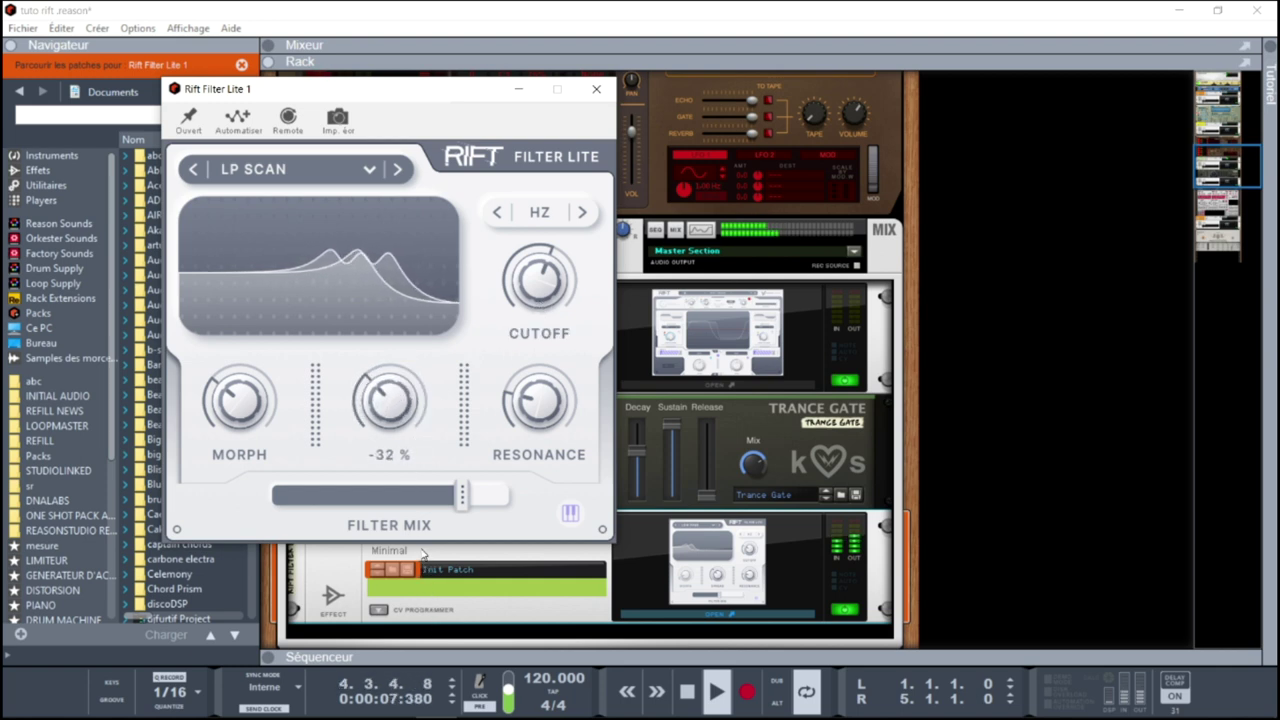
left_click_drag(244, 404, 235, 339)
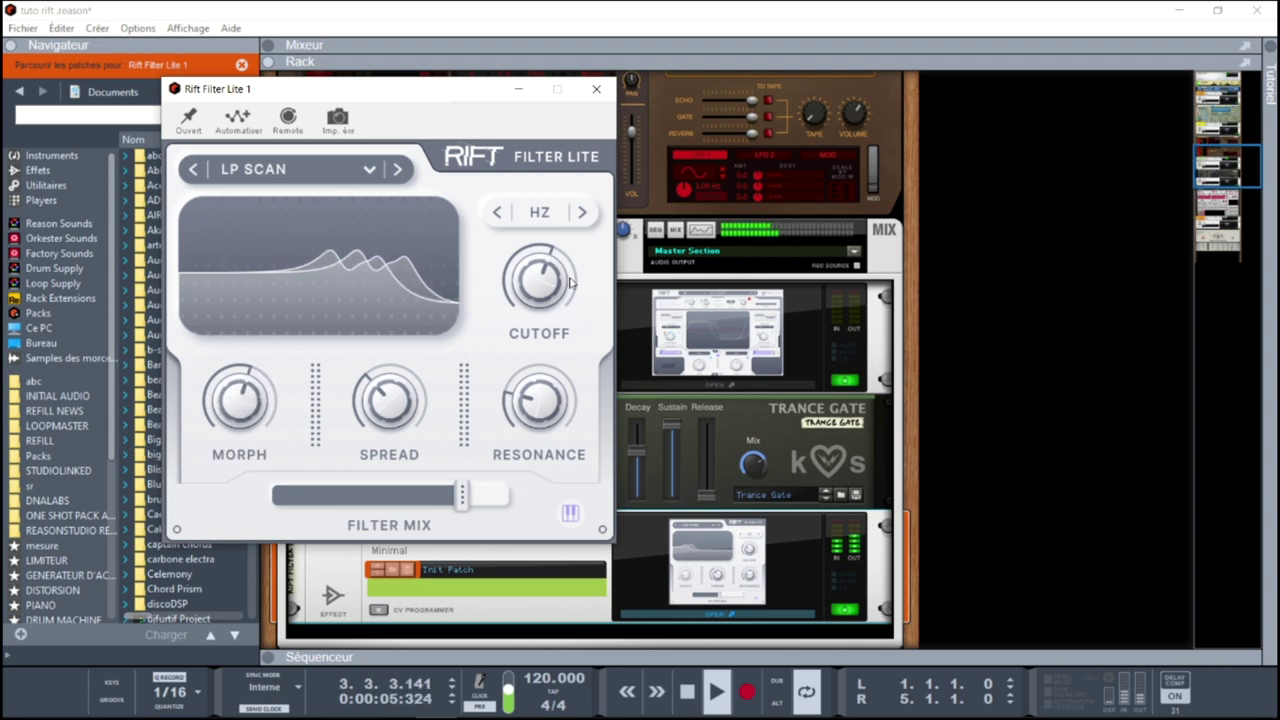
left_click(598, 92)
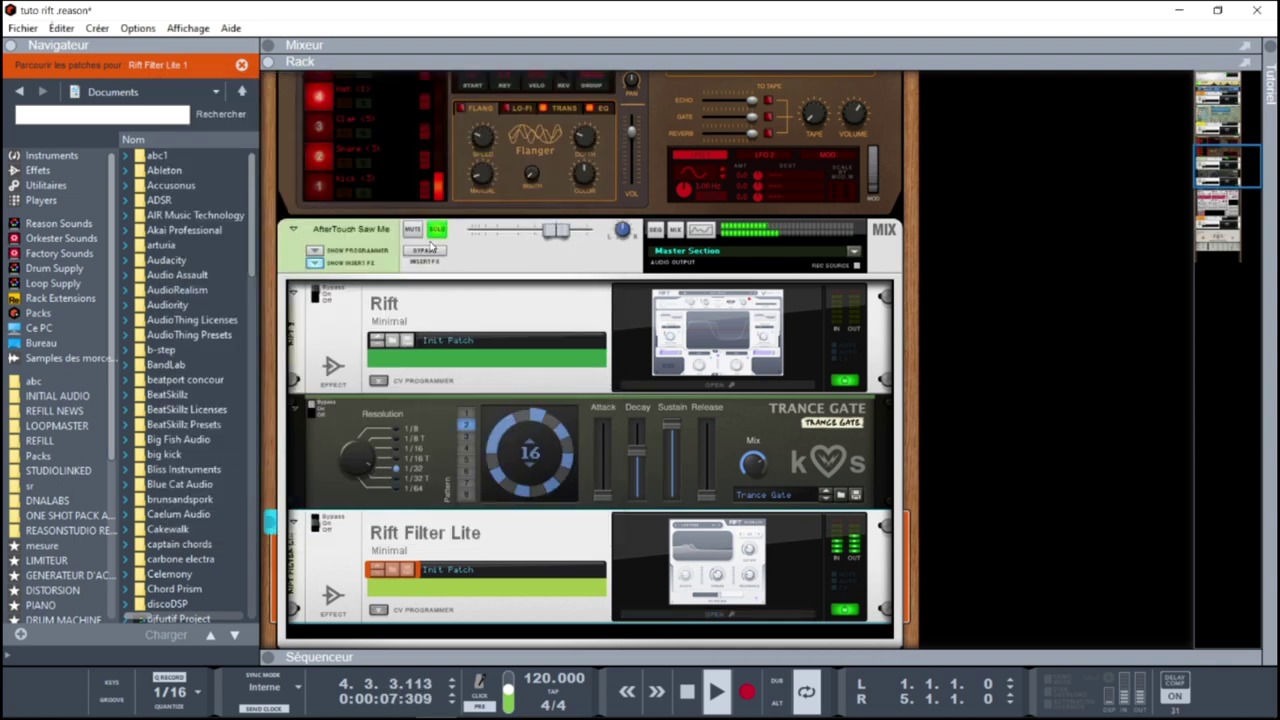
Unsolo the AfterTouch Saw Me channel and switch its Rift and Trance Gate inserts back on
left_click(378, 255)
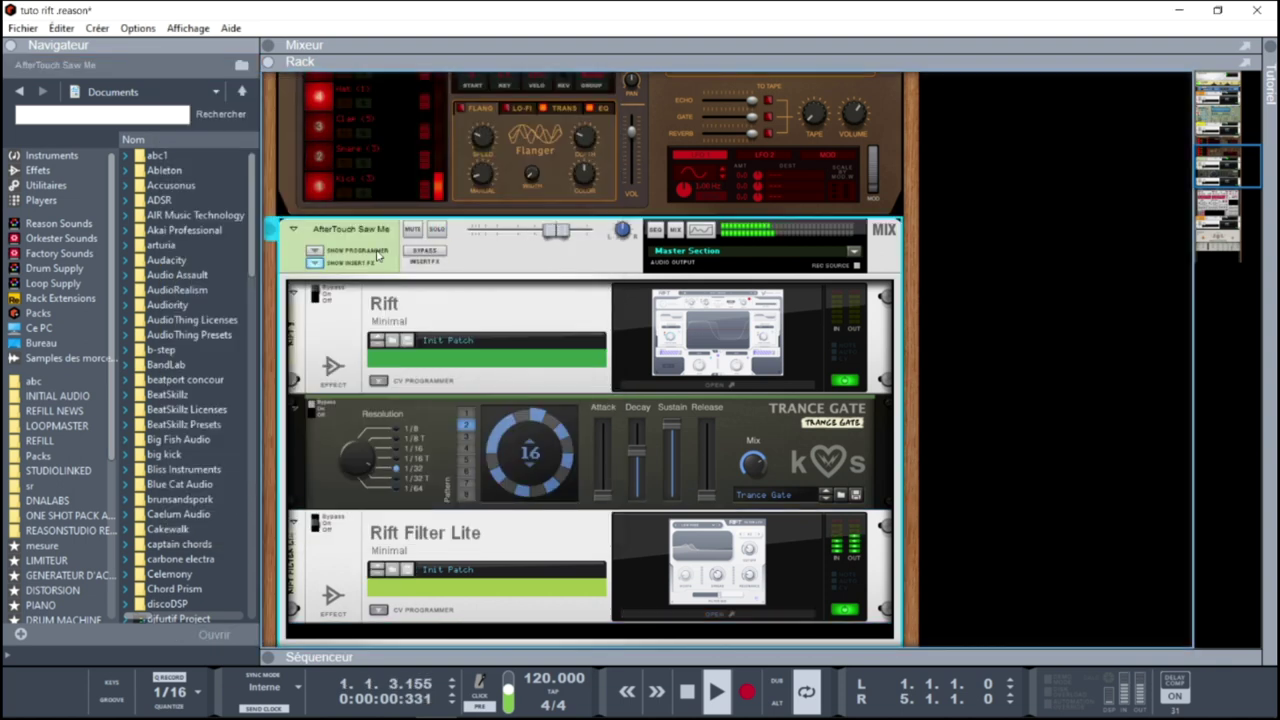
left_click(321, 296)
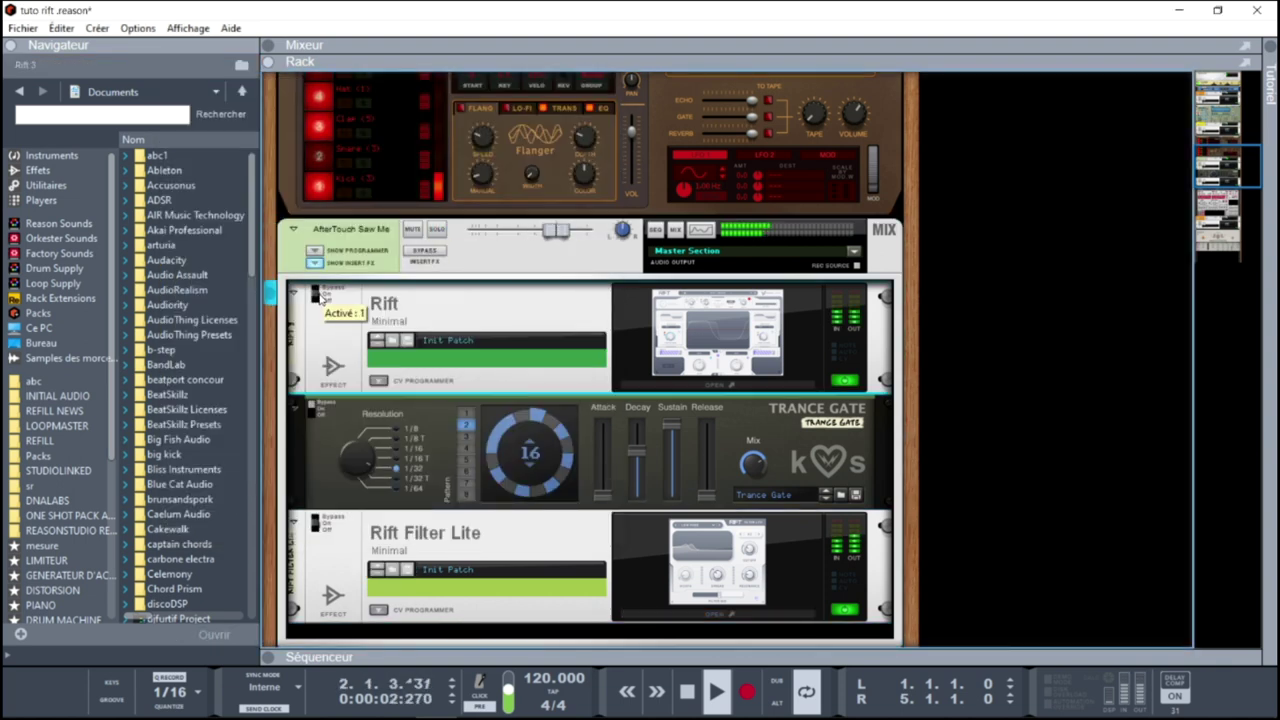
left_click(315, 409)
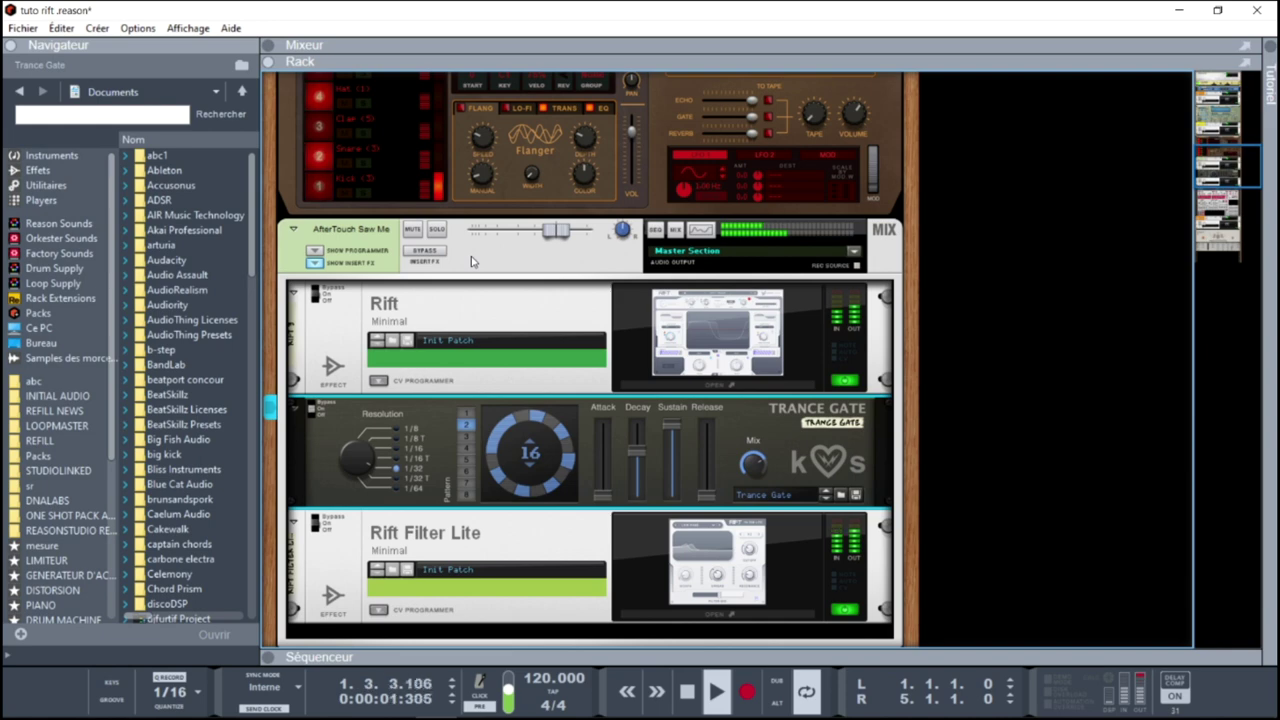
Enlarge the Rift editor of the AfterTouch Saw Me channel, assign Curve 2 modulation to the wavefold's negative shape, and close the editor
left_click(730, 313)
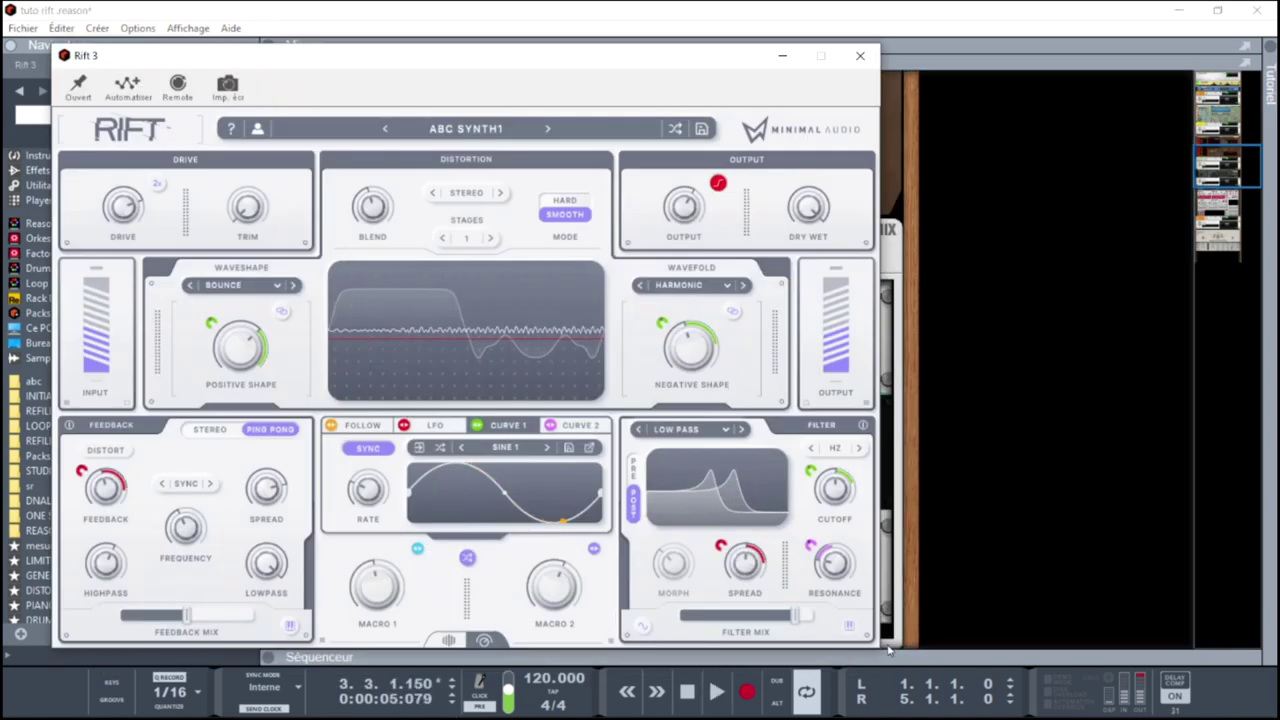
left_click_drag(877, 646, 921, 556)
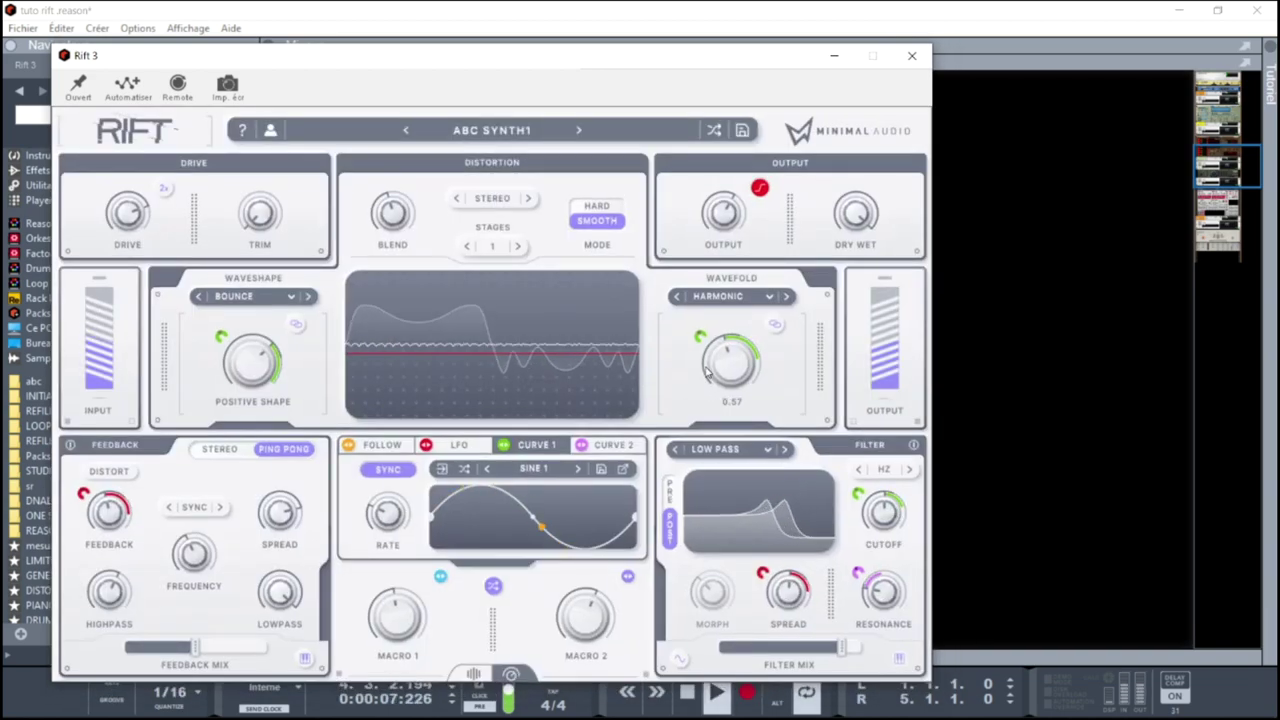
left_click(597, 452)
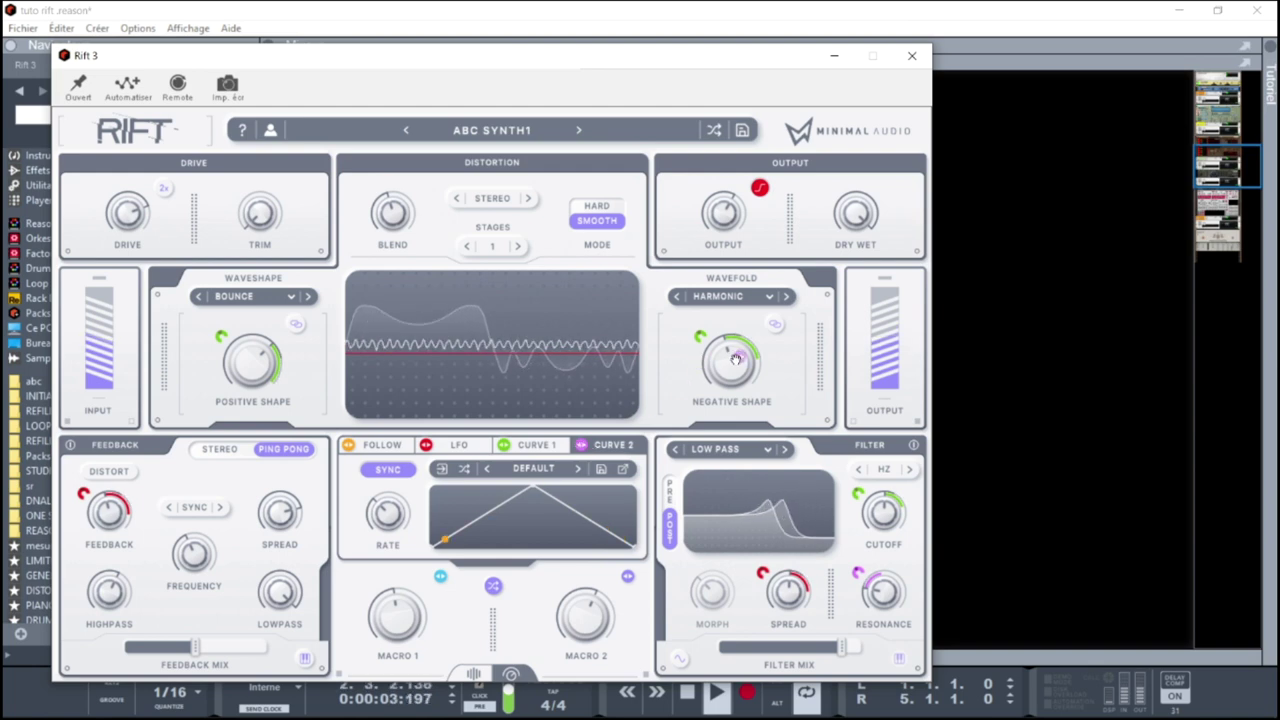
left_click_drag(737, 356, 730, 369)
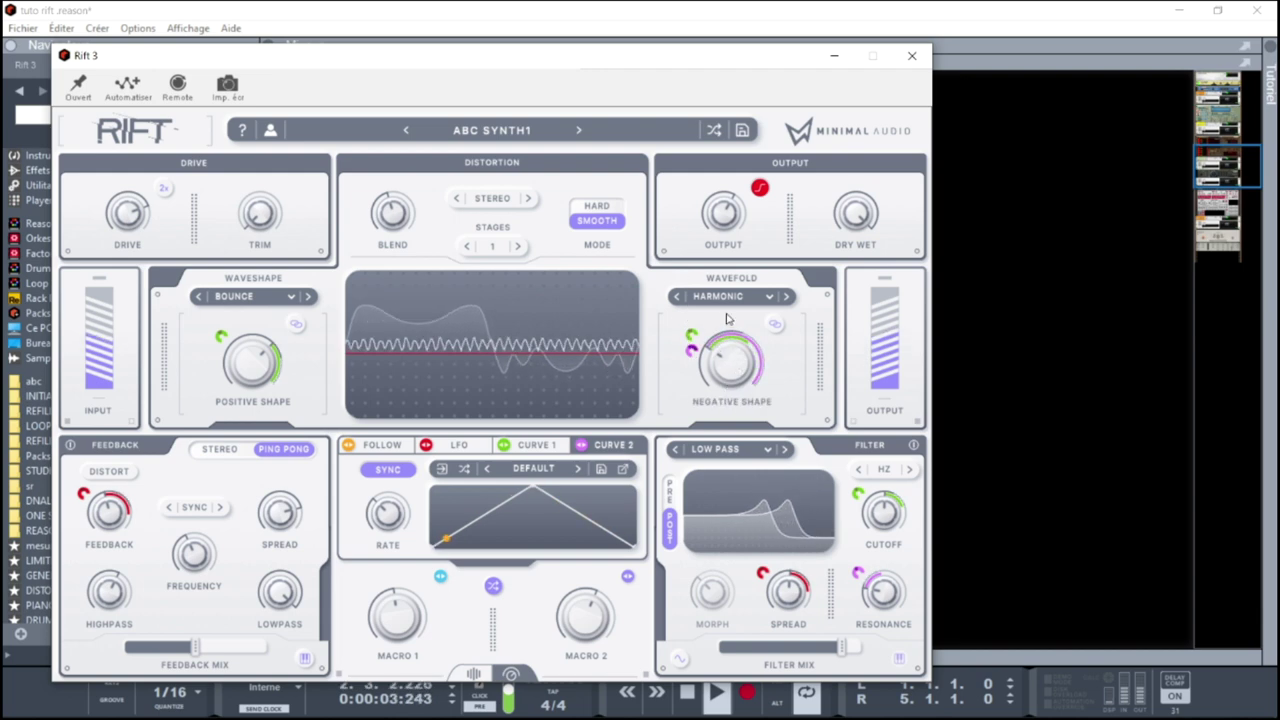
left_click(912, 55)
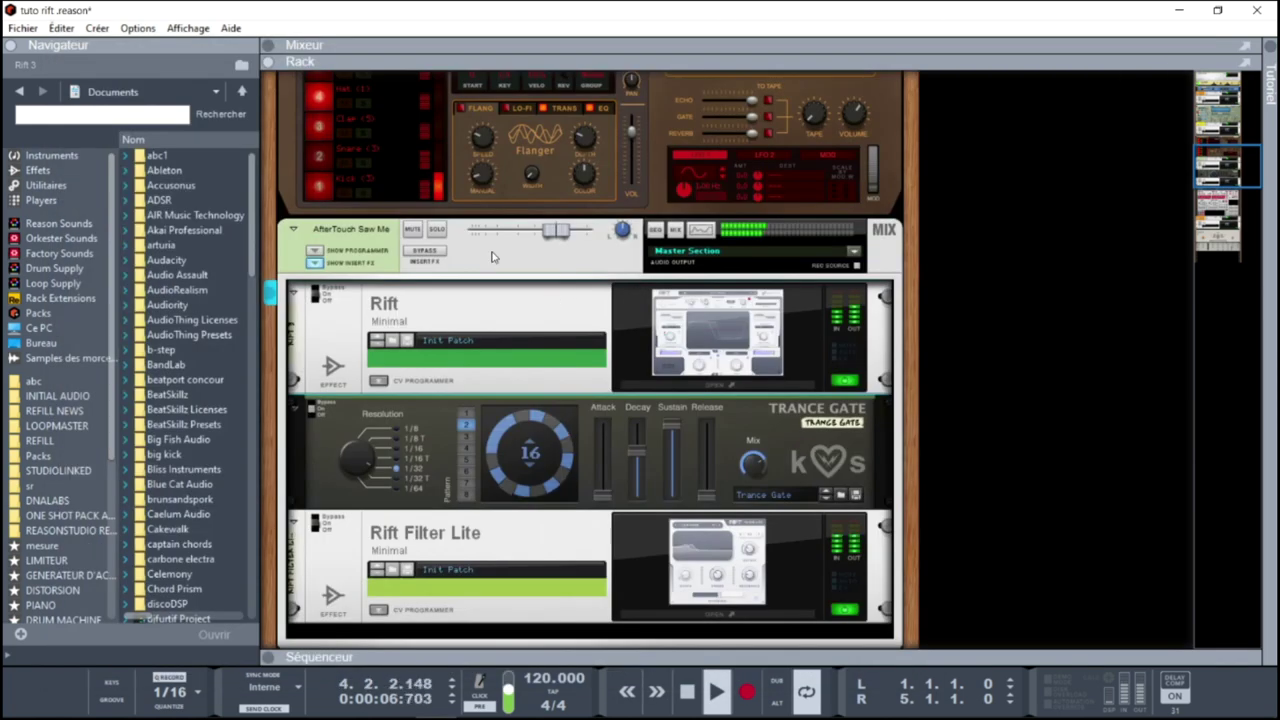
Solo the AfterTouch Saw Me channel, check the Rift editor of the umpf retro trap channel, and solo that channel too
left_click(436, 229)
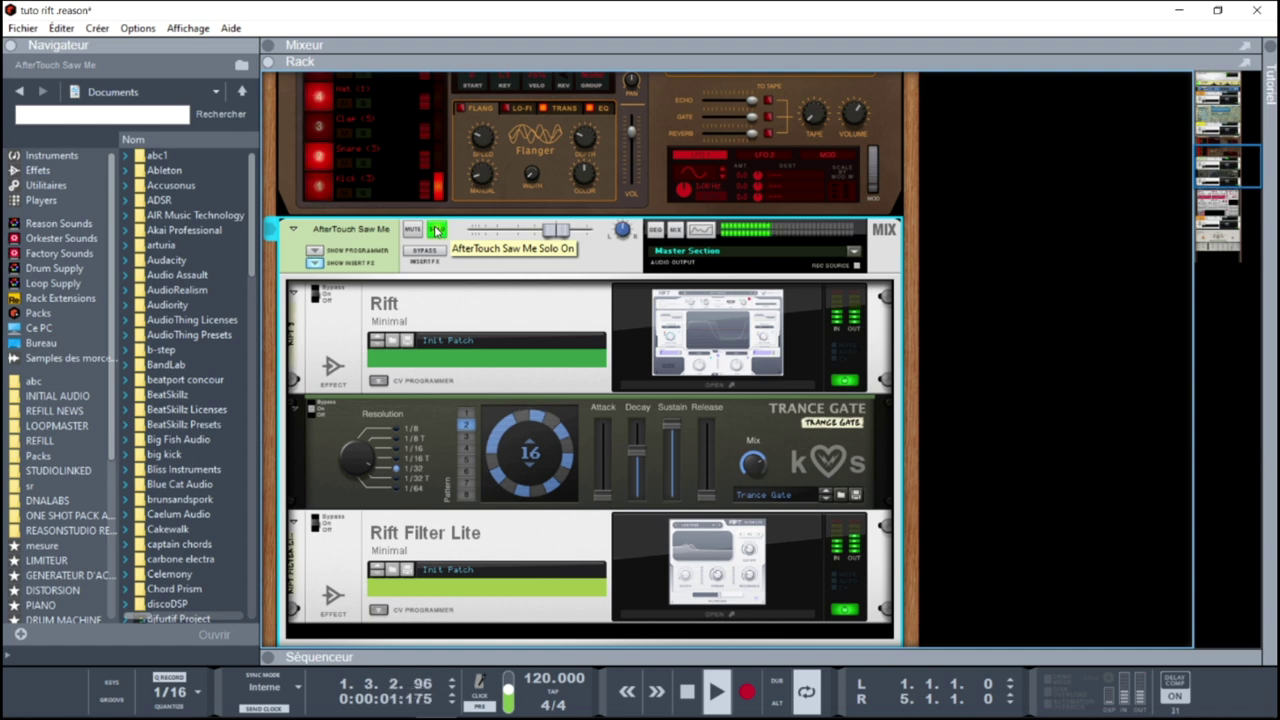
left_click(427, 251)
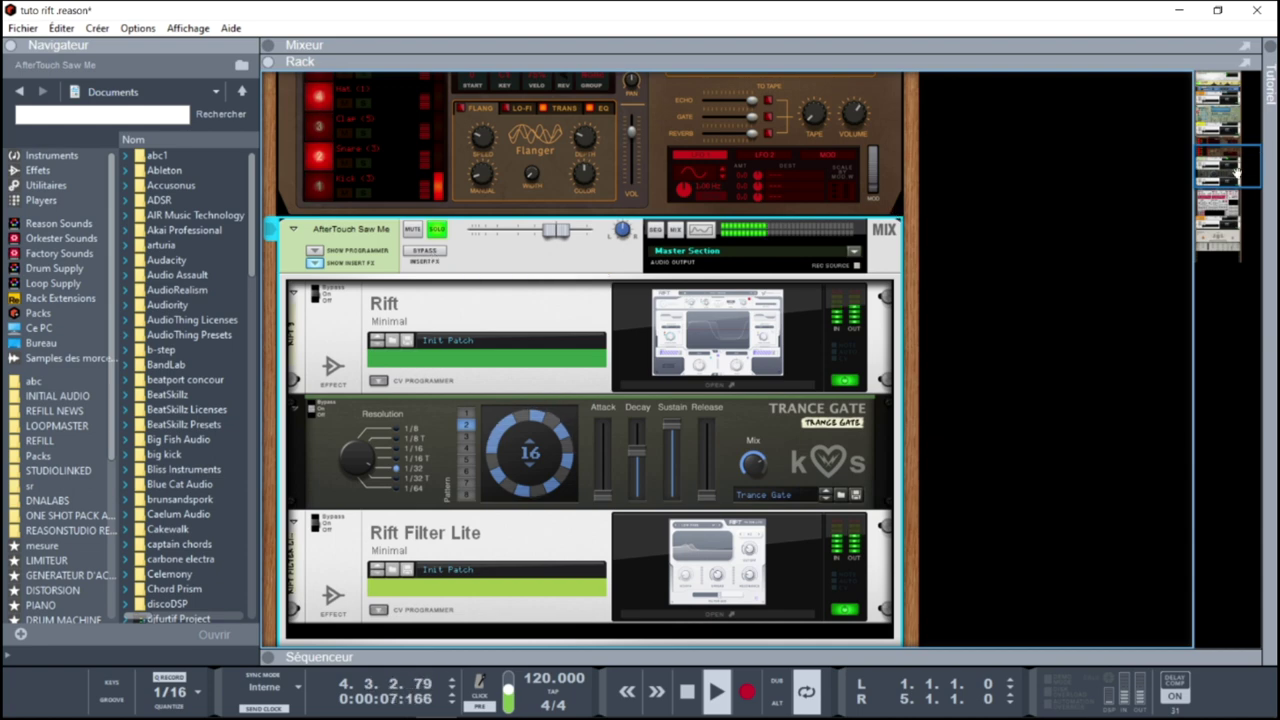
scroll(731, 277, "up", 5)
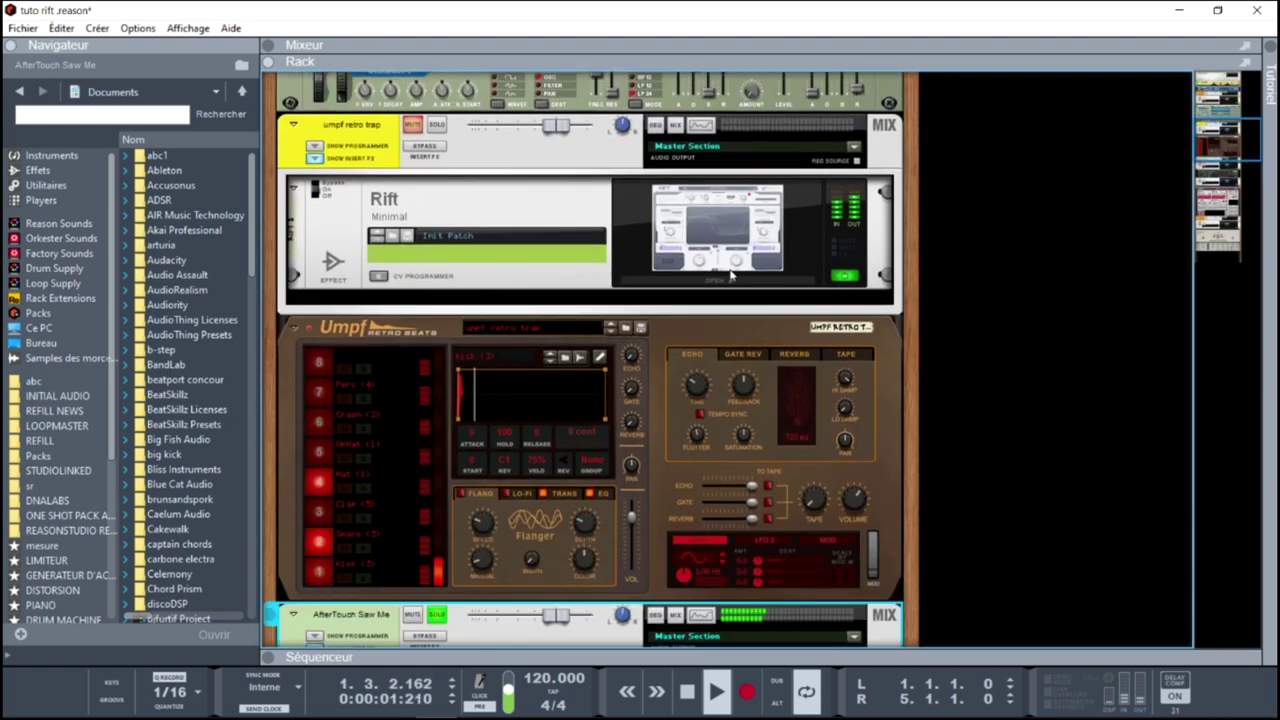
left_click(731, 277)
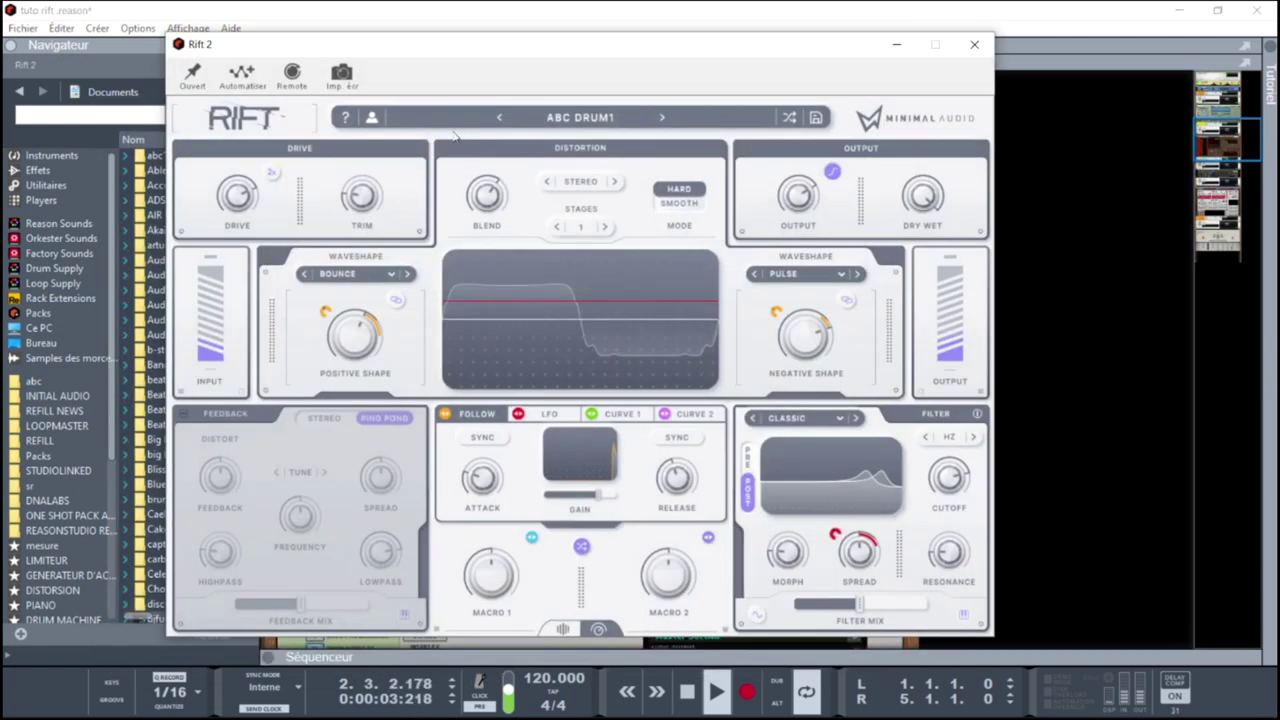
left_click(975, 46)
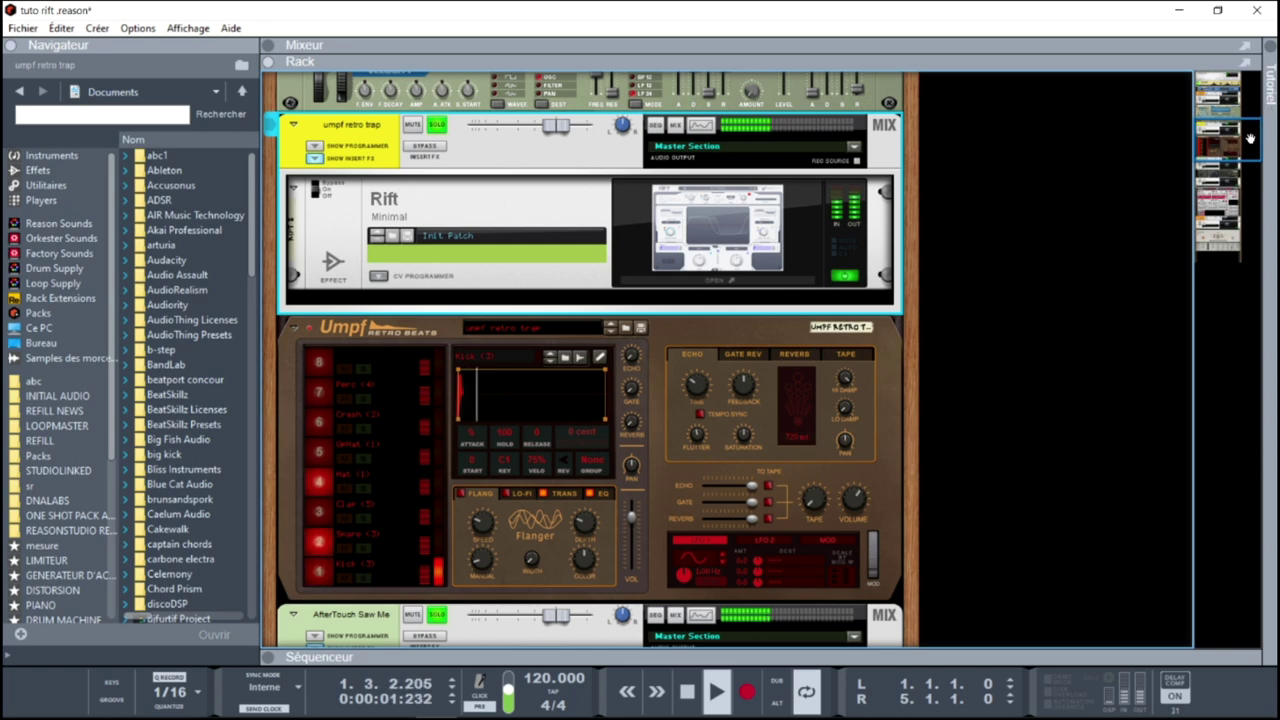
Silence the AfterTouch Saw Me channel and reopen the Rift editor on the umpf retro trap channel
scroll(473, 279, "down", 5)
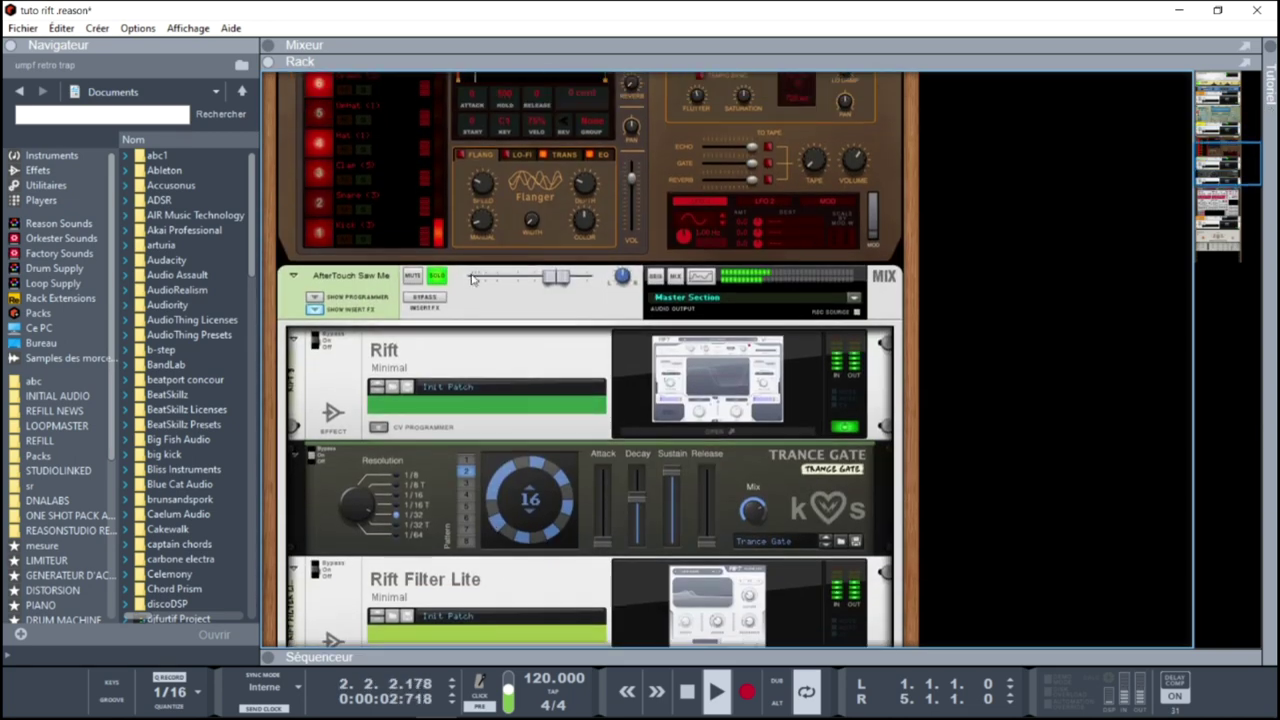
left_click(412, 275)
left_click(1232, 162)
key("ctrl+v")
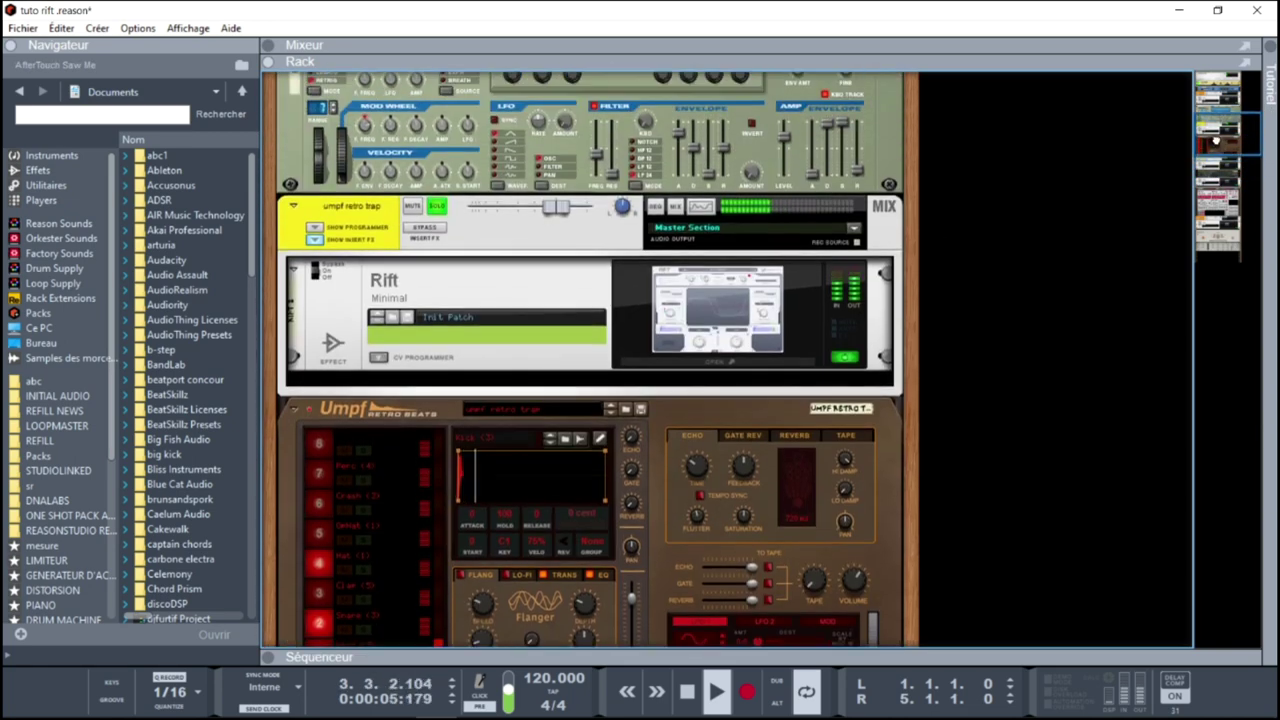
left_click(737, 248)
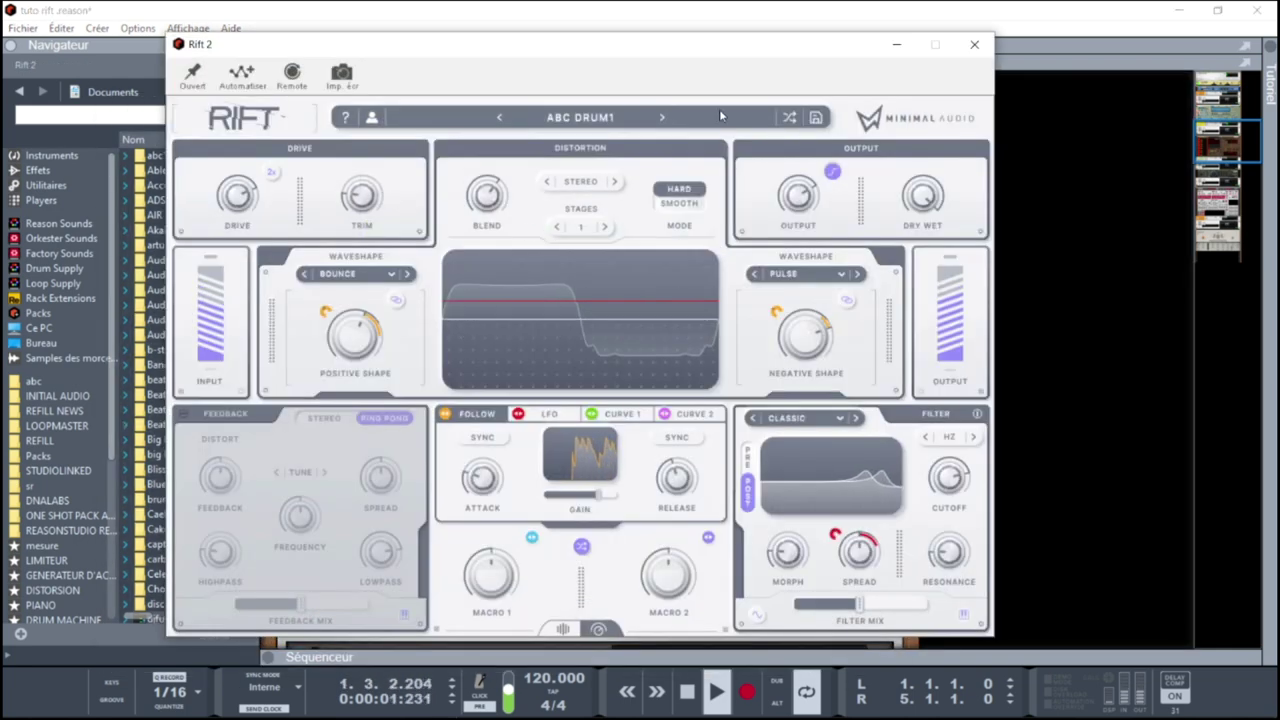
Audition the Drum Heat presets Crunchy Breaks, Downbeat Rez, Dub Beats, Dub Pump and Fresh Squeeze on the drums
left_click(580, 117)
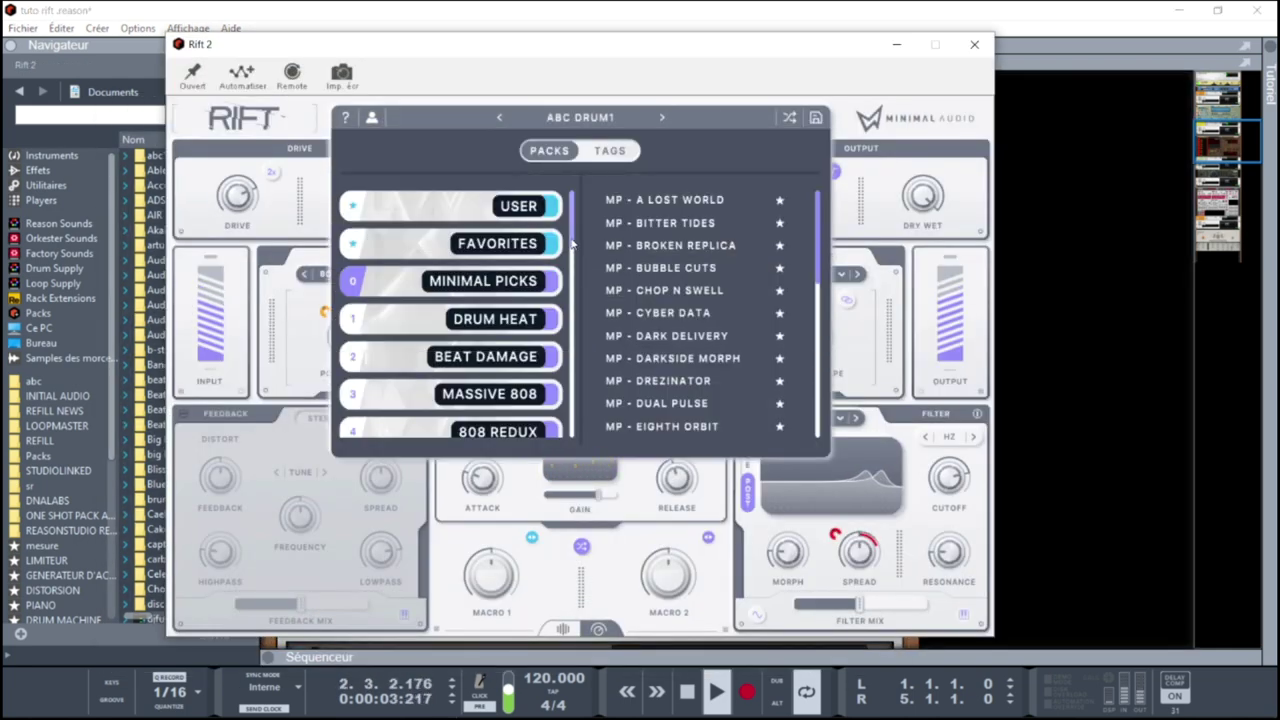
left_click(512, 327)
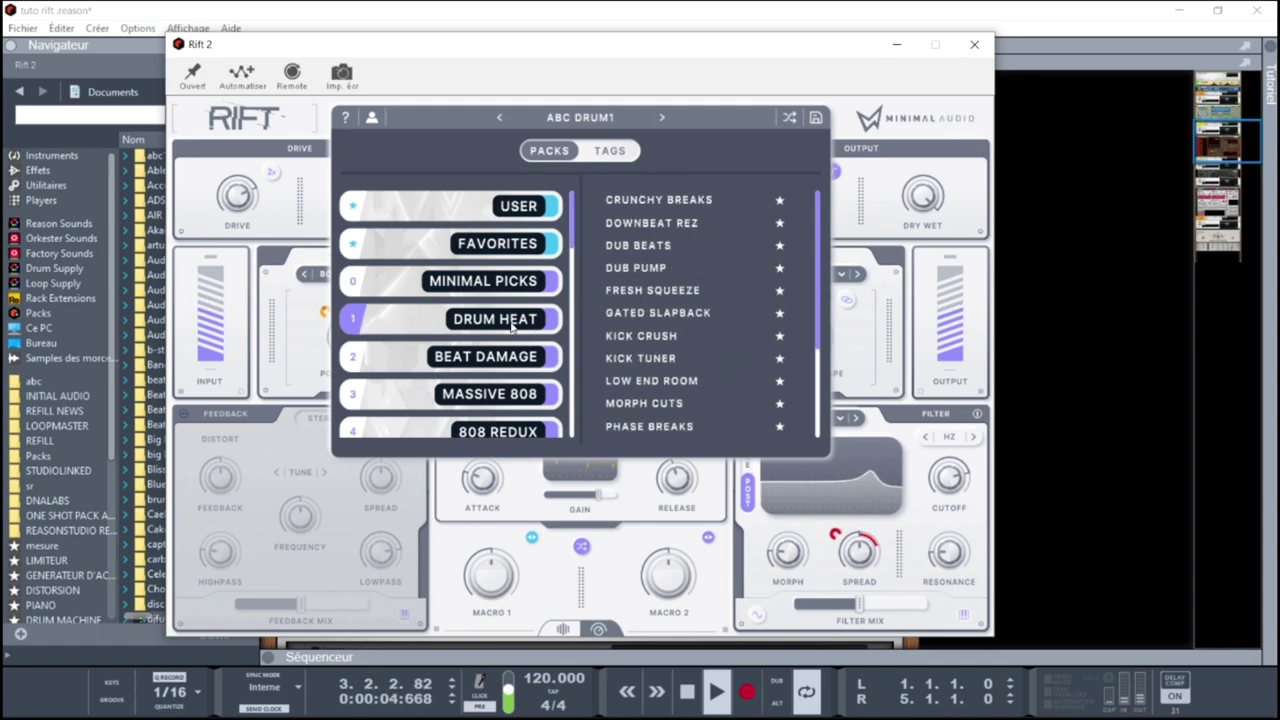
left_click(663, 201)
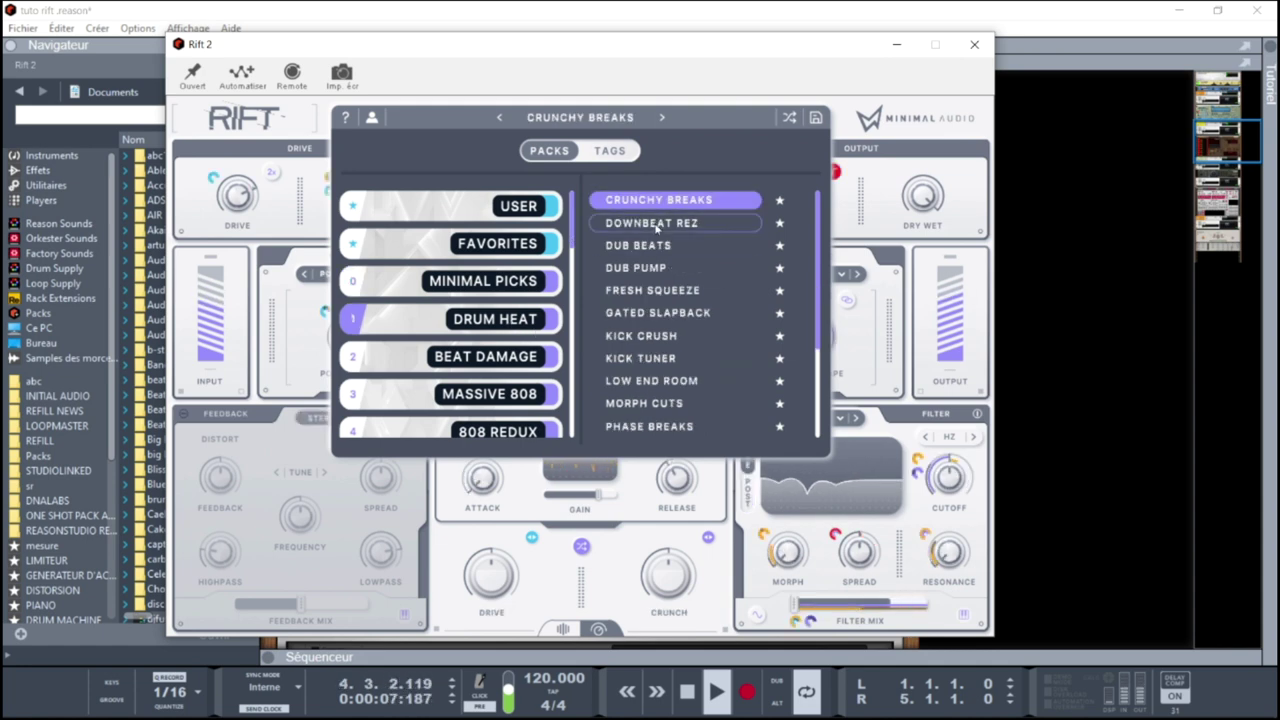
left_click(656, 226)
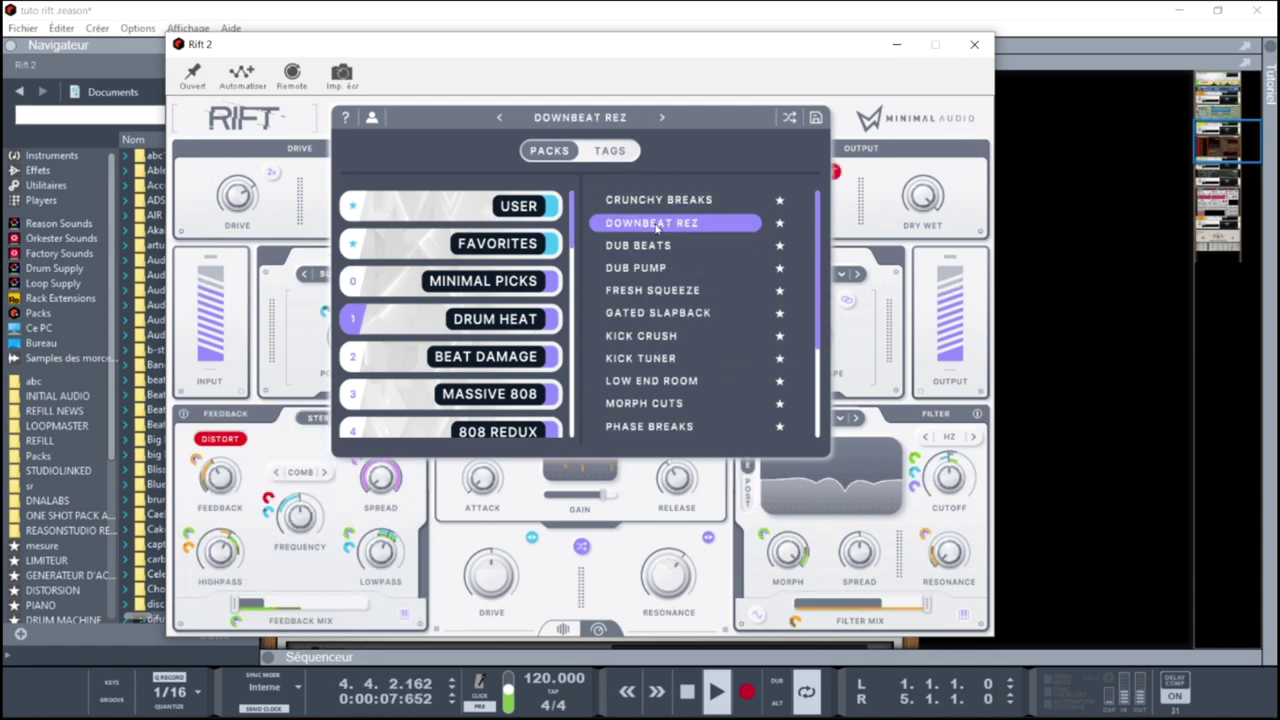
left_click(646, 249)
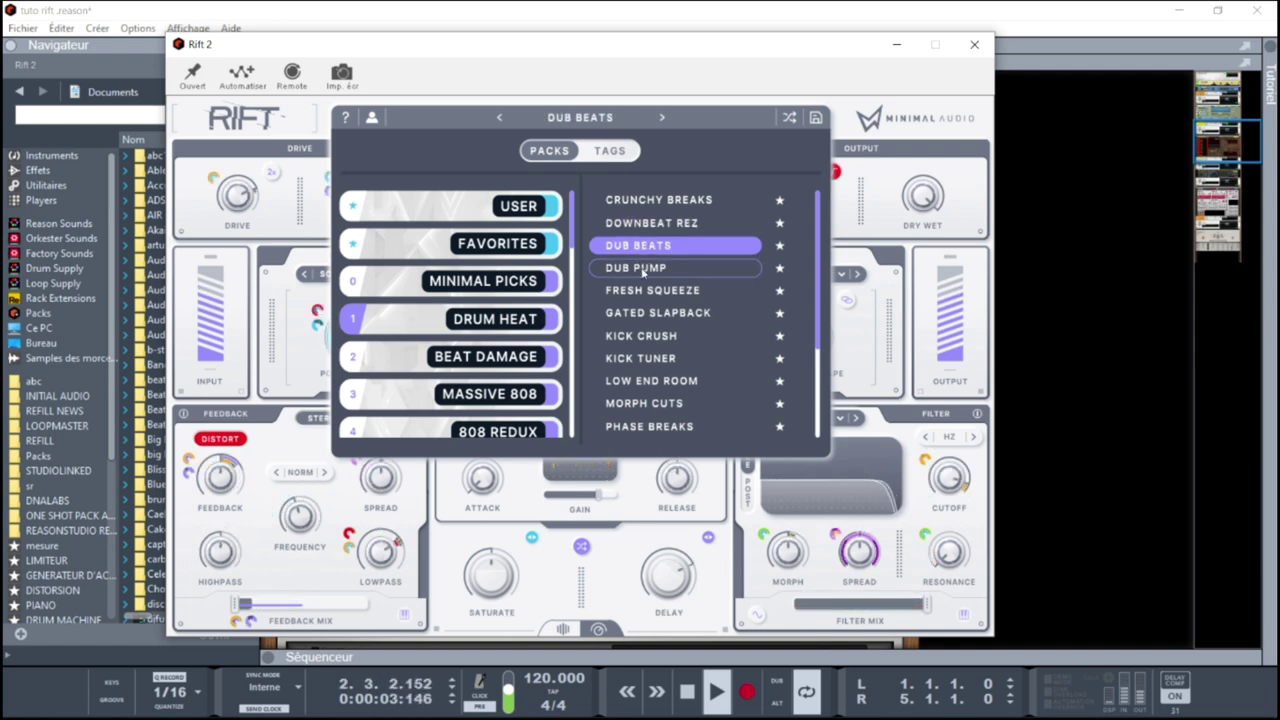
left_click(643, 270)
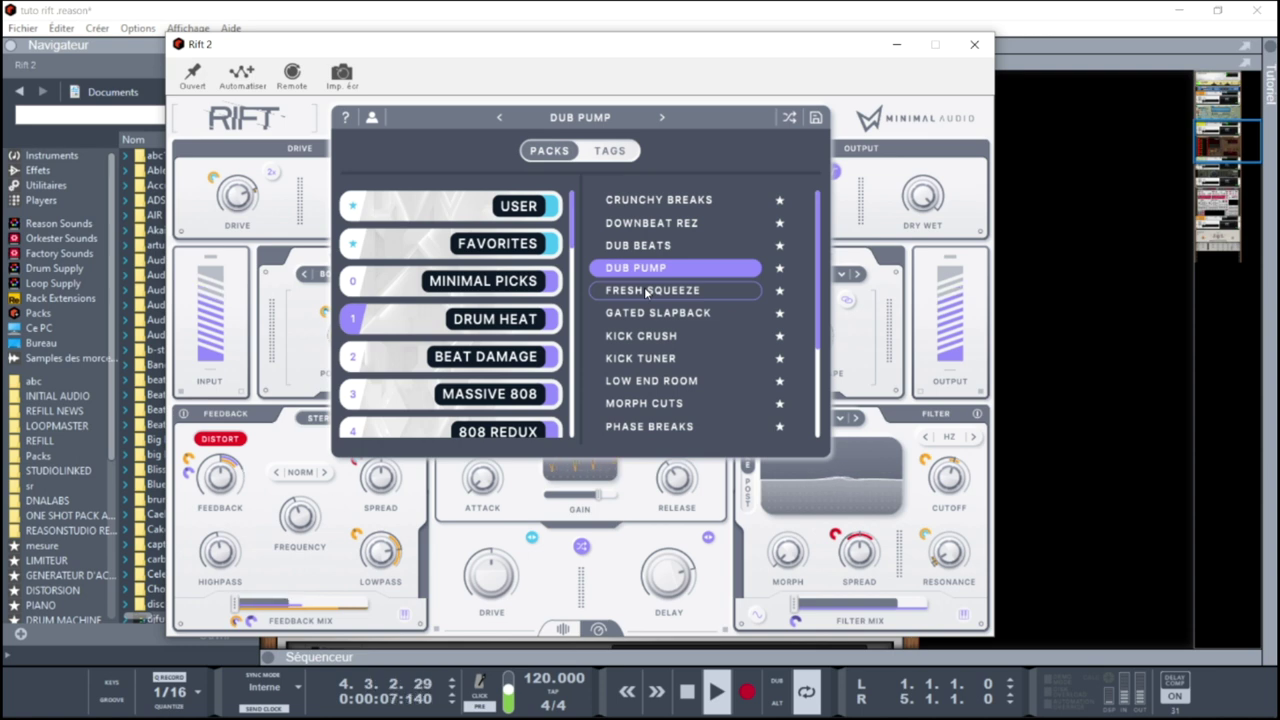
left_click(647, 291)
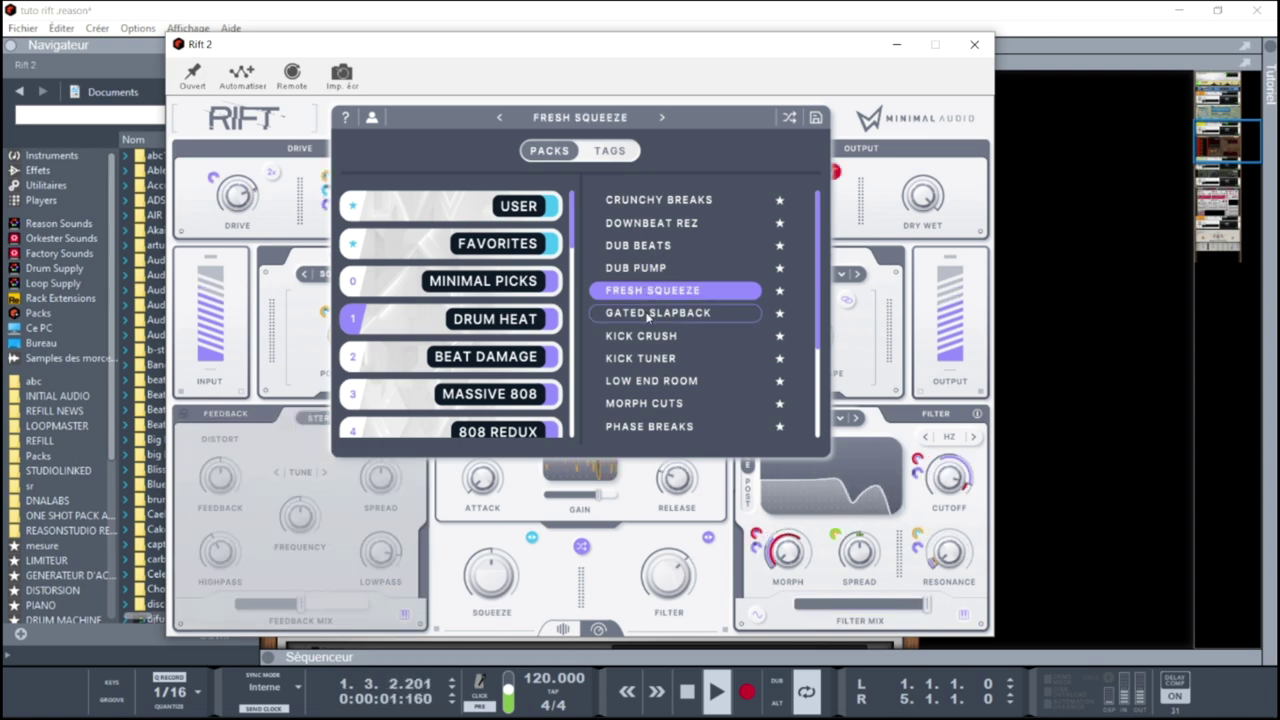
Audition the Gated Slapback, Kick Crush, Kick Tuner, Low End Room and Morph Cuts presets from Drum Heat
left_click(648, 313)
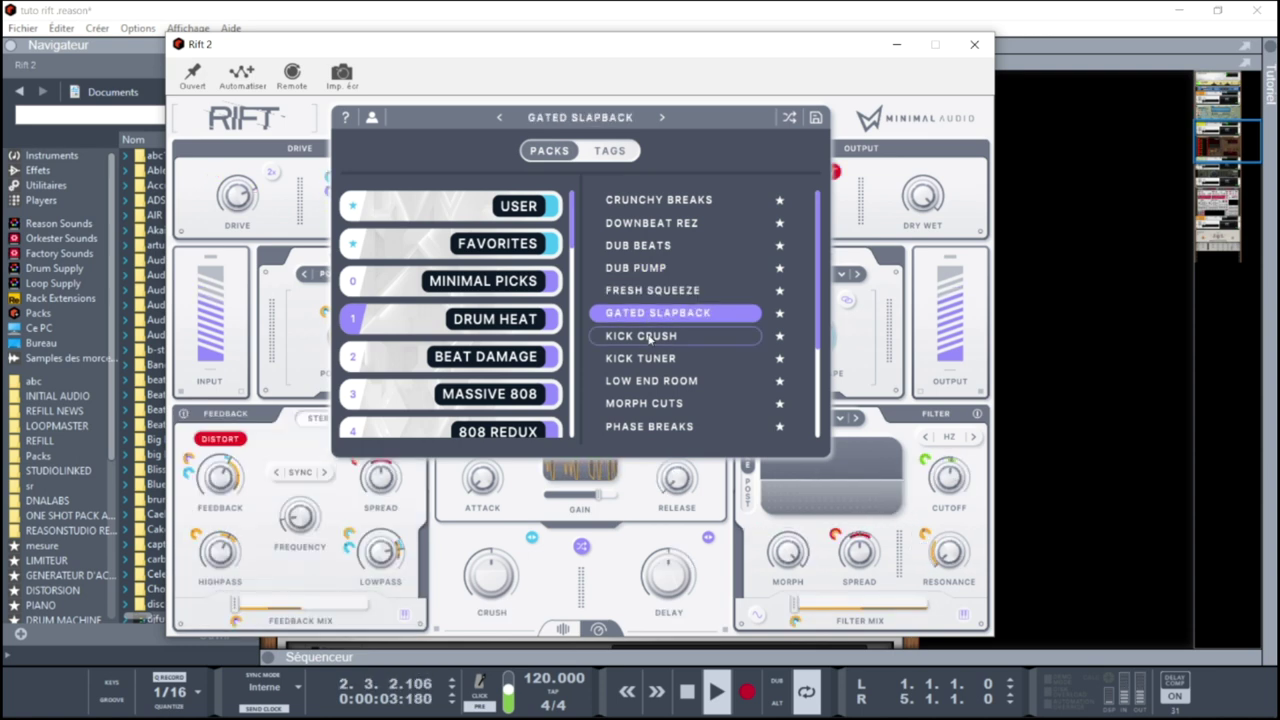
left_click(648, 338)
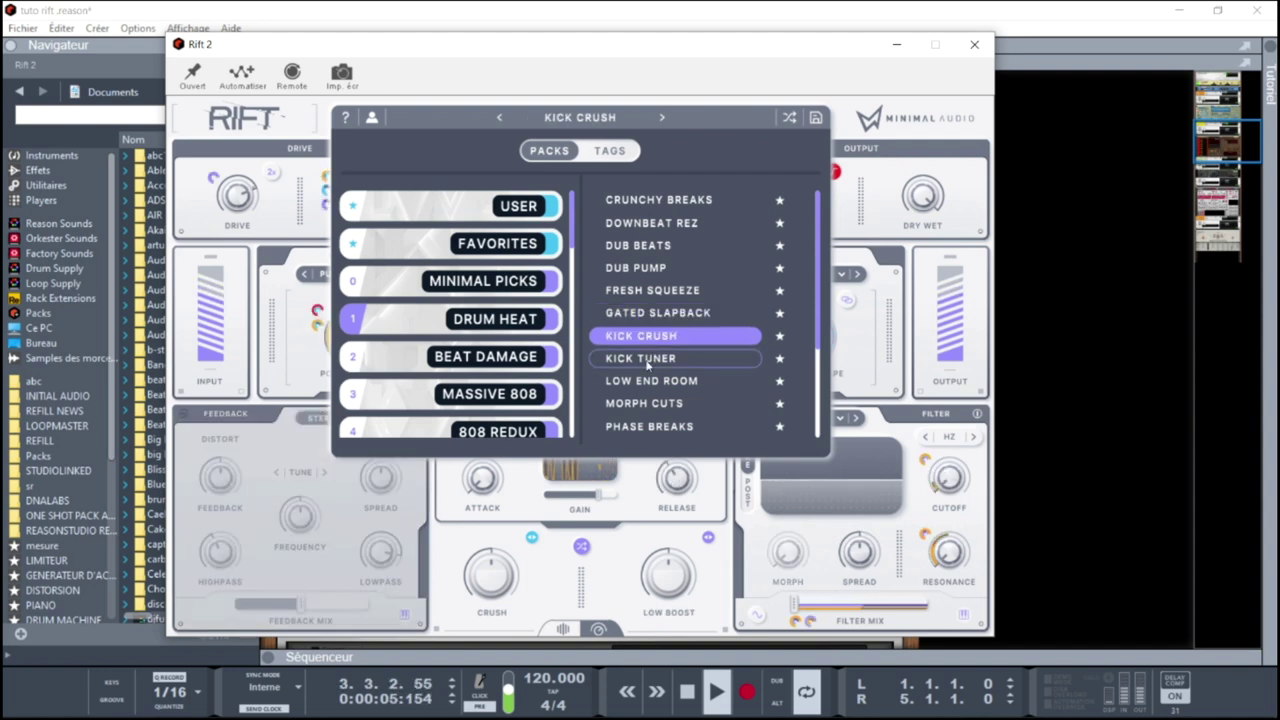
left_click(648, 360)
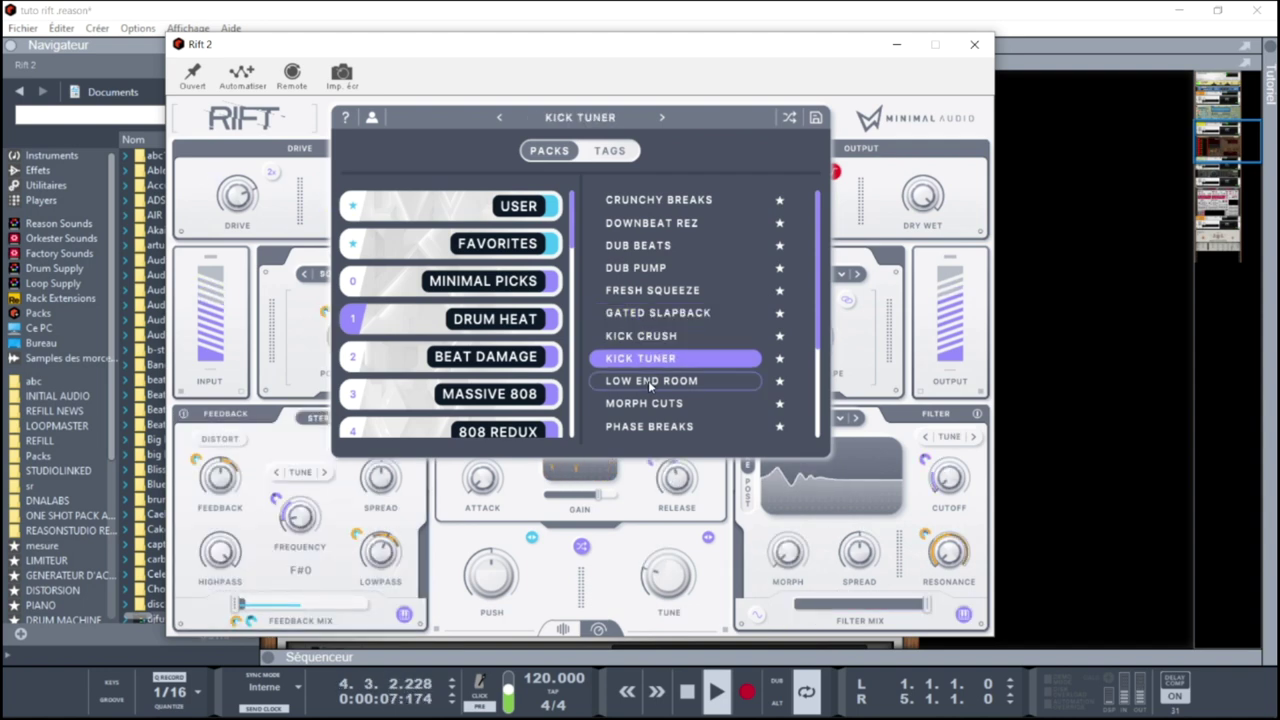
left_click(650, 382)
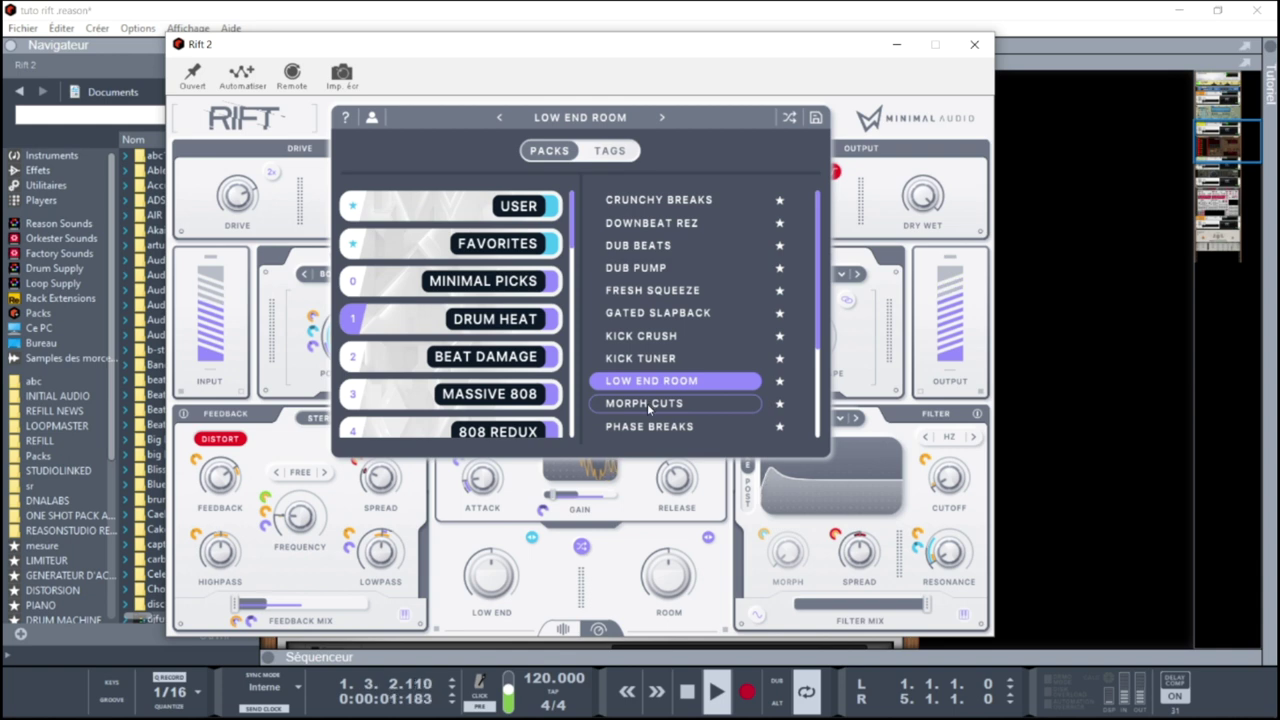
left_click(648, 406)
Audition the Phase Breaks preset from the Drum Heat pack and load Room Dirt
left_click_drag(817, 277, 820, 312)
scroll(820, 312, "down", 3)
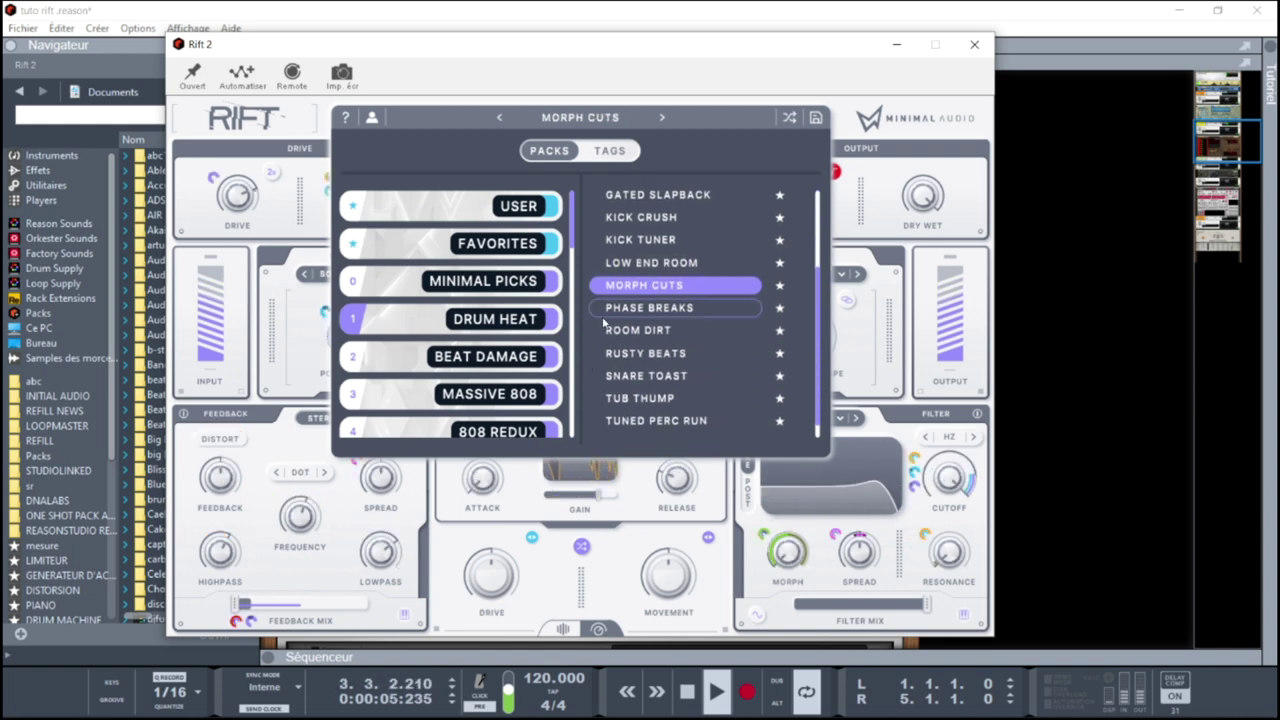
left_click(606, 314)
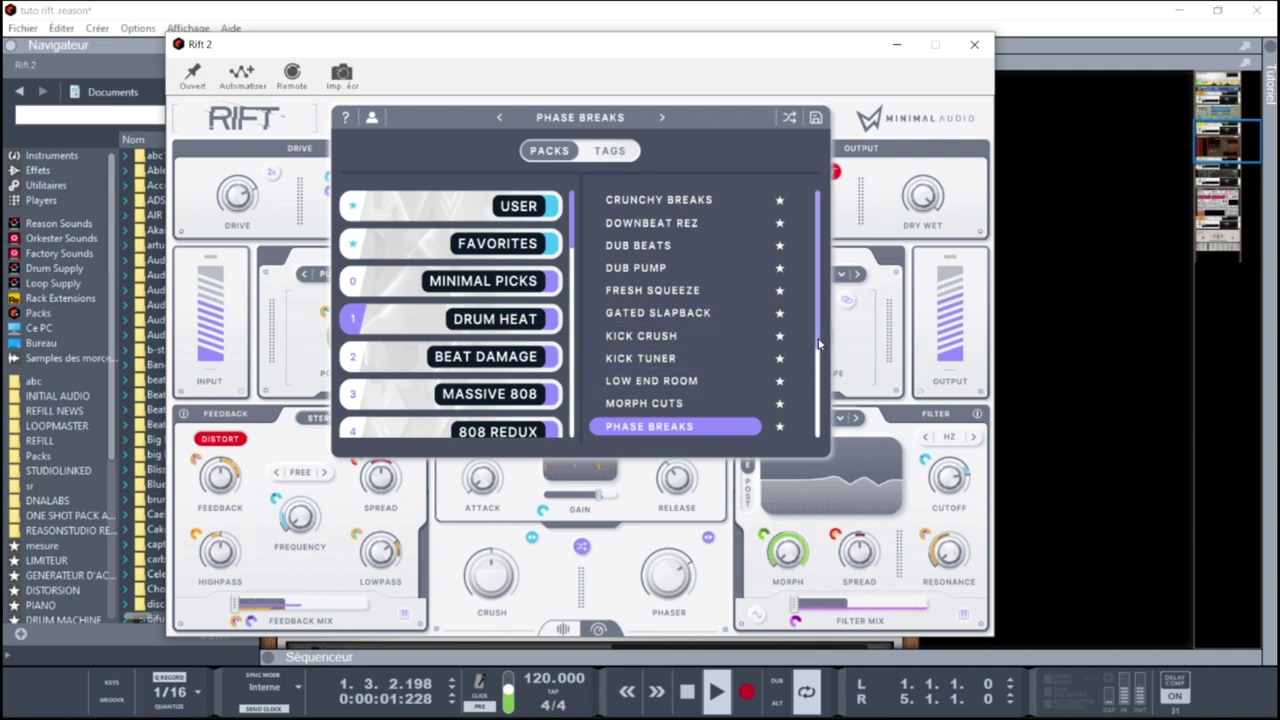
scroll(820, 345, "down", 6)
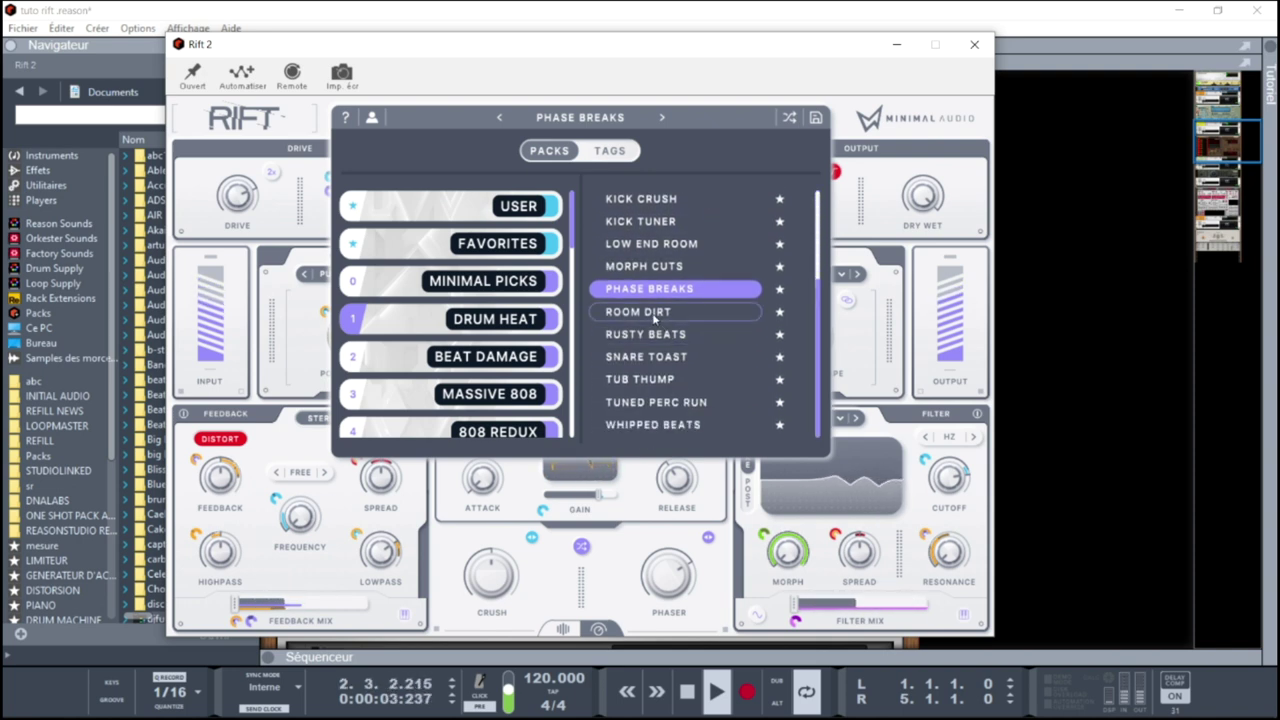
left_click(650, 312)
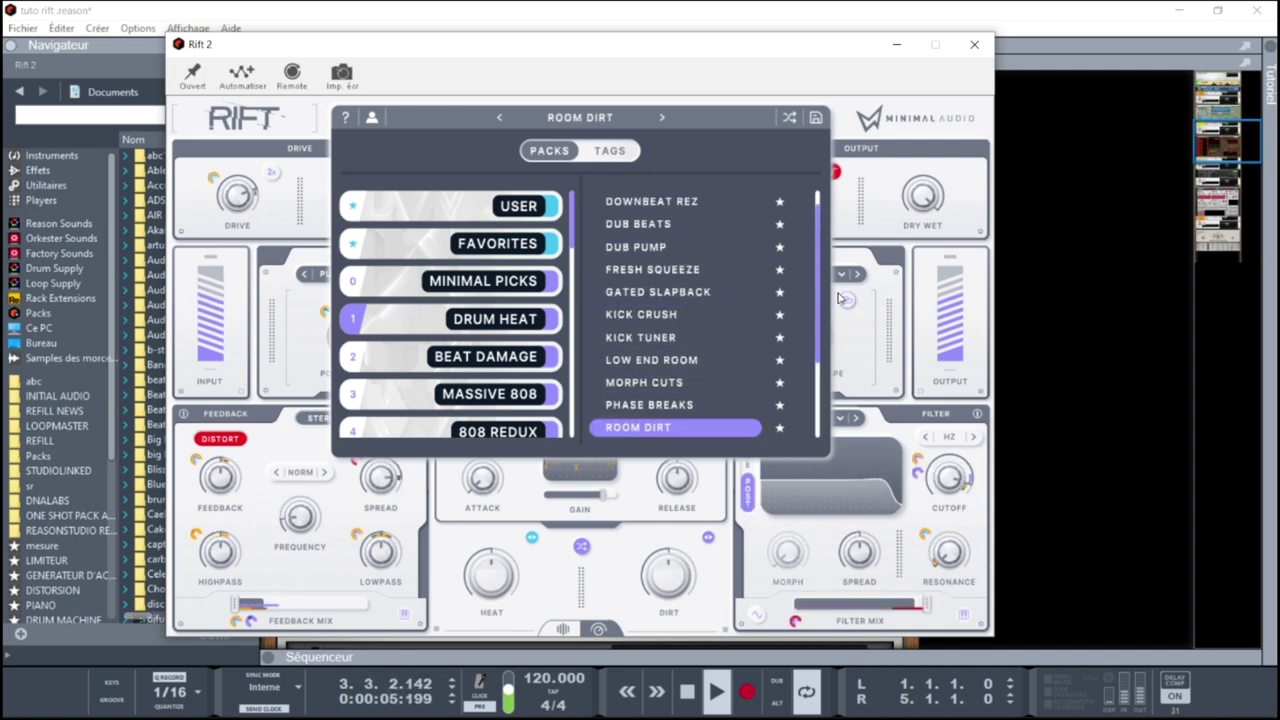
Close the preset browser and set Rift's dry/wet mix to about 63 %
mouse_move(918, 198)
left_click_drag(922, 195, 922, 268)
left_click_drag(926, 192, 926, 169)
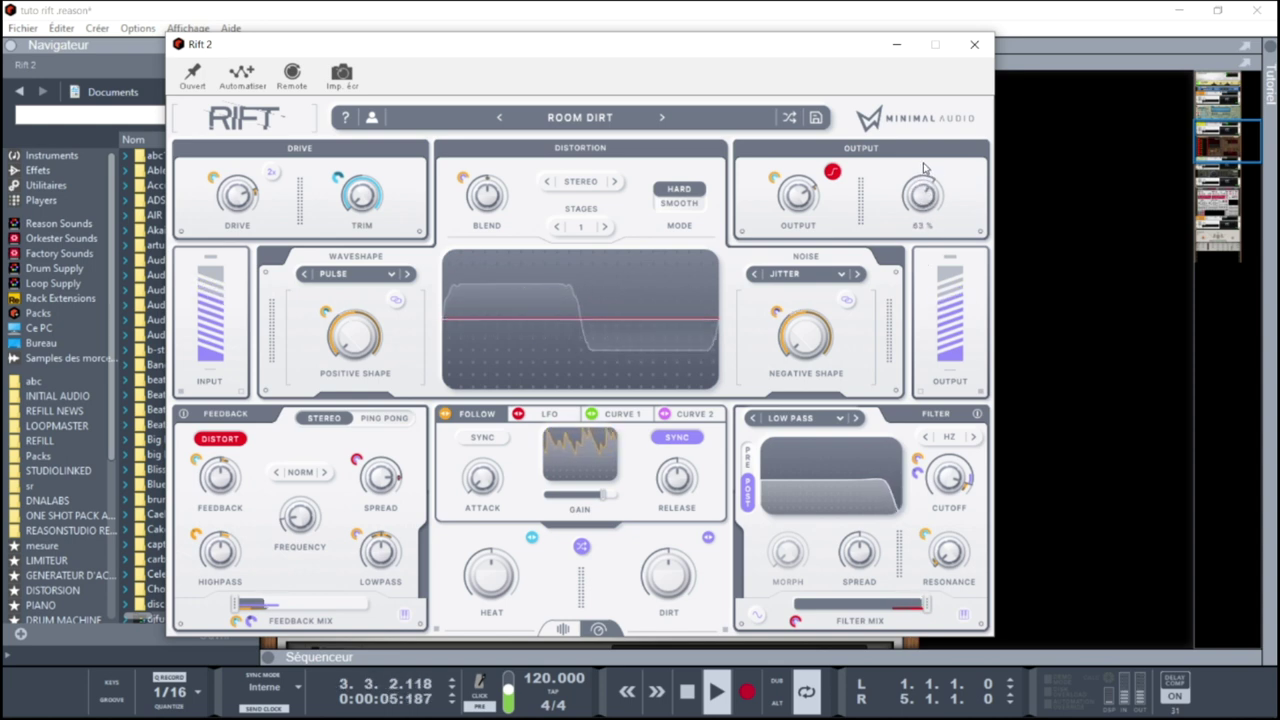
Adjust the attack and release times of Rift's envelope follower and lower its gain
mouse_move(347, 343)
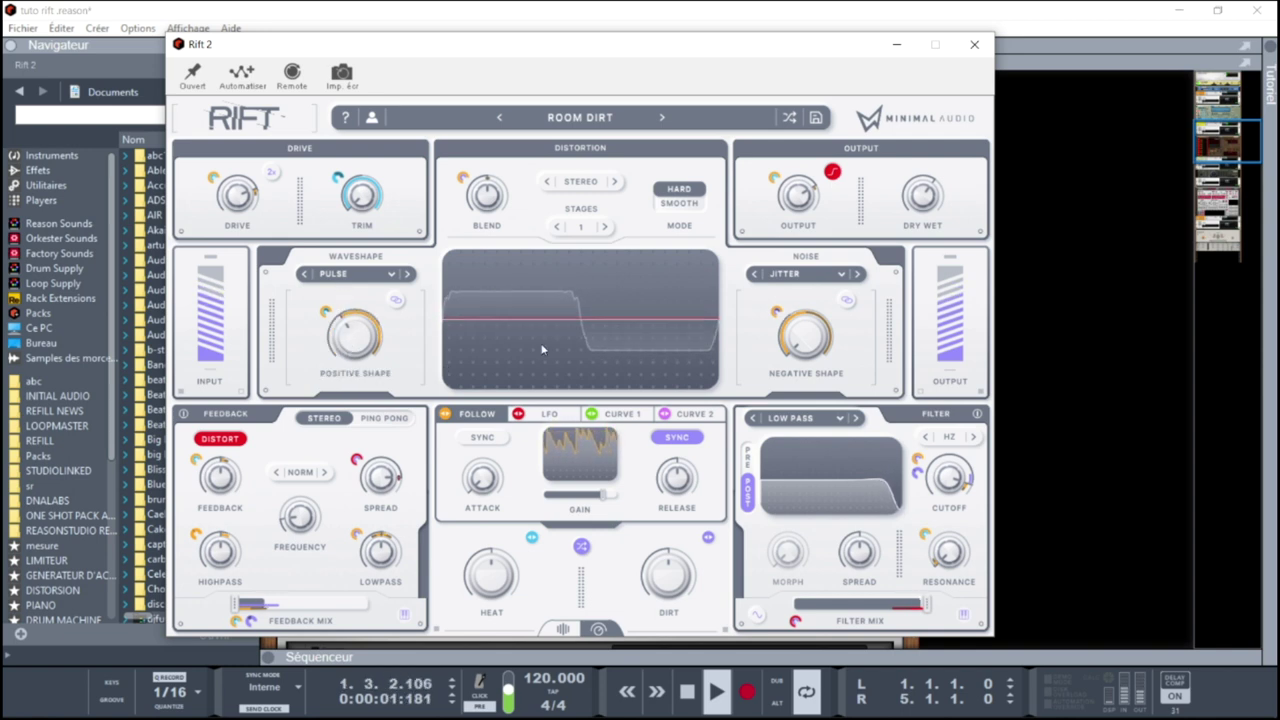
mouse_move(503, 483)
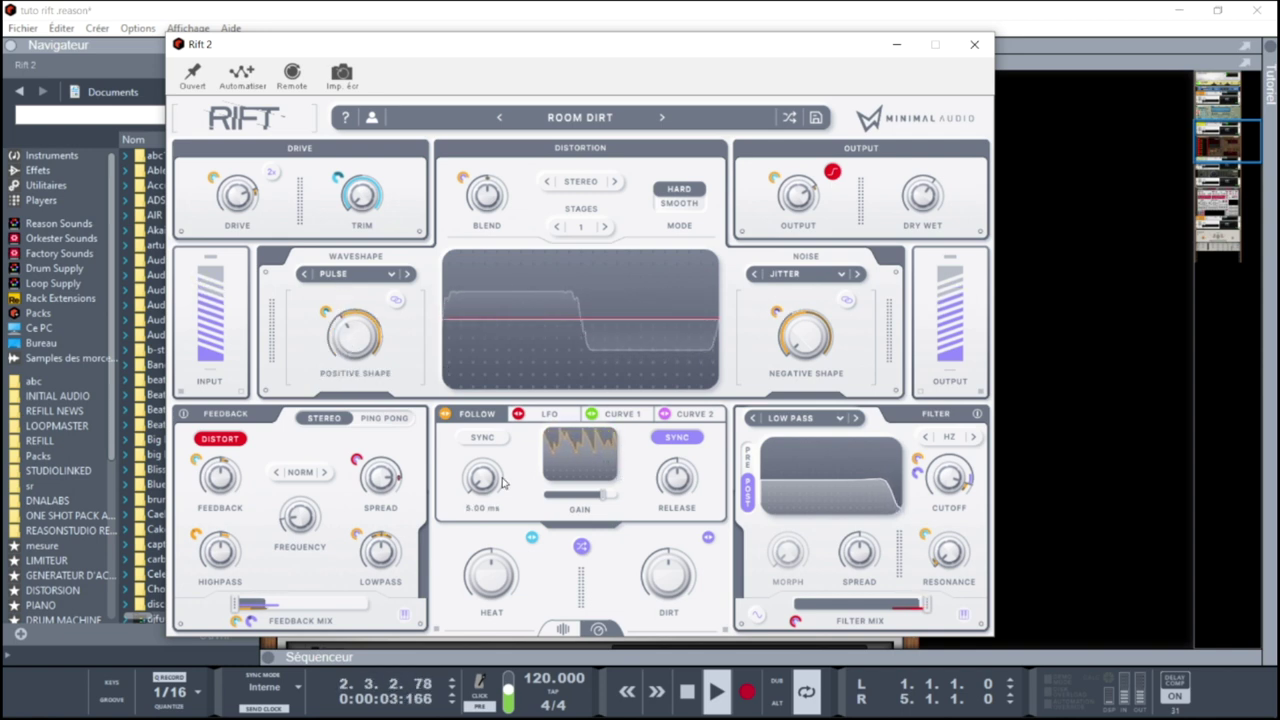
mouse_move(678, 478)
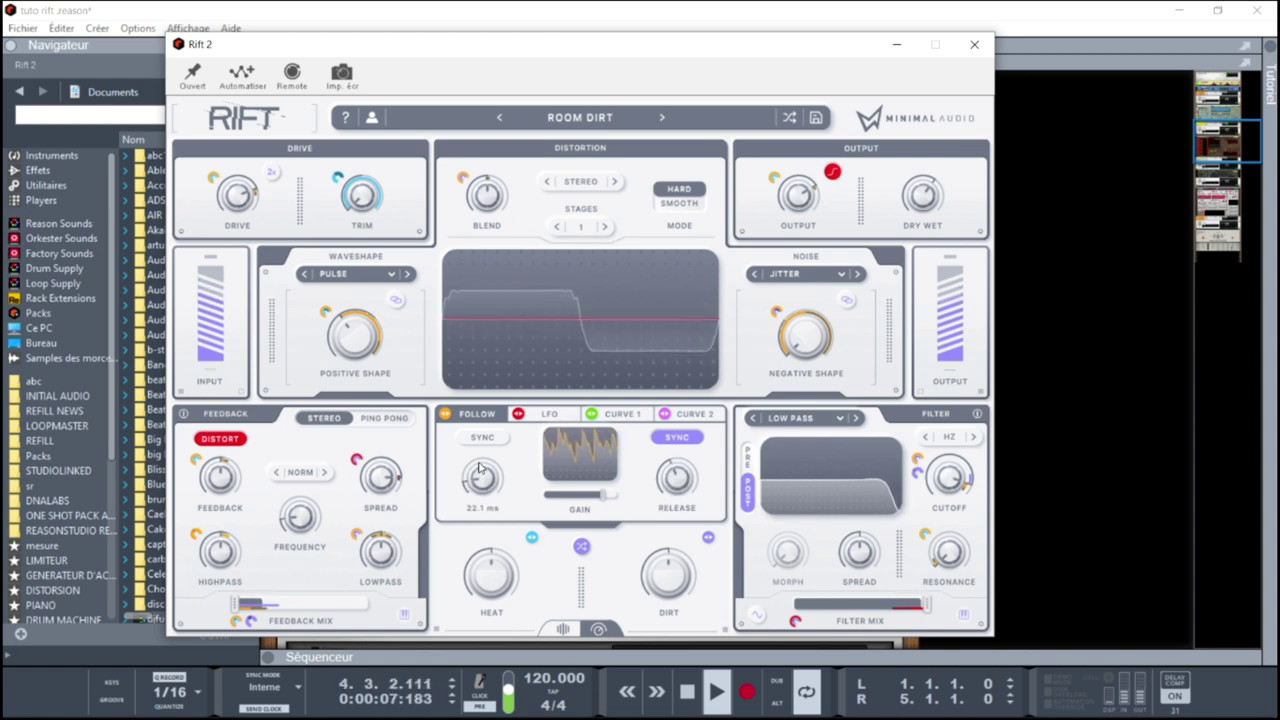
left_click_drag(678, 478, 684, 446)
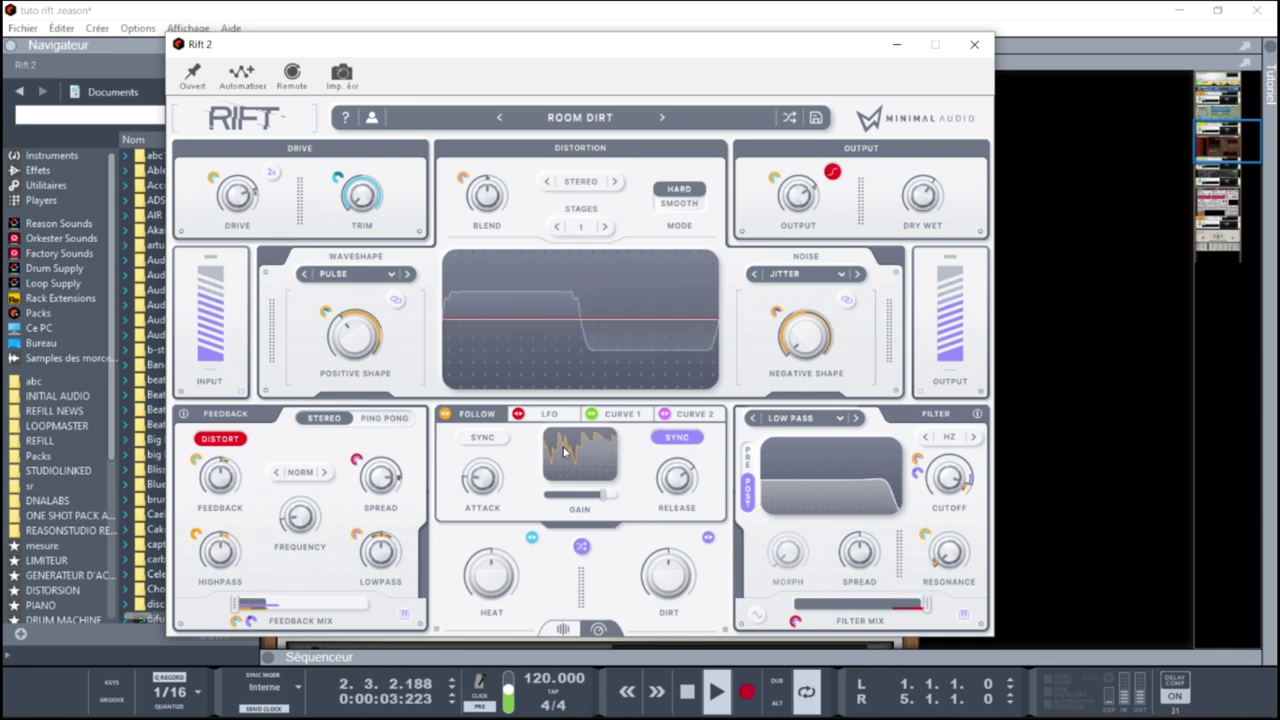
mouse_move(617, 503)
mouse_move(603, 503)
left_mouse_down()
mouse_move(573, 505)
mouse_move(584, 505)
left_mouse_up()
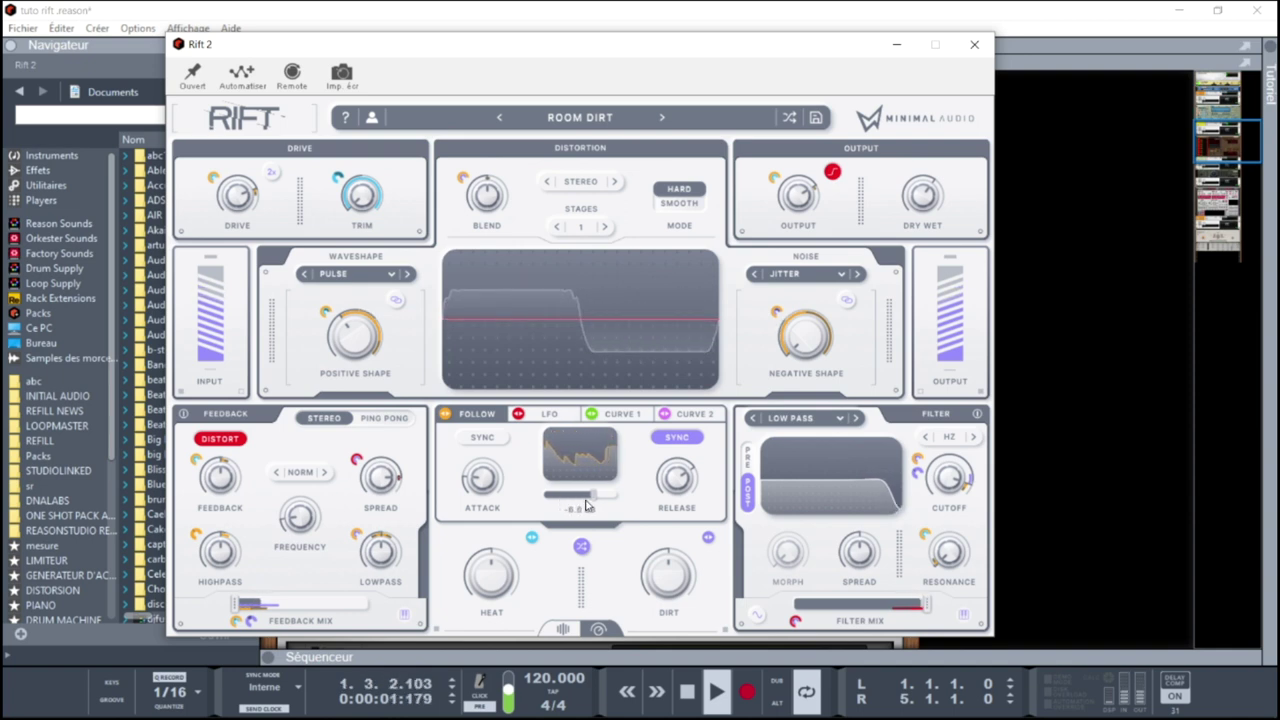
mouse_move(808, 560)
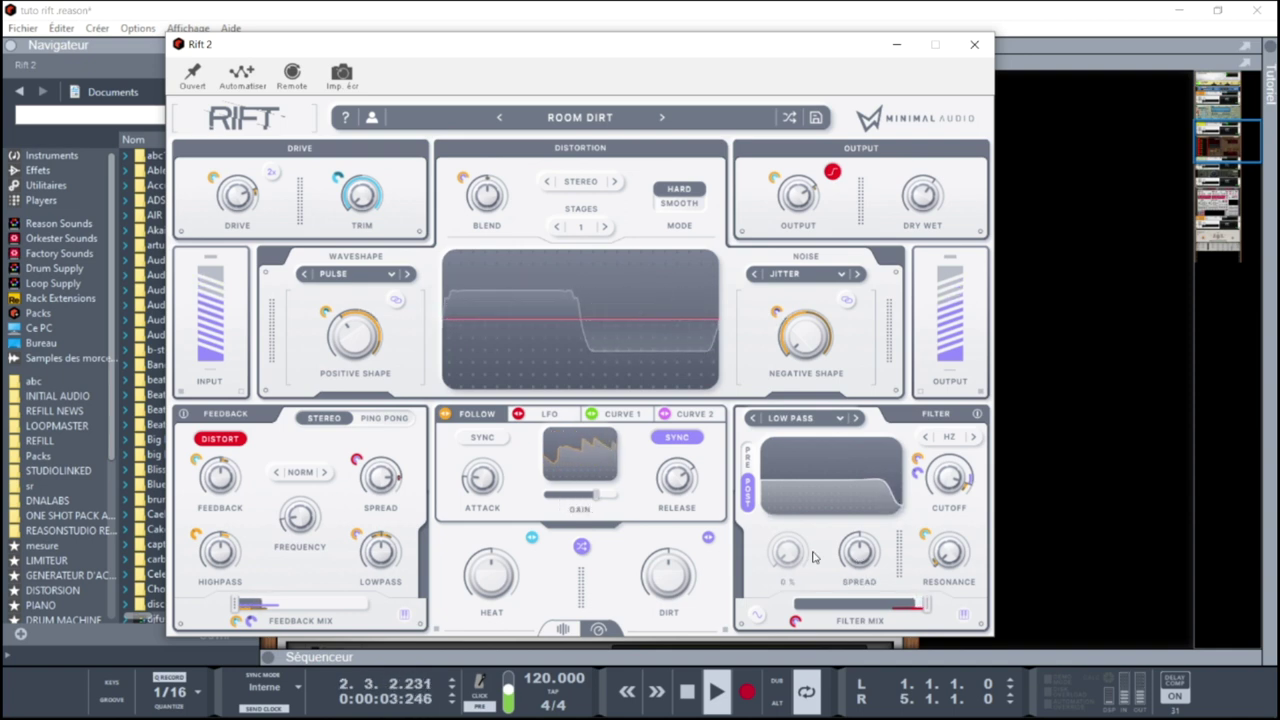
Lower Rift's filter cutoff, raise the resonance to about 10 % and reduce the filter mix
left_click_drag(948, 478, 941, 513)
left_click_drag(962, 565, 953, 535)
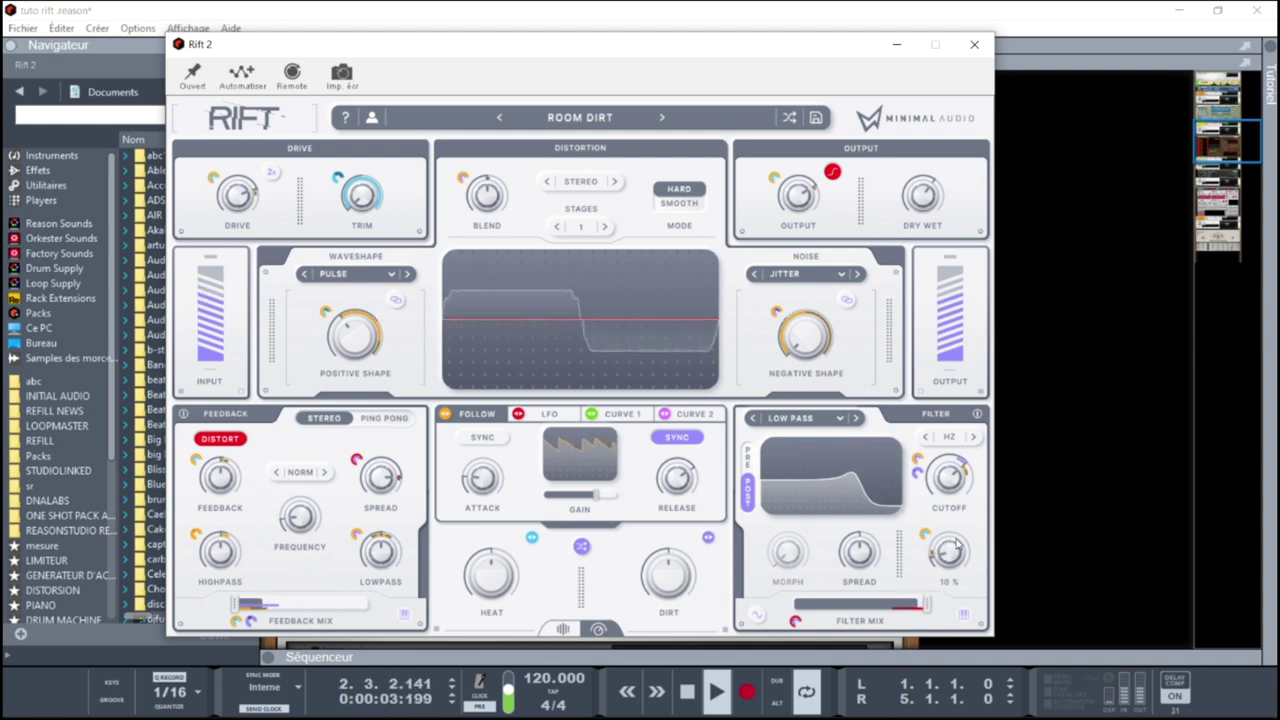
left_click_drag(925, 606, 912, 610)
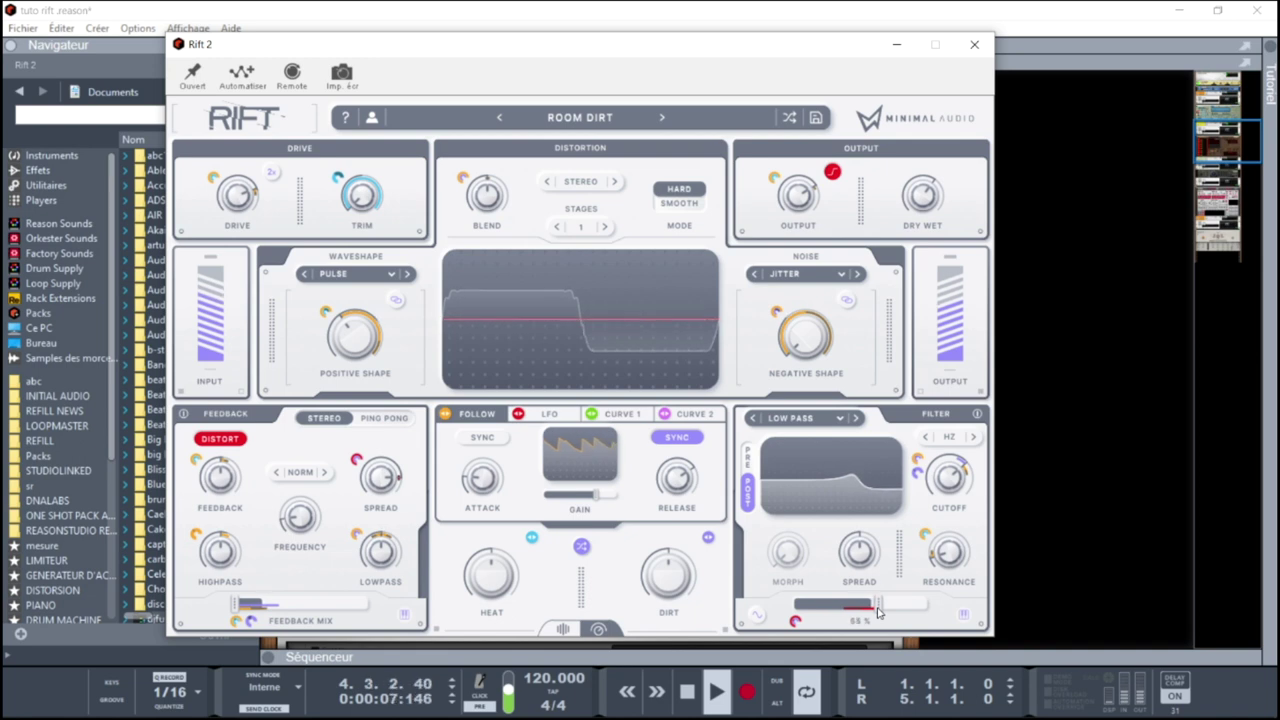
Raise Rift's feedback mix, switch the feedback to Ping Pong and lower its spread
left_click_drag(234, 605, 287, 605)
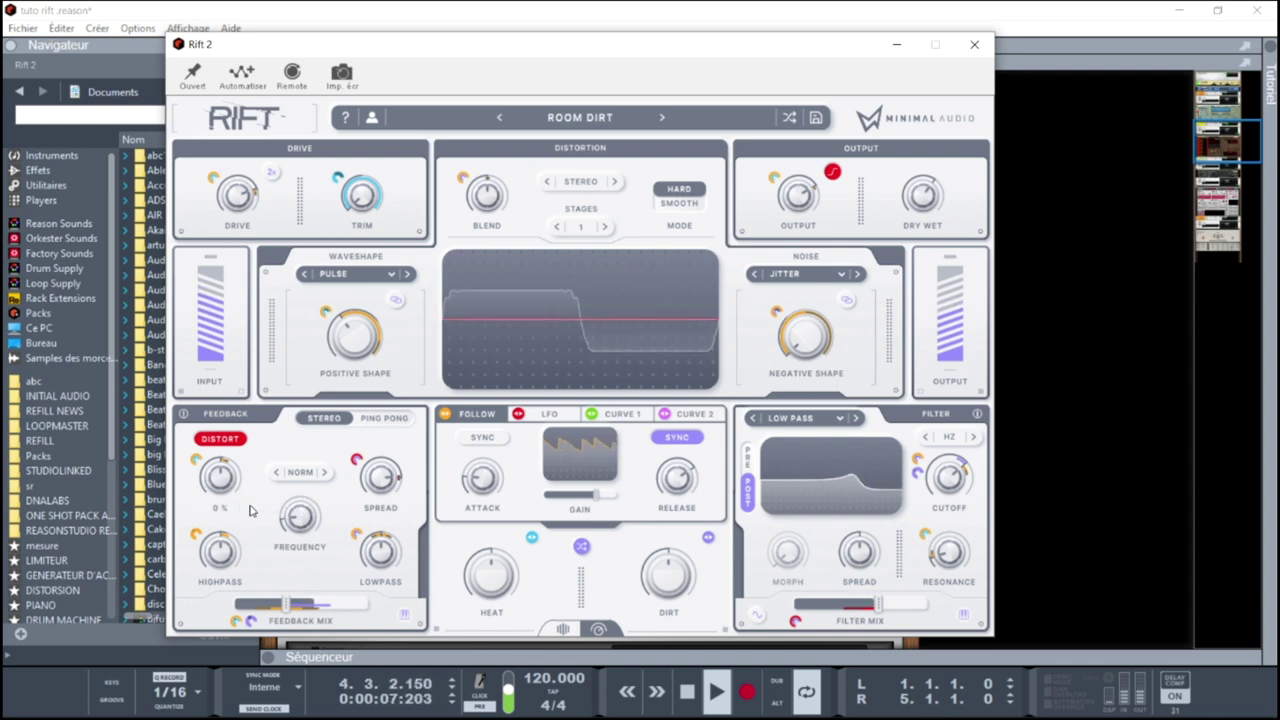
left_click(390, 419)
left_click_drag(385, 482, 383, 514)
mouse_move(357, 460)
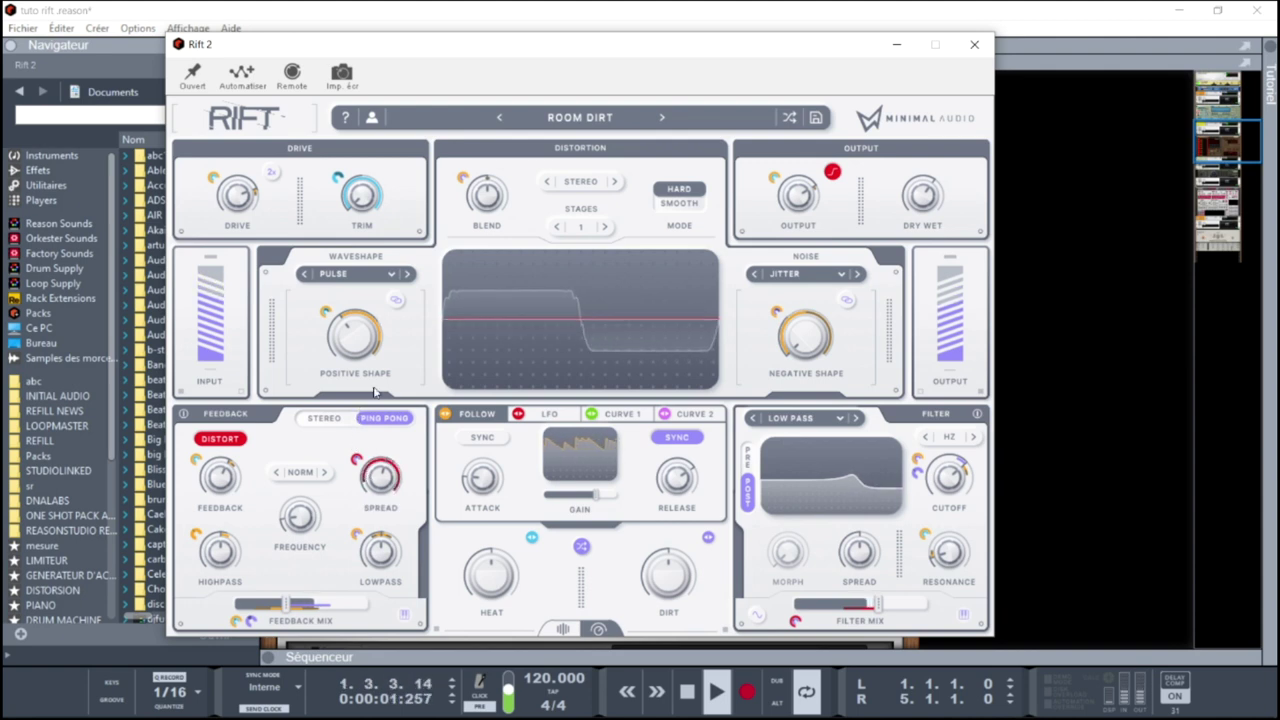
Lower Rift's drive and switch the distortion to Smooth mode with Mid processing
mouse_move(372, 232)
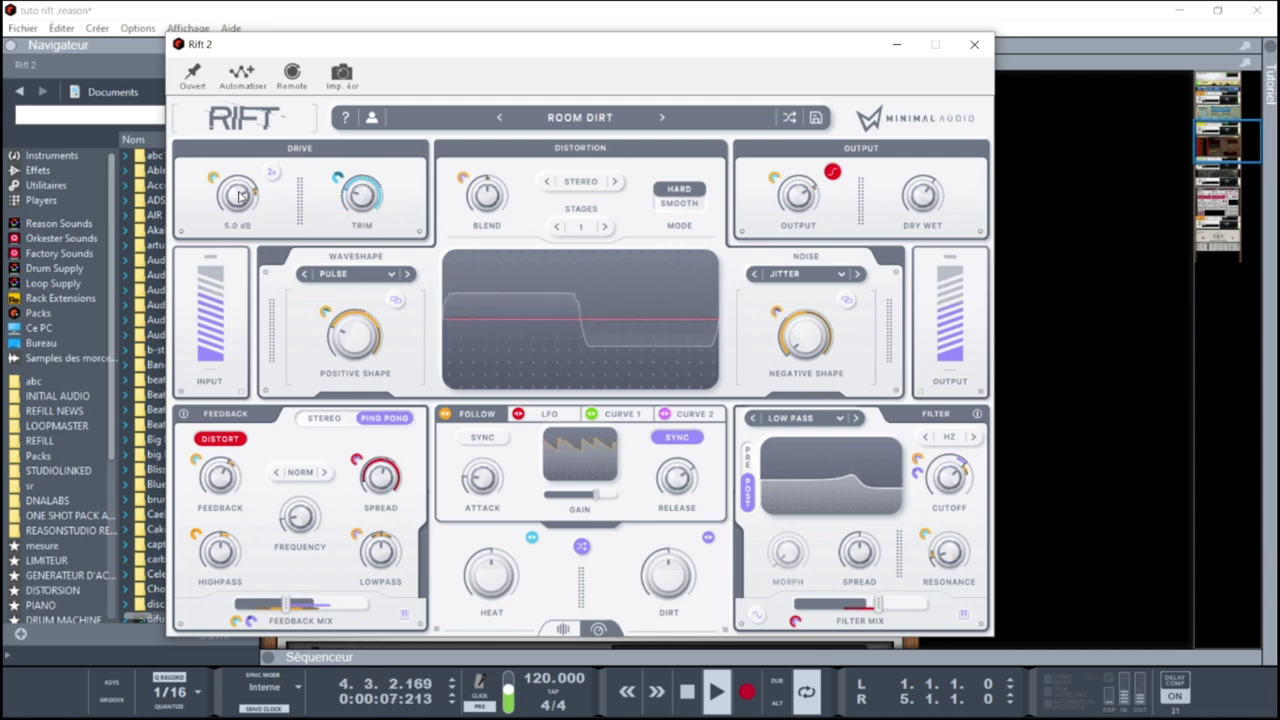
left_click_drag(240, 197, 240, 212)
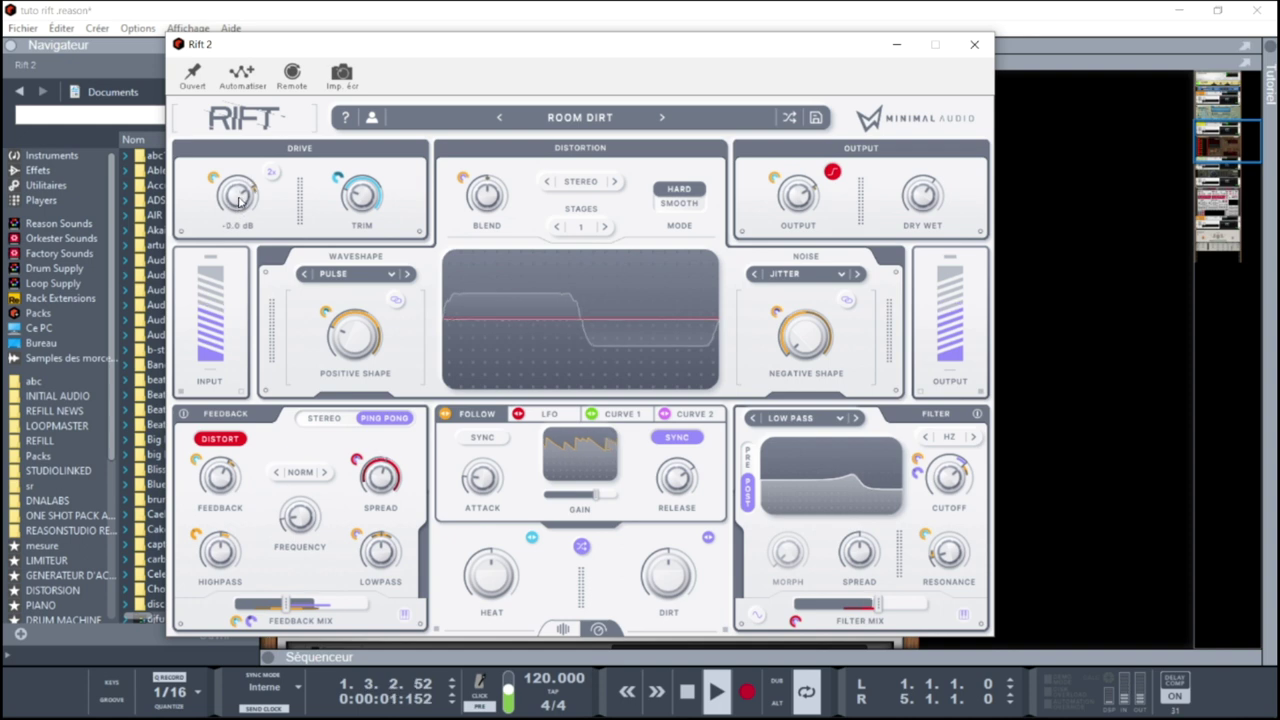
mouse_move(489, 176)
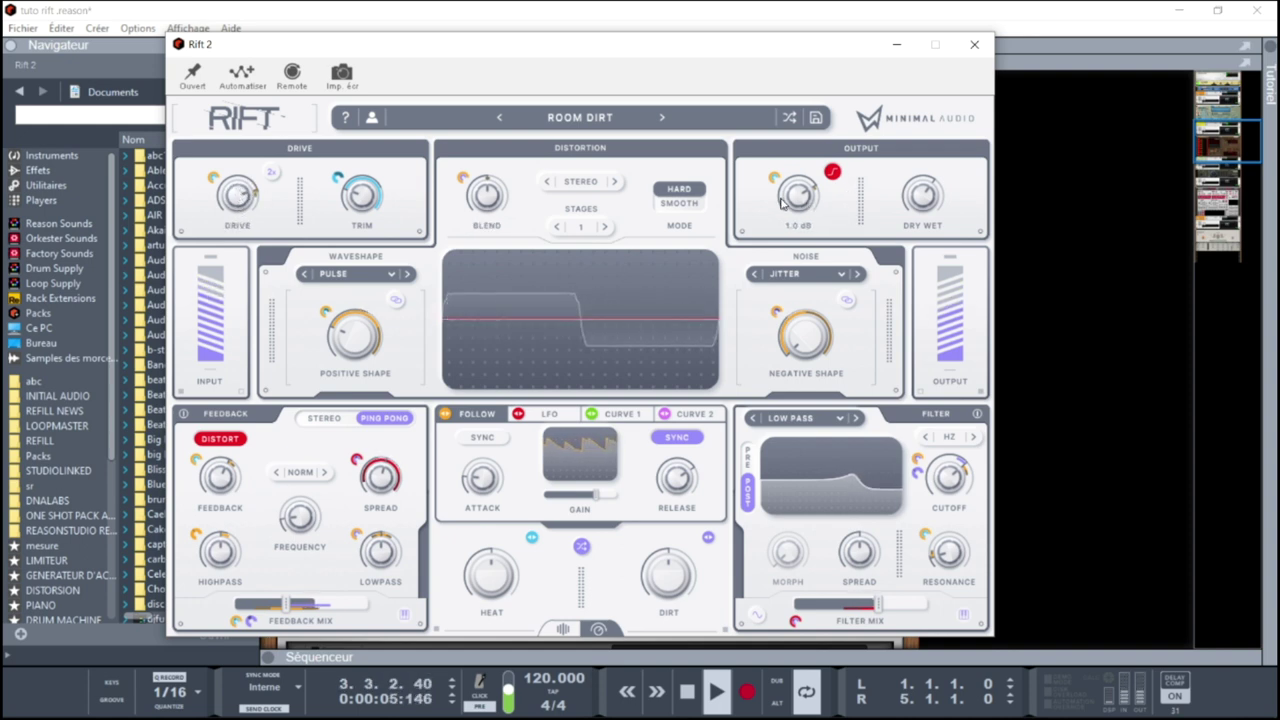
left_click(684, 203)
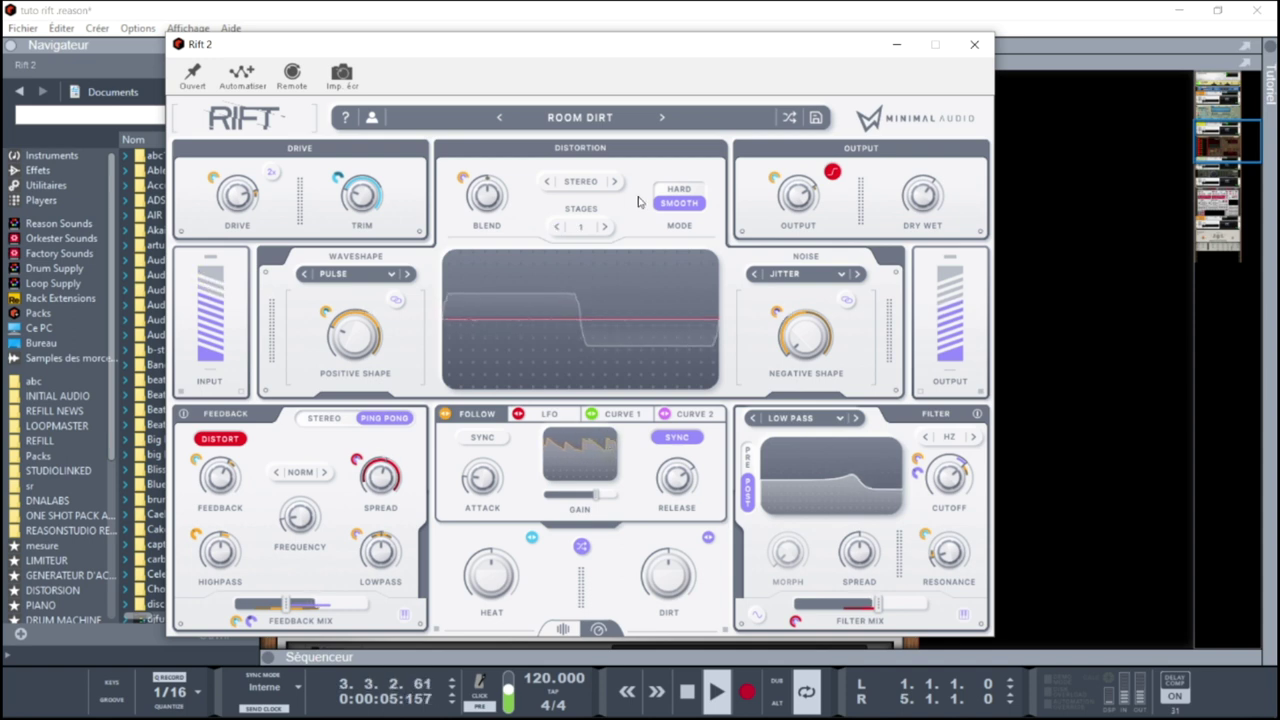
left_click(579, 190)
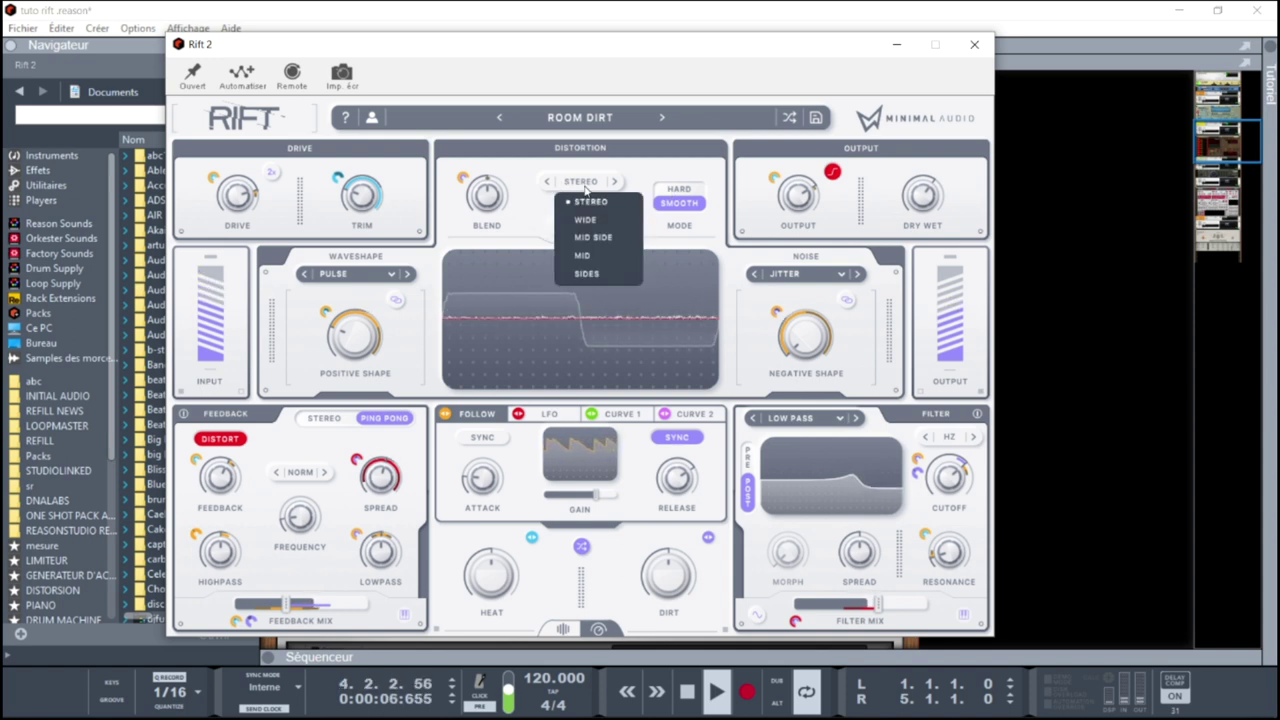
left_click(585, 268)
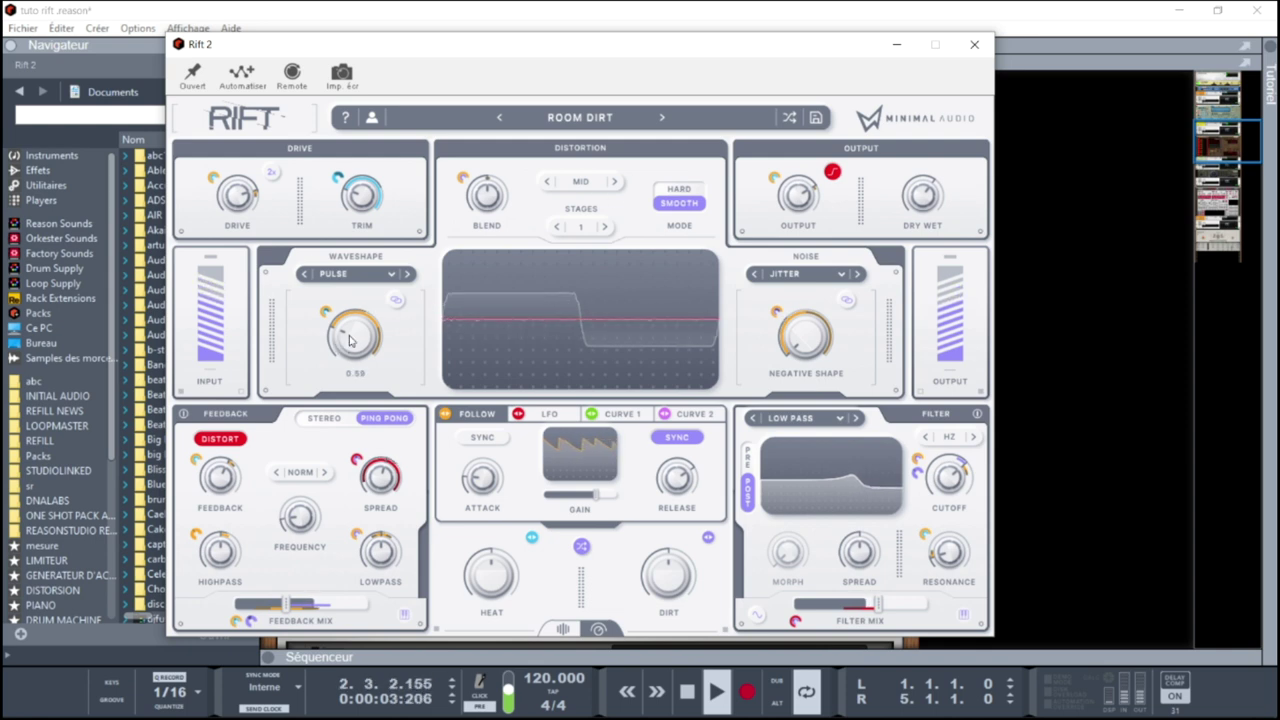
Load the abc drum1 preset from the User pack and adjust its drive
left_click(580, 118)
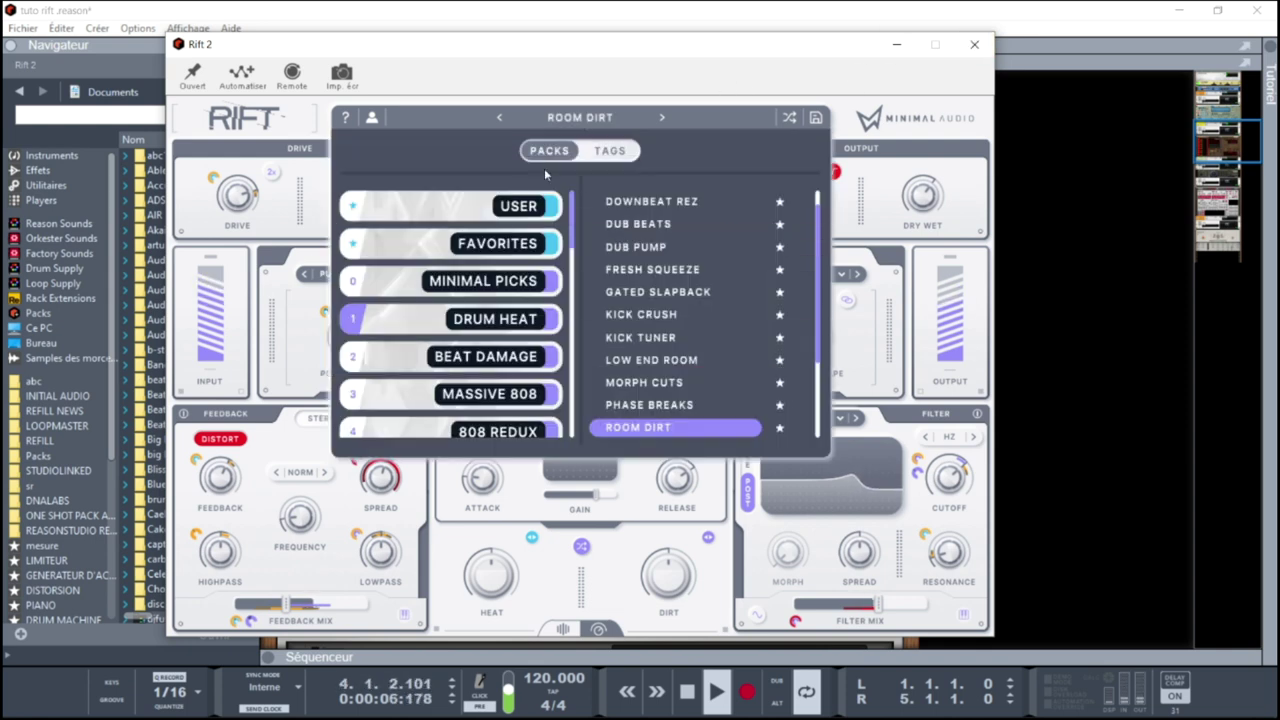
left_click(488, 213)
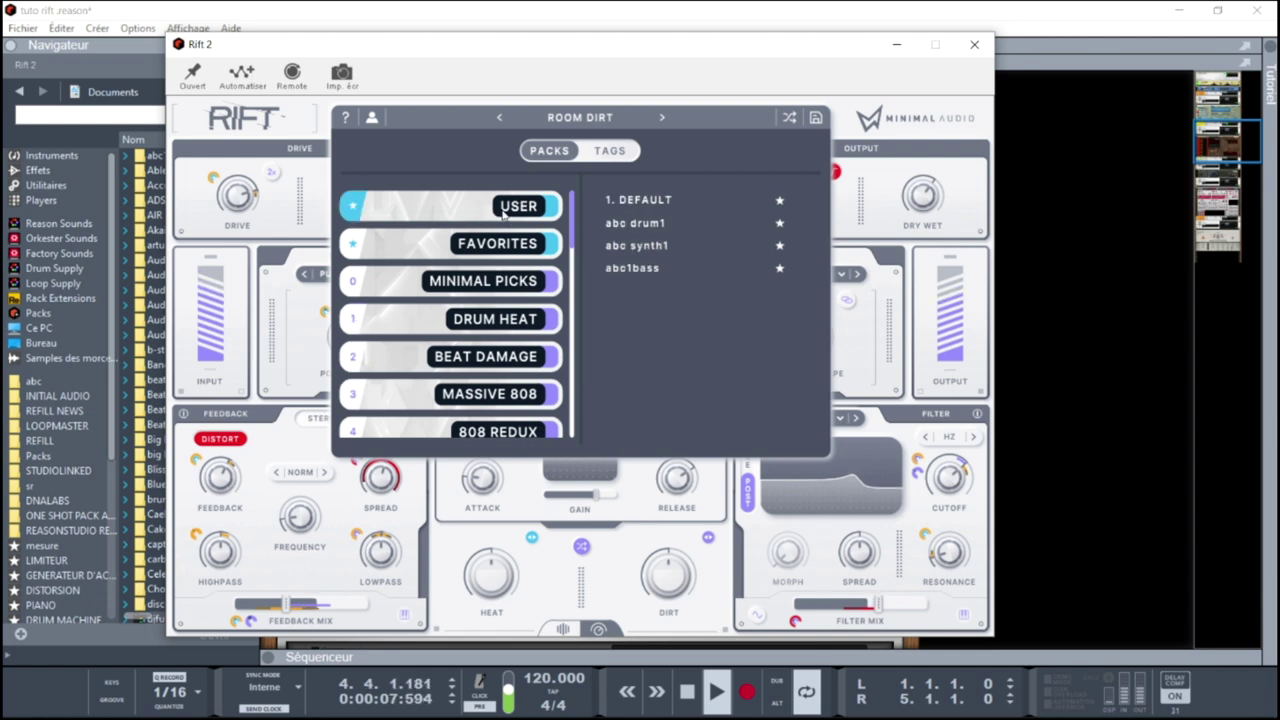
left_click(644, 226)
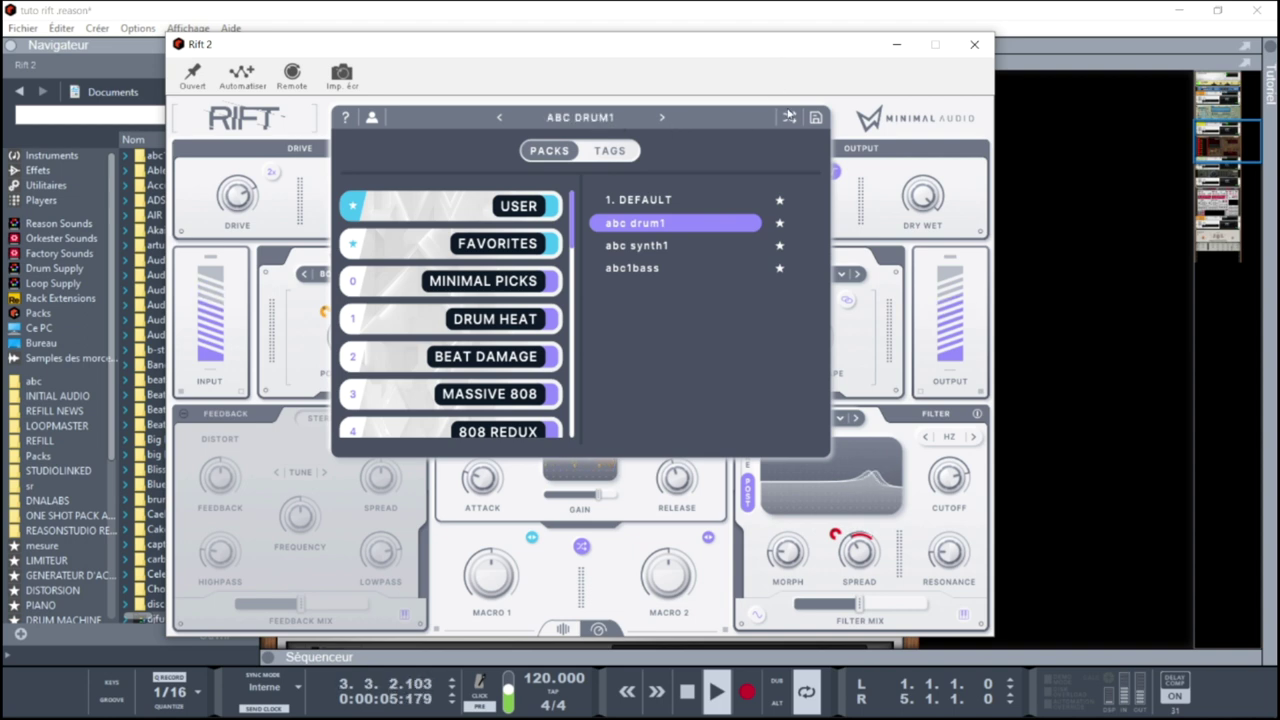
left_click(881, 135)
mouse_move(360, 345)
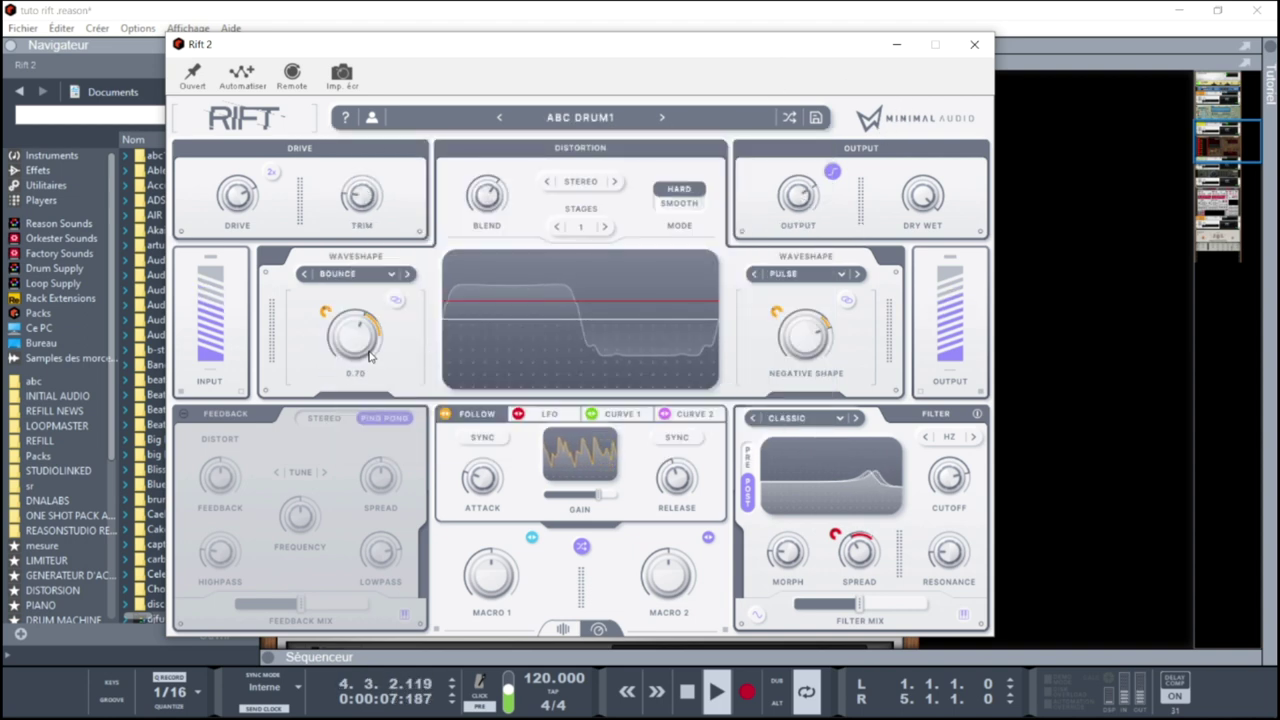
mouse_move(253, 228)
left_click_drag(237, 214, 235, 202)
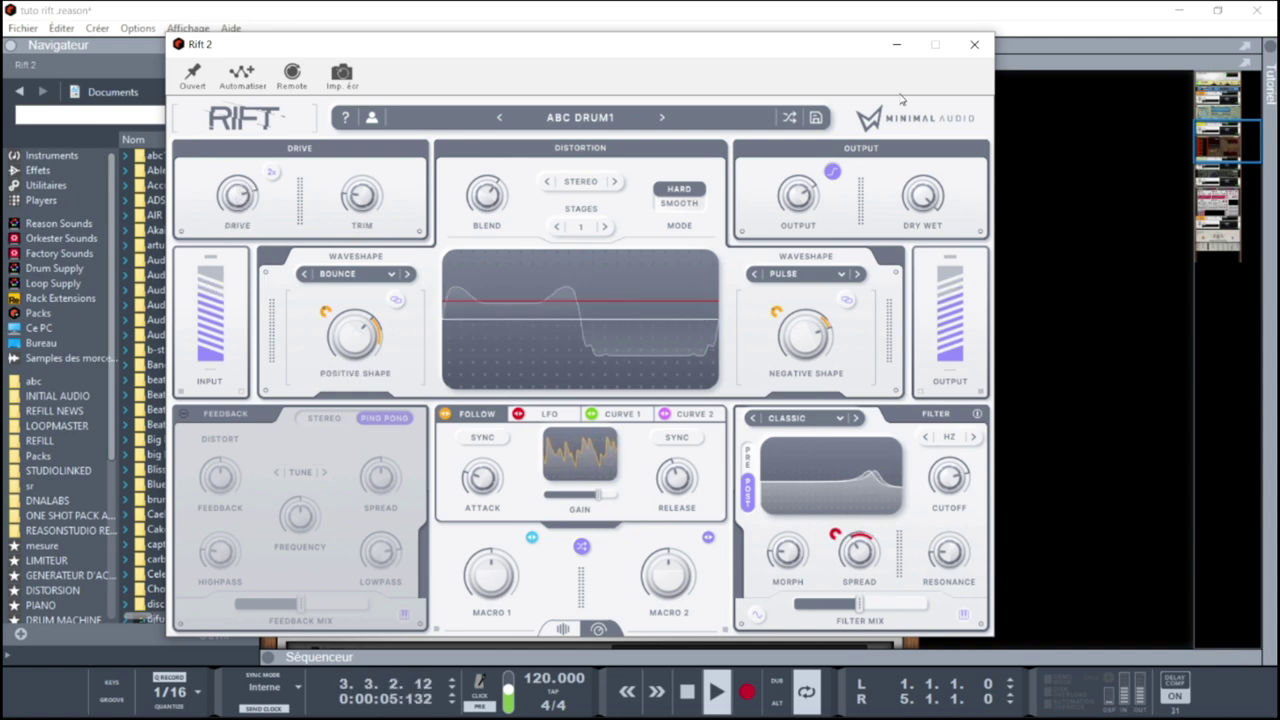
Close the Rift 2 window and unsolo the umpf retro trap channel in the rack
left_click(970, 48)
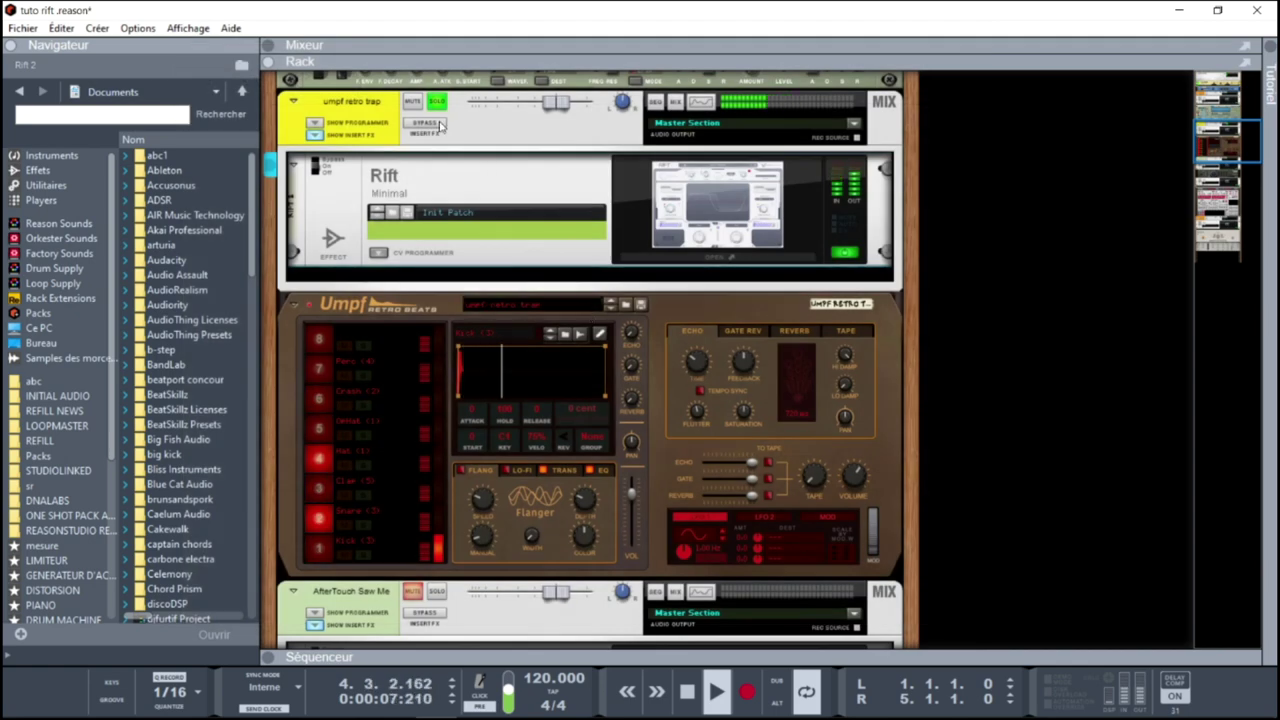
left_click(437, 102)
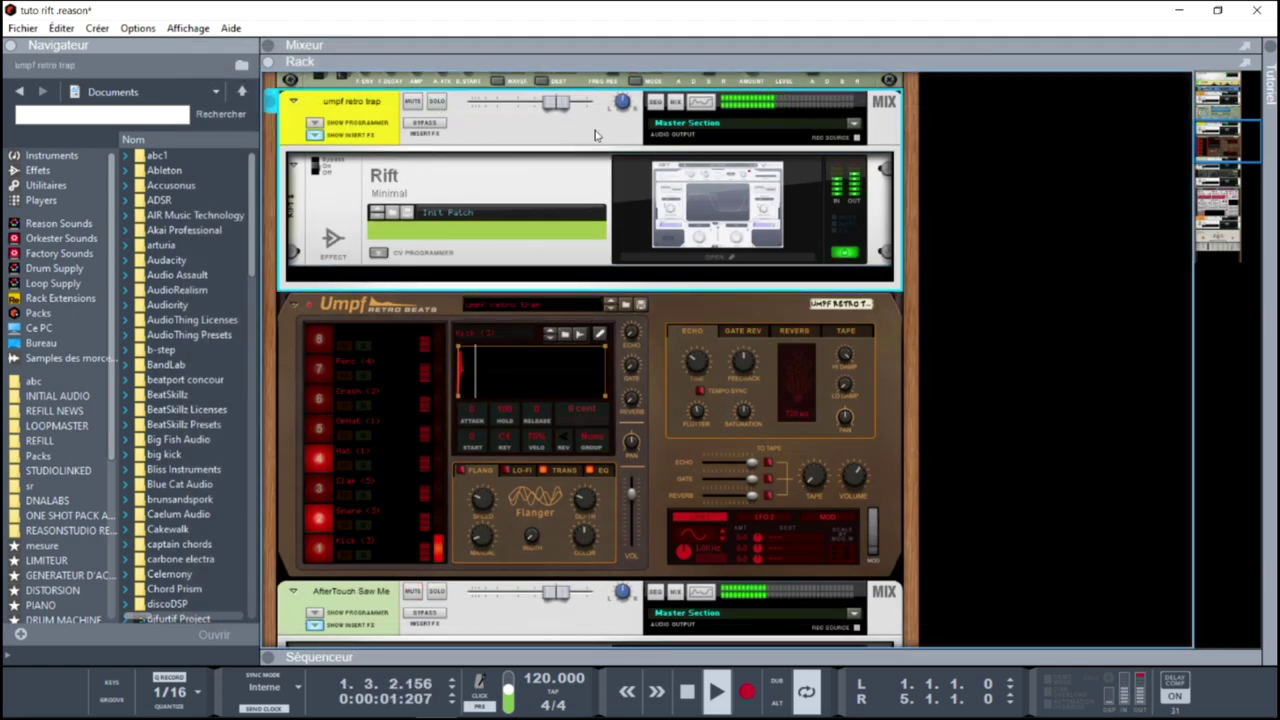
left_click_drag(1228, 140, 1236, 174)
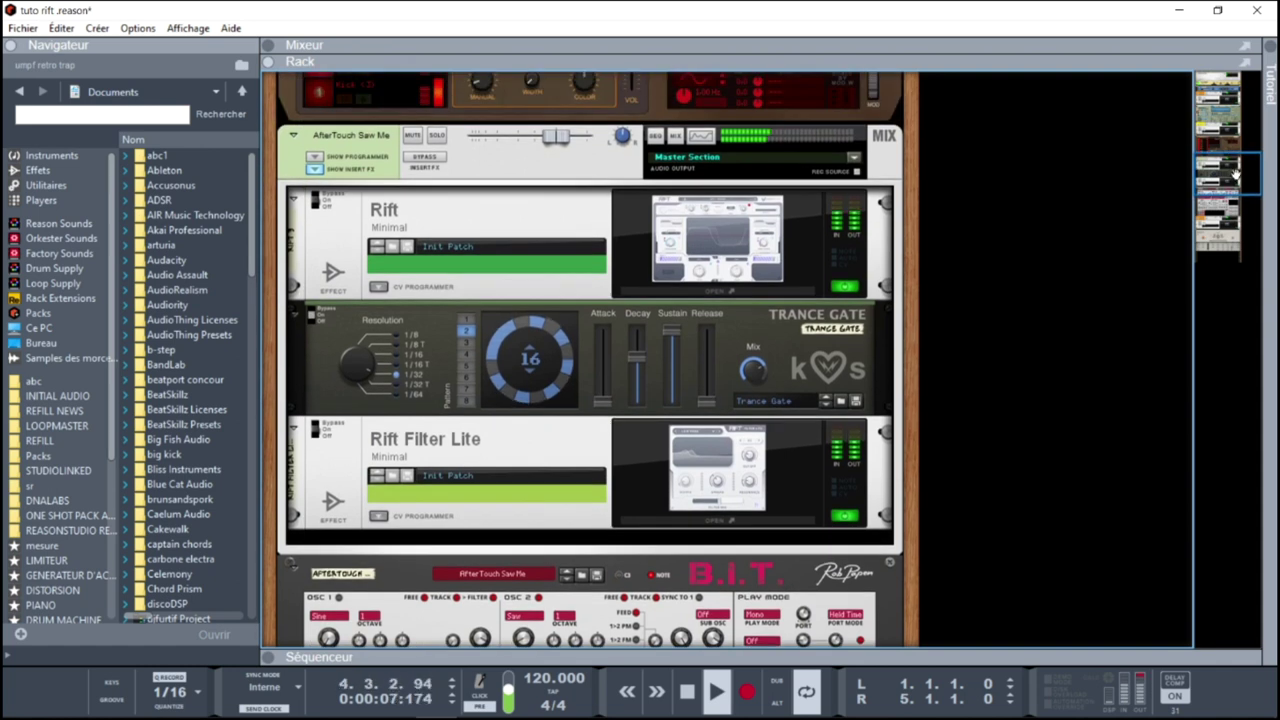
Solo the Atlantic Records, AfterTouch Saw Me, umpf retro trap and 808-1 channels in turn in the mixer, checking AfterTouch Saw Me's stereo width
key("F5")
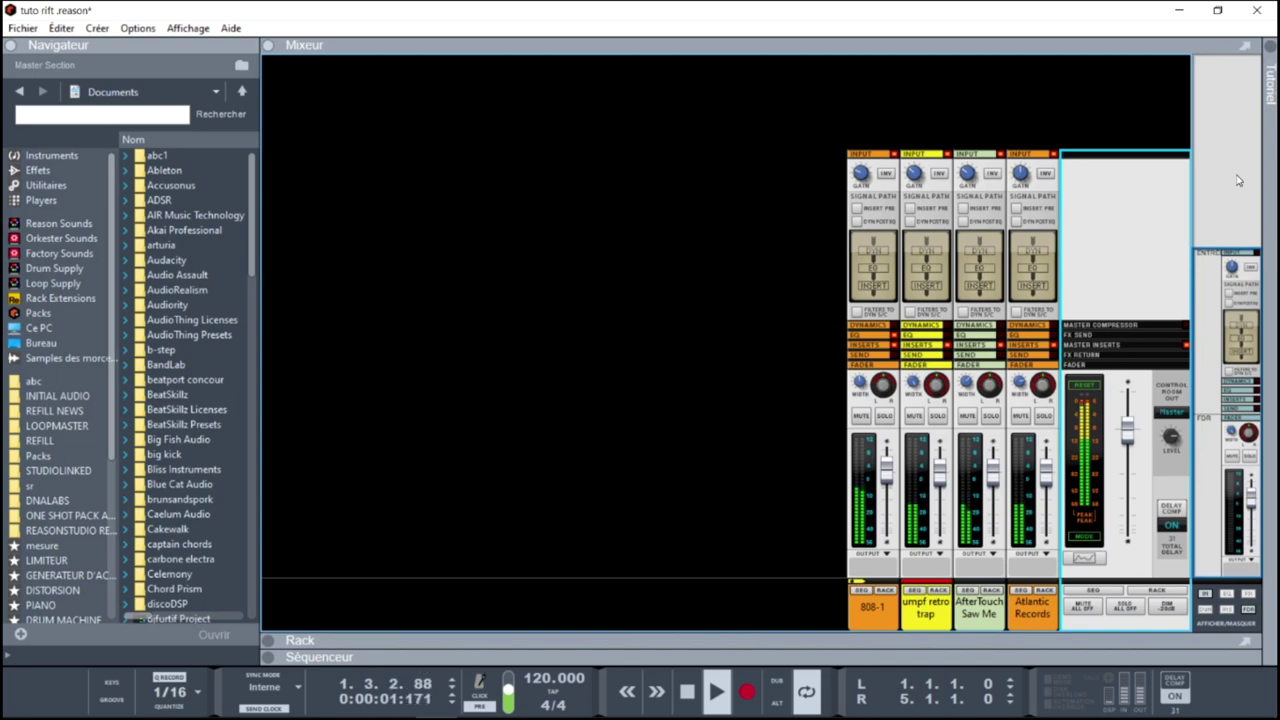
left_click(1042, 417)
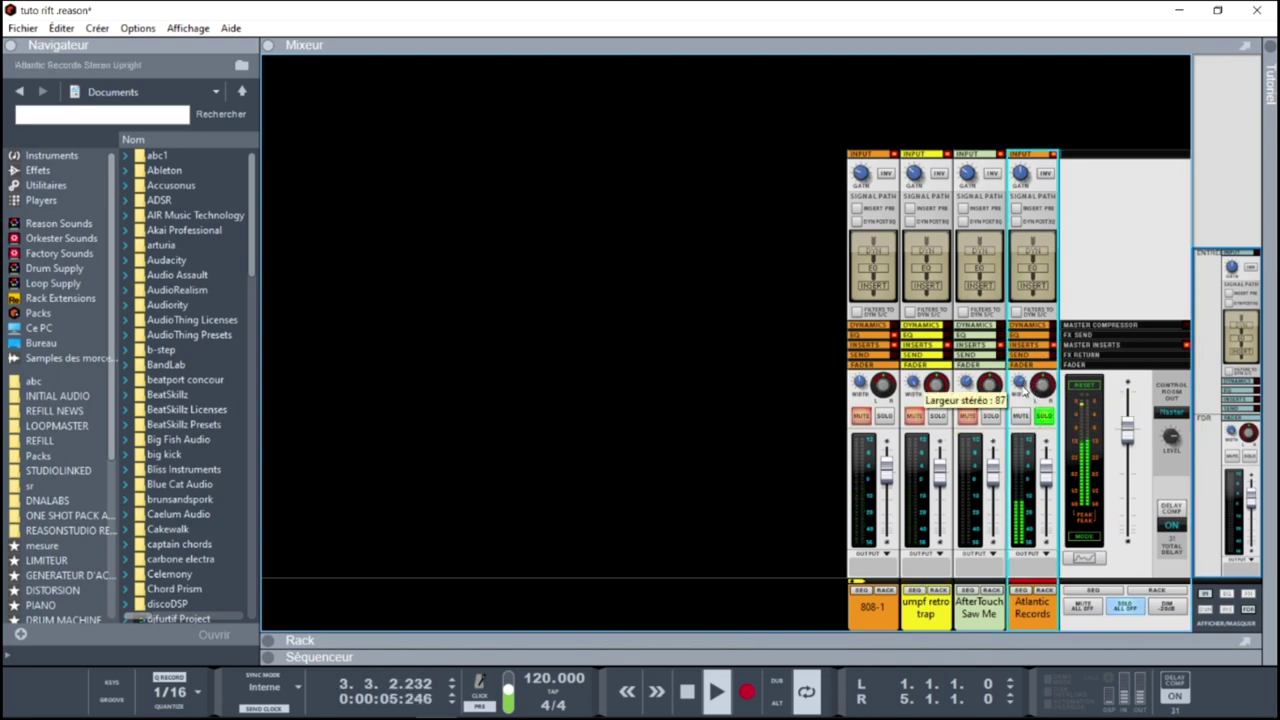
left_click(990, 417)
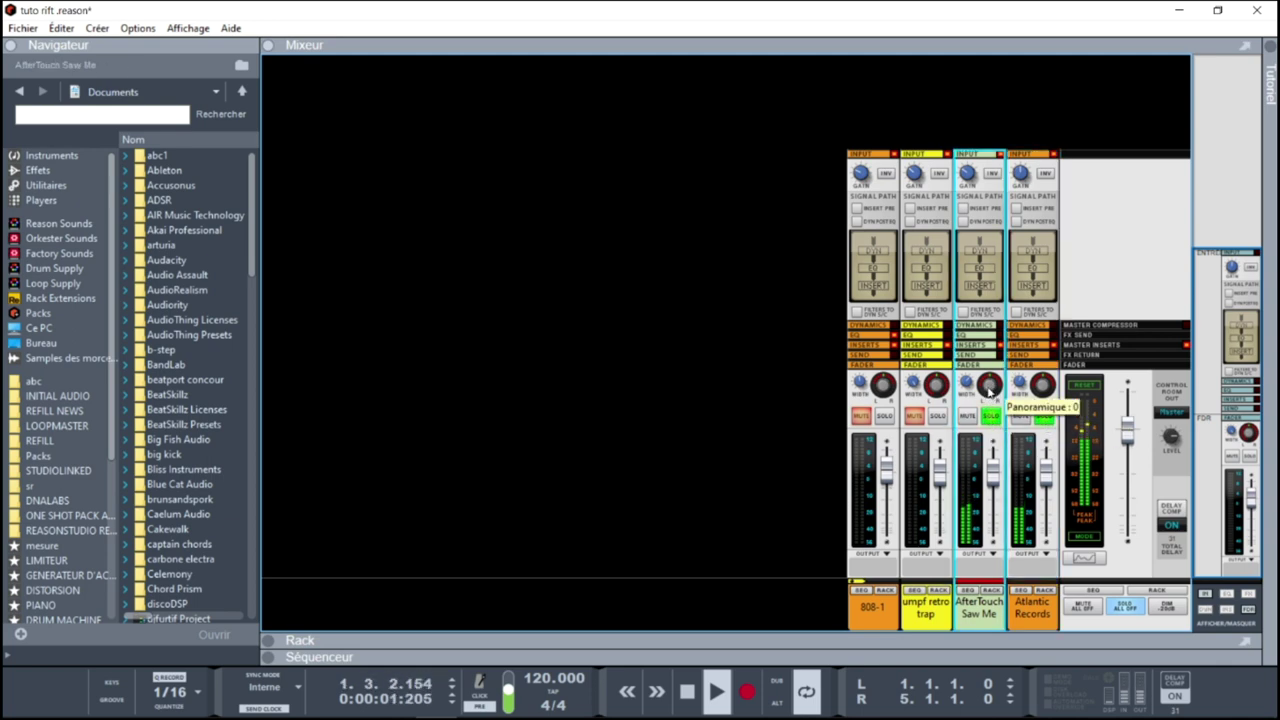
mouse_move(966, 378)
left_mouse_down()
mouse_move(966, 361)
mouse_move(966, 383)
left_mouse_up()
left_click(939, 416)
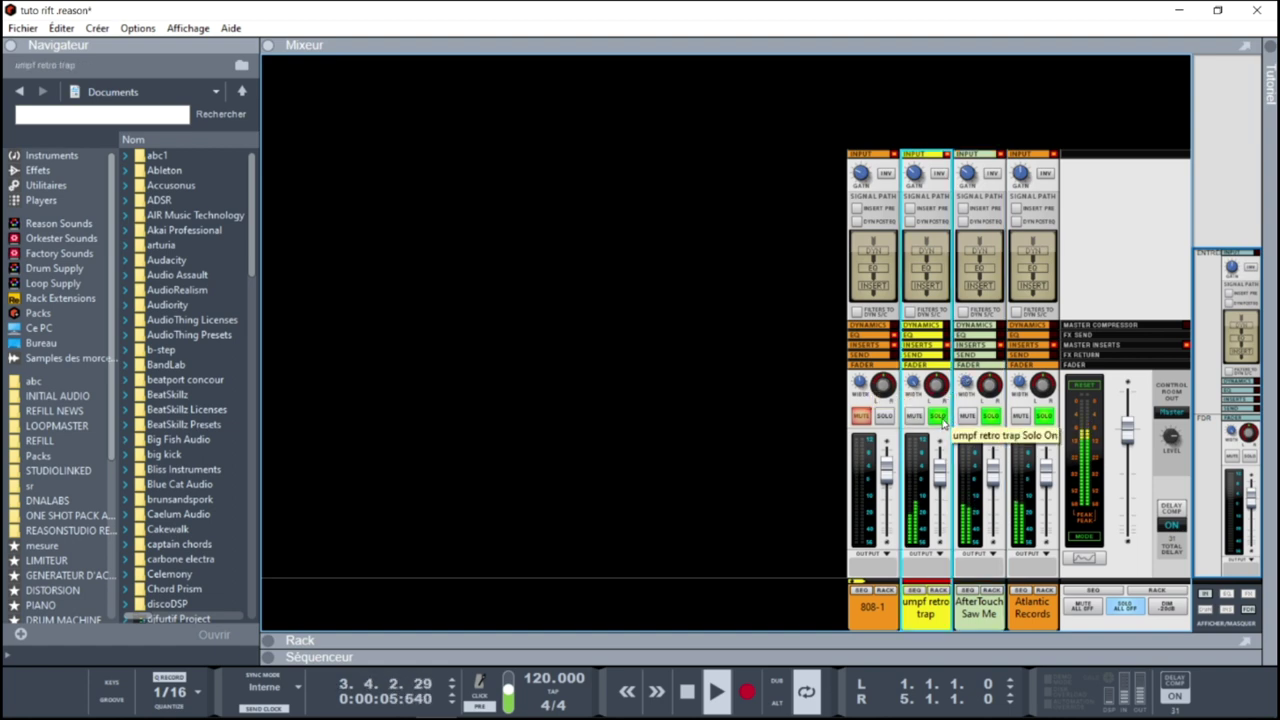
left_click(886, 417)
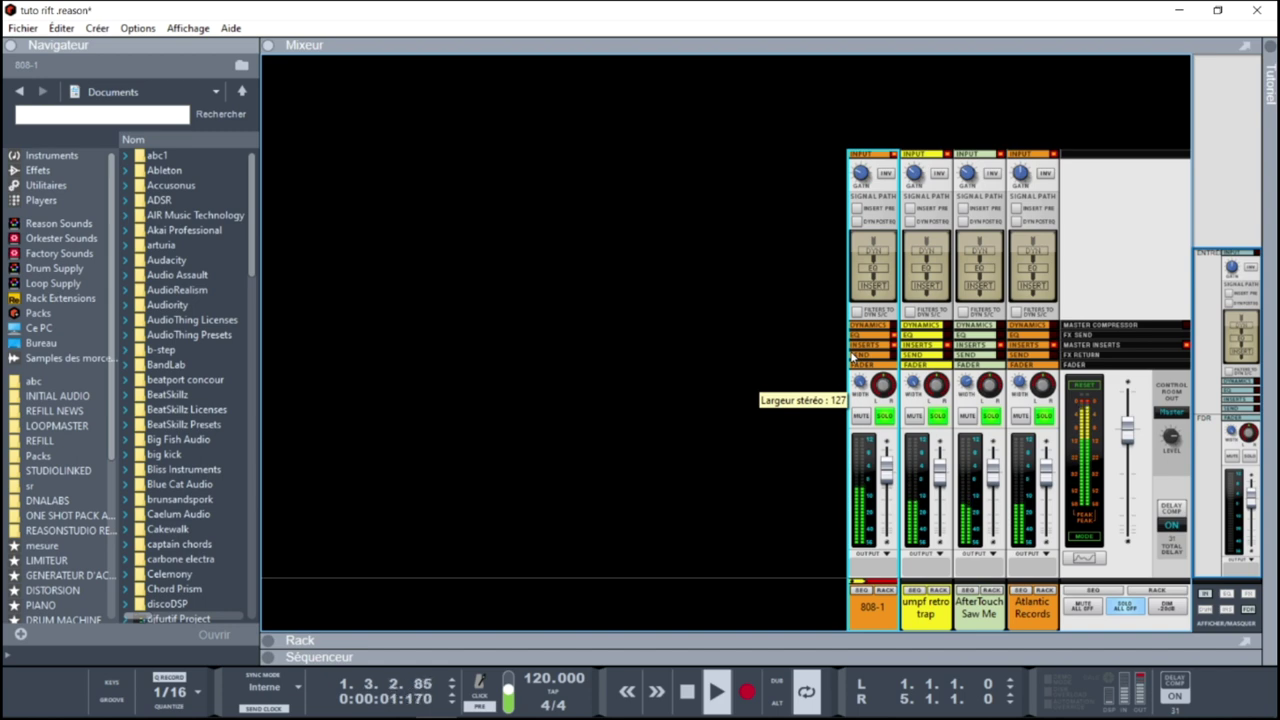
Set the 808-1 channel's stereo width to 60 and adjust the umpf retro trap channel's input gain
left_click_drag(852, 366, 853, 380)
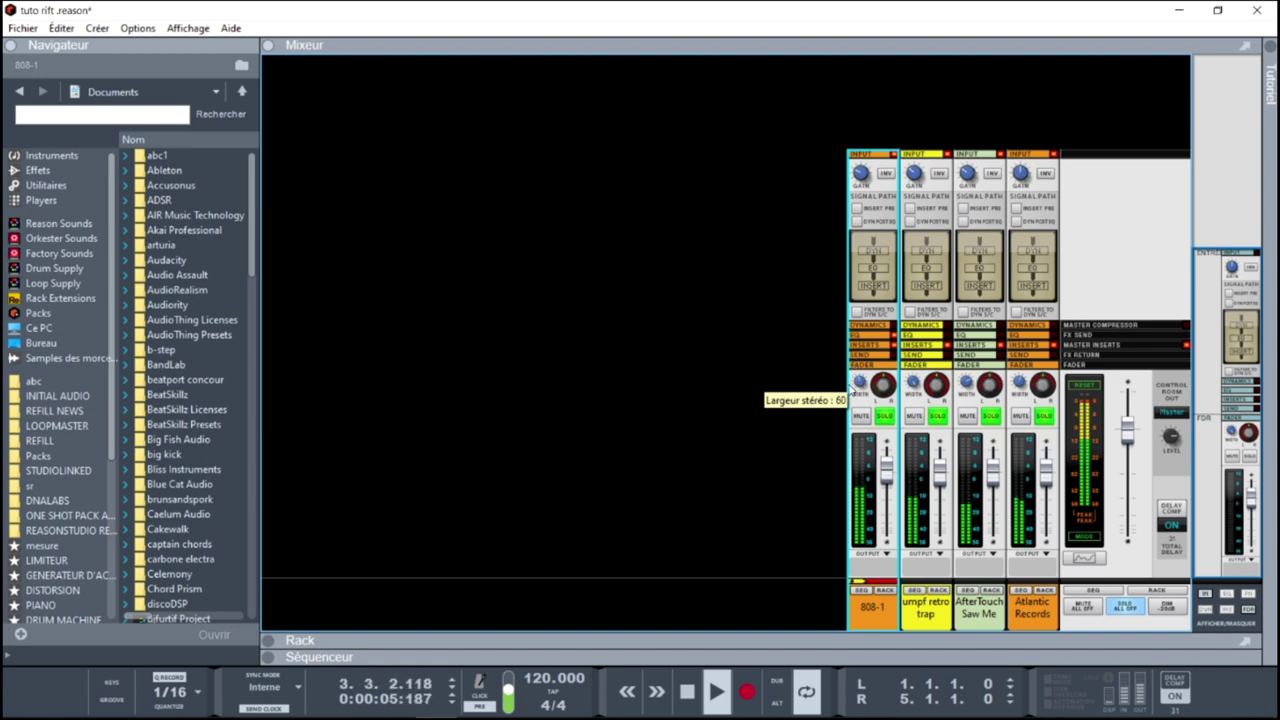
left_click(914, 177)
scroll(913, 181, "down", 2)
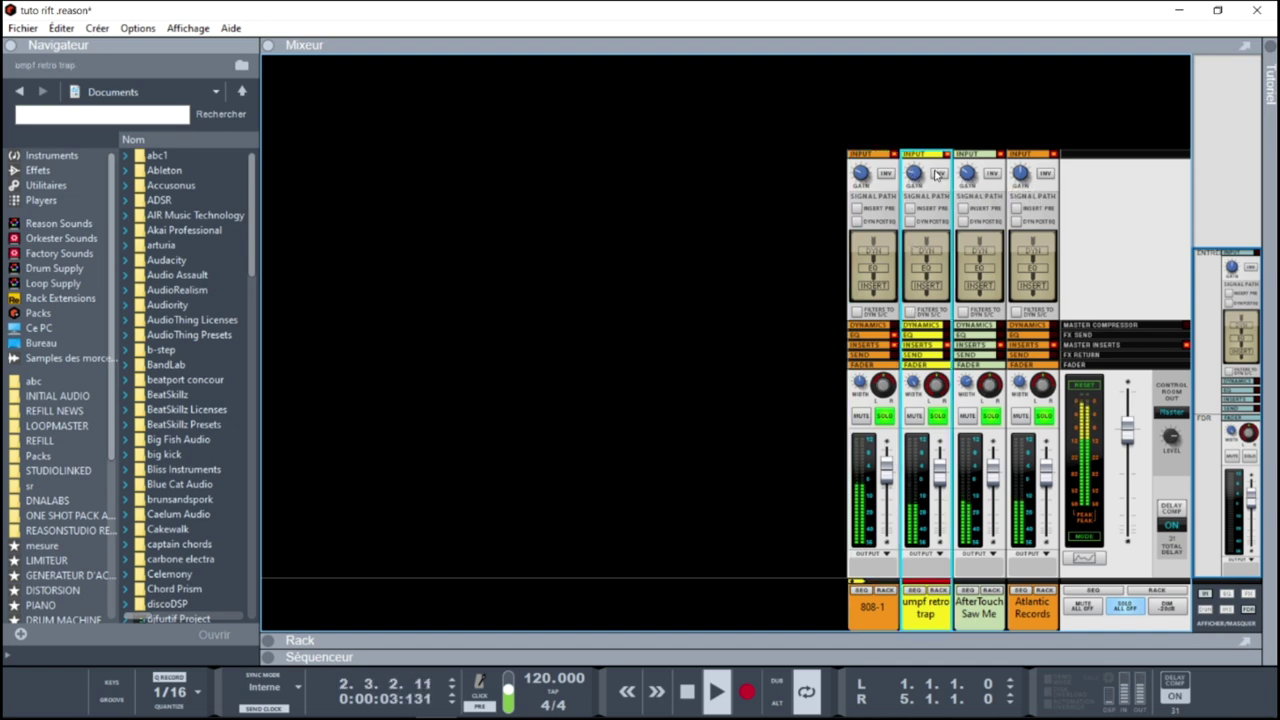
mouse_move(925, 175)
Turn off all channel solos and open the Rift editor of the AfterTouch Saw Me channel from the rack
left_click(1126, 607)
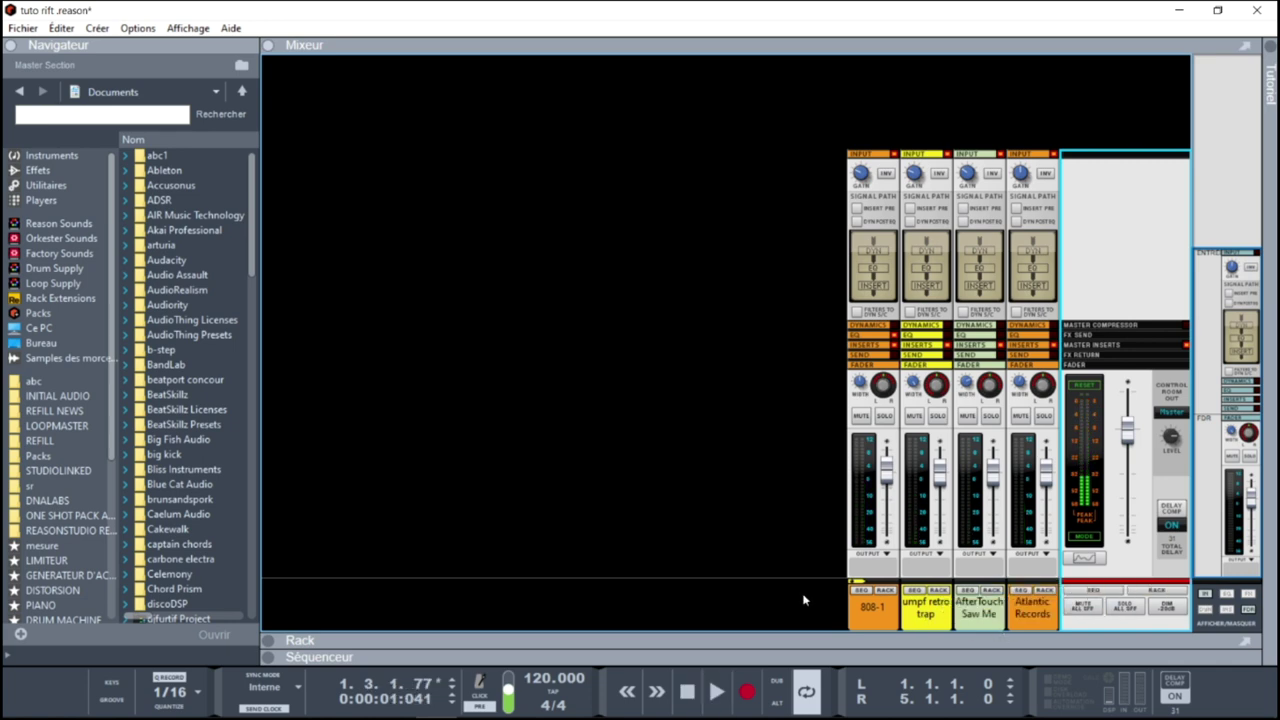
left_click(292, 641)
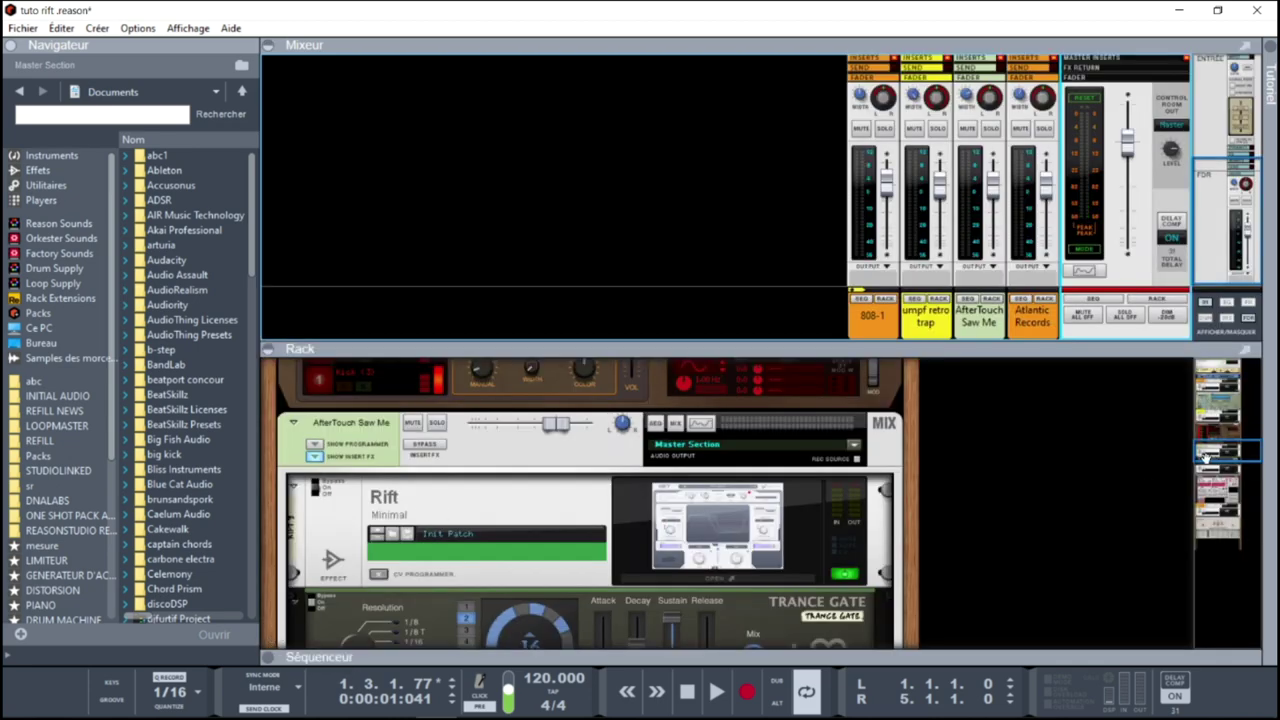
double_click(780, 543)
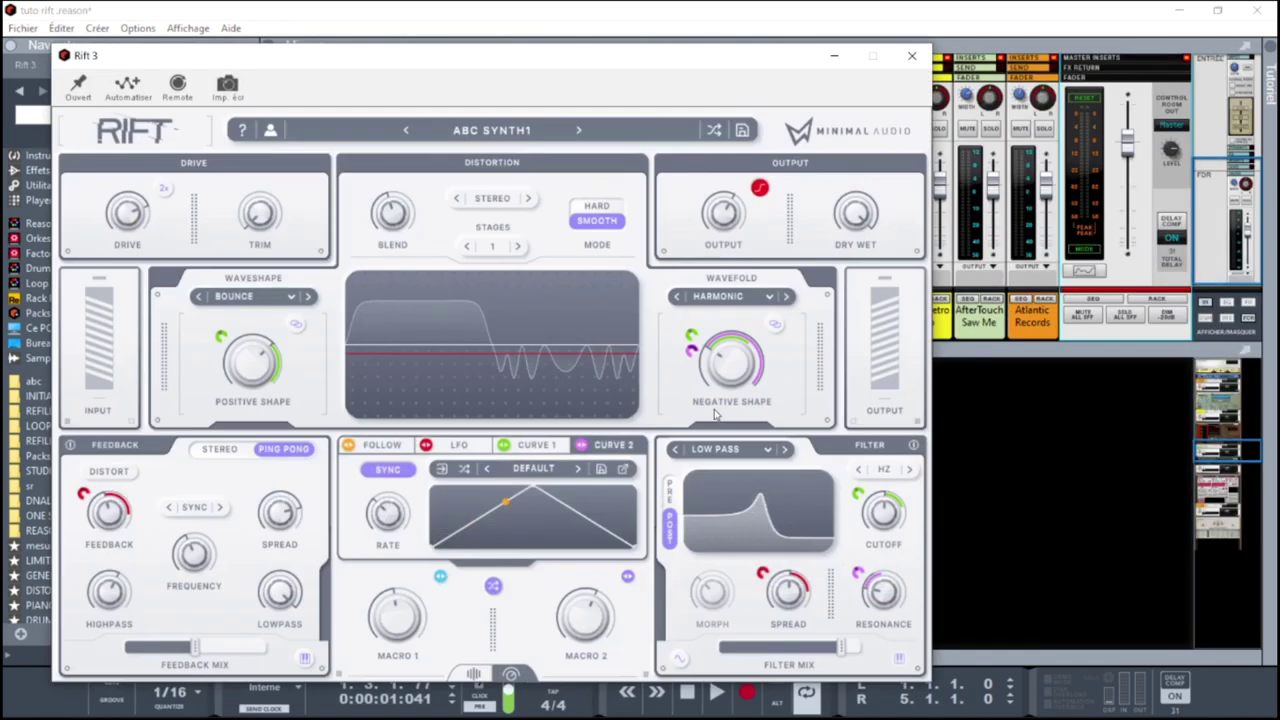